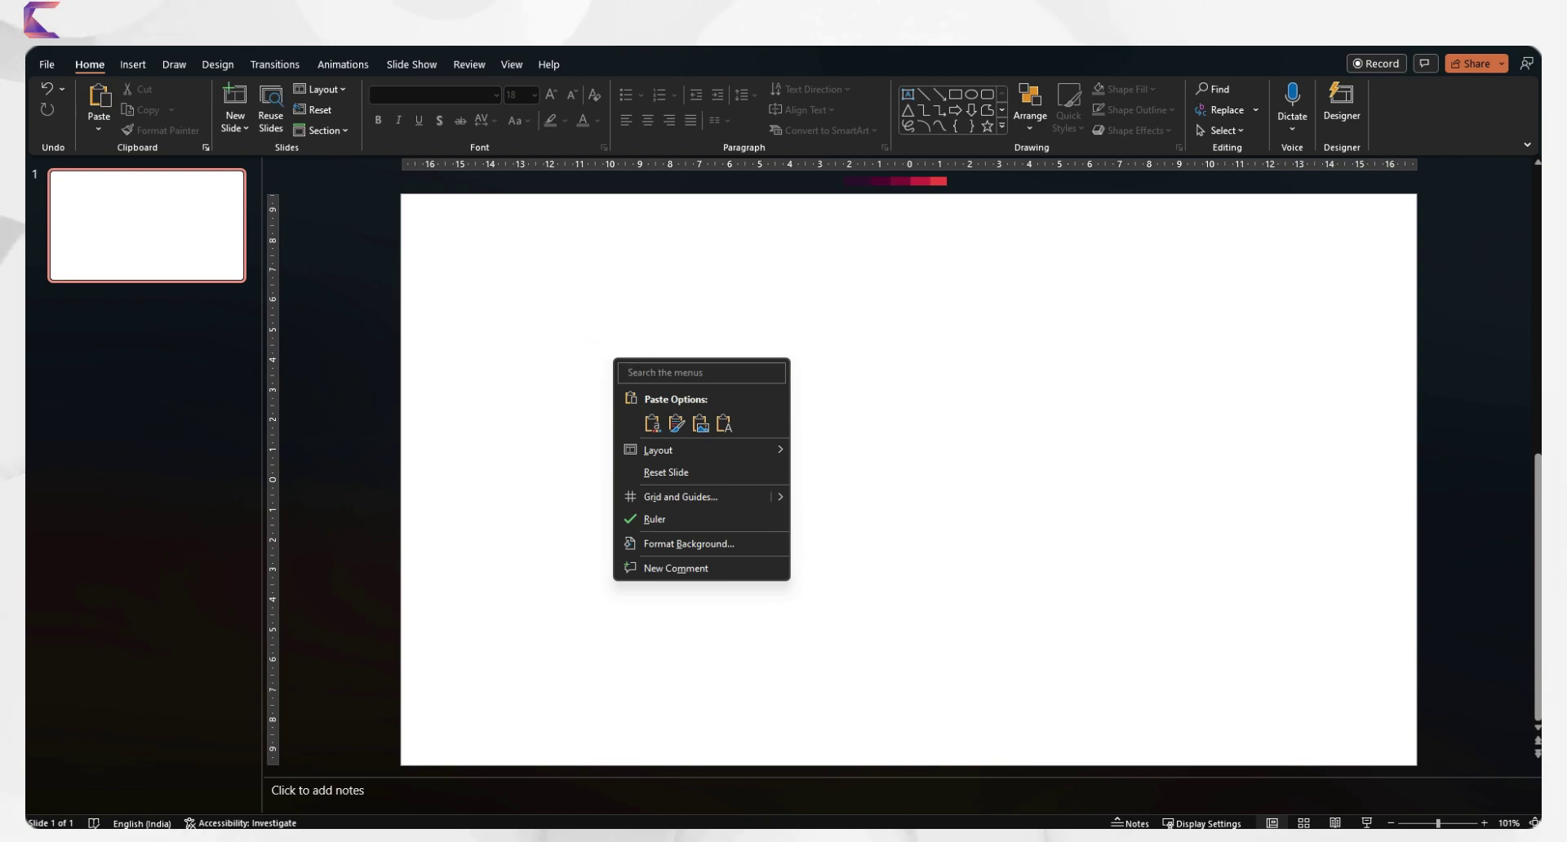
# Draw a full-height rectangle about 19.05 cm by 6.93 cm on the slide and remove its outline.
pyautogui.click(510, 412)
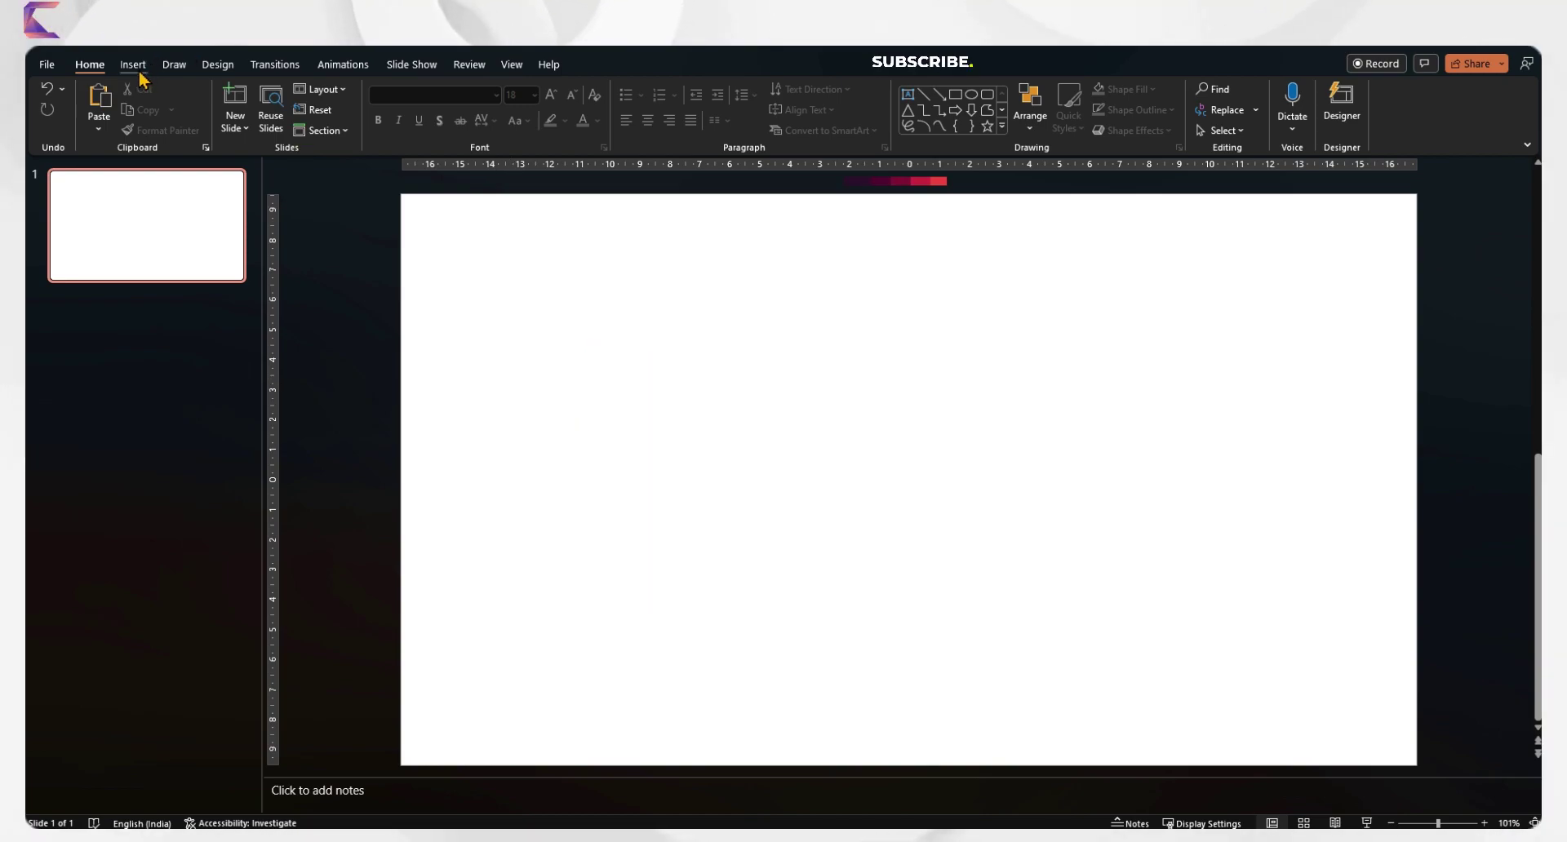
pyautogui.click(133, 65)
pyautogui.click(330, 131)
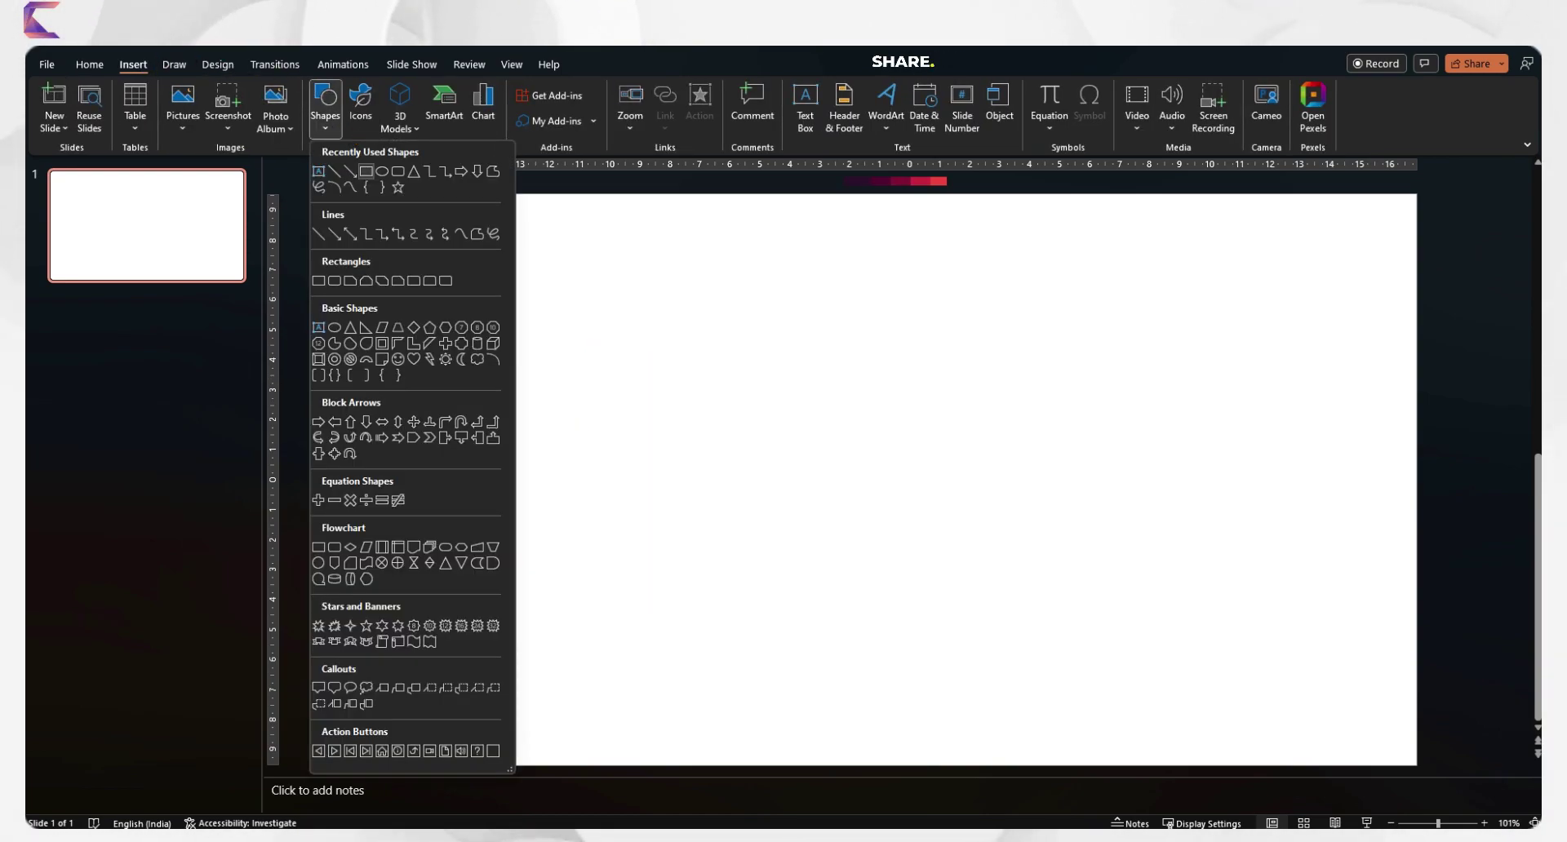
pyautogui.click(367, 171)
pyautogui.moveTo(625, 195); pyautogui.dragTo(834, 764)
pyautogui.click(635, 110)
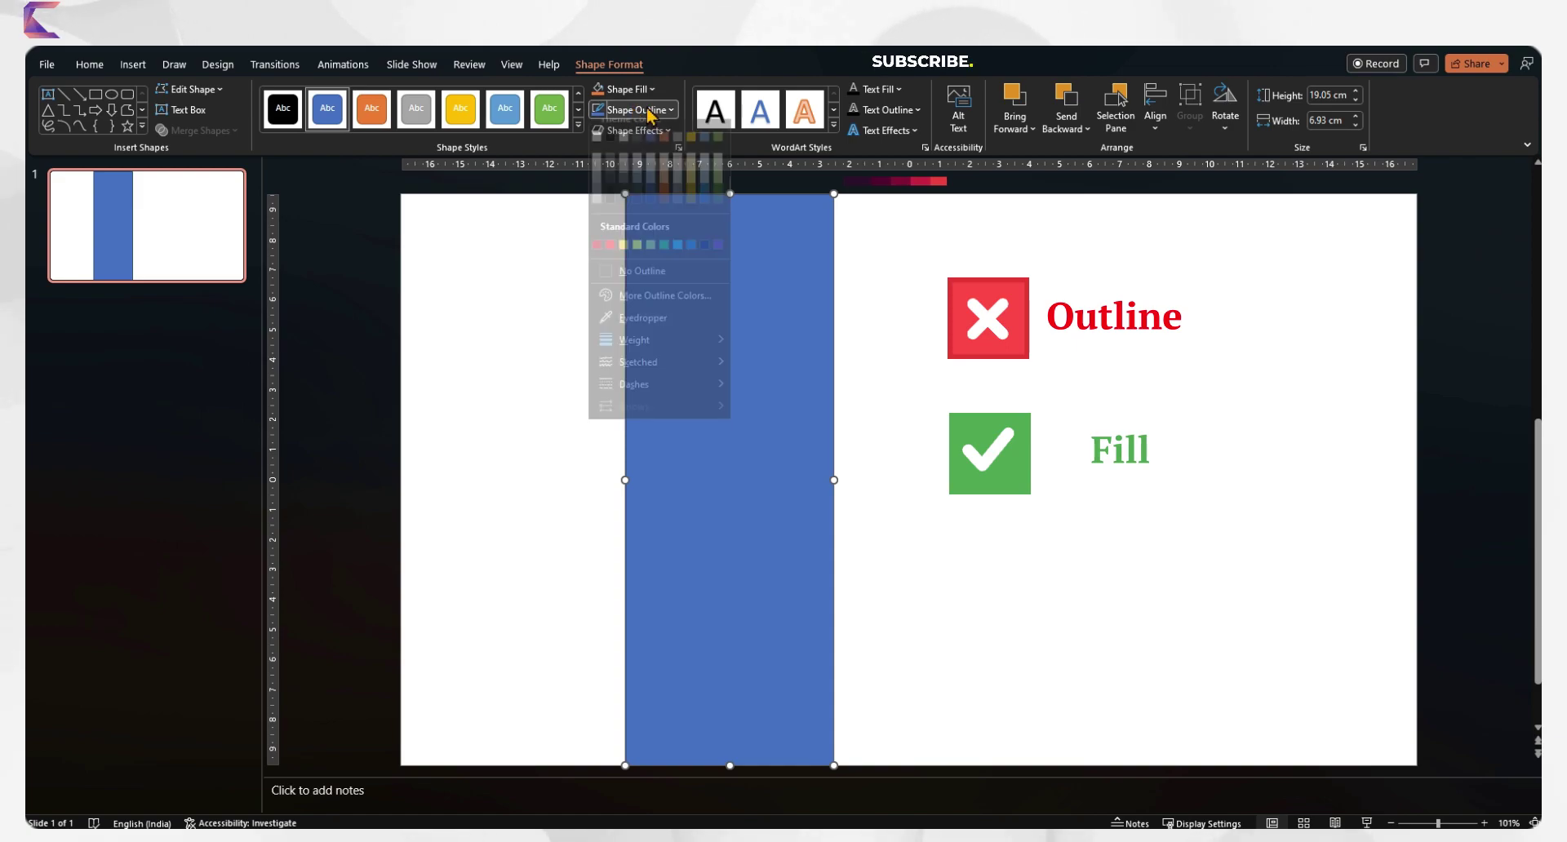
pyautogui.click(636, 285)
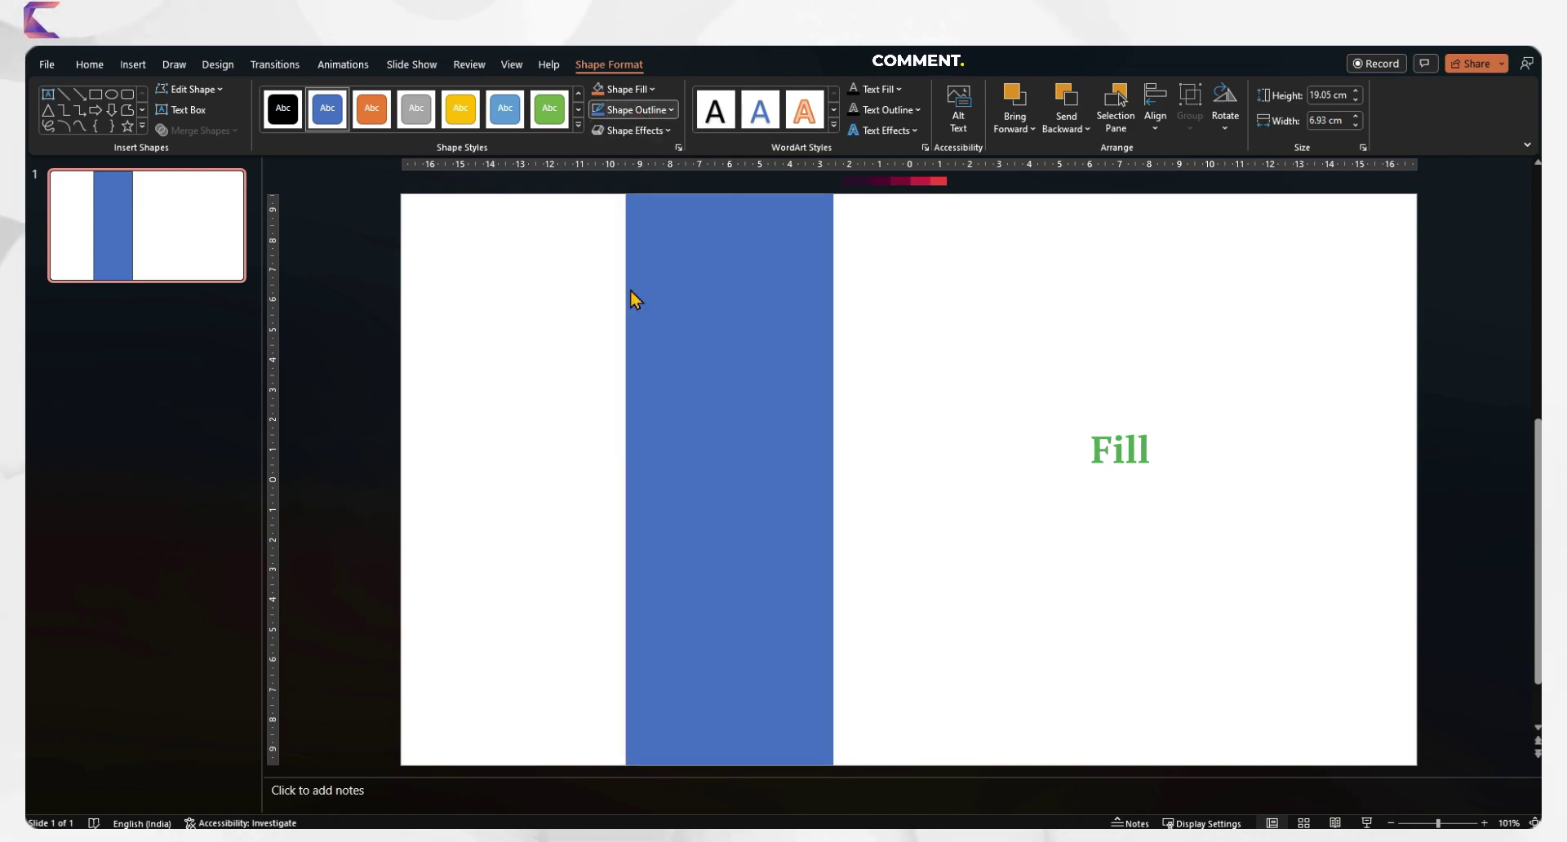
# Duplicate the blue rectangle three times, placing the copies side by side to form four adjoining columns.
pyautogui.click(975, 373)
pyautogui.click(758, 402)
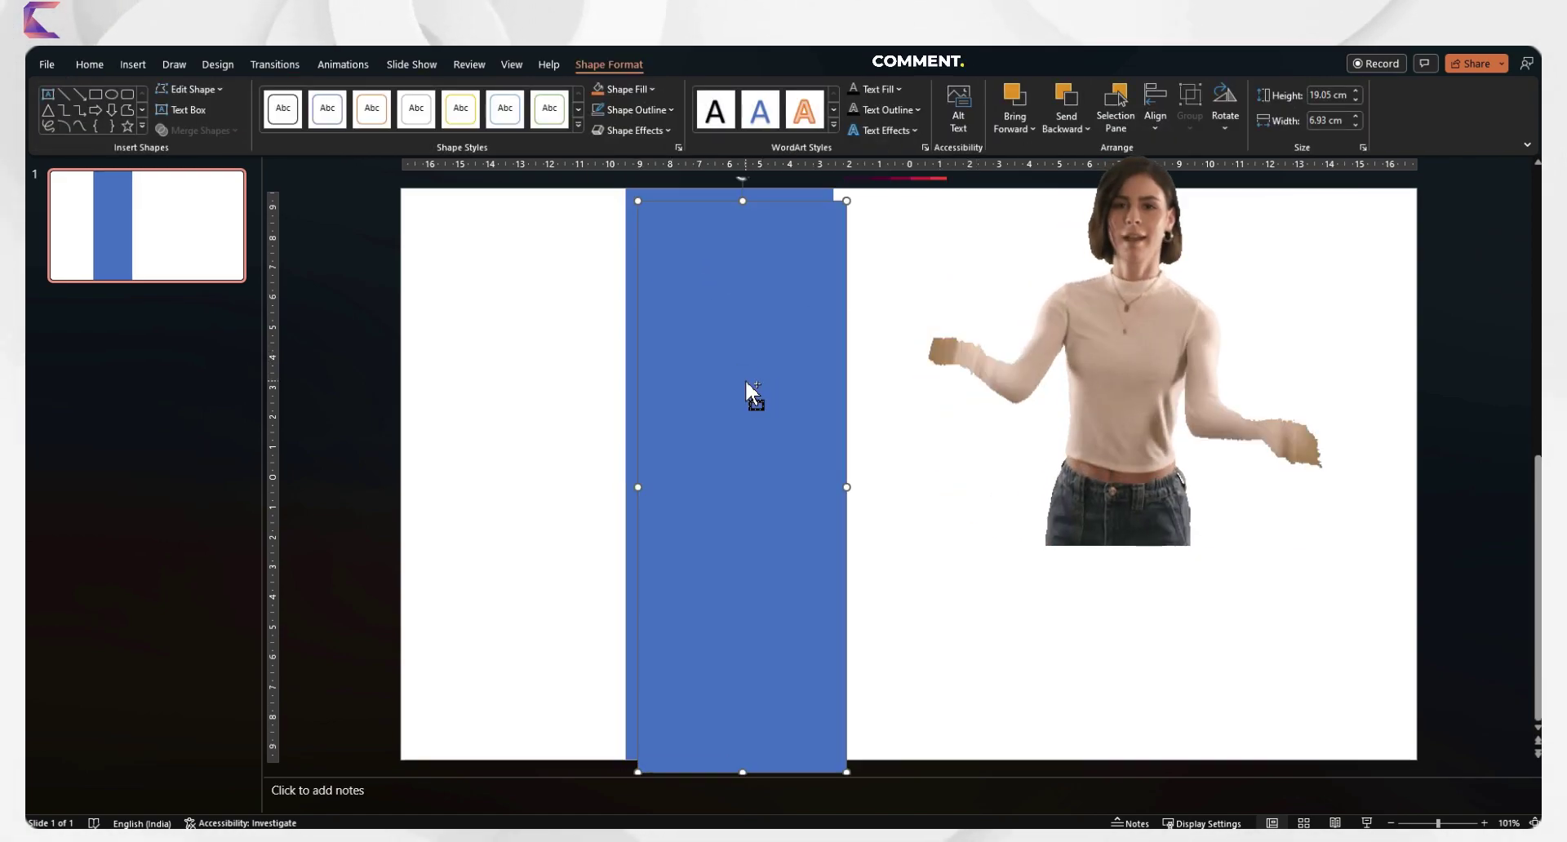
pyautogui.moveTo(746, 379); pyautogui.dragTo(920, 373)
pyautogui.hotkey('ctrl', 'd')
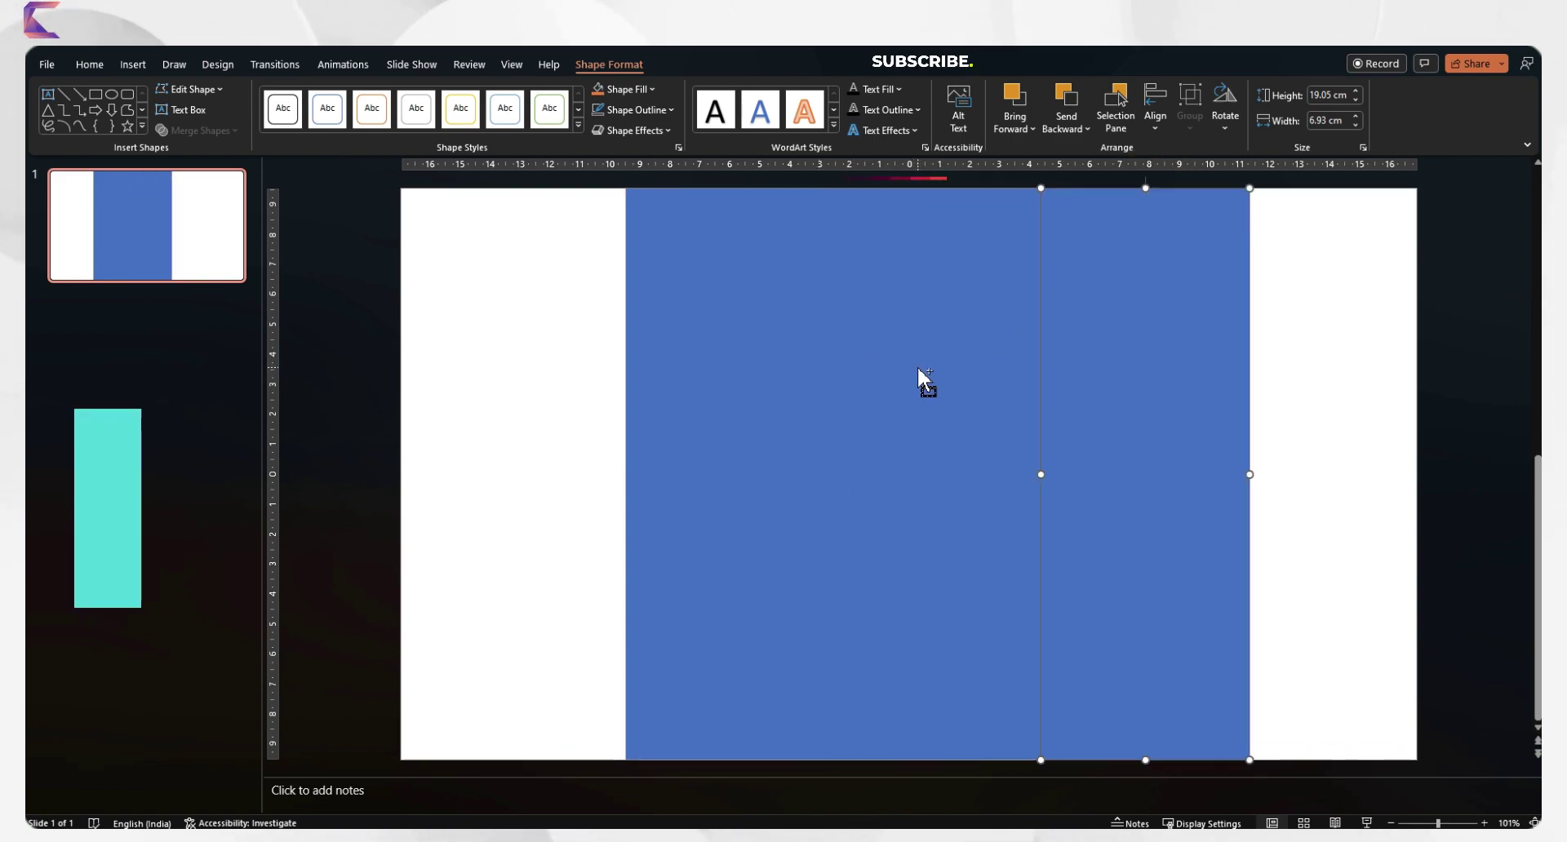
pyautogui.hotkey('ctrl', 'd')
# Group the four rectangles and narrow the group until its outer edge meets the slide's right edge.
pyautogui.keyDown('shift'); pyautogui.click(1061, 367); pyautogui.keyUp('shift')
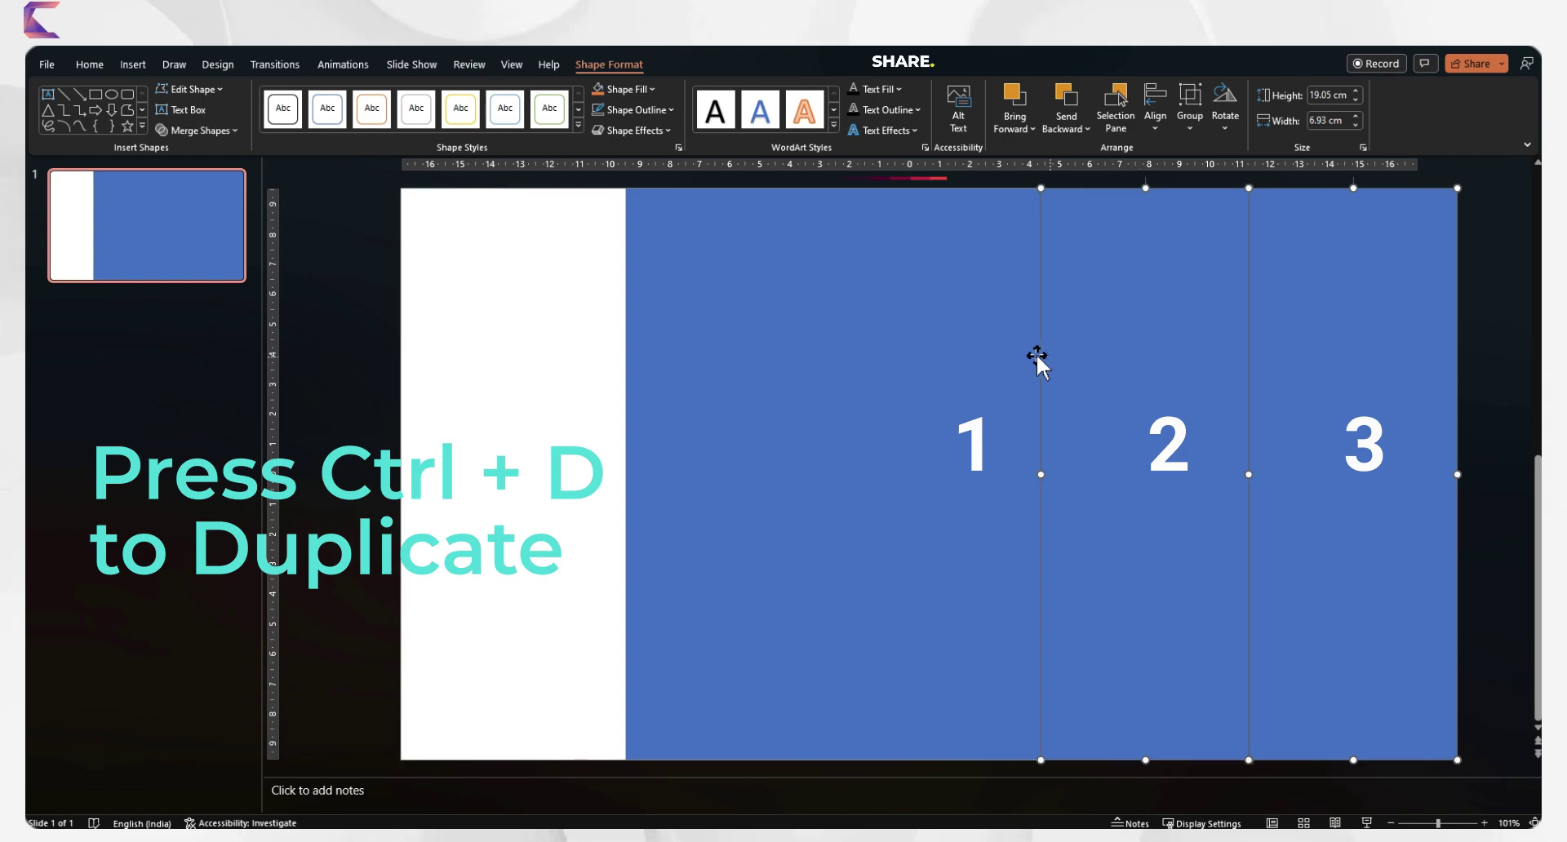
pyautogui.keyDown('shift'); pyautogui.click(936, 359); pyautogui.keyUp('shift')
pyautogui.keyDown('shift'); pyautogui.click(718, 359); pyautogui.keyUp('shift')
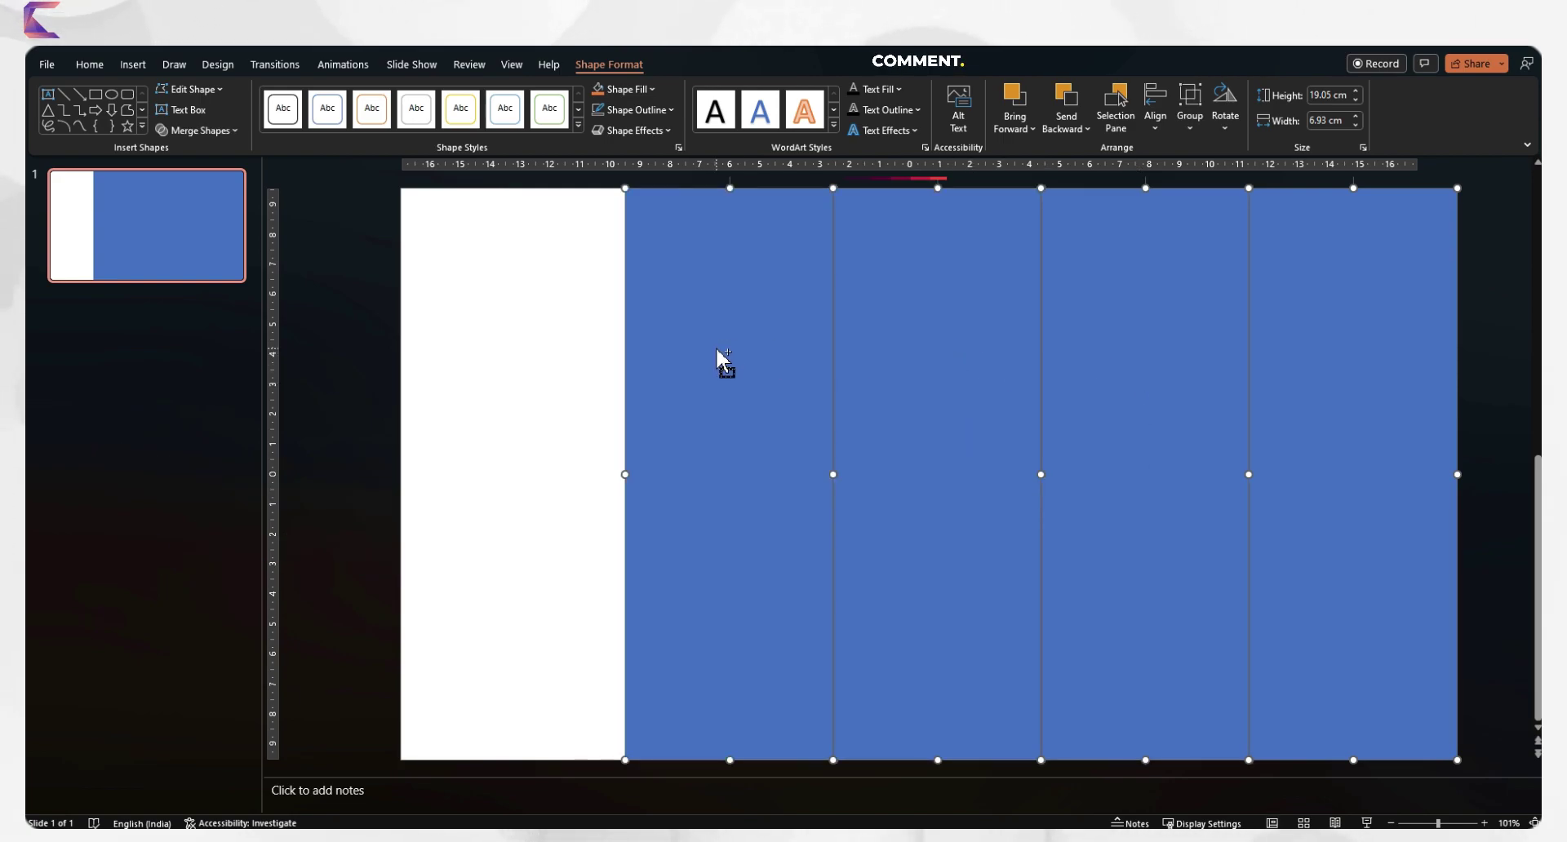
pyautogui.hotkey('ctrl', 'g')
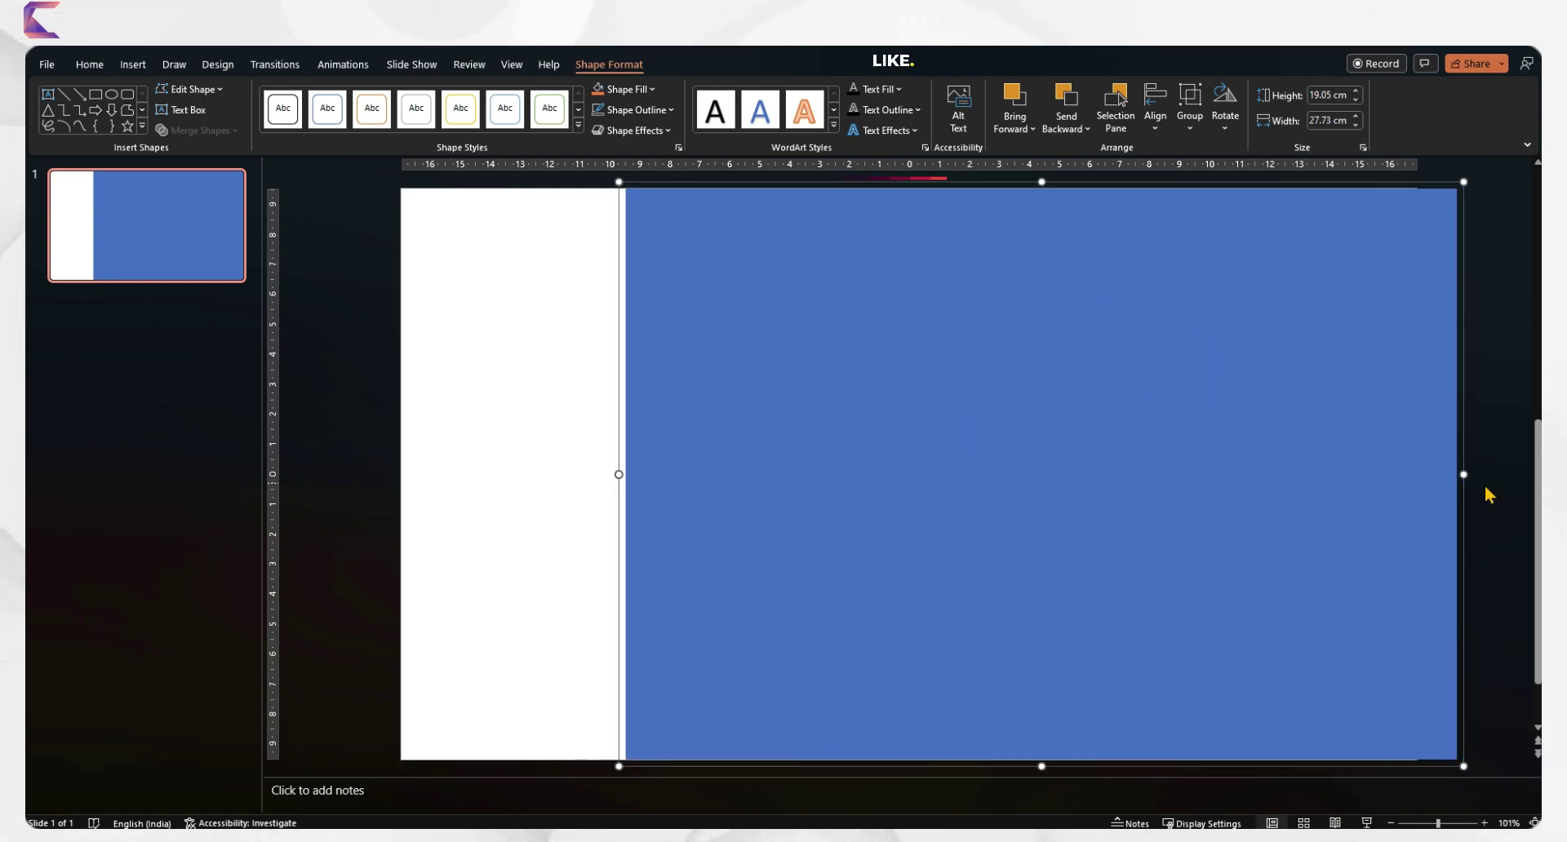
pyautogui.moveTo(1461, 473); pyautogui.dragTo(1415, 474)
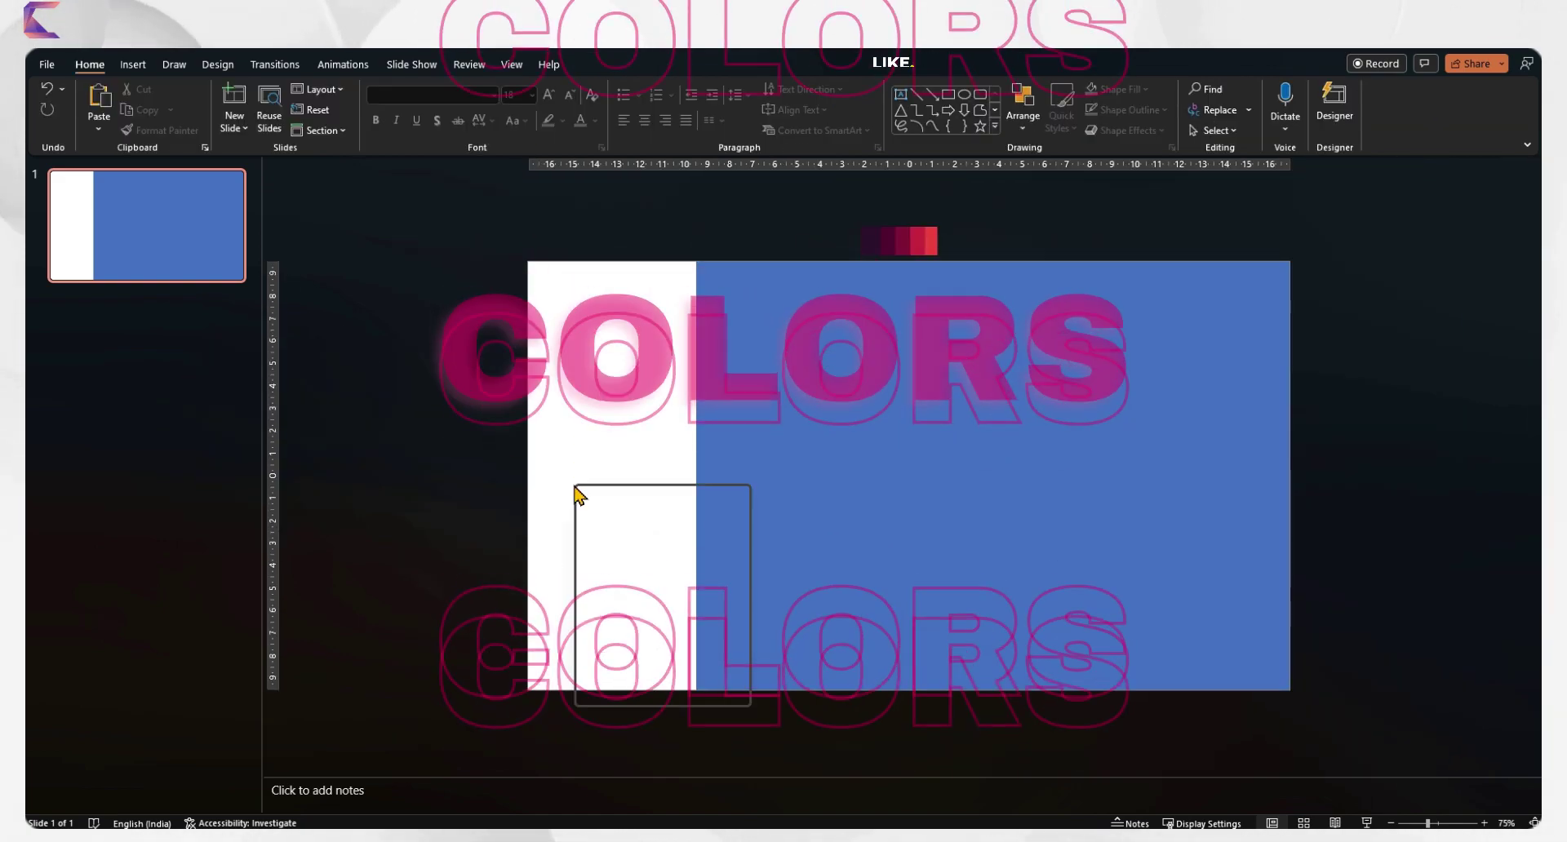
# Set the slide background to a solid fill sampled from the darkest purple swatch of the palette strip.
pyautogui.rightClick(577, 492)
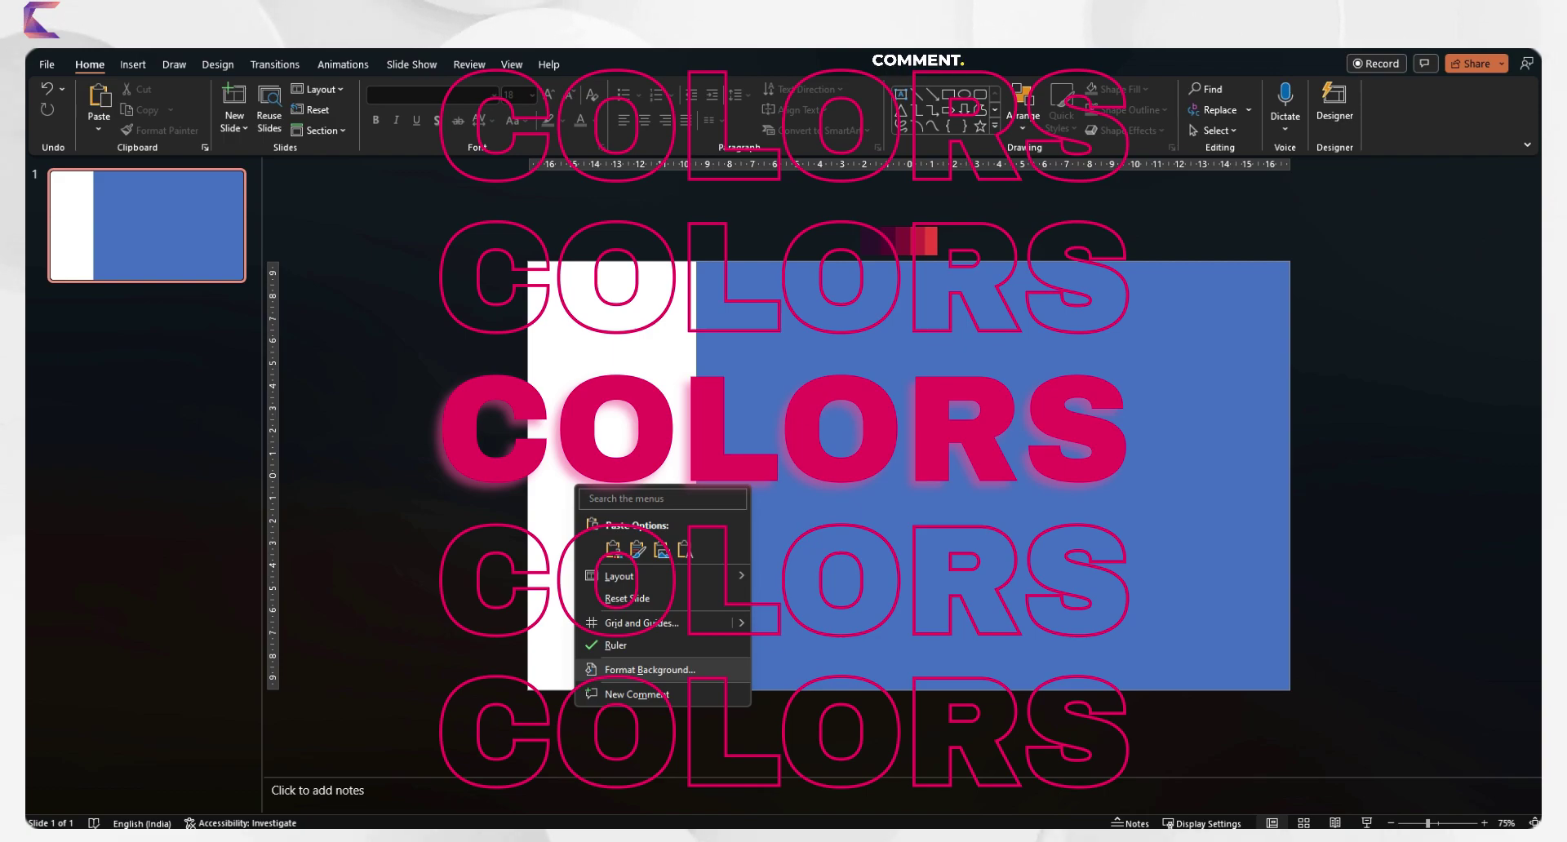
pyautogui.click(649, 669)
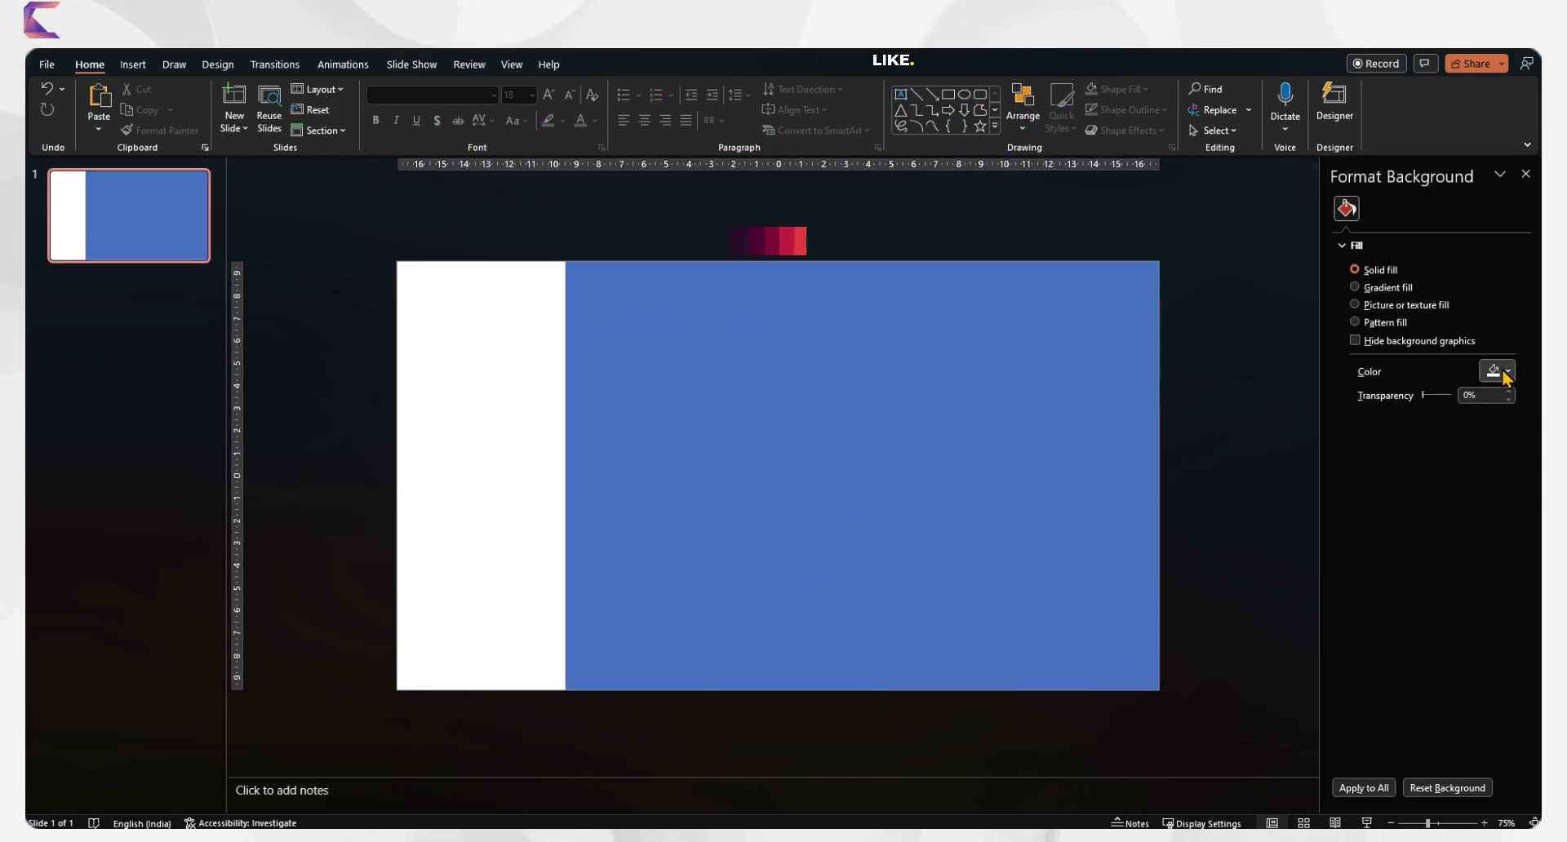
pyautogui.click(1503, 371)
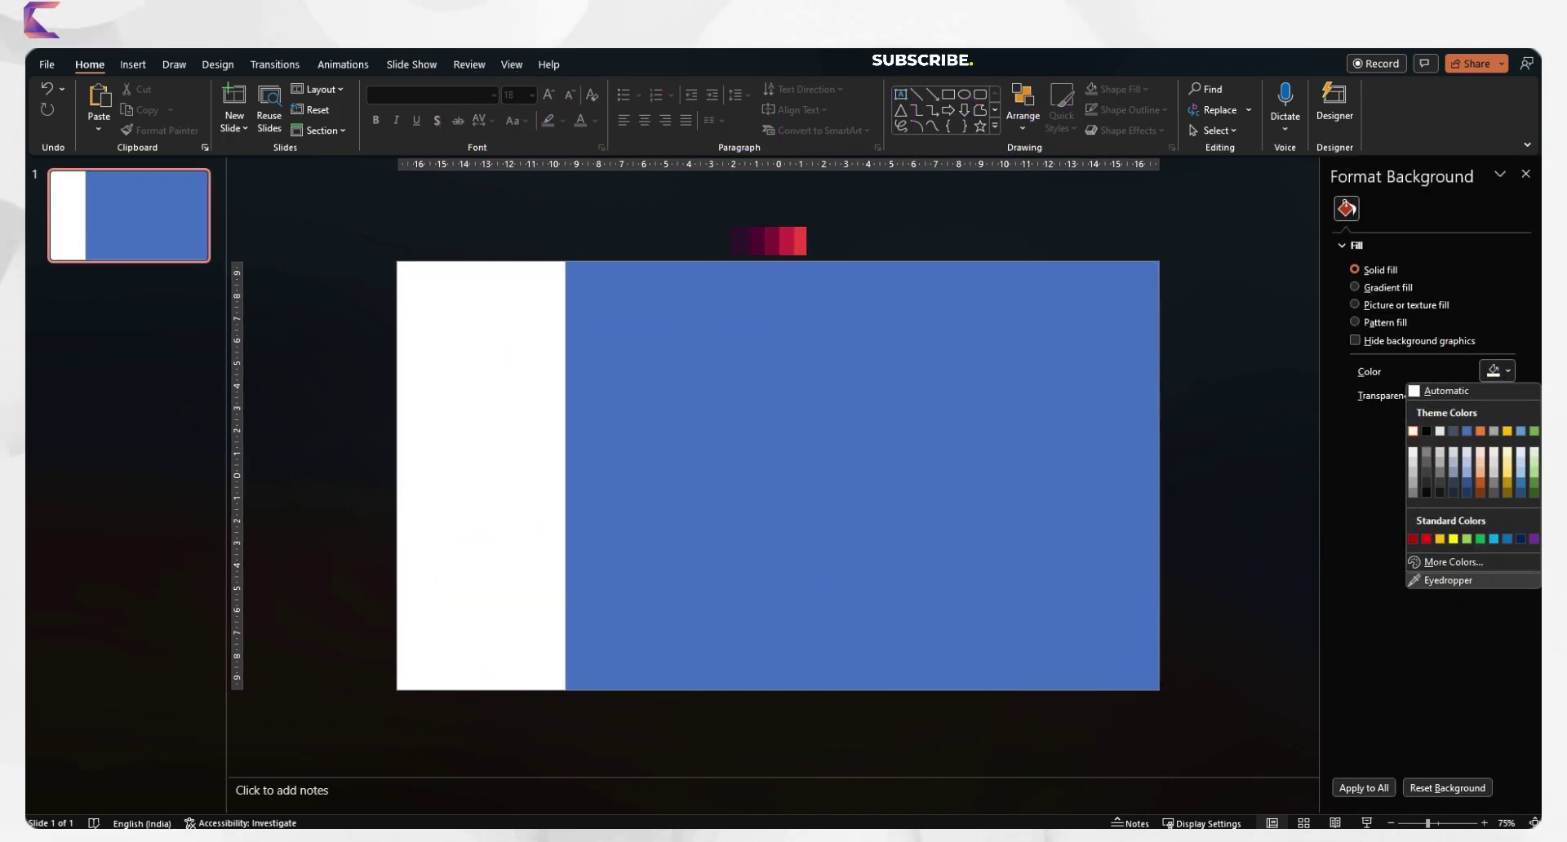
pyautogui.click(1444, 580)
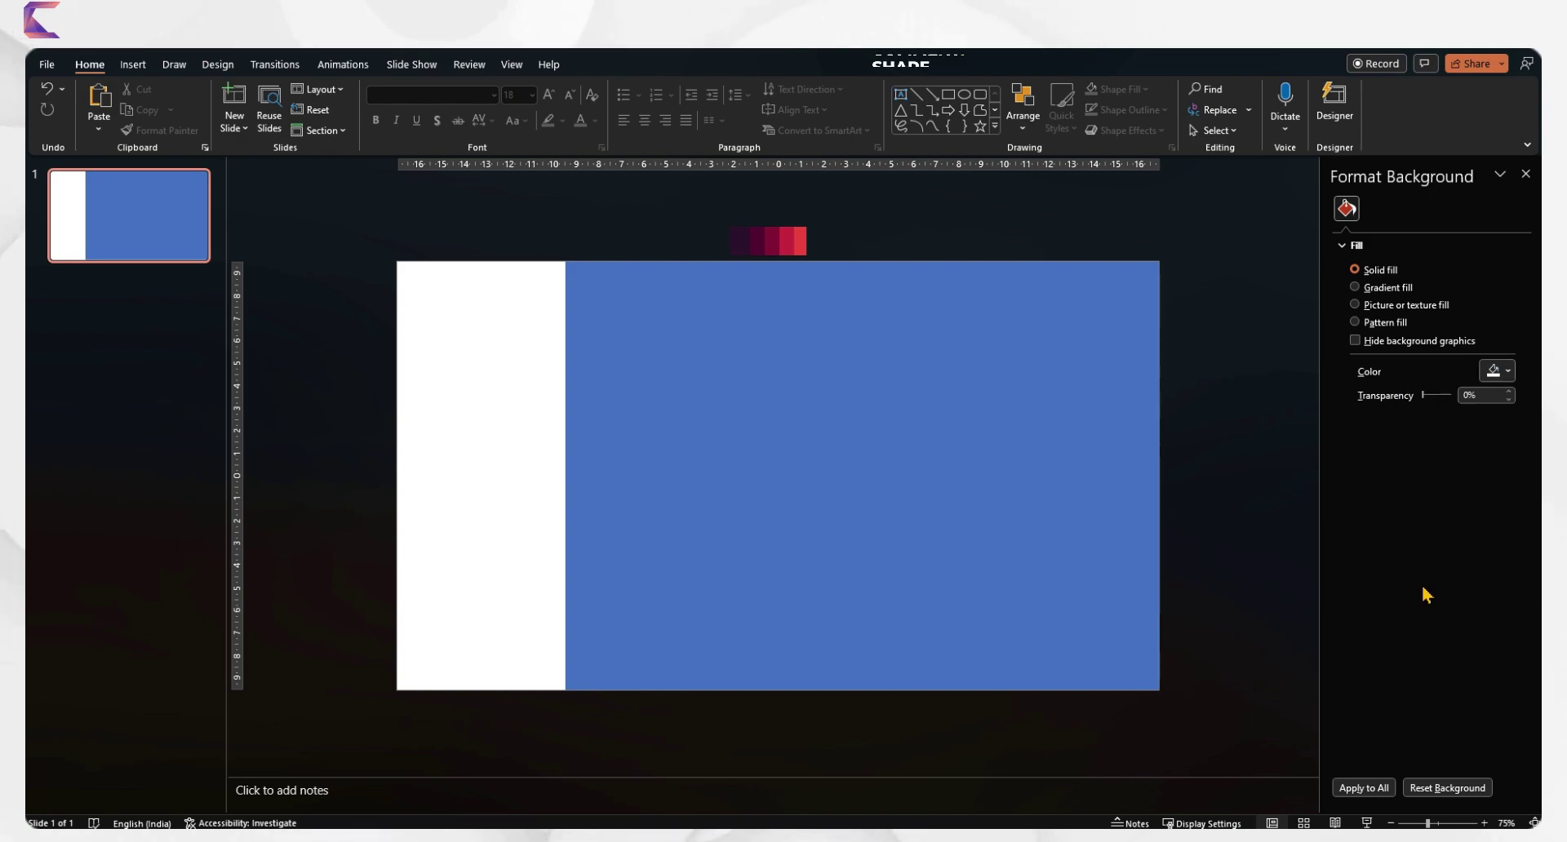
pyautogui.click(742, 244)
# Fill the first and second blue columns with the second and third palette colors, sampled with the Eyedropper.
pyautogui.click(677, 310)
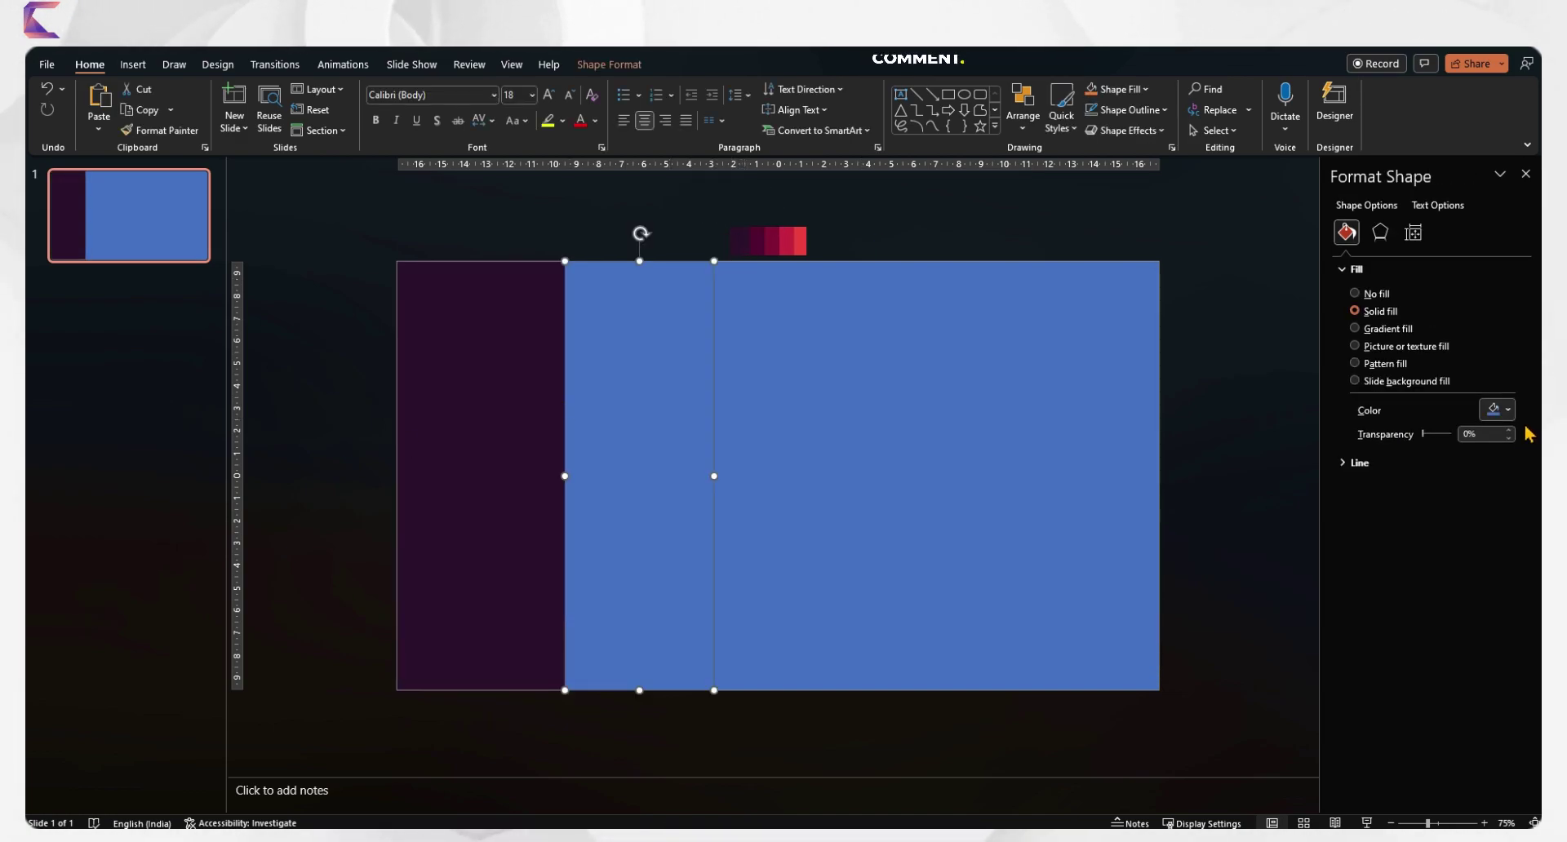
pyautogui.click(1507, 411)
pyautogui.click(1467, 646)
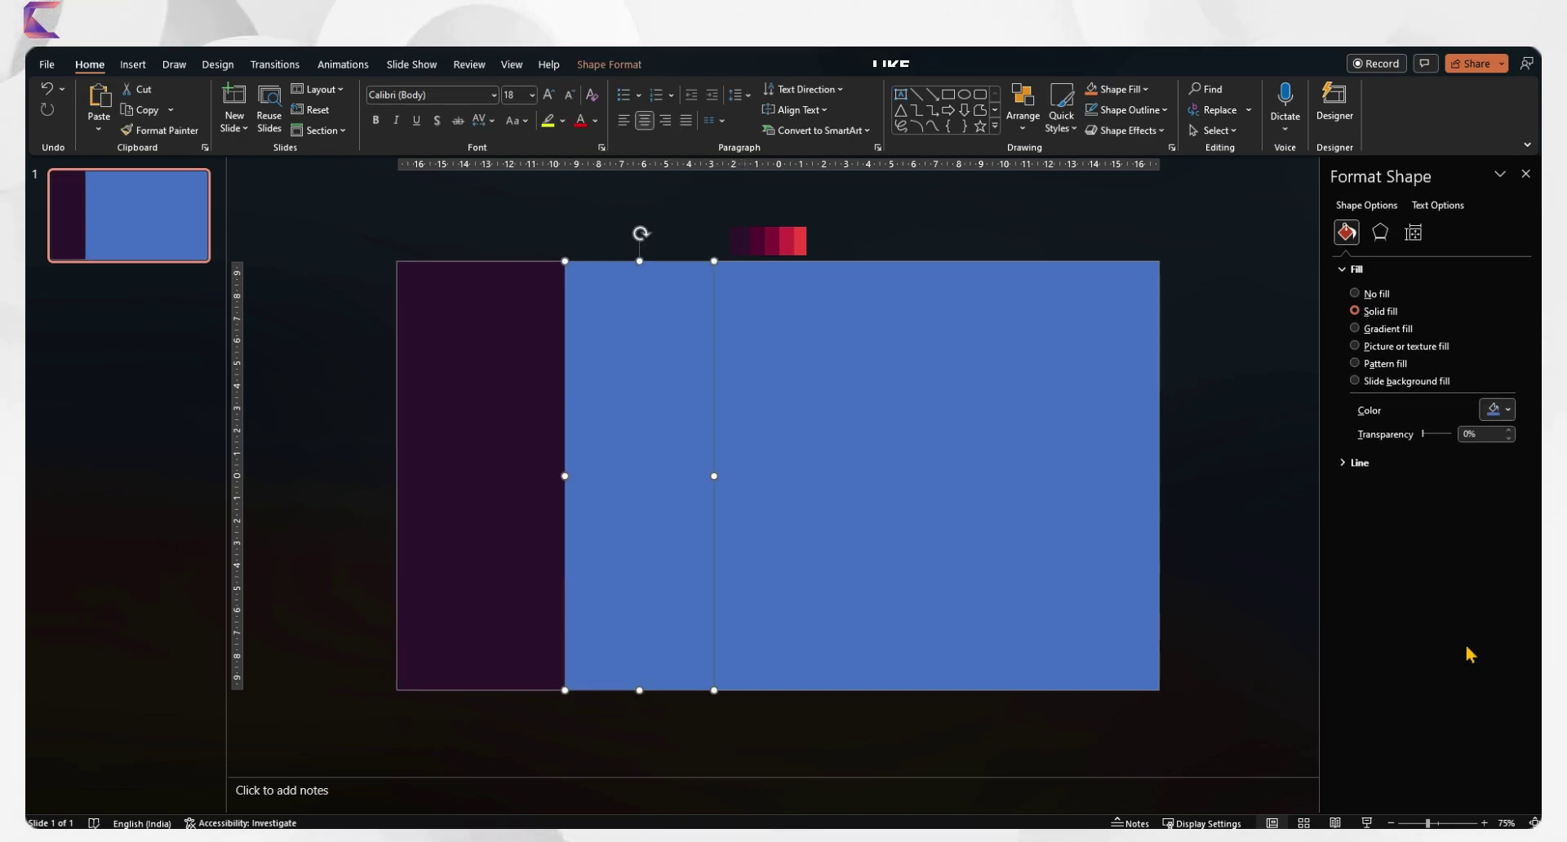
pyautogui.click(758, 241)
pyautogui.click(795, 314)
pyautogui.click(1507, 410)
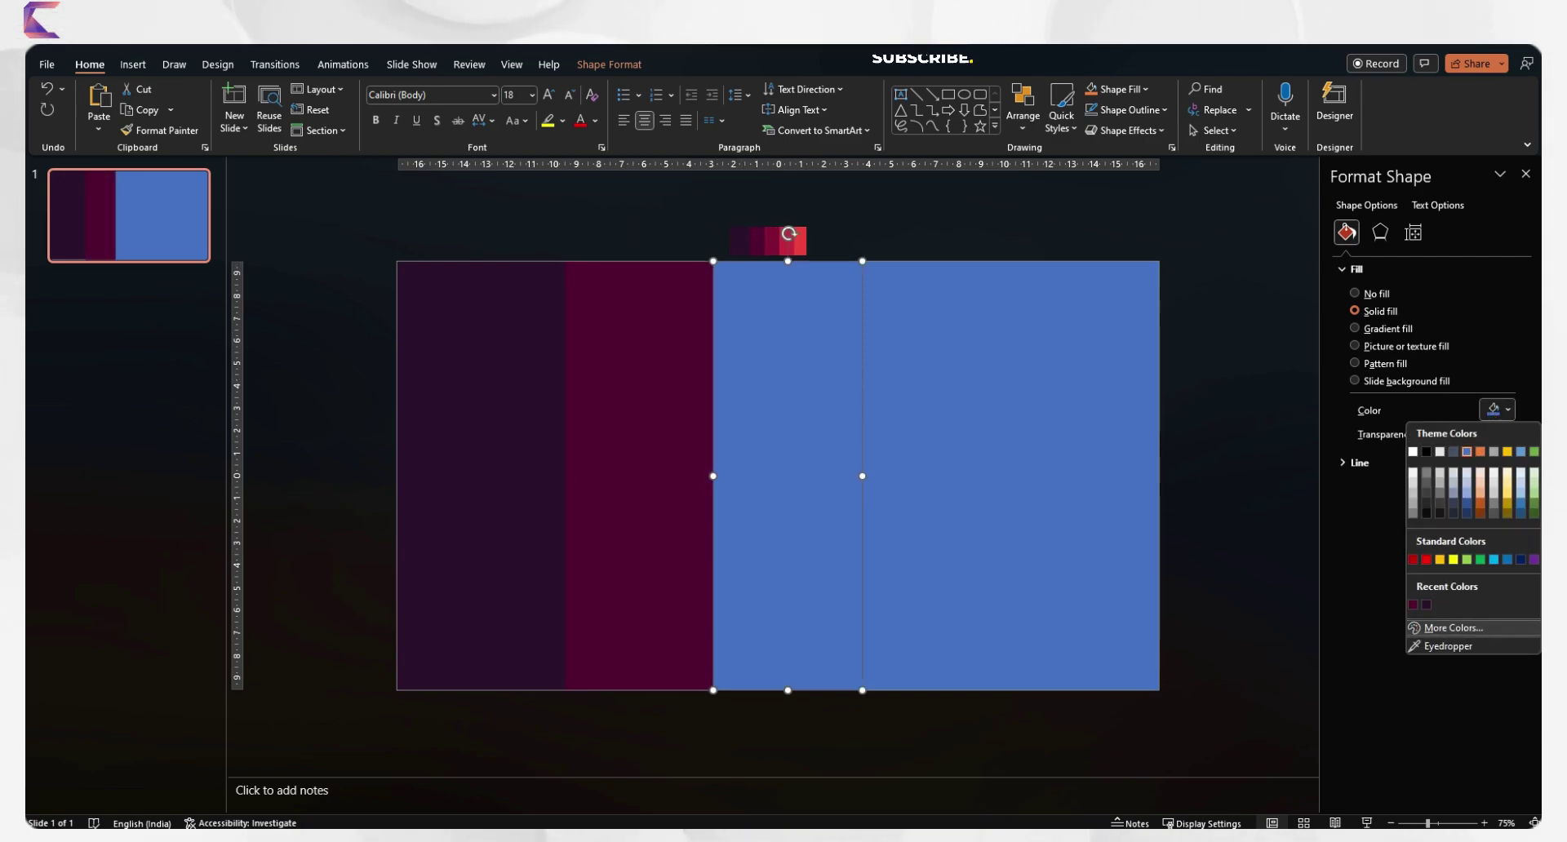
pyautogui.click(1448, 647)
pyautogui.click(771, 243)
# Fill the third and fourth columns with the last two palette reds, sampled with the Eyedropper.
pyautogui.click(935, 318)
pyautogui.click(1503, 411)
pyautogui.click(1448, 646)
pyautogui.click(786, 243)
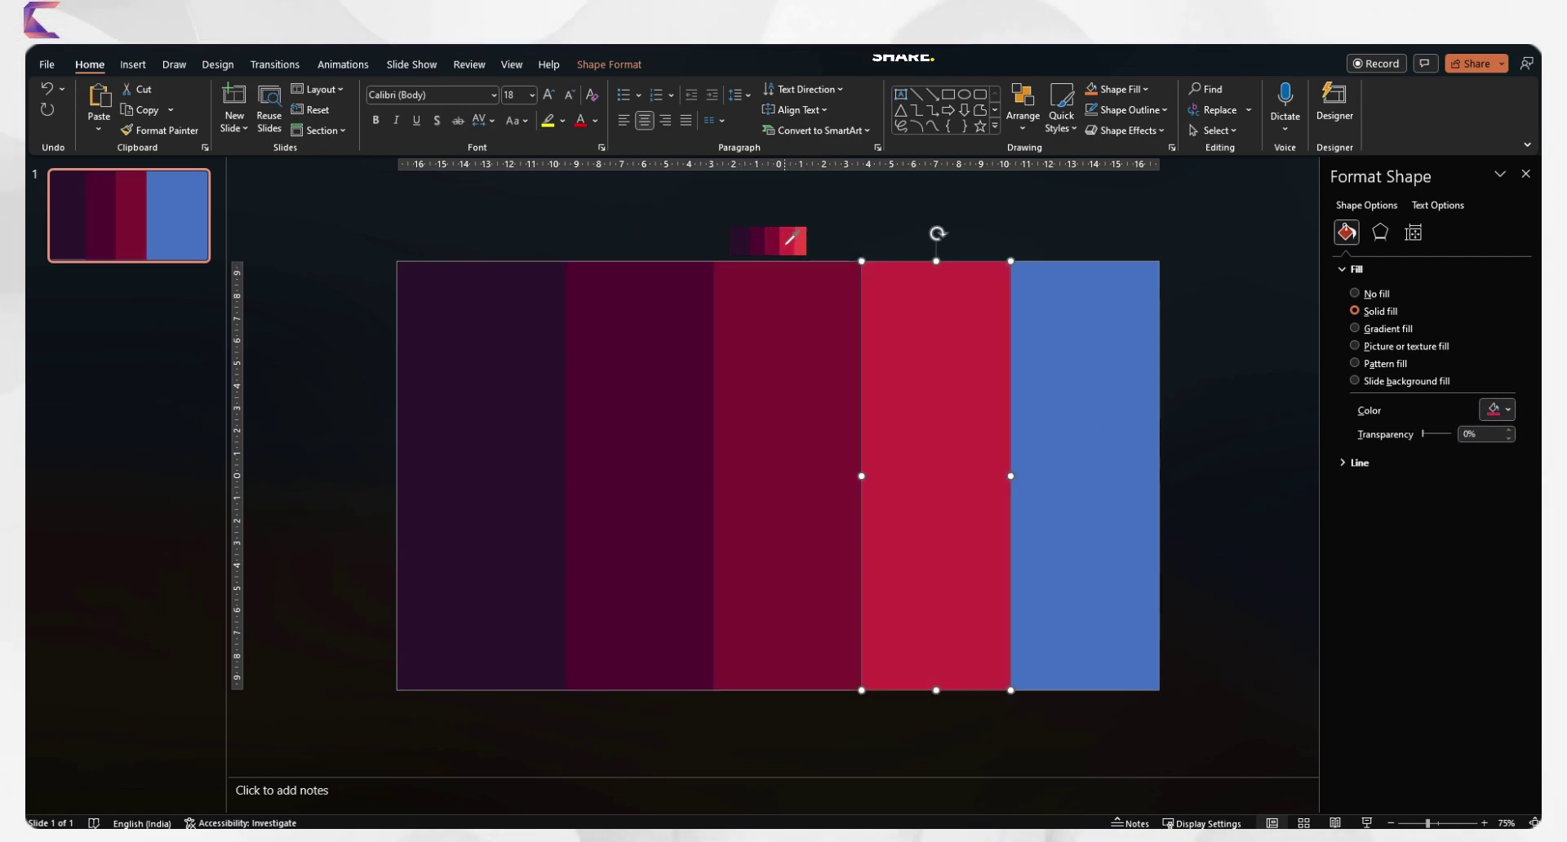
pyautogui.click(1084, 318)
pyautogui.click(1502, 409)
pyautogui.click(1448, 646)
pyautogui.click(800, 241)
pyautogui.press('Escape')
# Draw a small circle about 1.24 cm across in the lower half of the dark purple column.
pyautogui.click(133, 64)
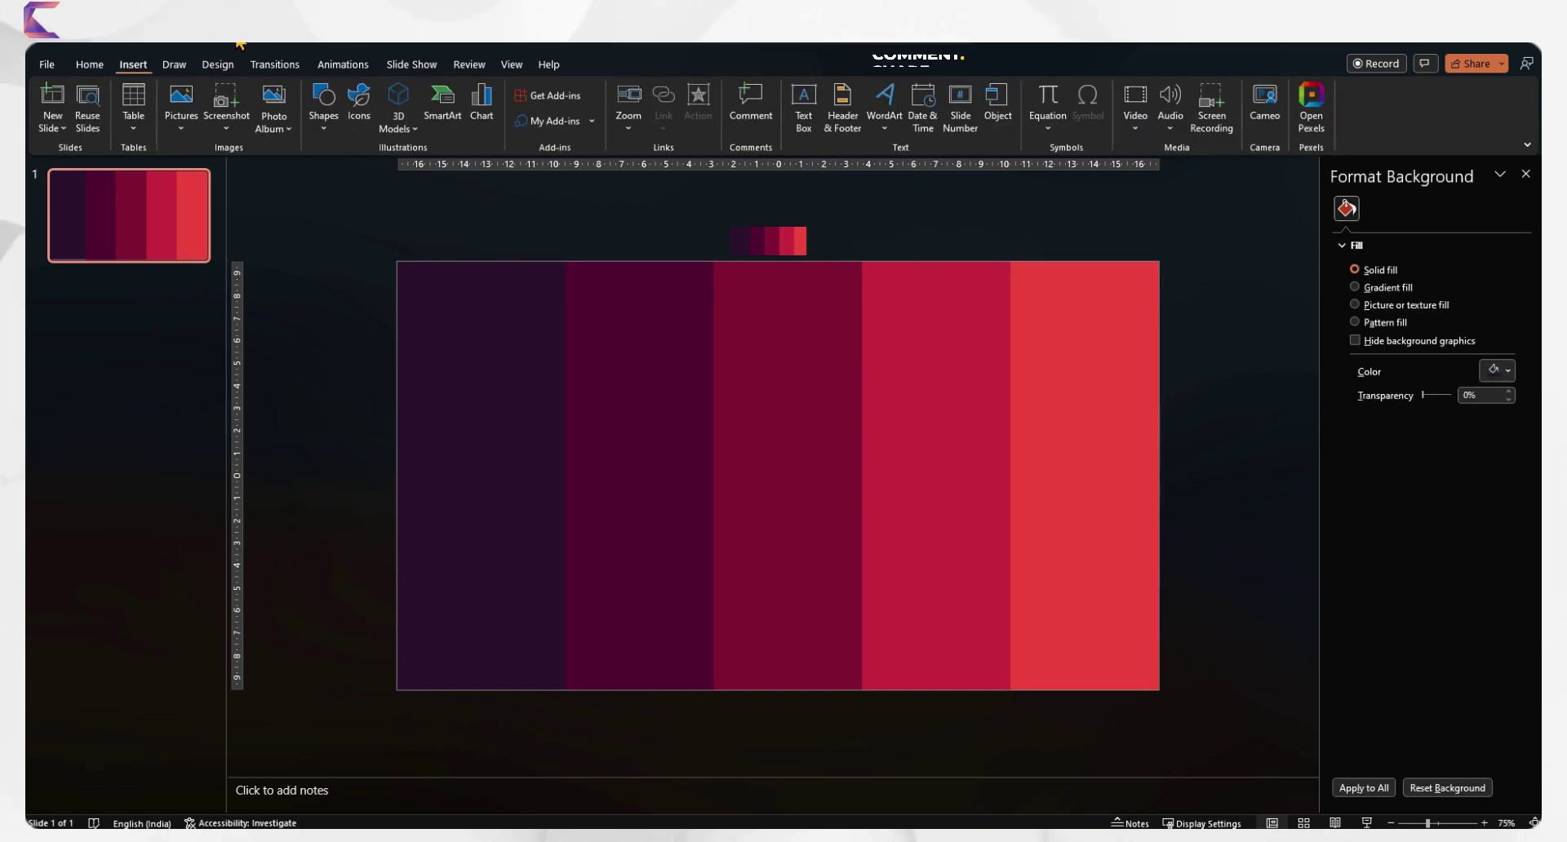
pyautogui.click(325, 118)
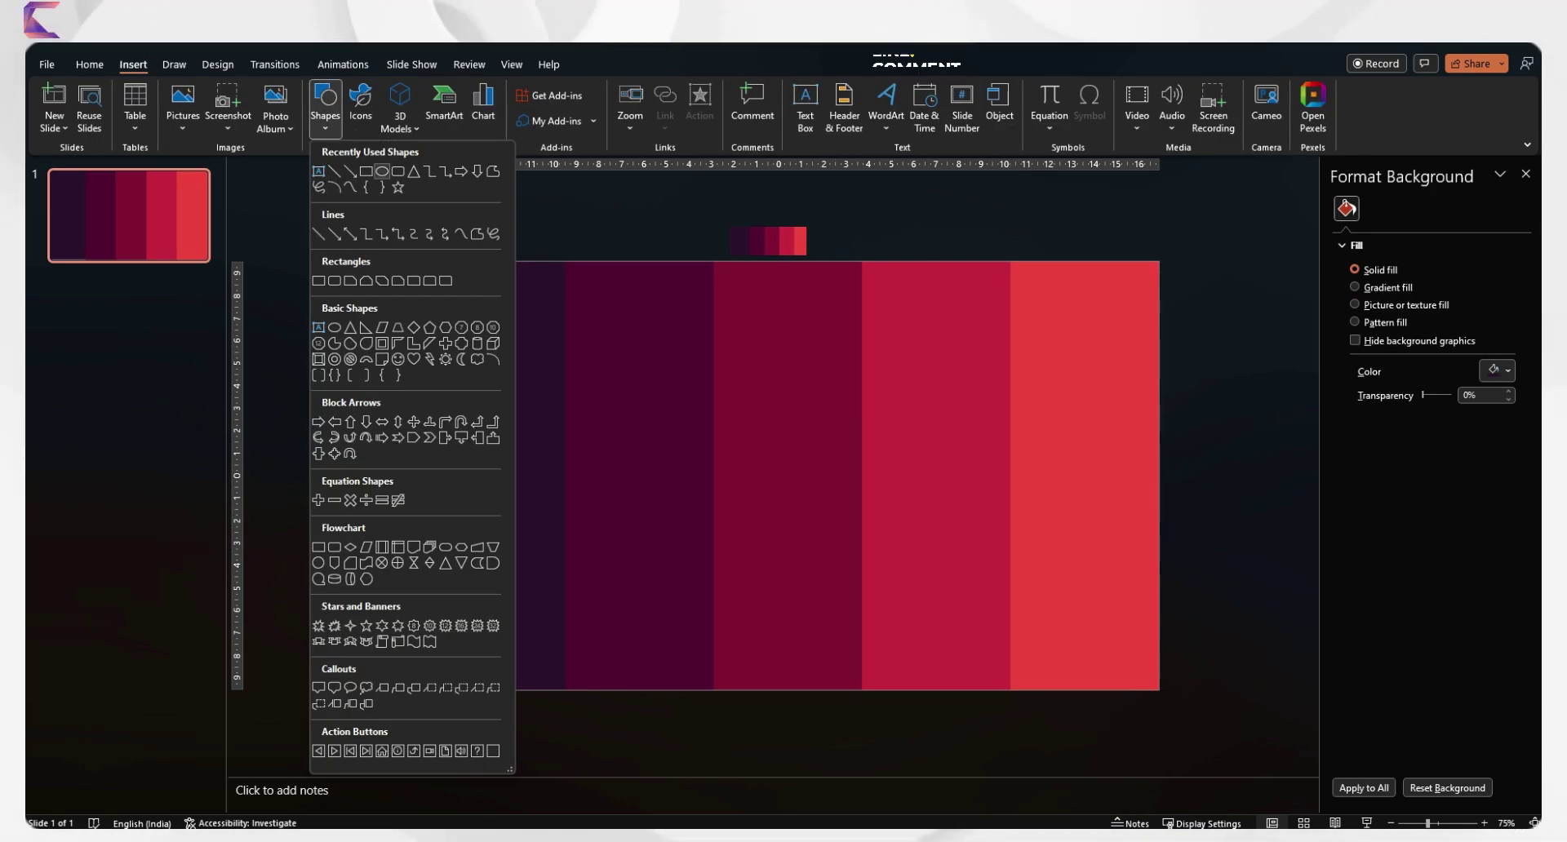
pyautogui.click(318, 277)
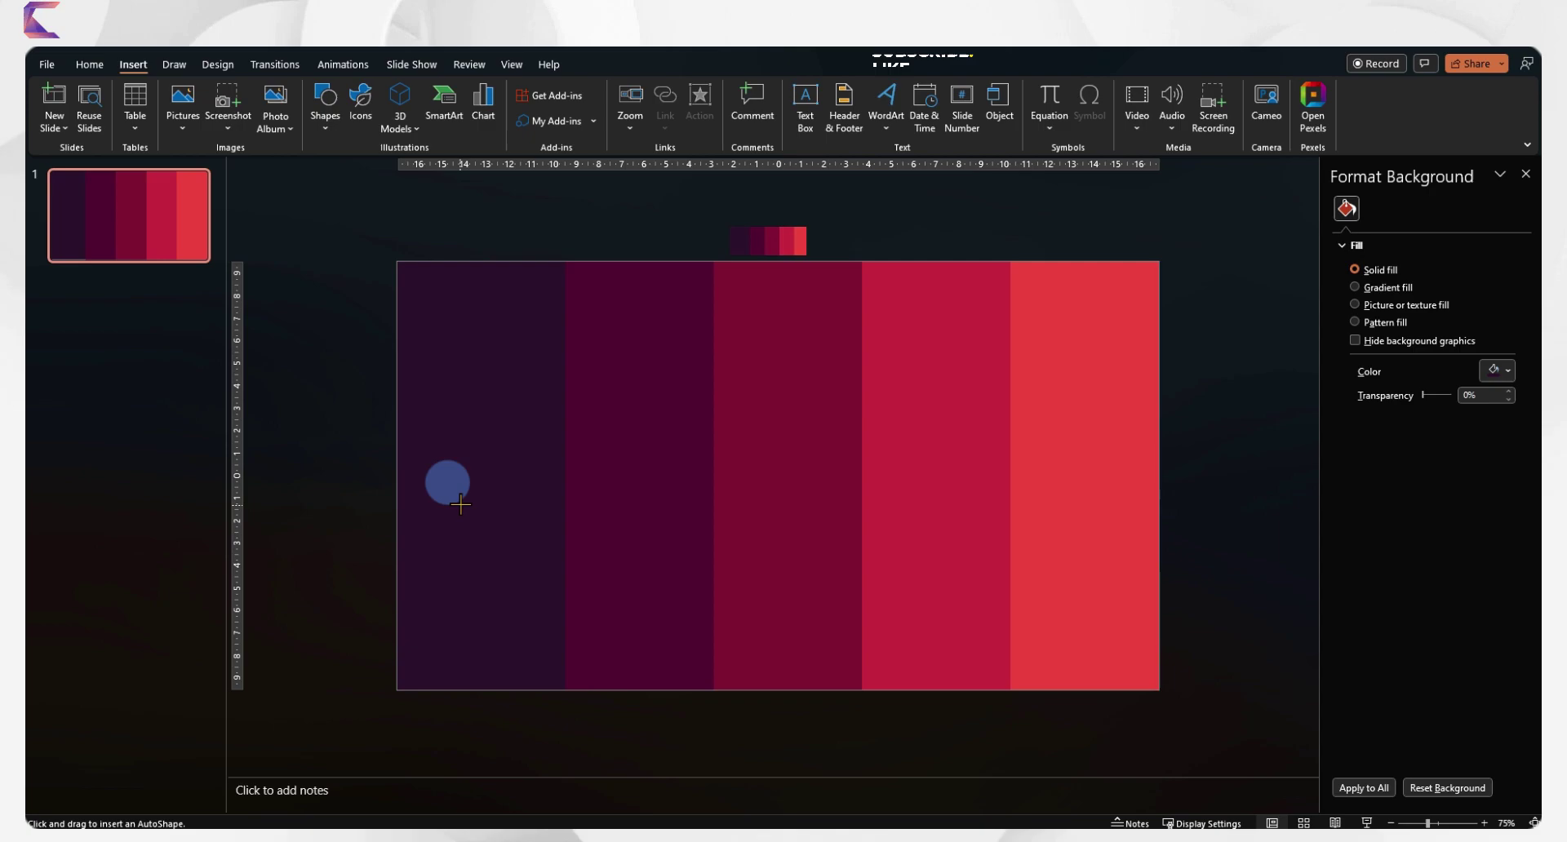
pyautogui.moveTo(449, 487); pyautogui.dragTo(436, 538)
# Give the circle a white solid fill with 78% transparency and no line.
pyautogui.click(1493, 411)
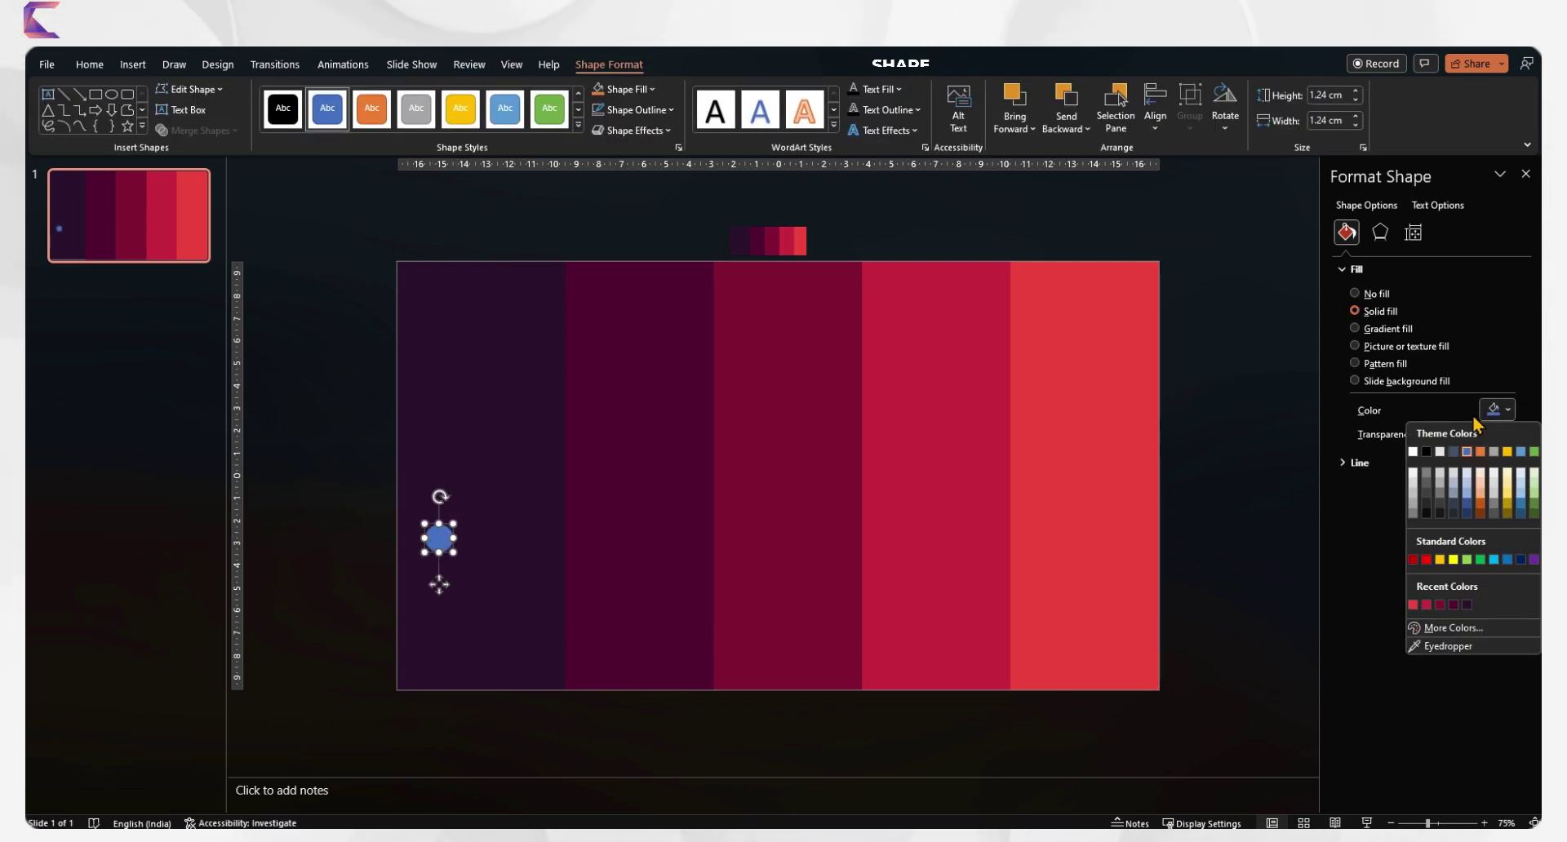
pyautogui.click(1413, 451)
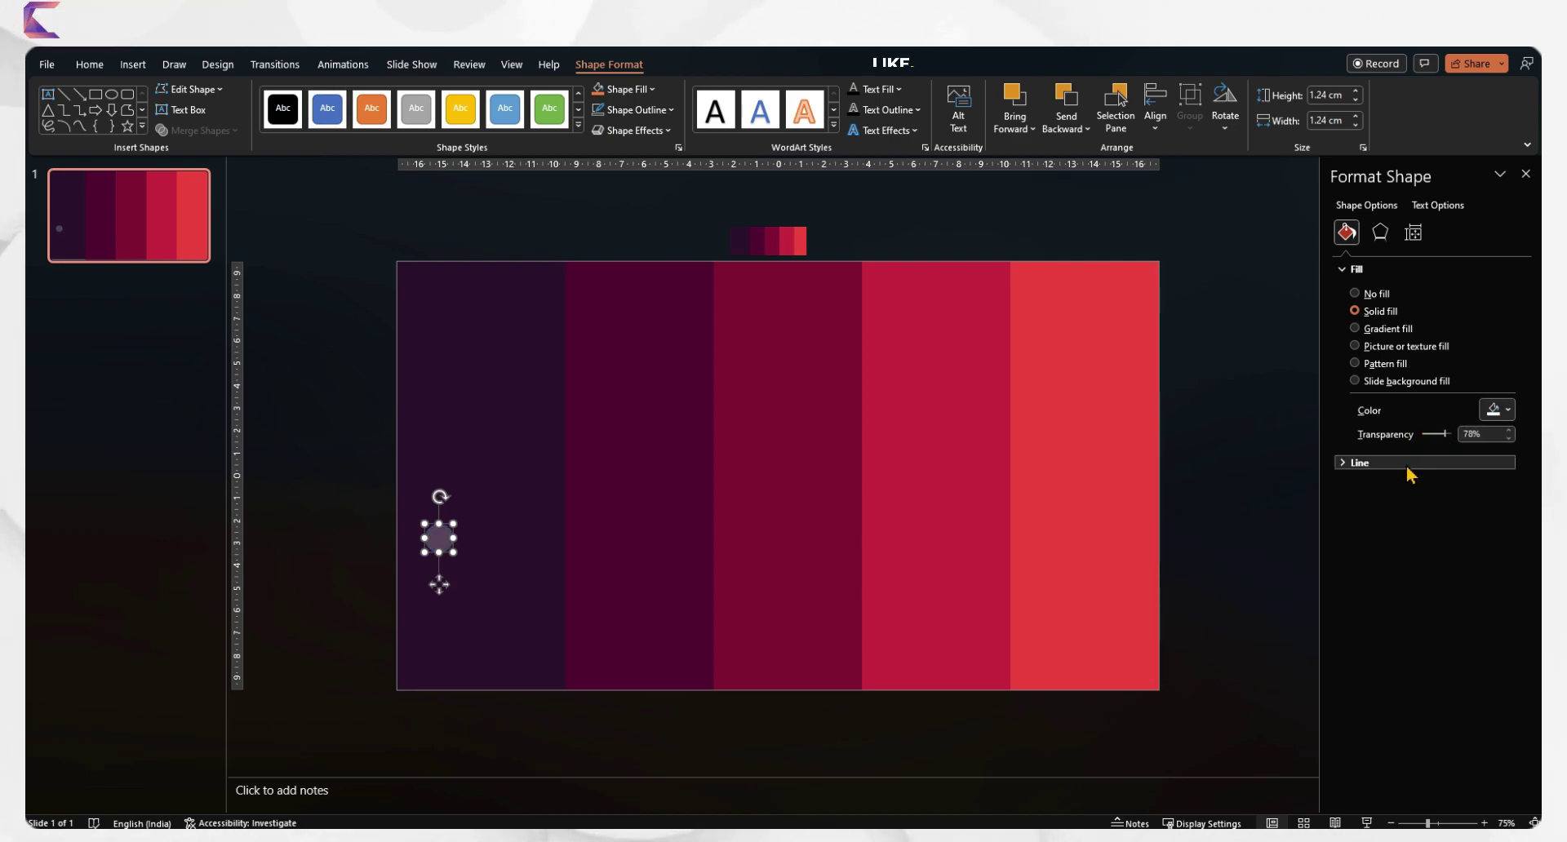
pyautogui.click(1357, 462)
pyautogui.keyDown('ctrl'); pyautogui.scroll(5, 392, 468); pyautogui.keyUp('ctrl')
pyautogui.click(271, 403)
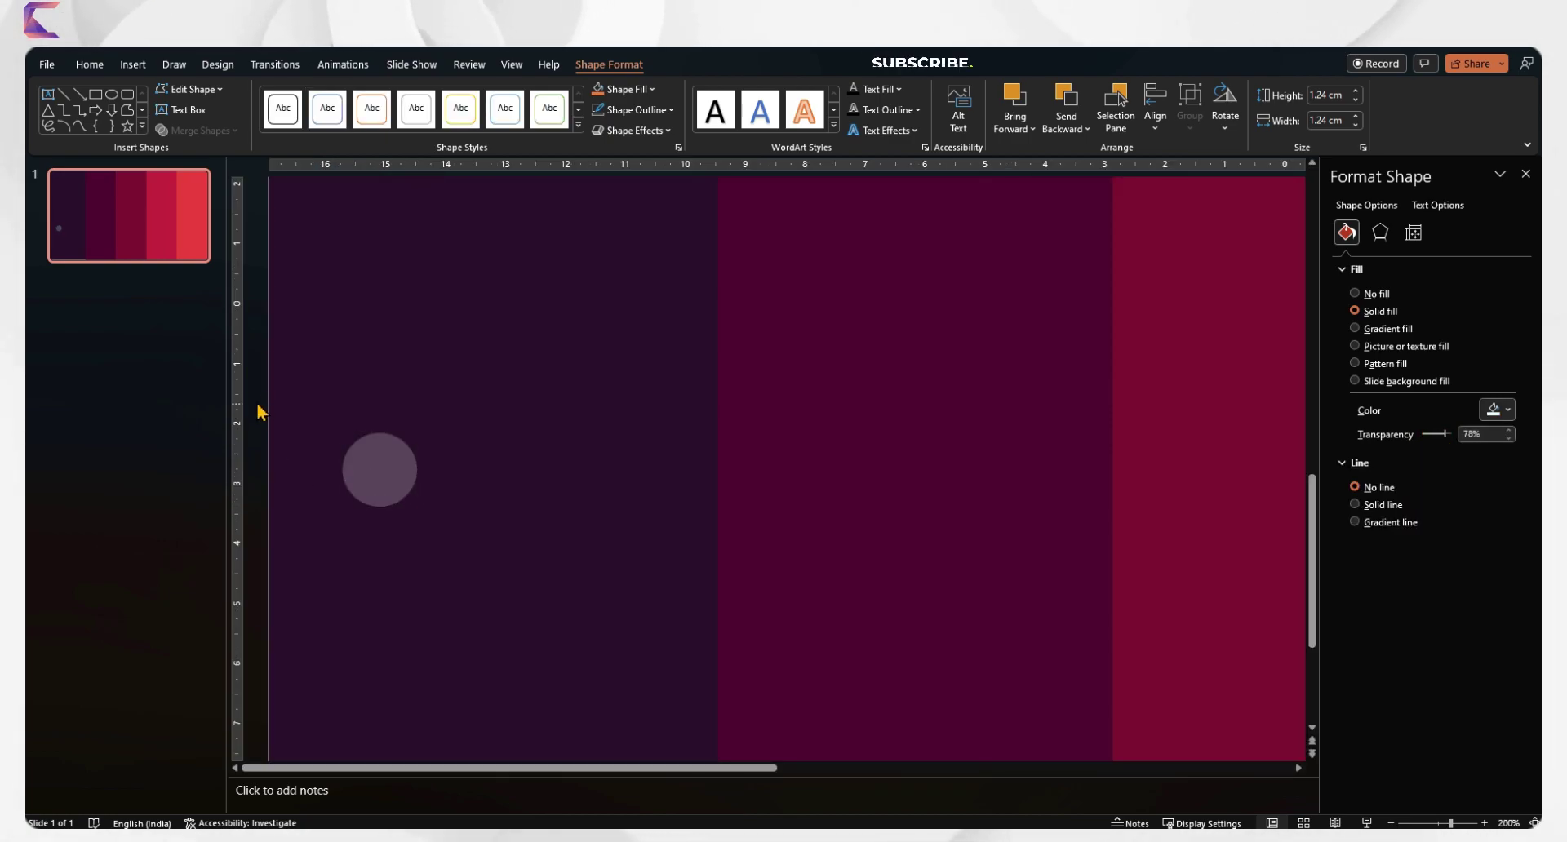
# Insert a set of icons and move the left and right chevrons out of the pile onto the second column.
pyautogui.click(133, 63)
pyautogui.click(359, 114)
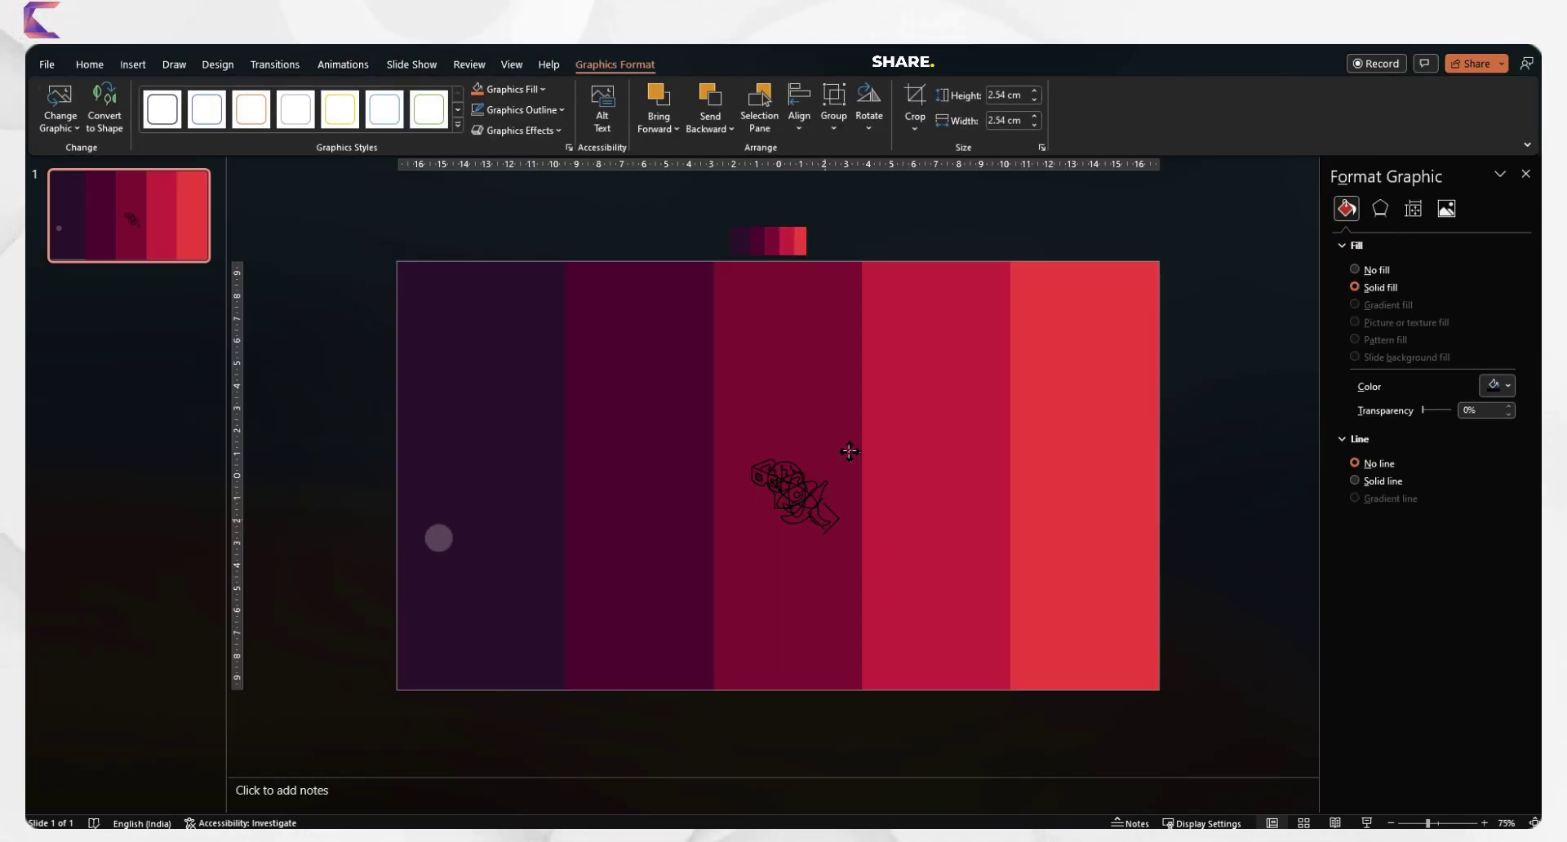
pyautogui.moveTo(796, 489); pyautogui.dragTo(559, 486)
pyautogui.moveTo(629, 537); pyautogui.dragTo(630, 537)
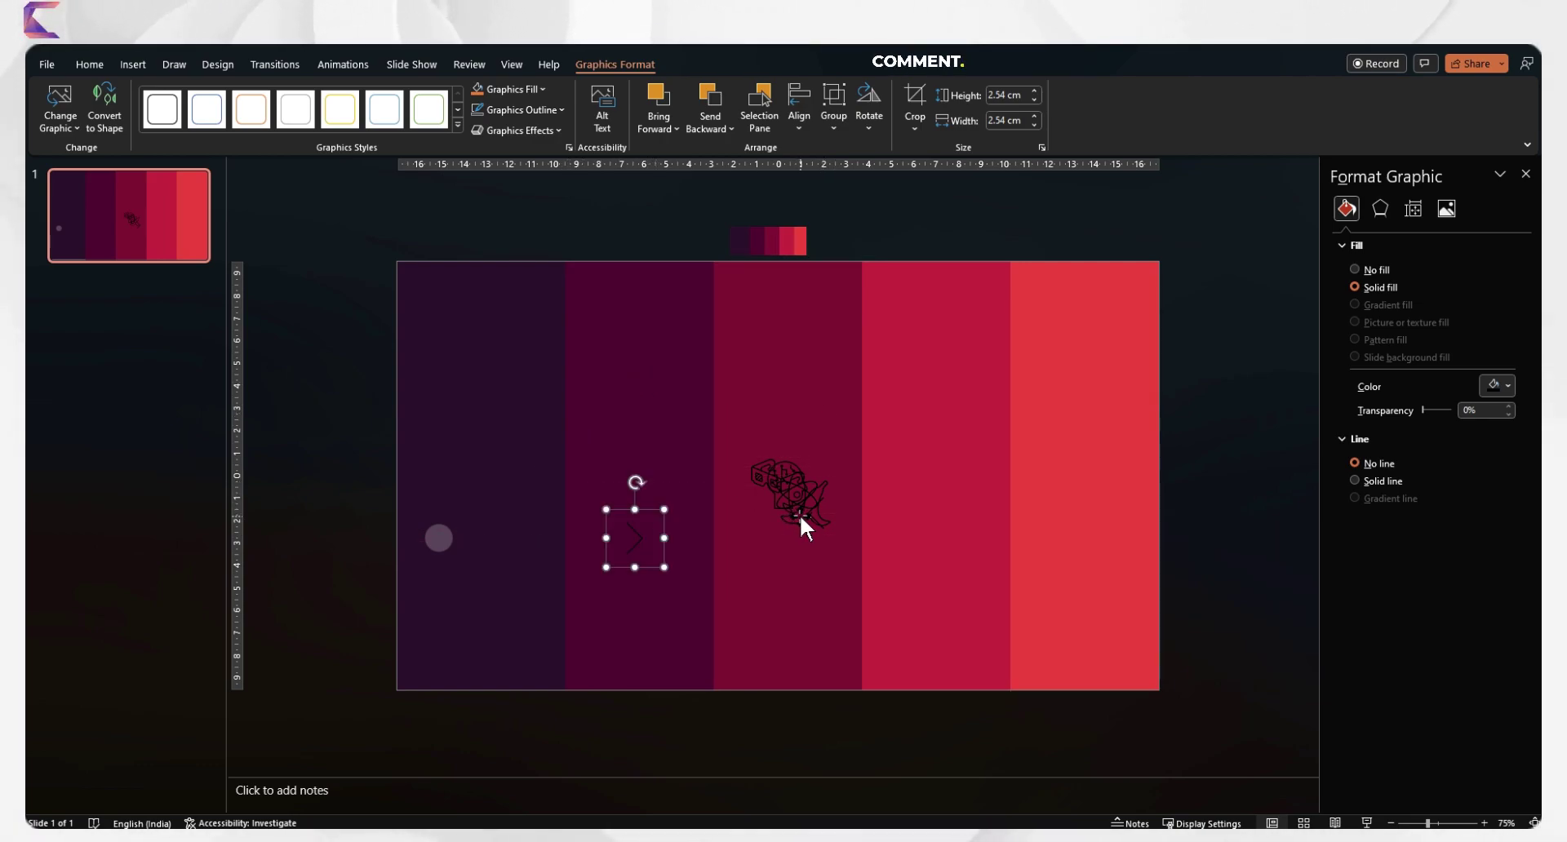
pyautogui.moveTo(800, 528); pyautogui.dragTo(883, 484)
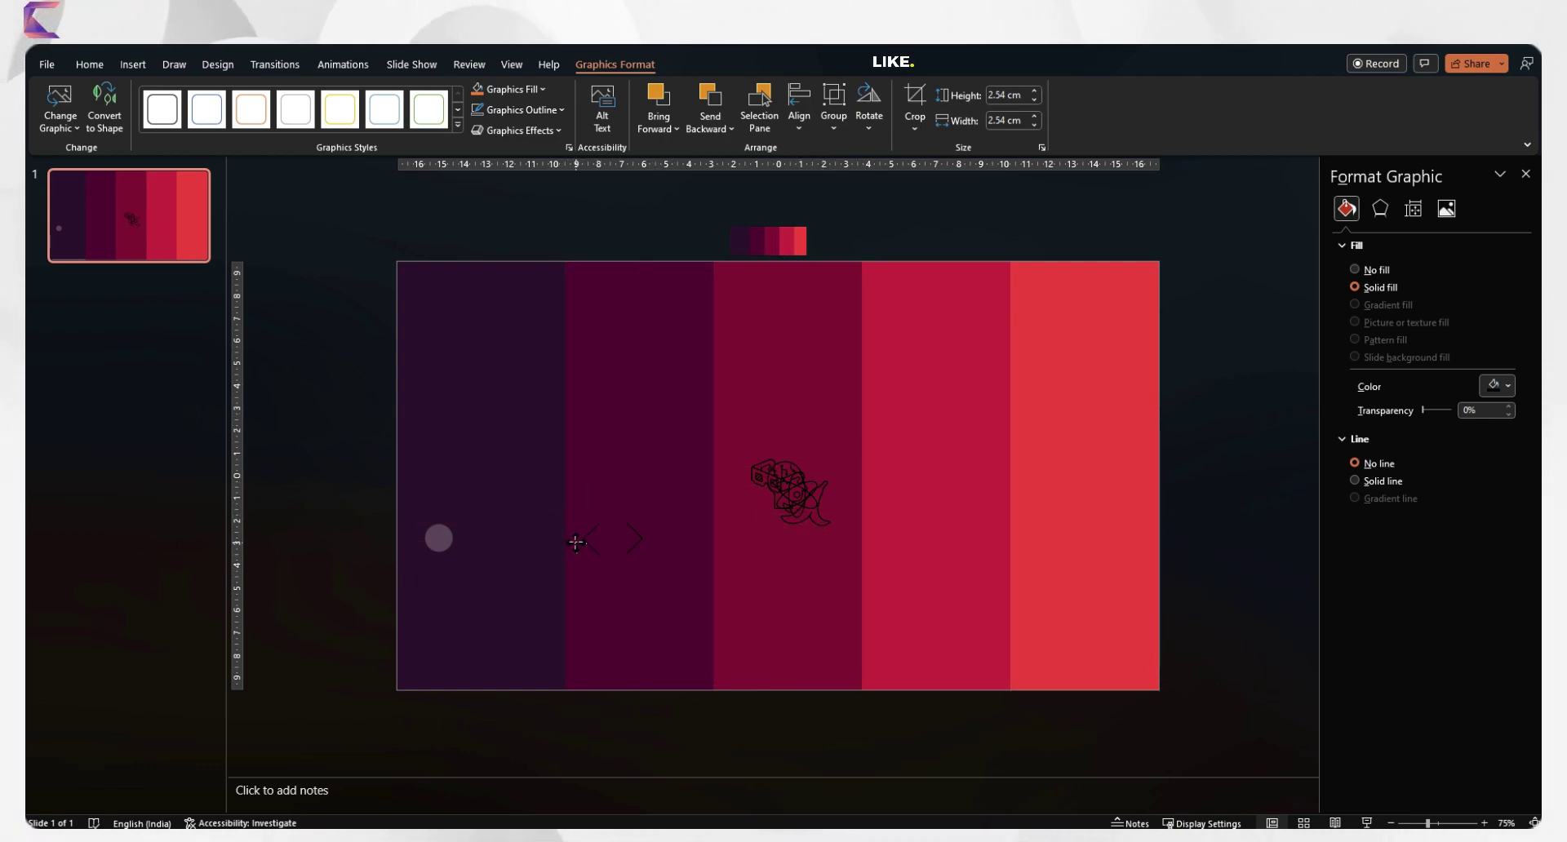
pyautogui.moveTo(582, 540); pyautogui.dragTo(591, 536)
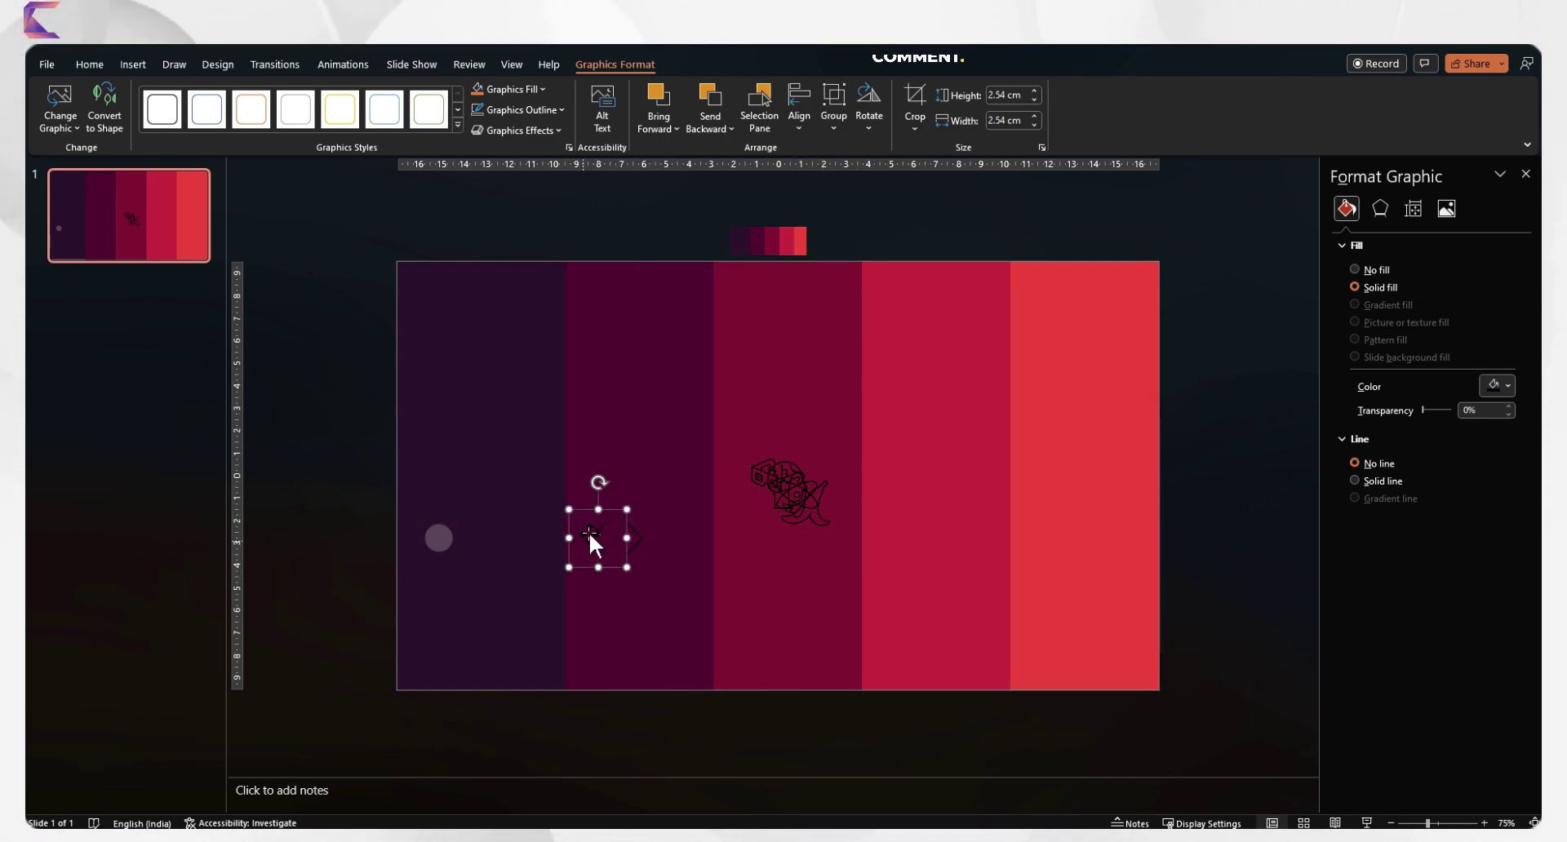
# Recolor the left and right chevron icons with the bright red from the recent colors.
pyautogui.click(1493, 386)
pyautogui.click(1413, 580)
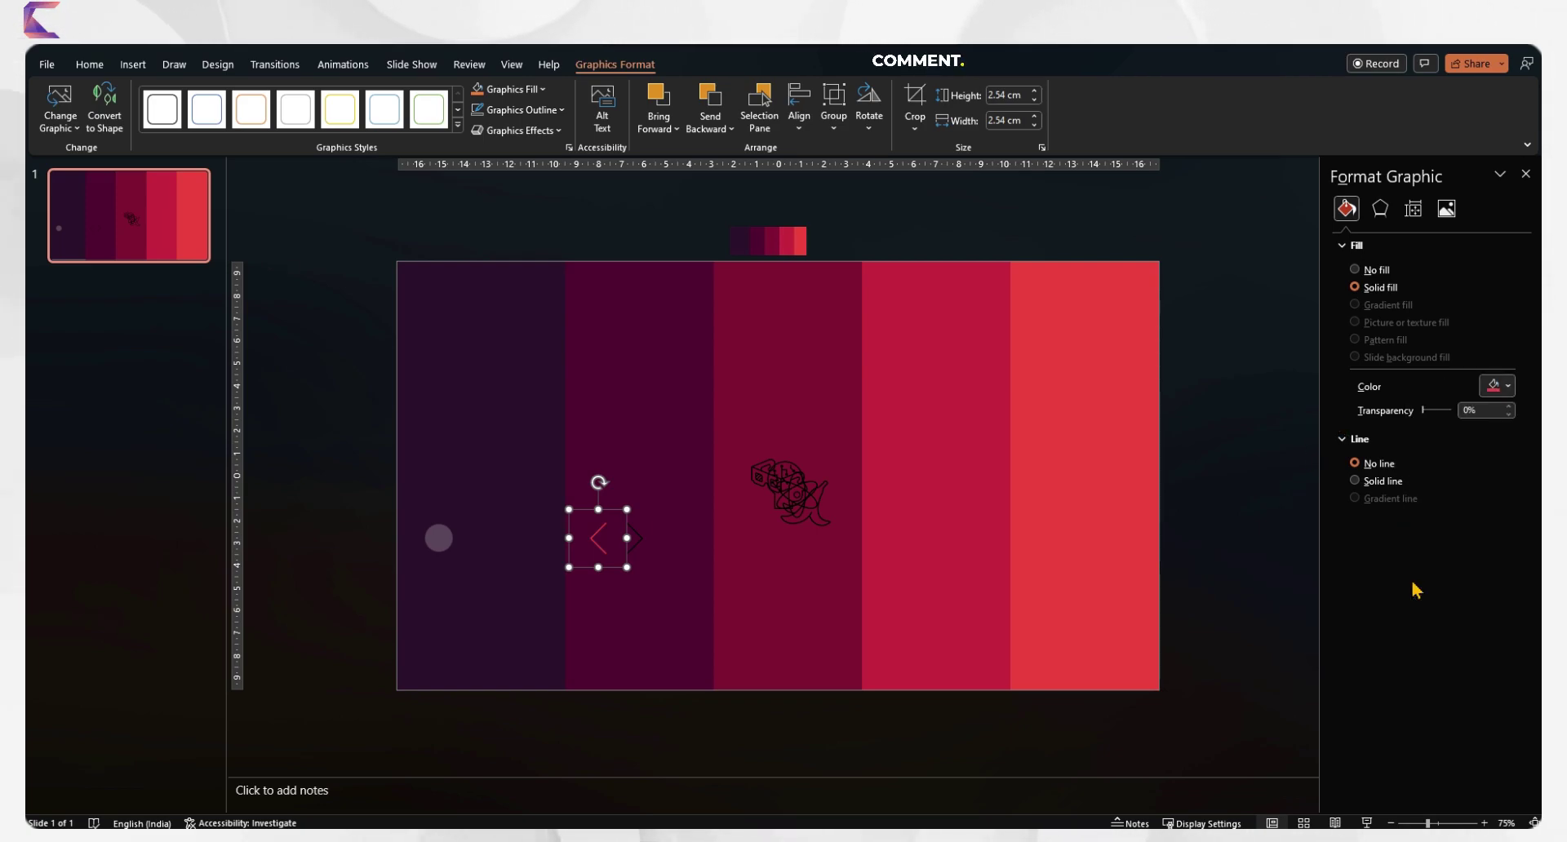
pyautogui.click(638, 537)
pyautogui.click(1506, 387)
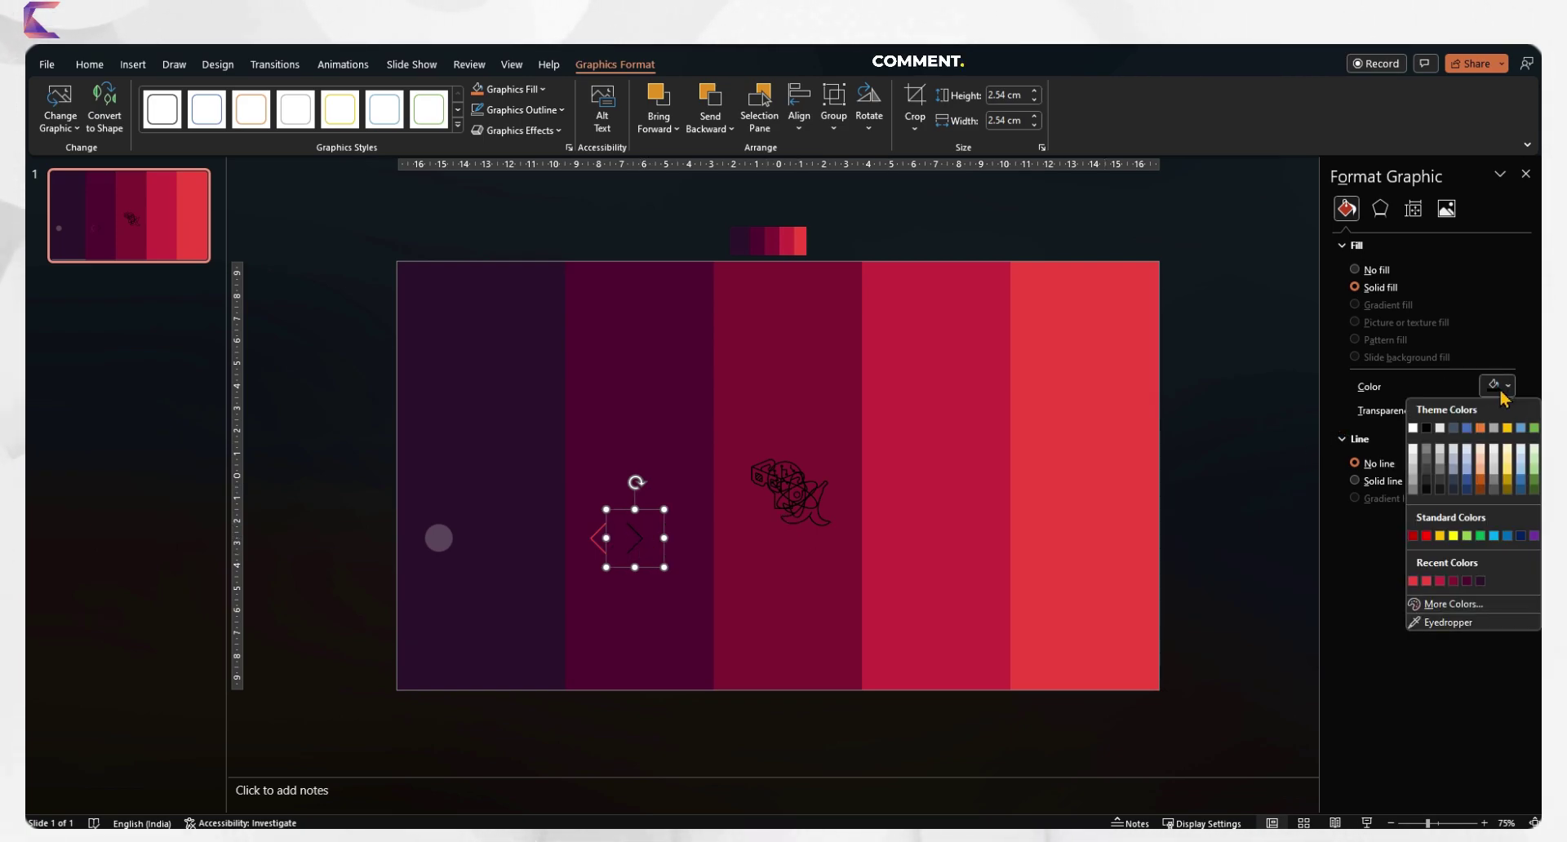
pyautogui.press('Escape')
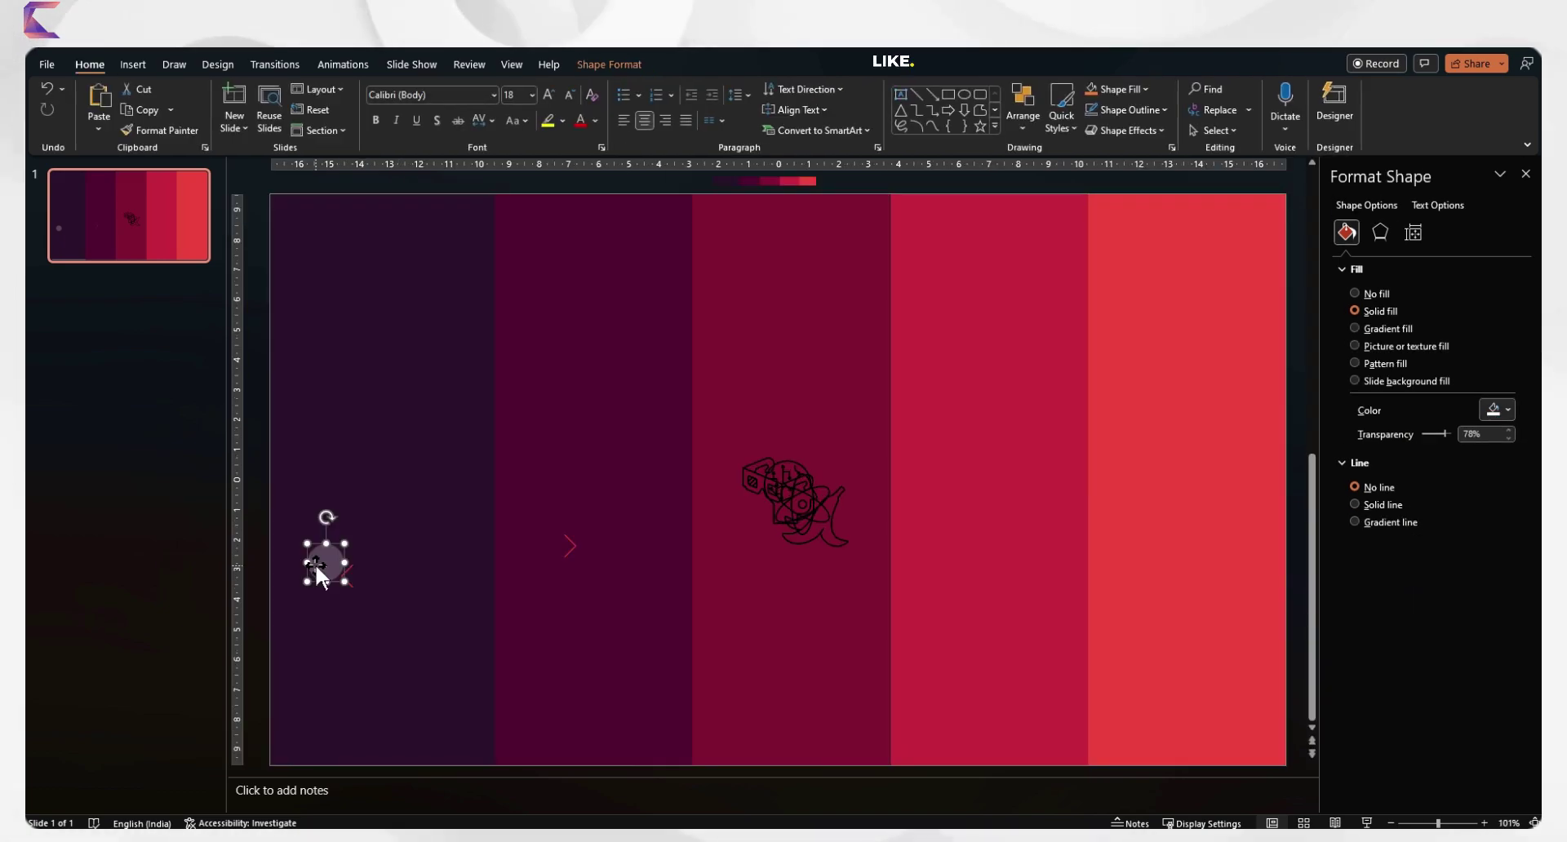
# Duplicate the translucent circle beside the original and place one chevron icon on each circle.
pyautogui.moveTo(315, 568); pyautogui.dragTo(379, 559)
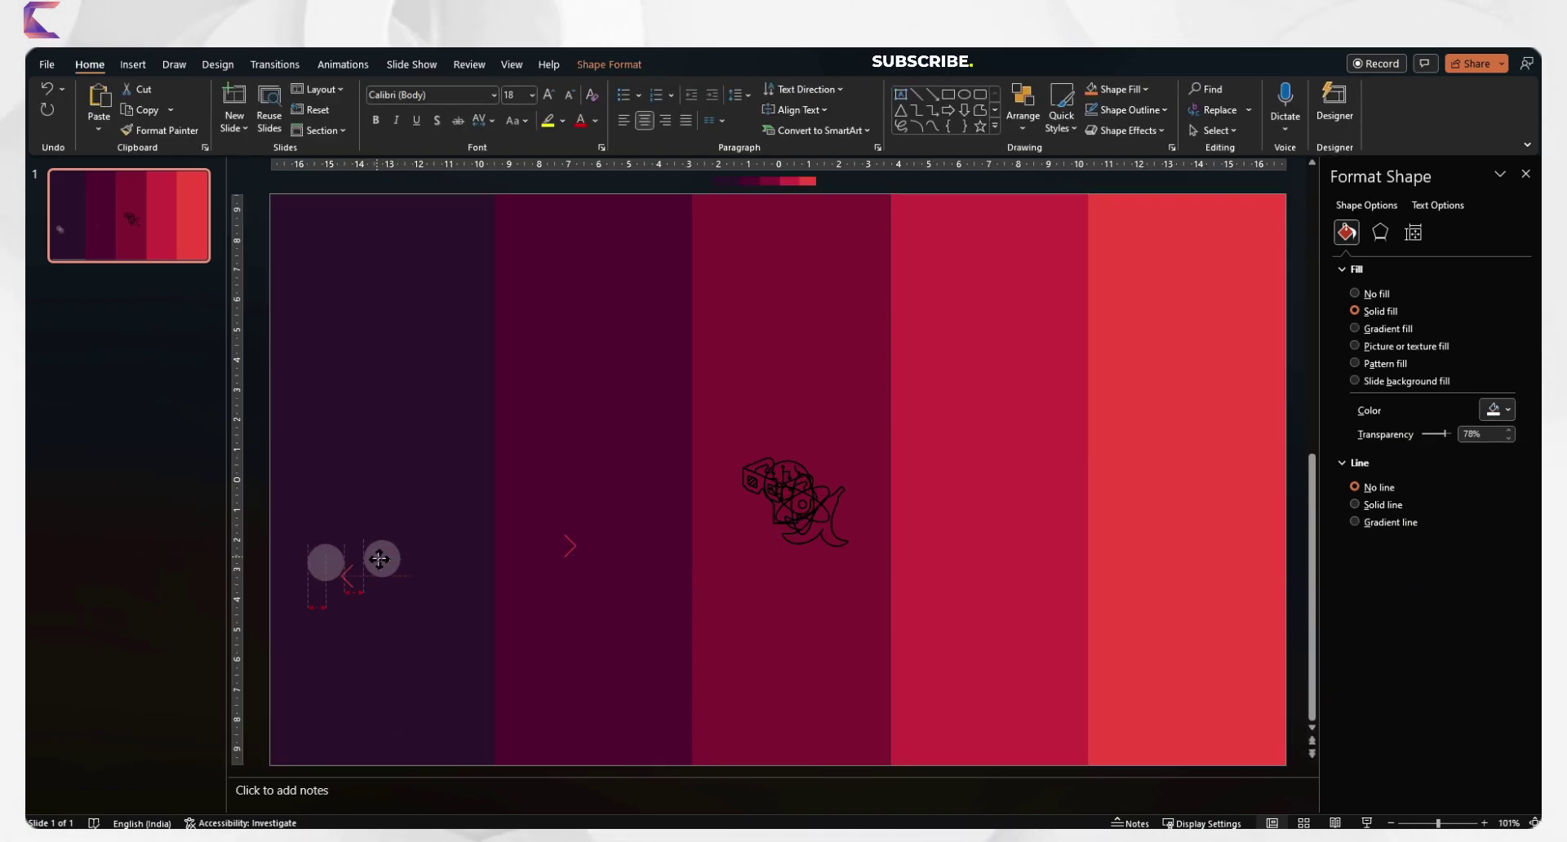
pyautogui.click(326, 567)
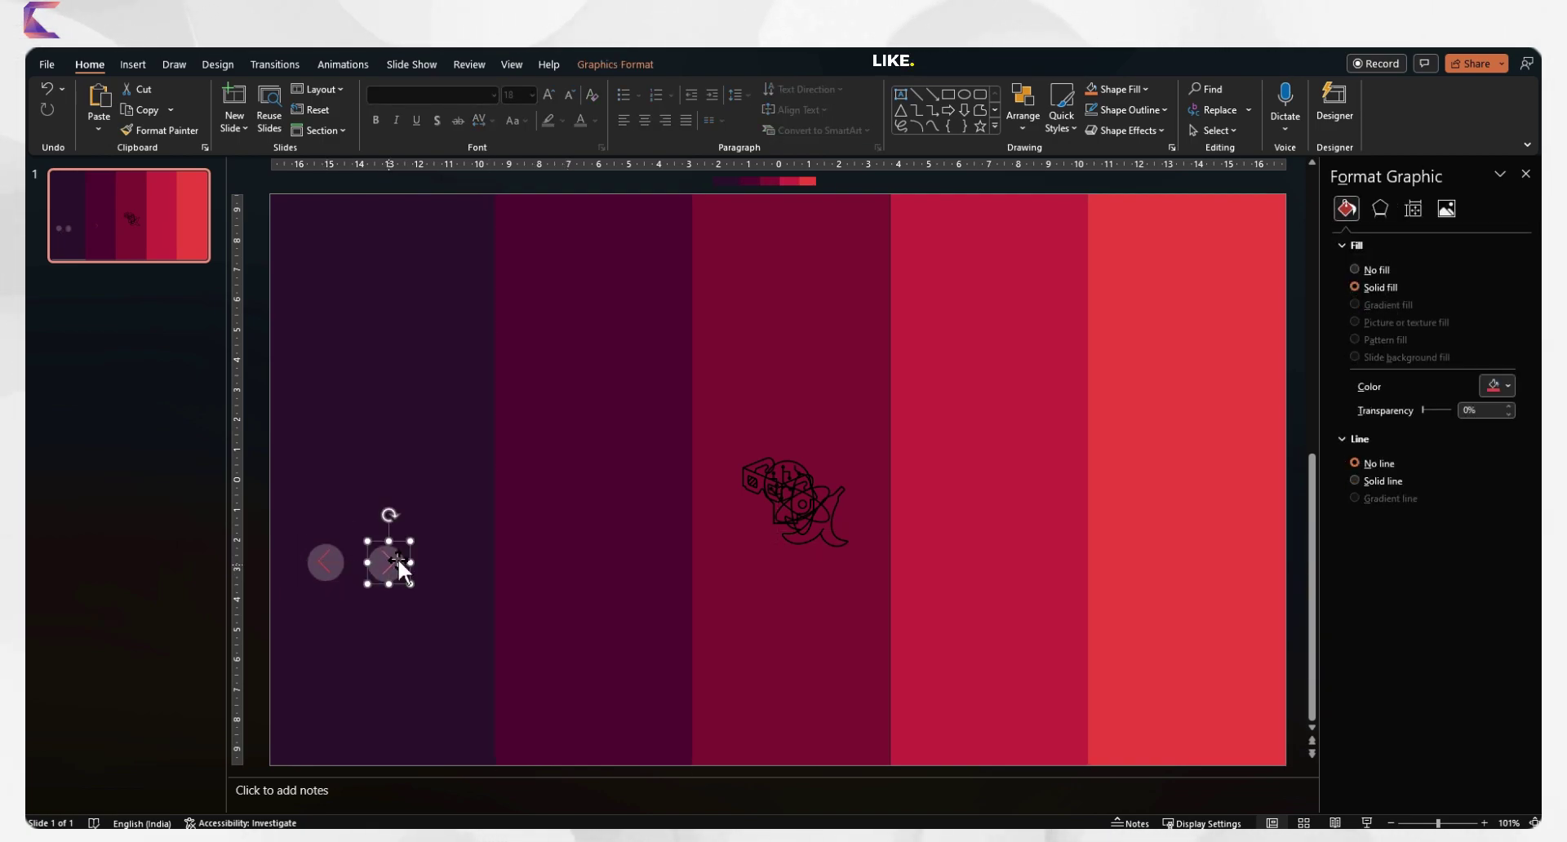
# Select the left circle with its chevron and align the two by center and middle.
pyautogui.moveTo(258, 605); pyautogui.dragTo(367, 513)
pyautogui.click(304, 48)
pyautogui.click(352, 78)
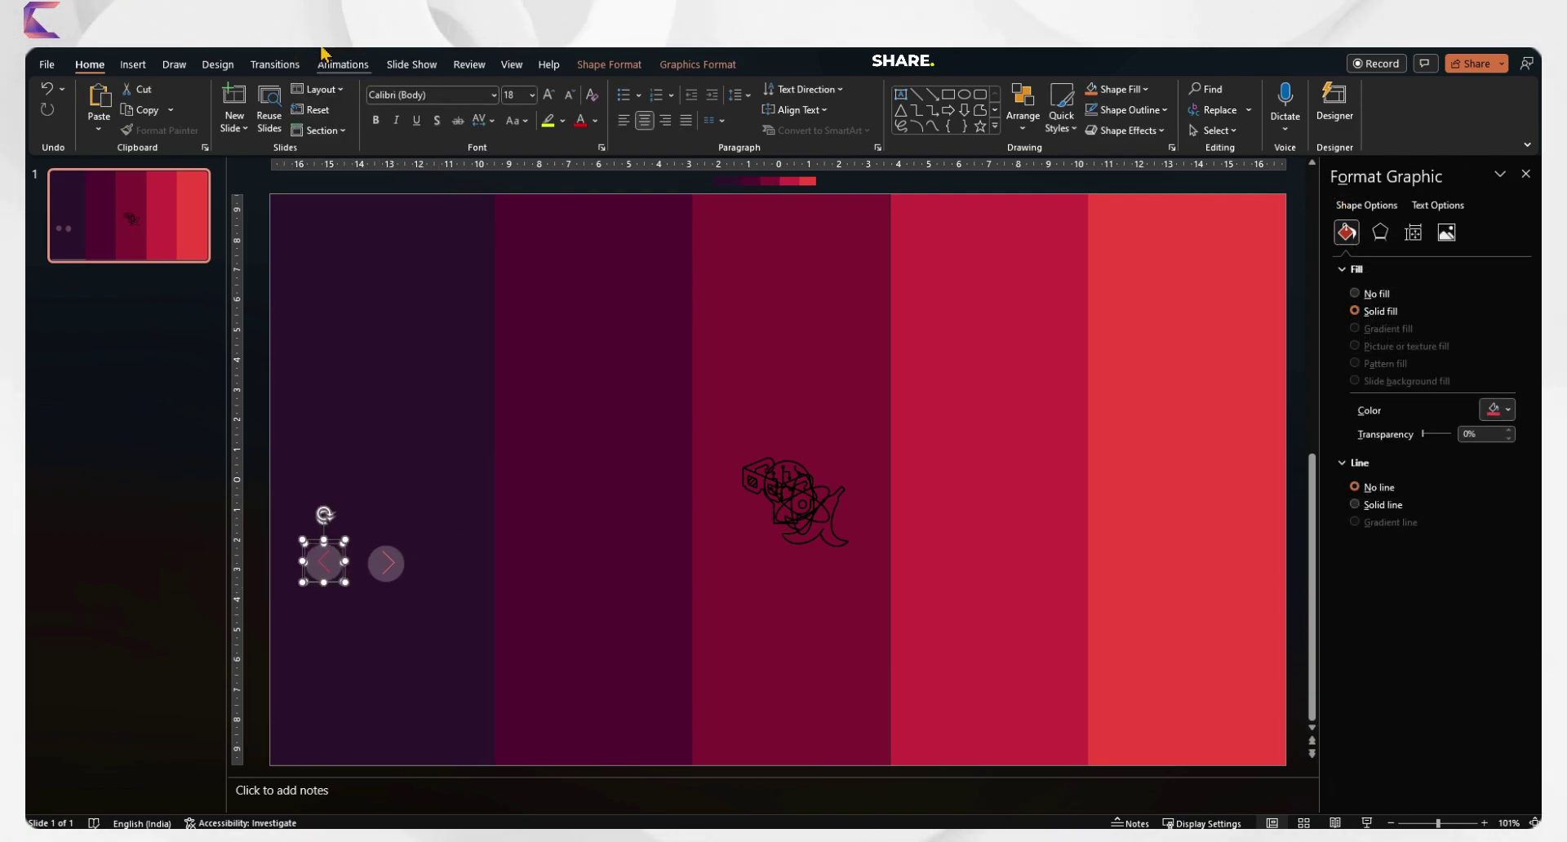
pyautogui.click(318, 49)
pyautogui.click(352, 147)
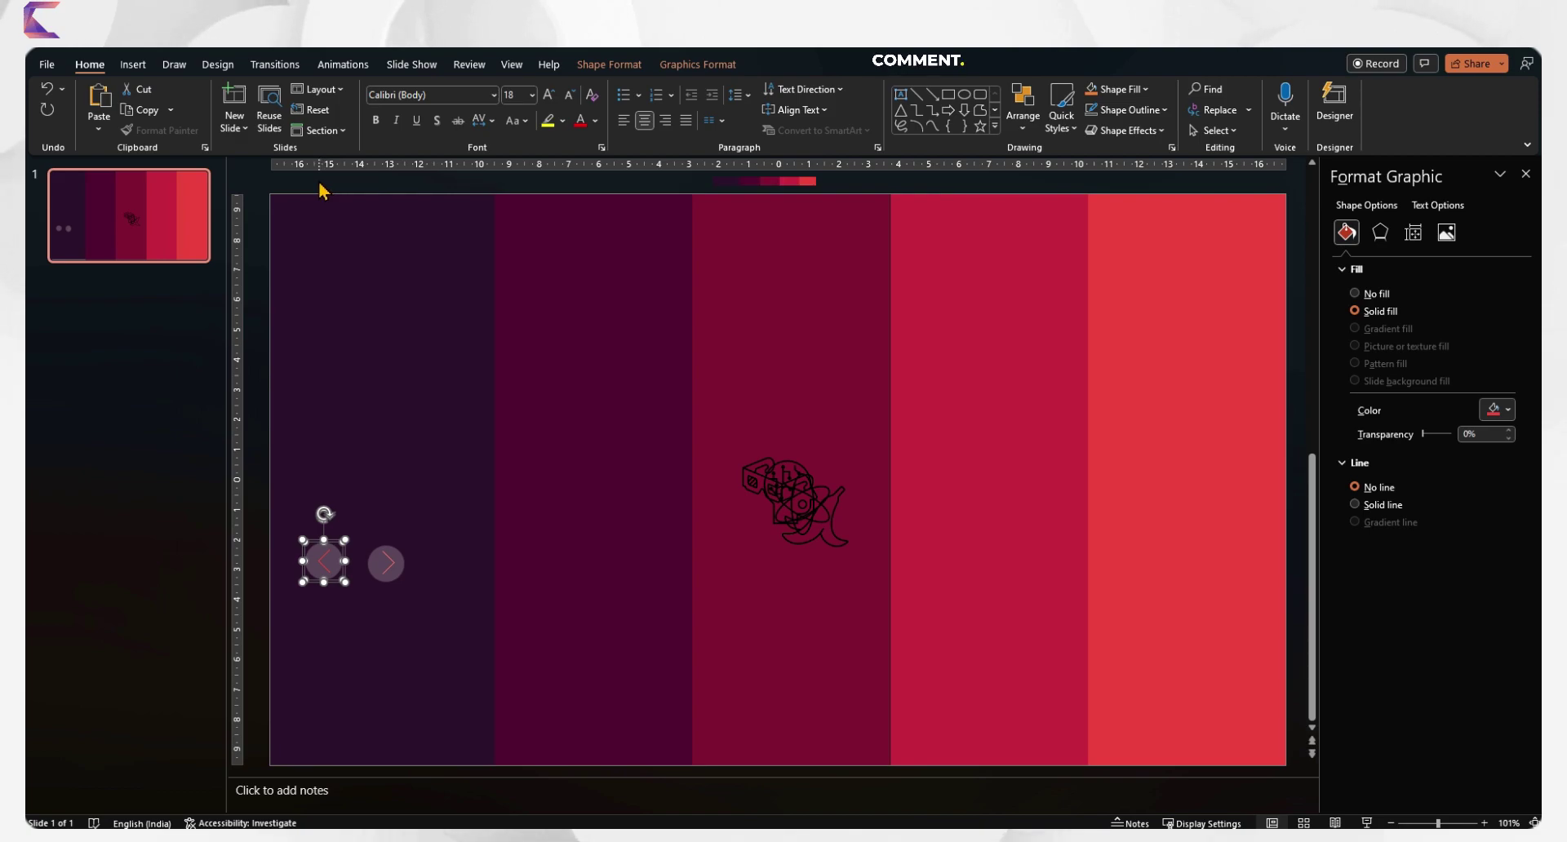
# Group the left circle with its chevron, then align the right circle and chevron by center and middle and group them.
pyautogui.hotkey('ctrl', 'g')
pyautogui.click(267, 665)
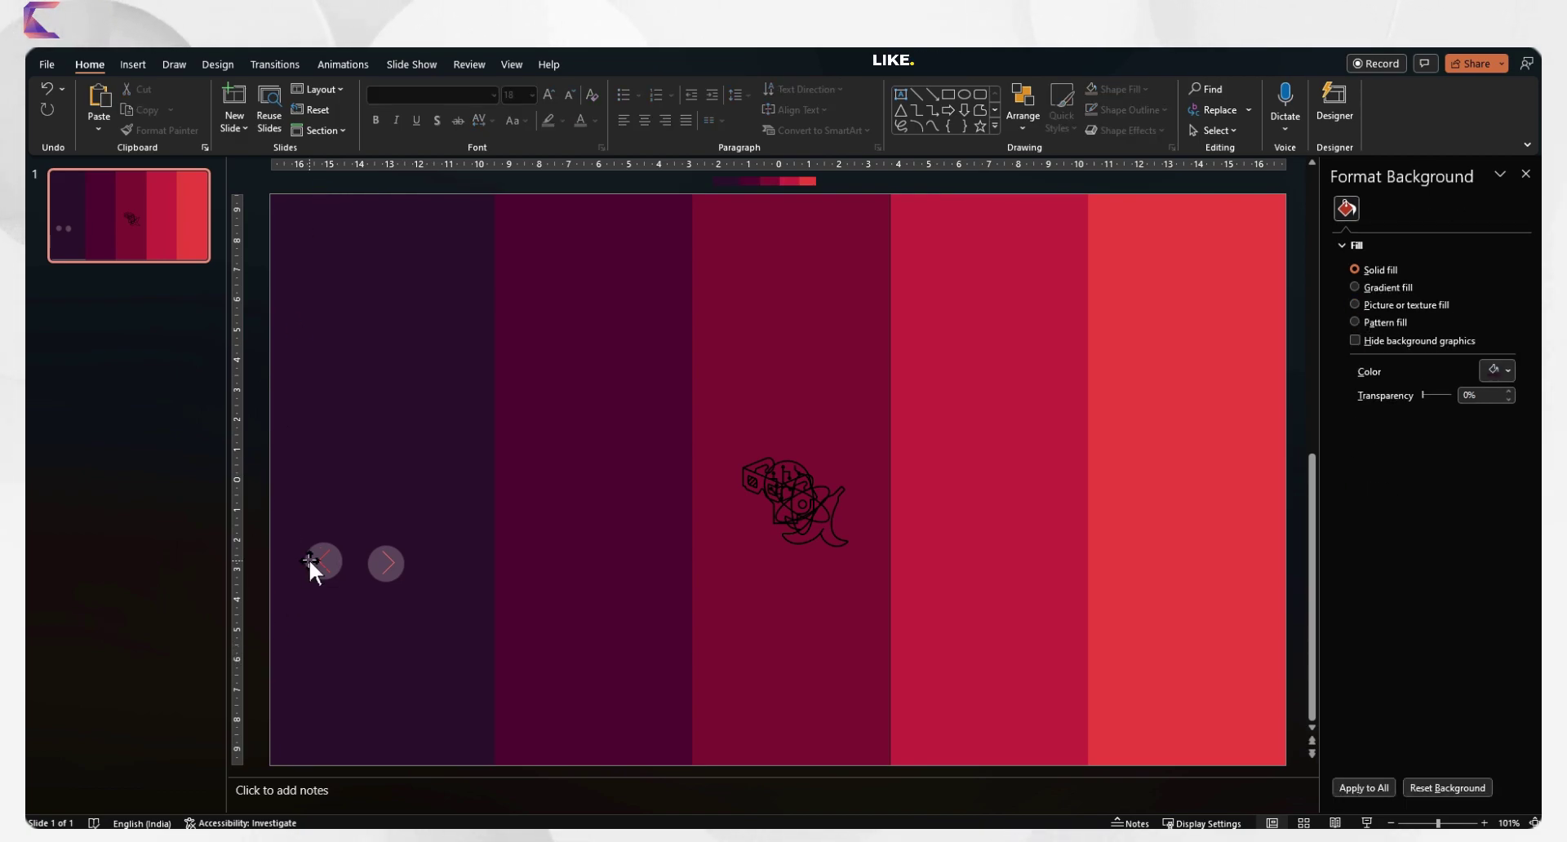
pyautogui.moveTo(315, 566); pyautogui.dragTo(423, 590)
pyautogui.click(257, 550)
pyautogui.click(310, 47)
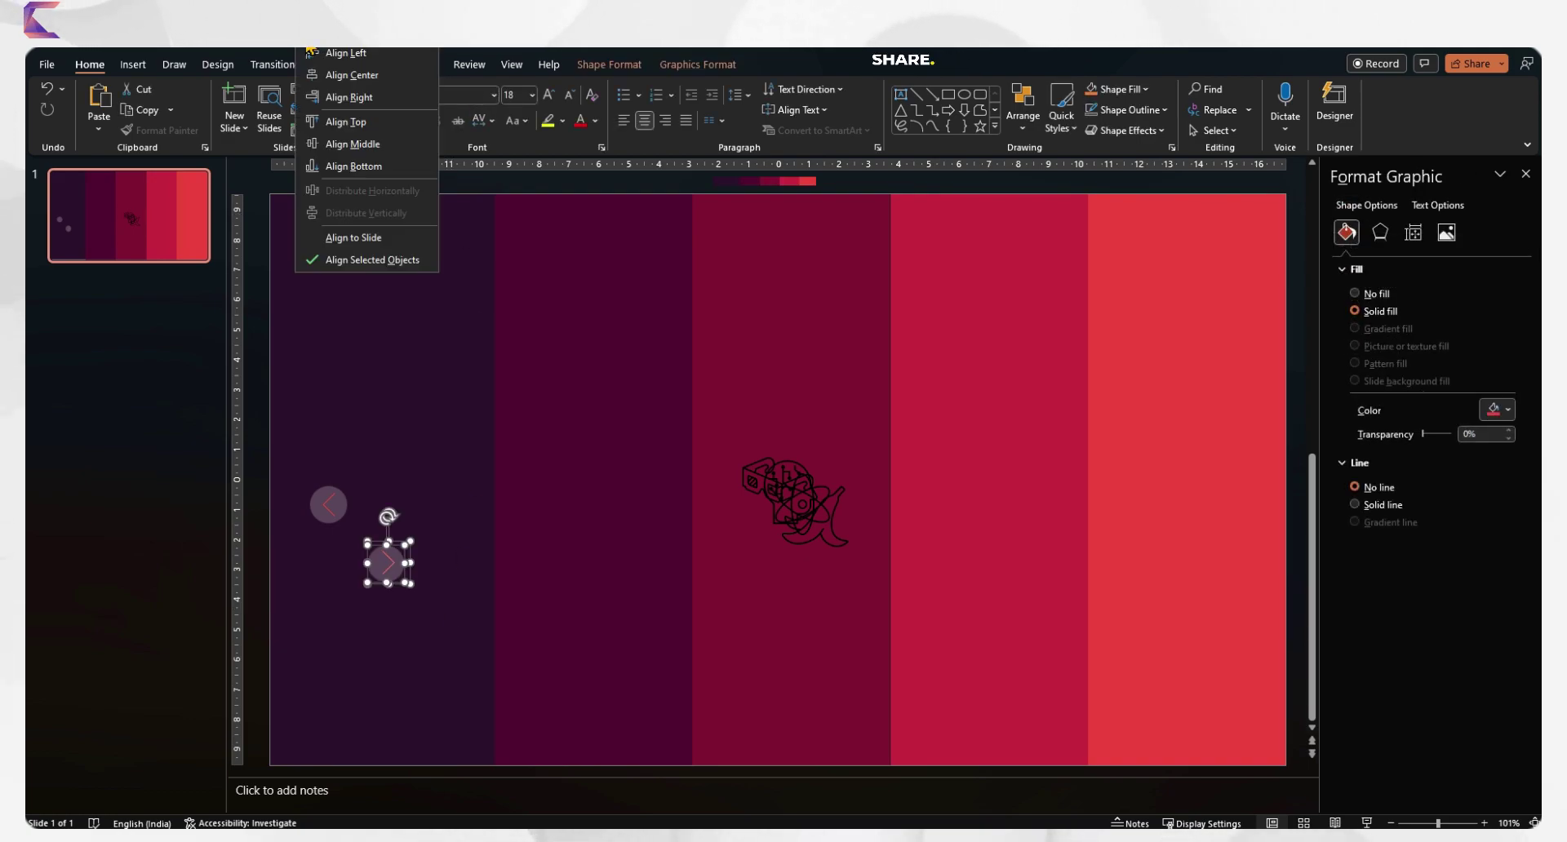
pyautogui.click(350, 77)
pyautogui.click(311, 50)
pyautogui.click(352, 164)
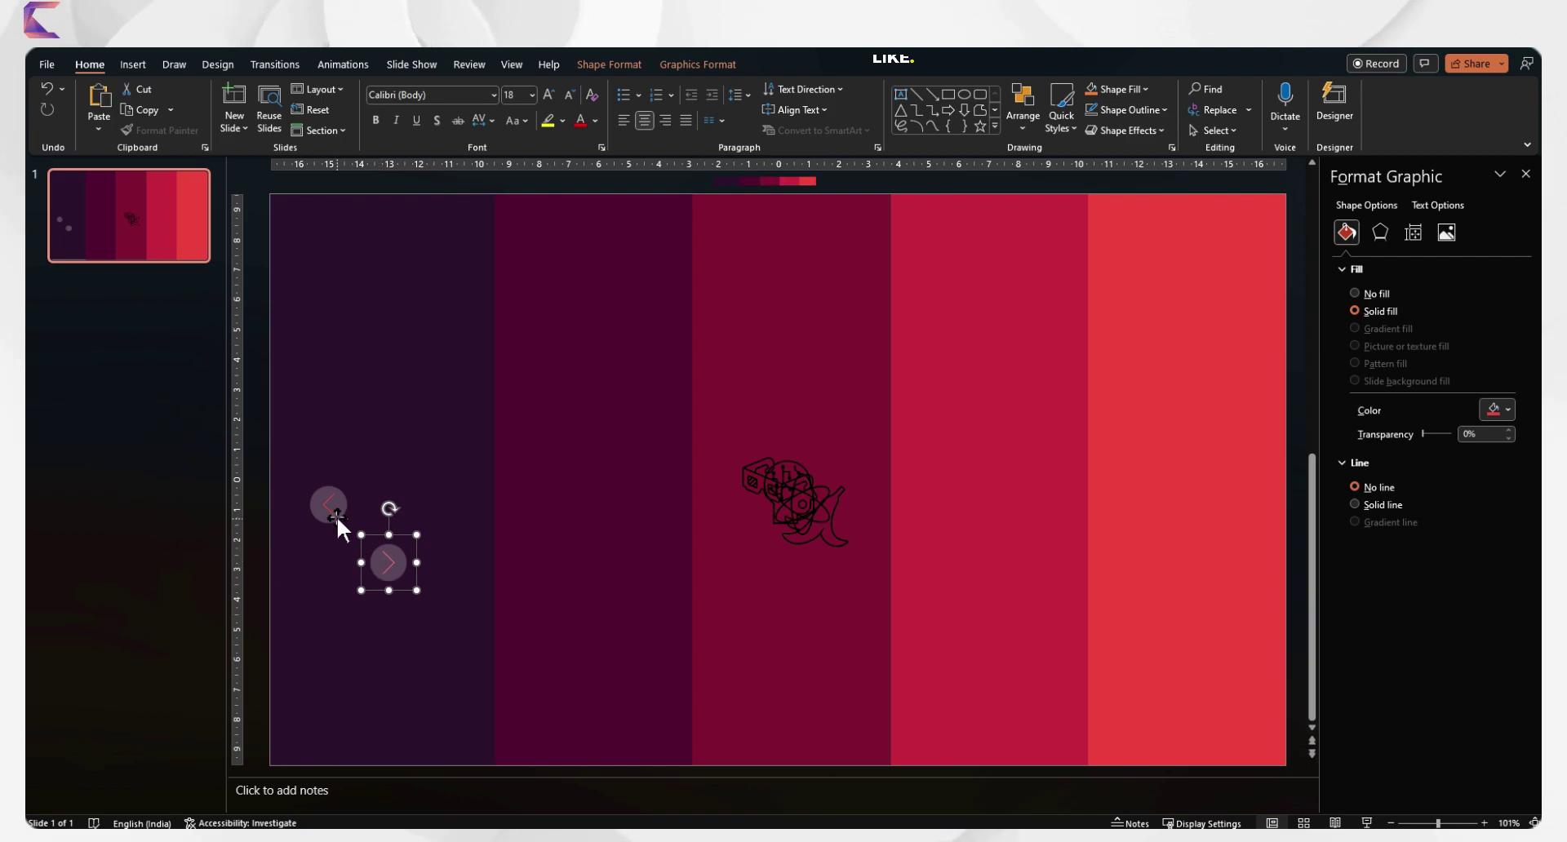
# Place the left chevron button beside the right one, align both by middle and center the pair in the first column.
pyautogui.moveTo(335, 522); pyautogui.dragTo(334, 554)
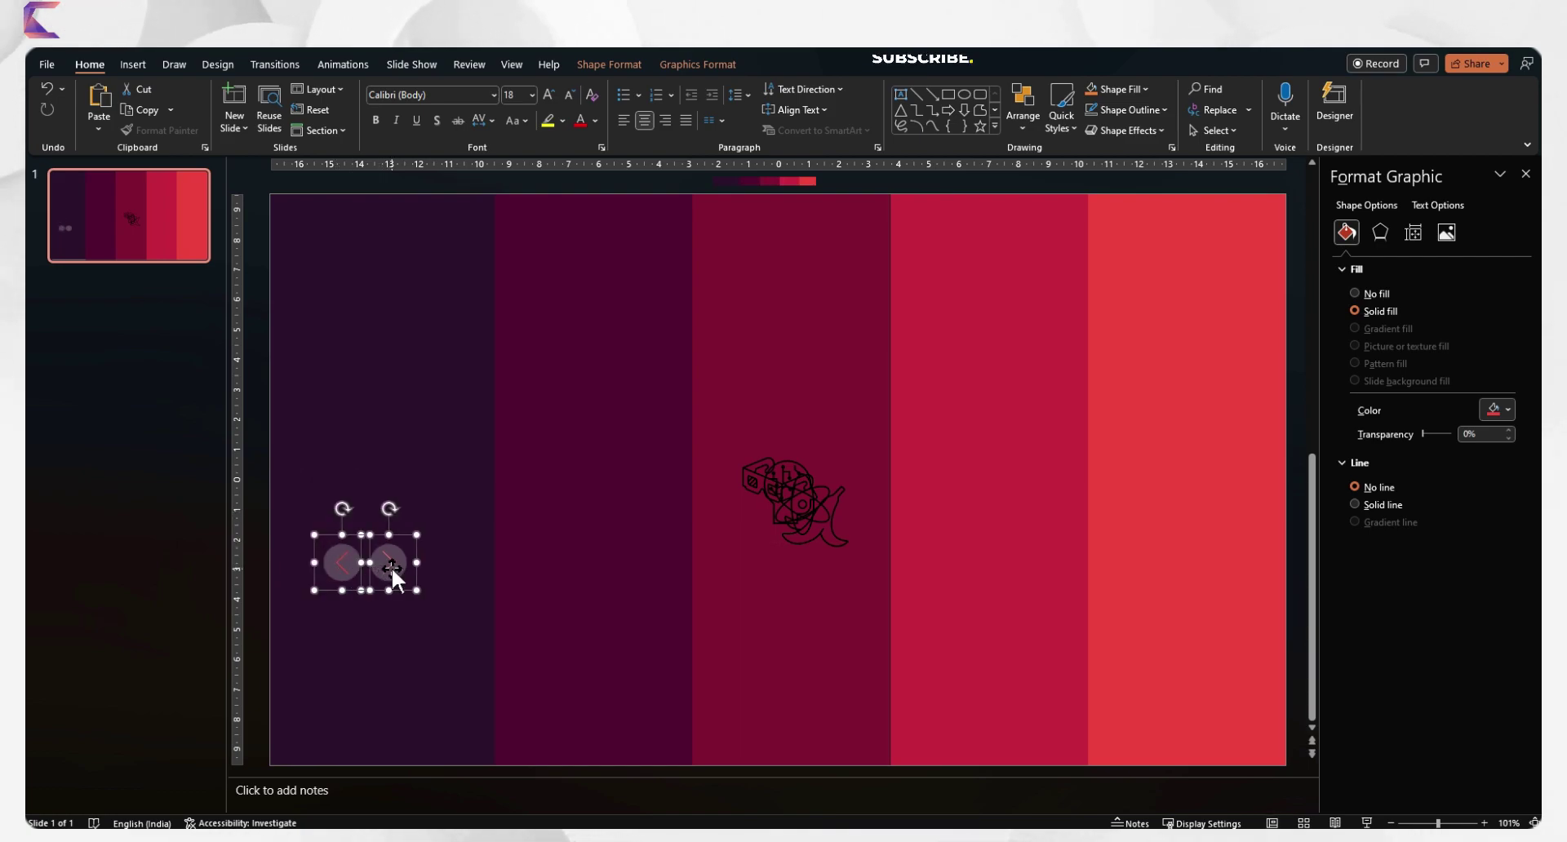
pyautogui.click(318, 39)
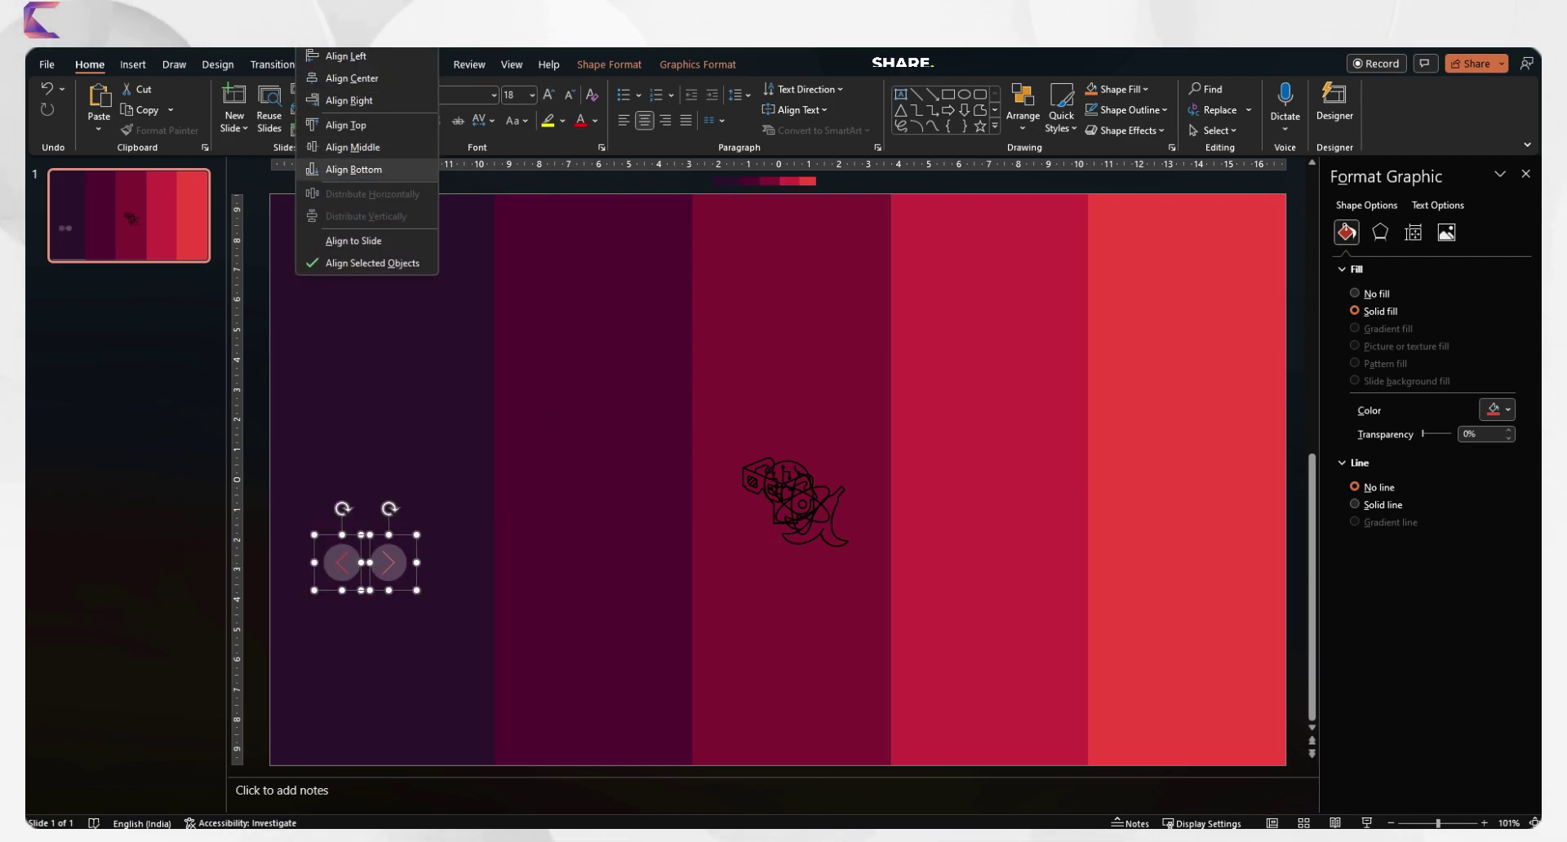
pyautogui.click(346, 155)
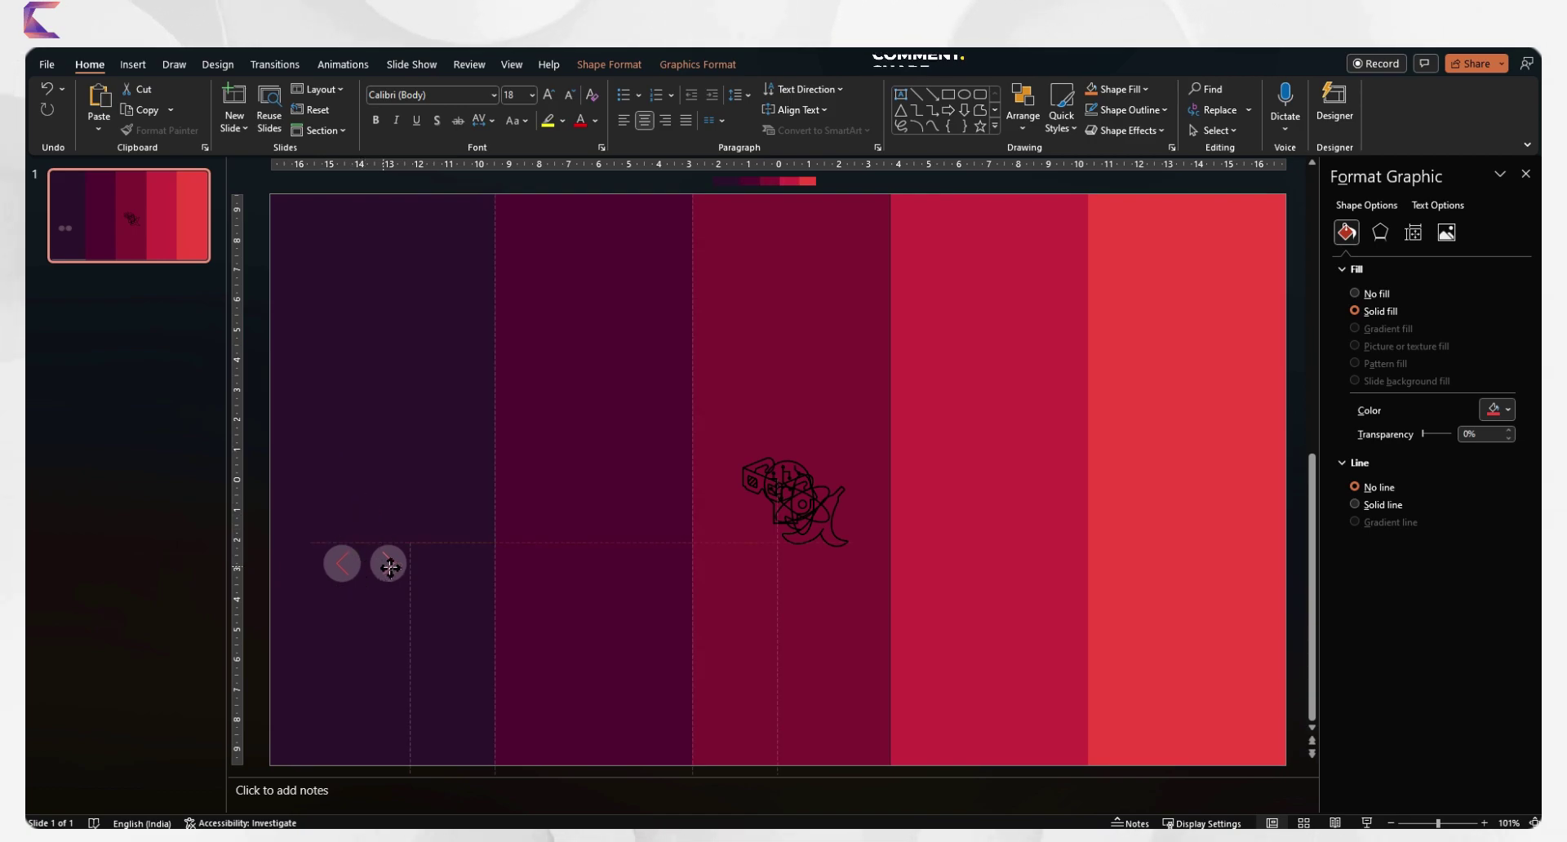
pyautogui.moveTo(389, 567); pyautogui.dragTo(397, 565)
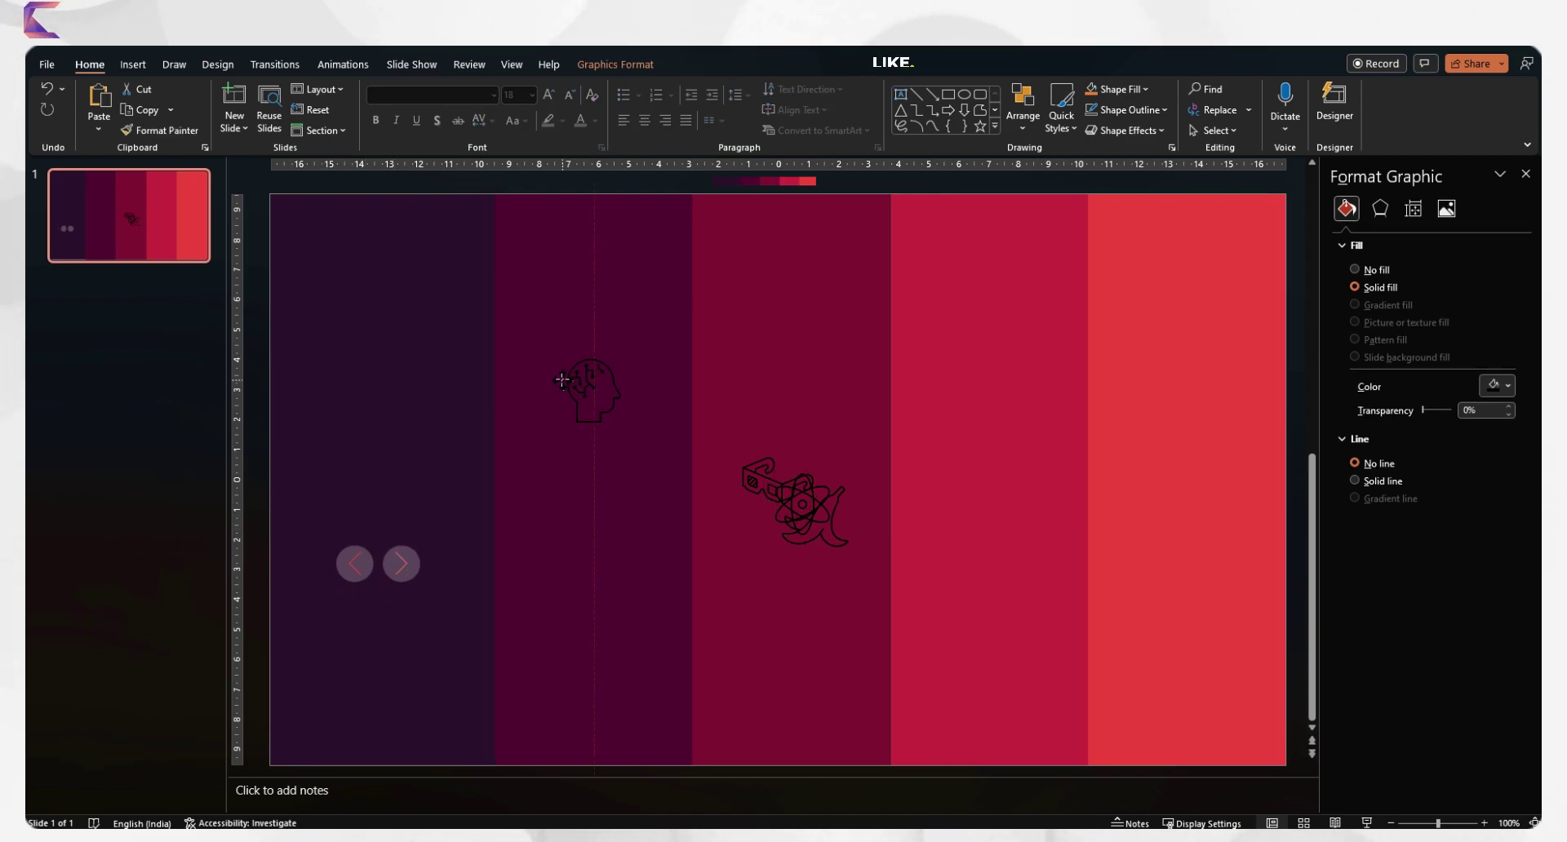
# Spread the piled icons over the columns: head in the second, atom in the third, glasses in the fourth, banana peel in the fifth.
pyautogui.moveTo(559, 372); pyautogui.dragTo(564, 373)
pyautogui.moveTo(770, 483); pyautogui.dragTo(758, 377)
pyautogui.moveTo(832, 462); pyautogui.dragTo(984, 405)
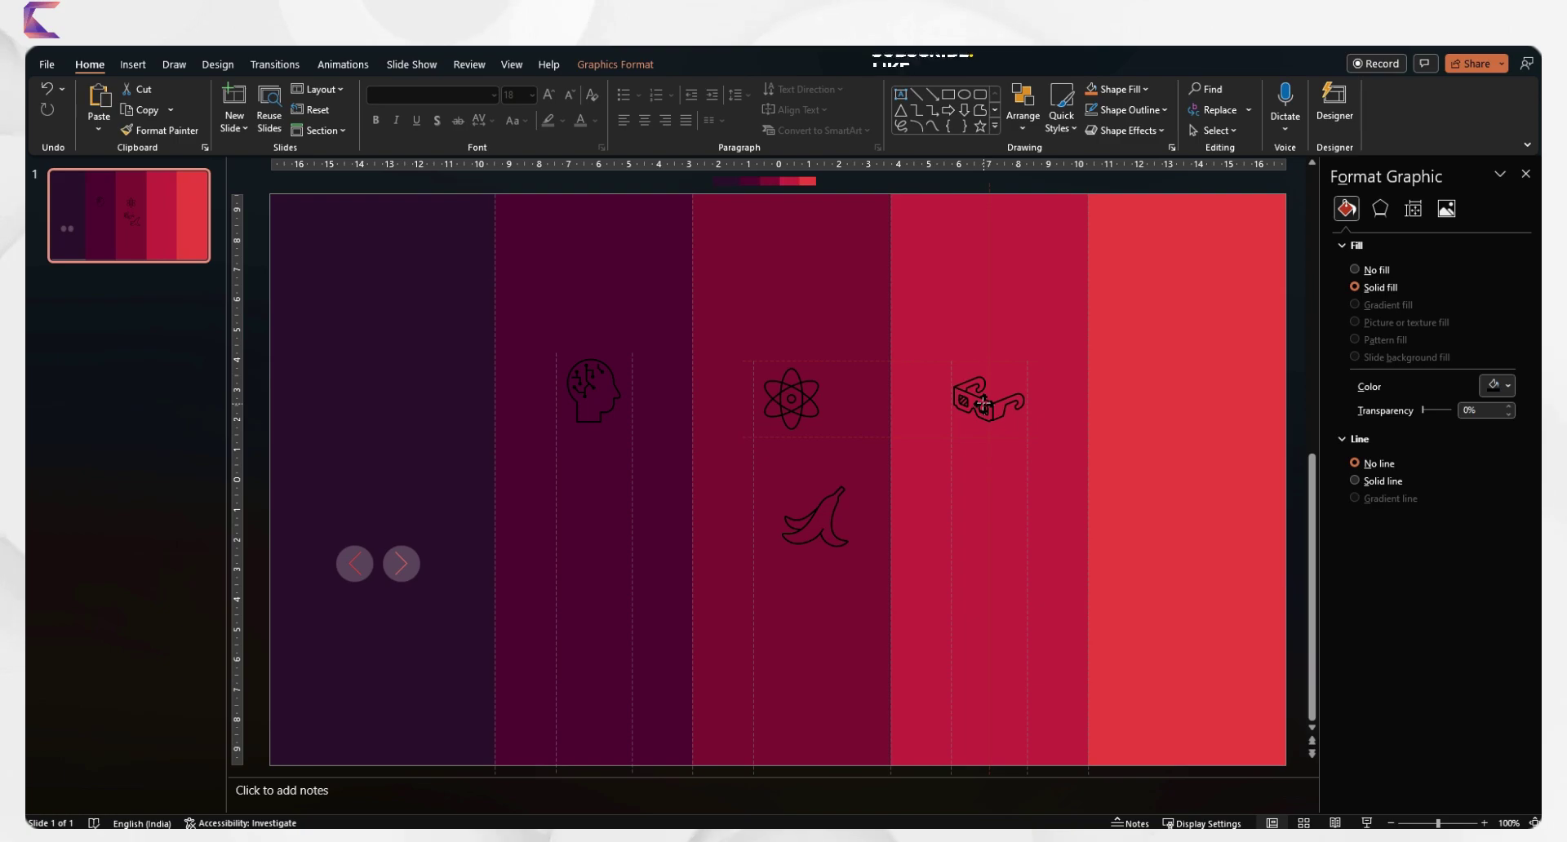
pyautogui.moveTo(983, 403); pyautogui.dragTo(983, 404)
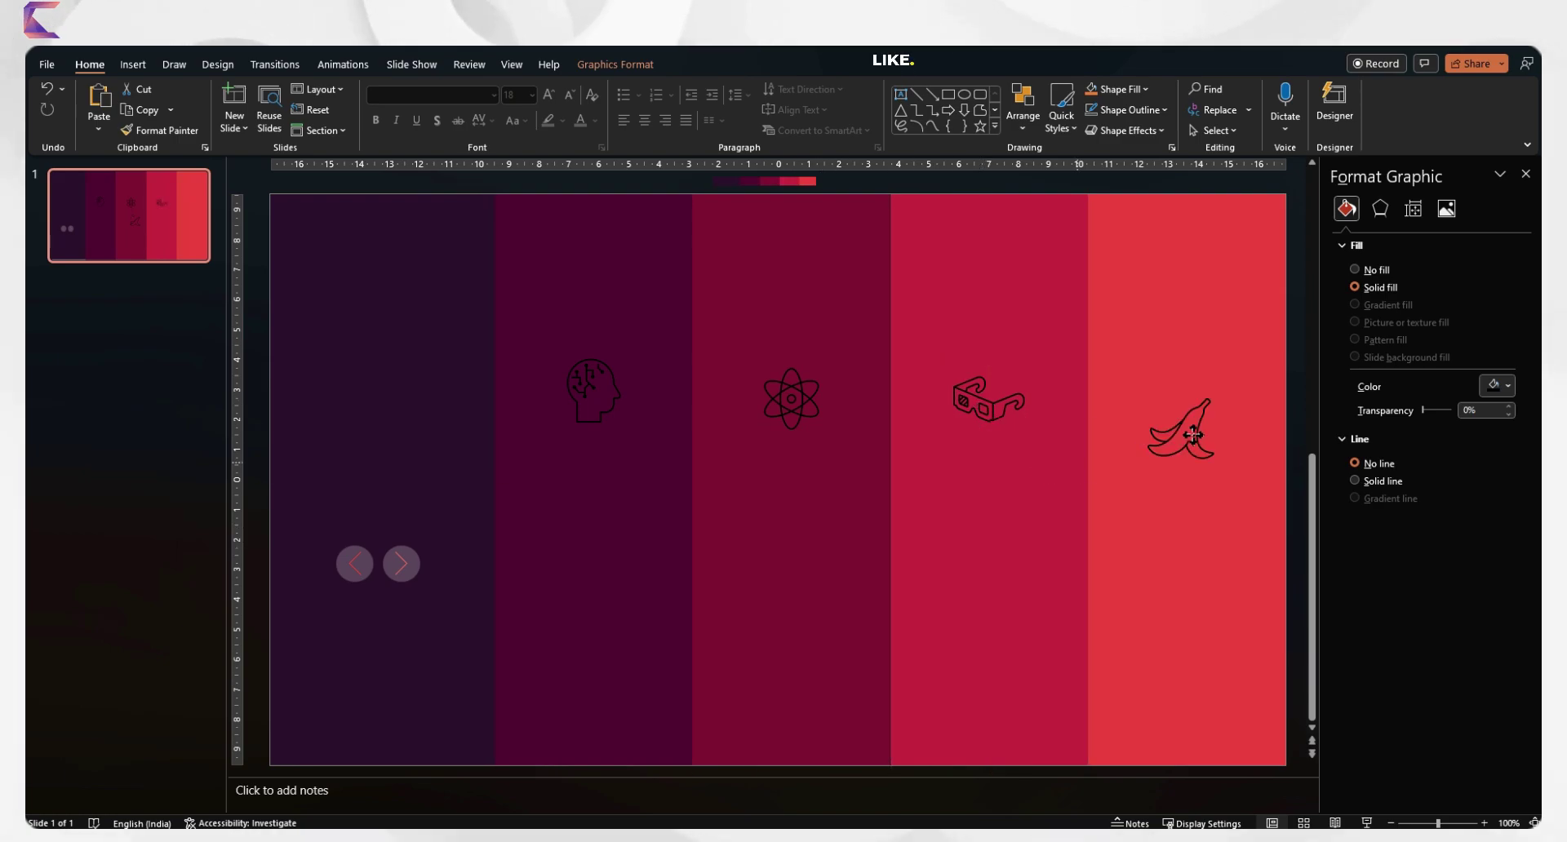
pyautogui.moveTo(1187, 437); pyautogui.dragTo(1183, 396)
# Select the four column icons together and align them by middle.
pyautogui.scroll(-4, 870, 418)
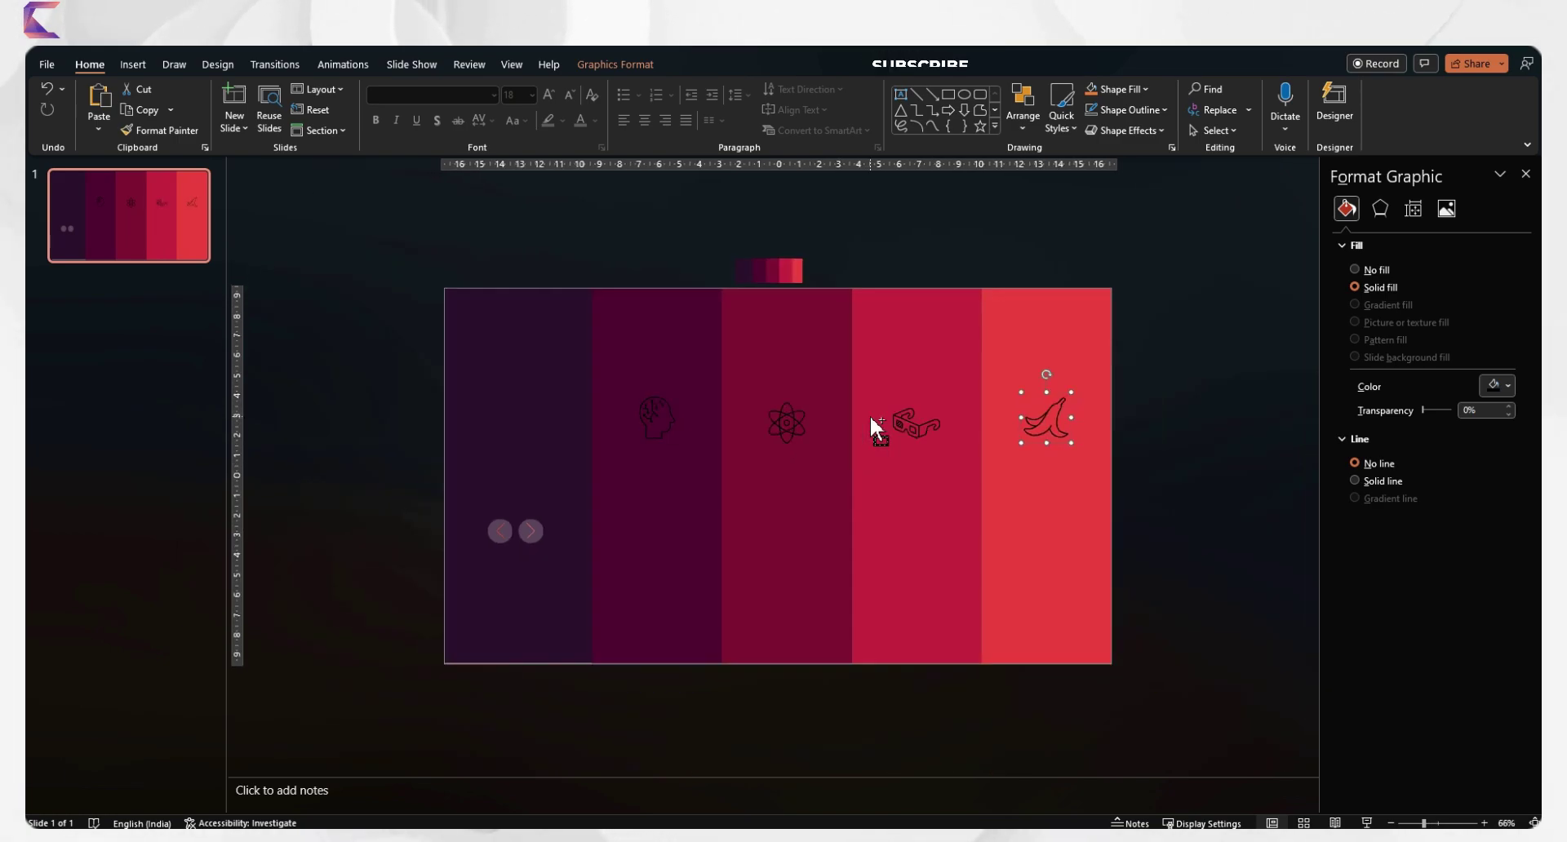
pyautogui.scroll(-2, 870, 418)
pyautogui.moveTo(1163, 495); pyautogui.dragTo(634, 367)
pyautogui.hotkey('alt', 'h')
pyautogui.press('g')
pyautogui.press('a')
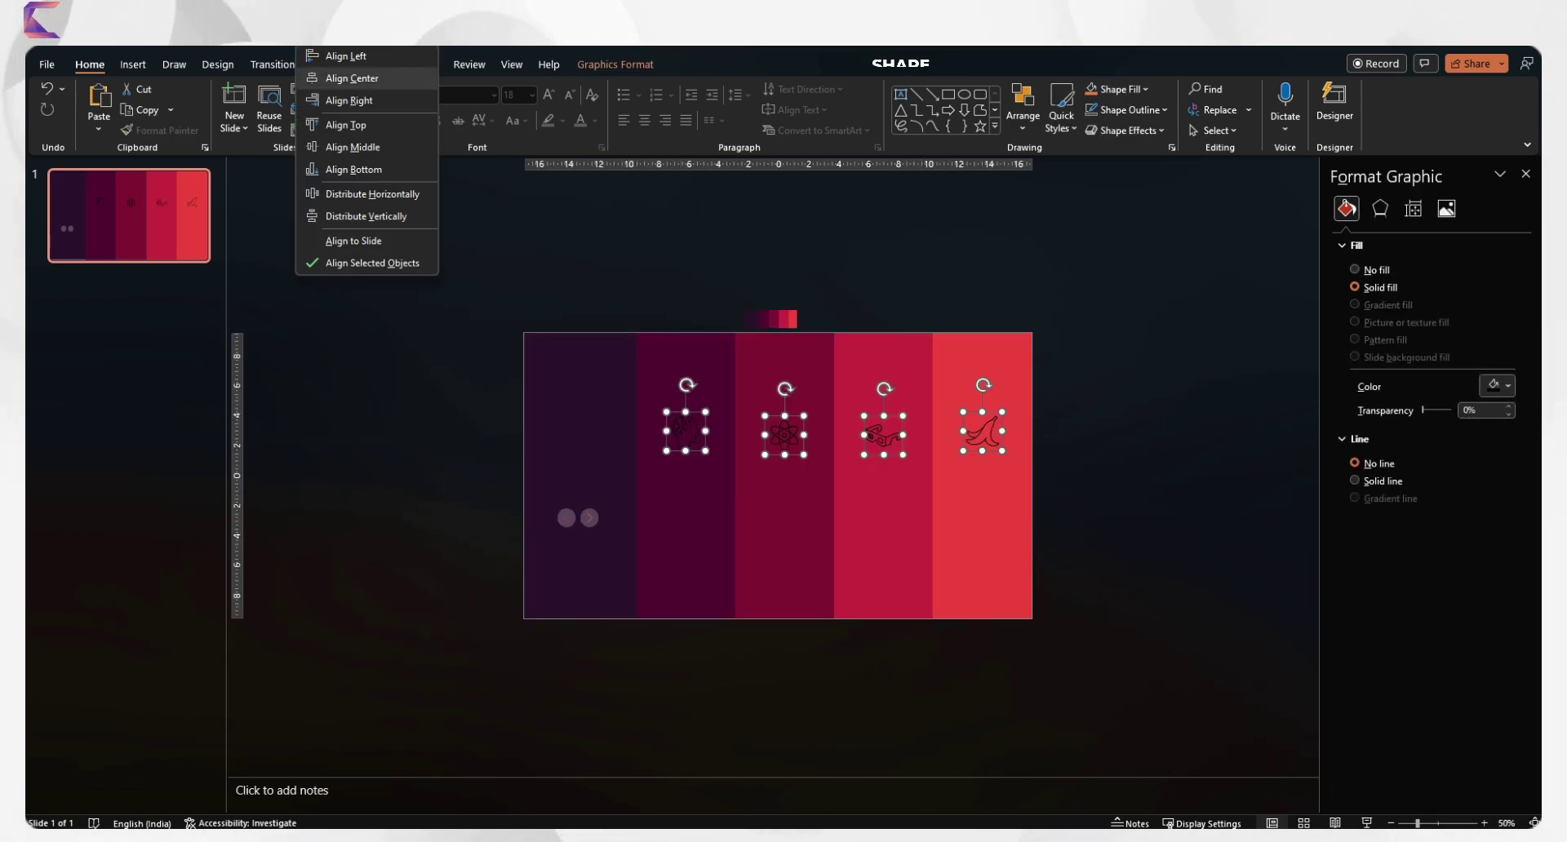
pyautogui.click(353, 147)
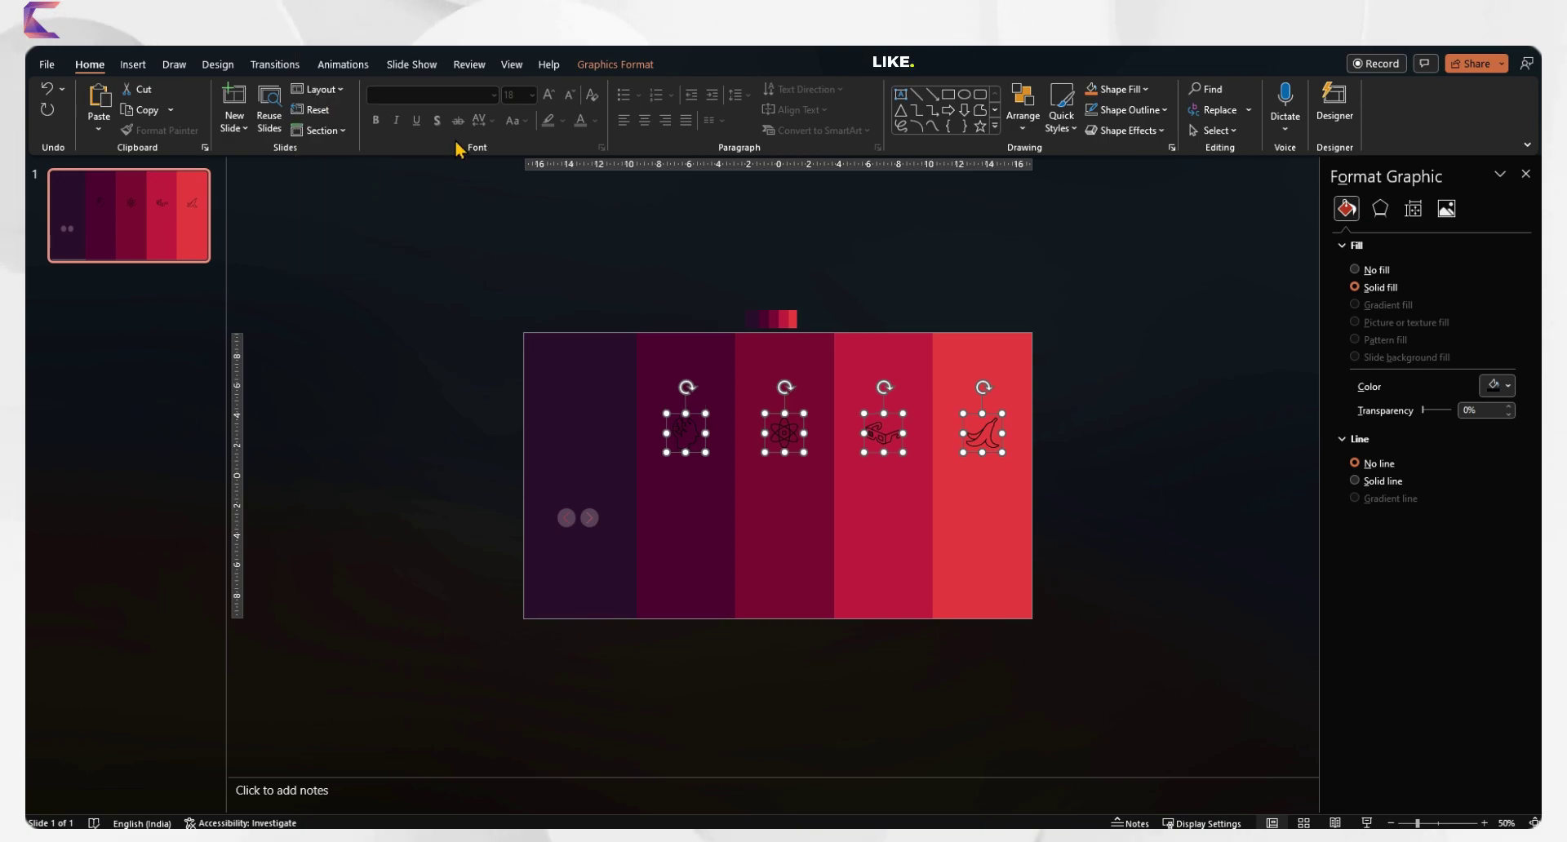
pyautogui.click(314, 53)
# Recolor the four selected column icons white.
pyautogui.click(614, 64)
pyautogui.click(542, 88)
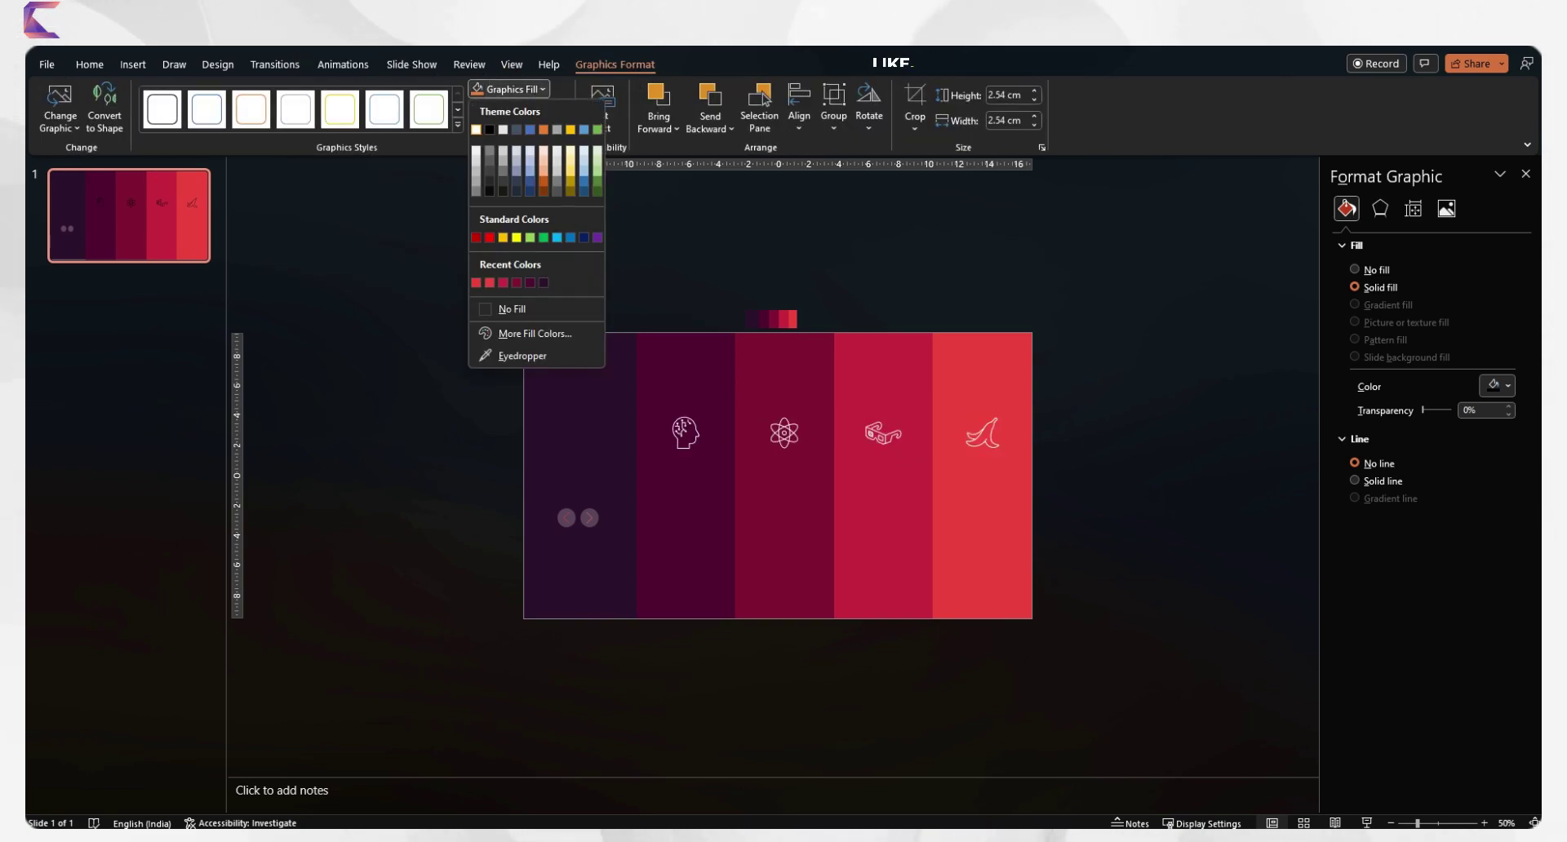
pyautogui.click(476, 130)
# Move the four white icons together down to the vertical middle of the columns.
pyautogui.moveTo(1154, 523); pyautogui.dragTo(588, 378)
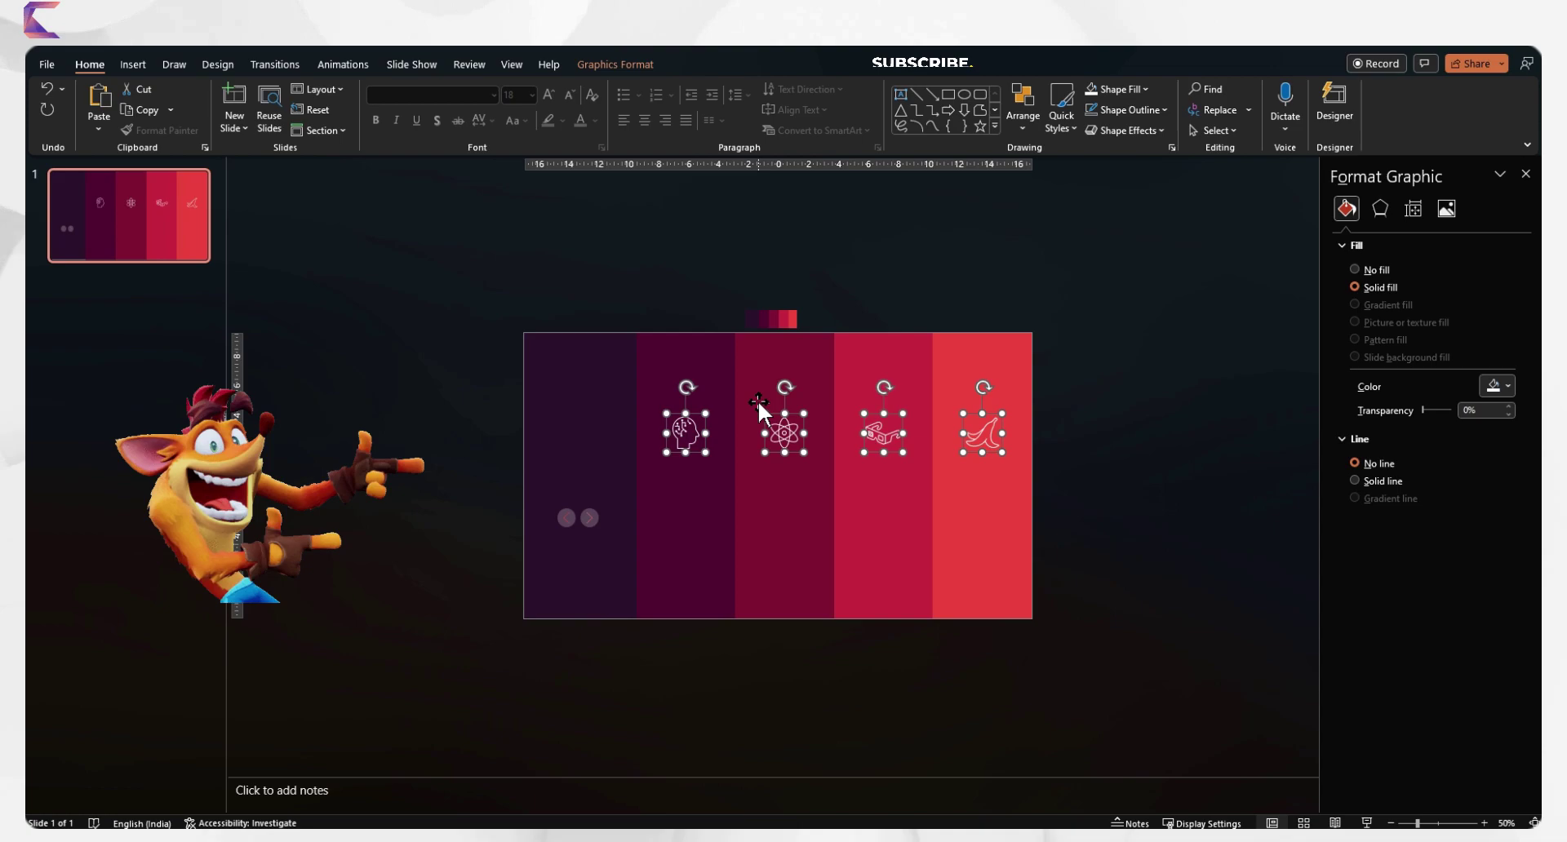
pyautogui.press('Down')
pyautogui.press('Down')
pyautogui.press('Down')
pyautogui.press('Down')
pyautogui.press('Down')
pyautogui.press('Down')
pyautogui.press('Down')
pyautogui.press('Down')
pyautogui.press('Down')
pyautogui.press('Down')
pyautogui.press('Down')
pyautogui.press('Down')
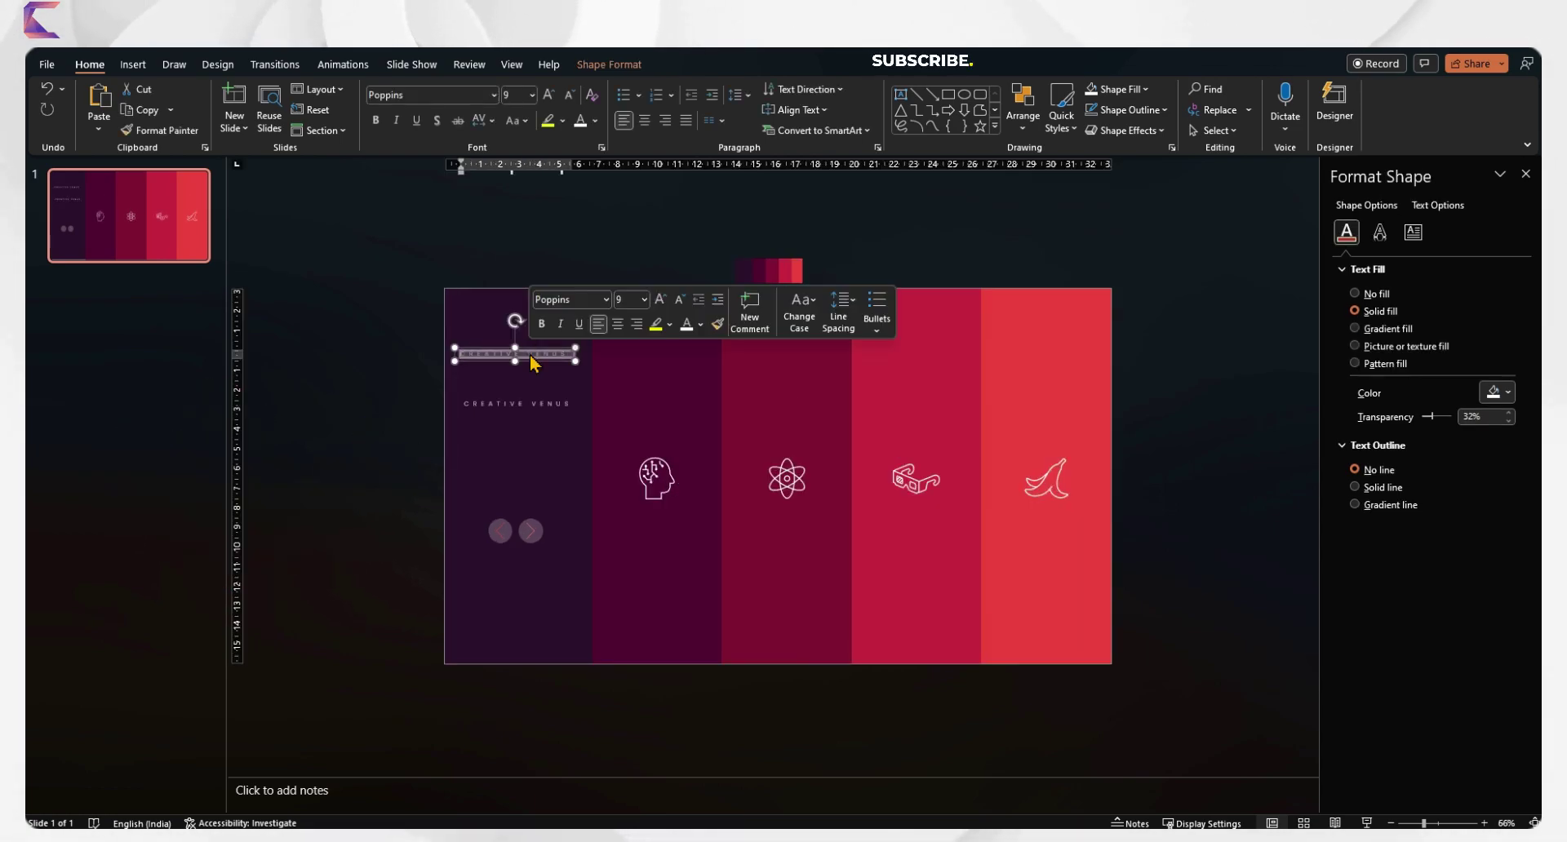
# Replace the upper text in the first column with BUSINESS and format it in Poppins Black at size 28.
pyautogui.write('BUSINE')
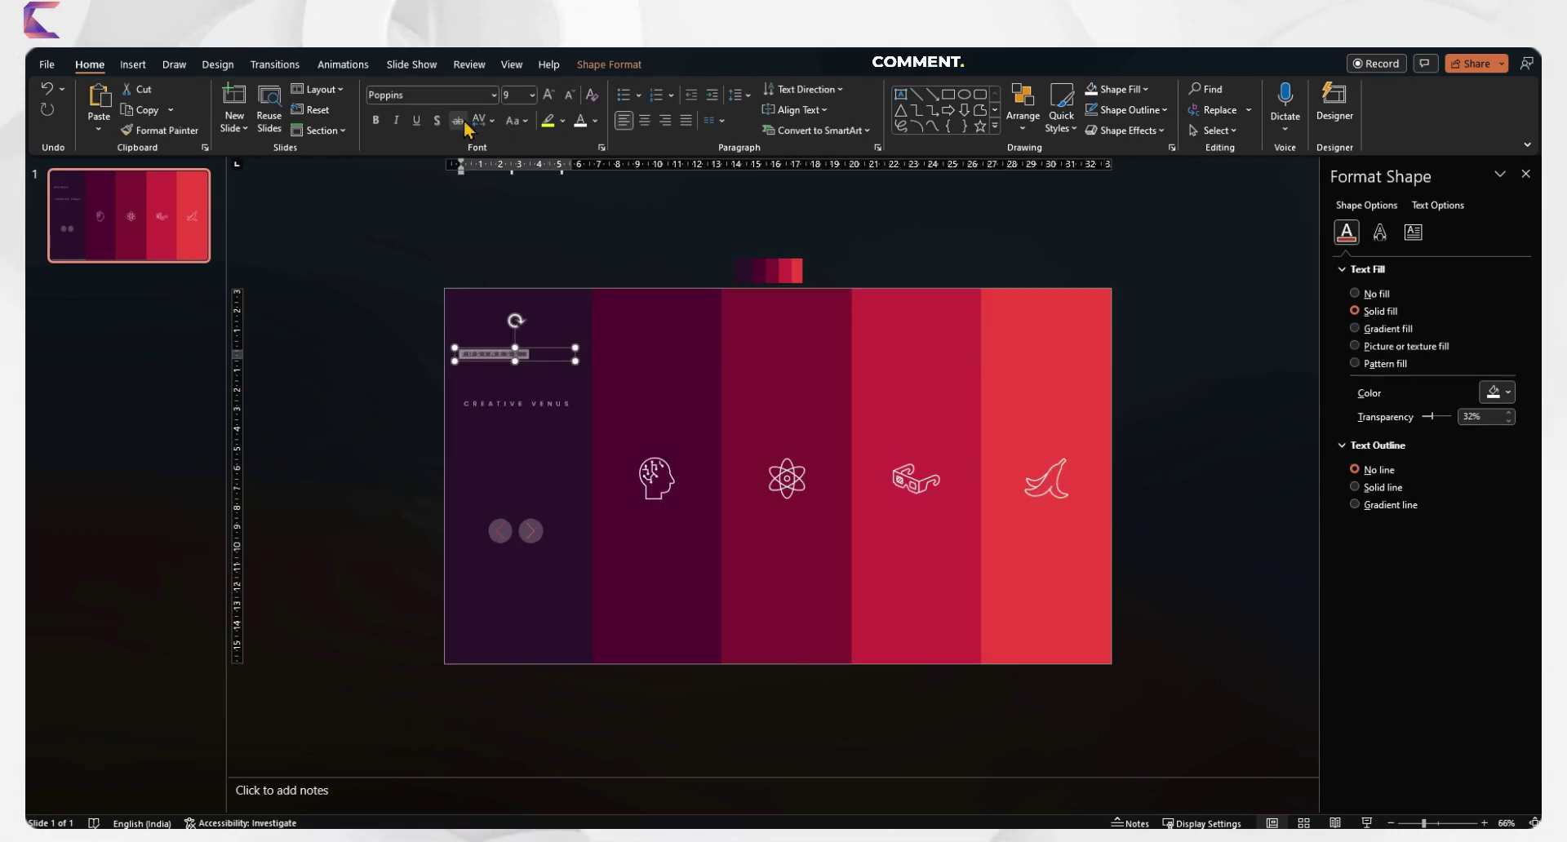
pyautogui.click(481, 120)
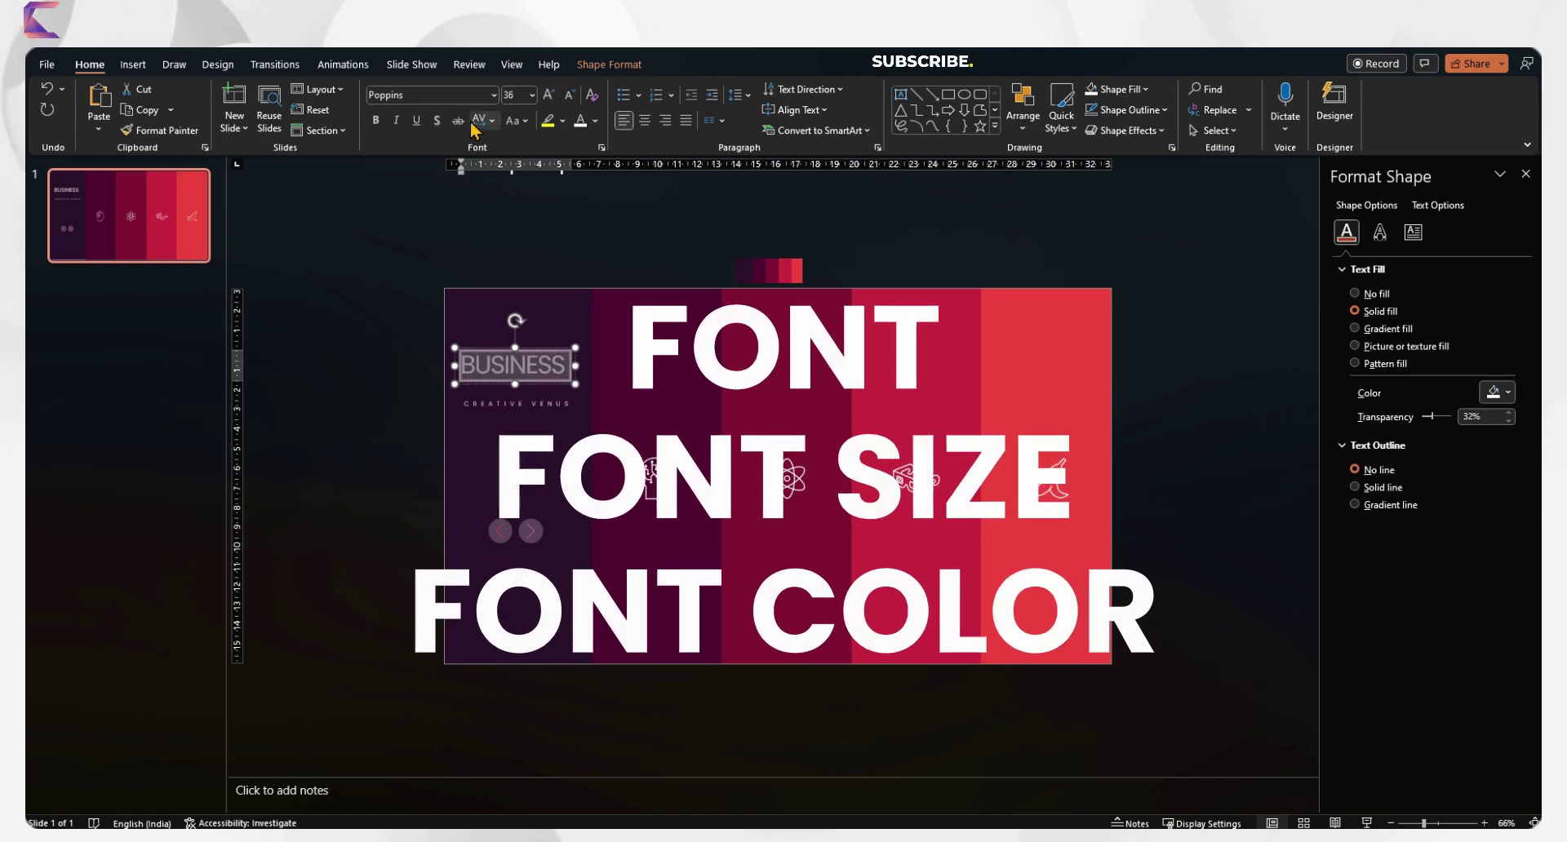
pyautogui.click(493, 95)
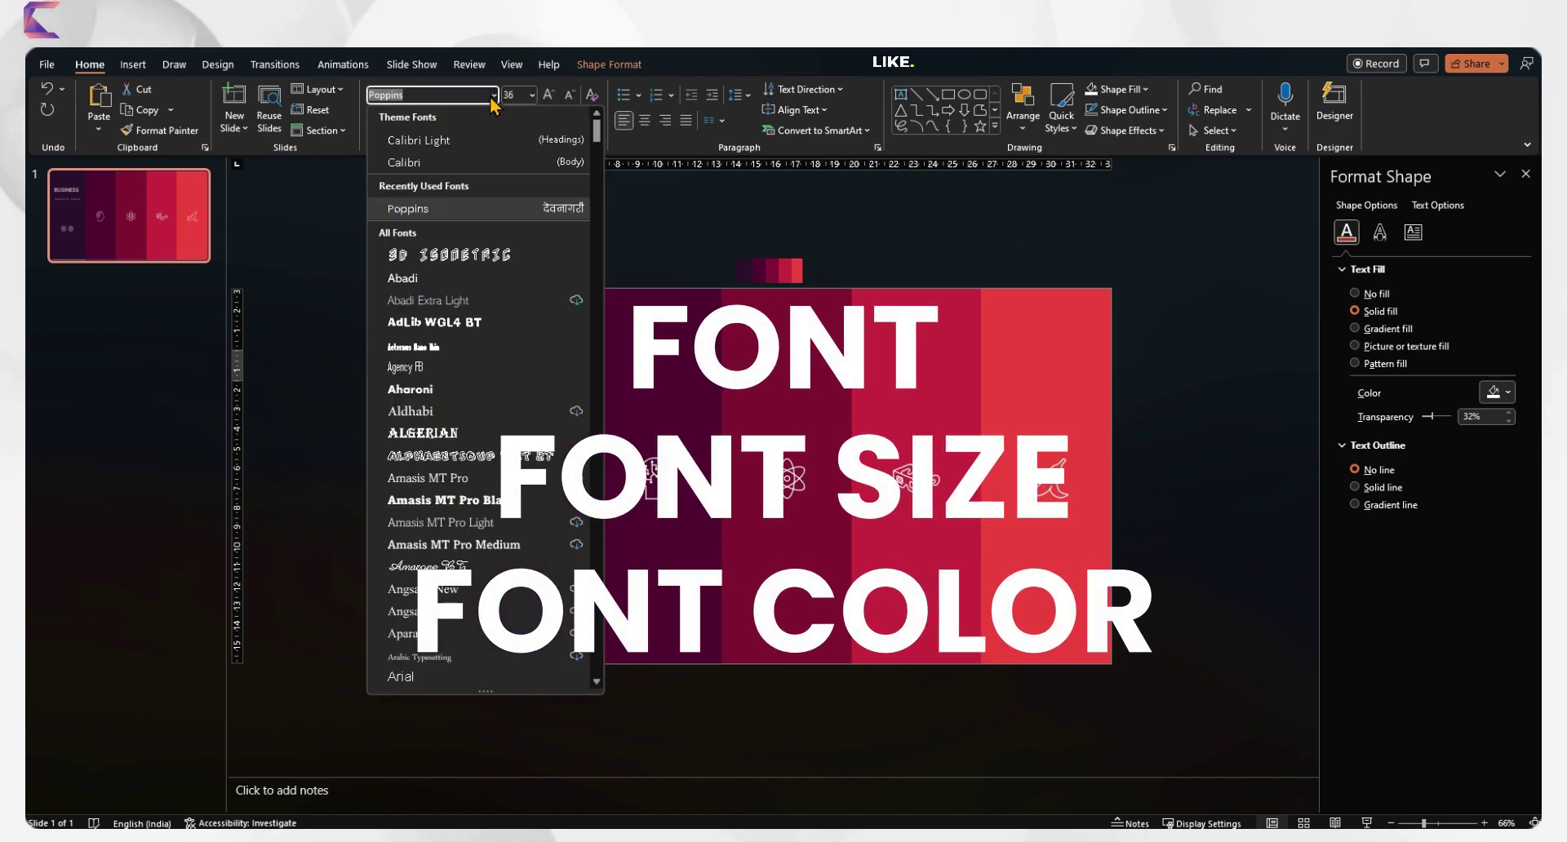
pyautogui.moveTo(596, 130); pyautogui.dragTo(595, 506)
pyautogui.click(471, 460)
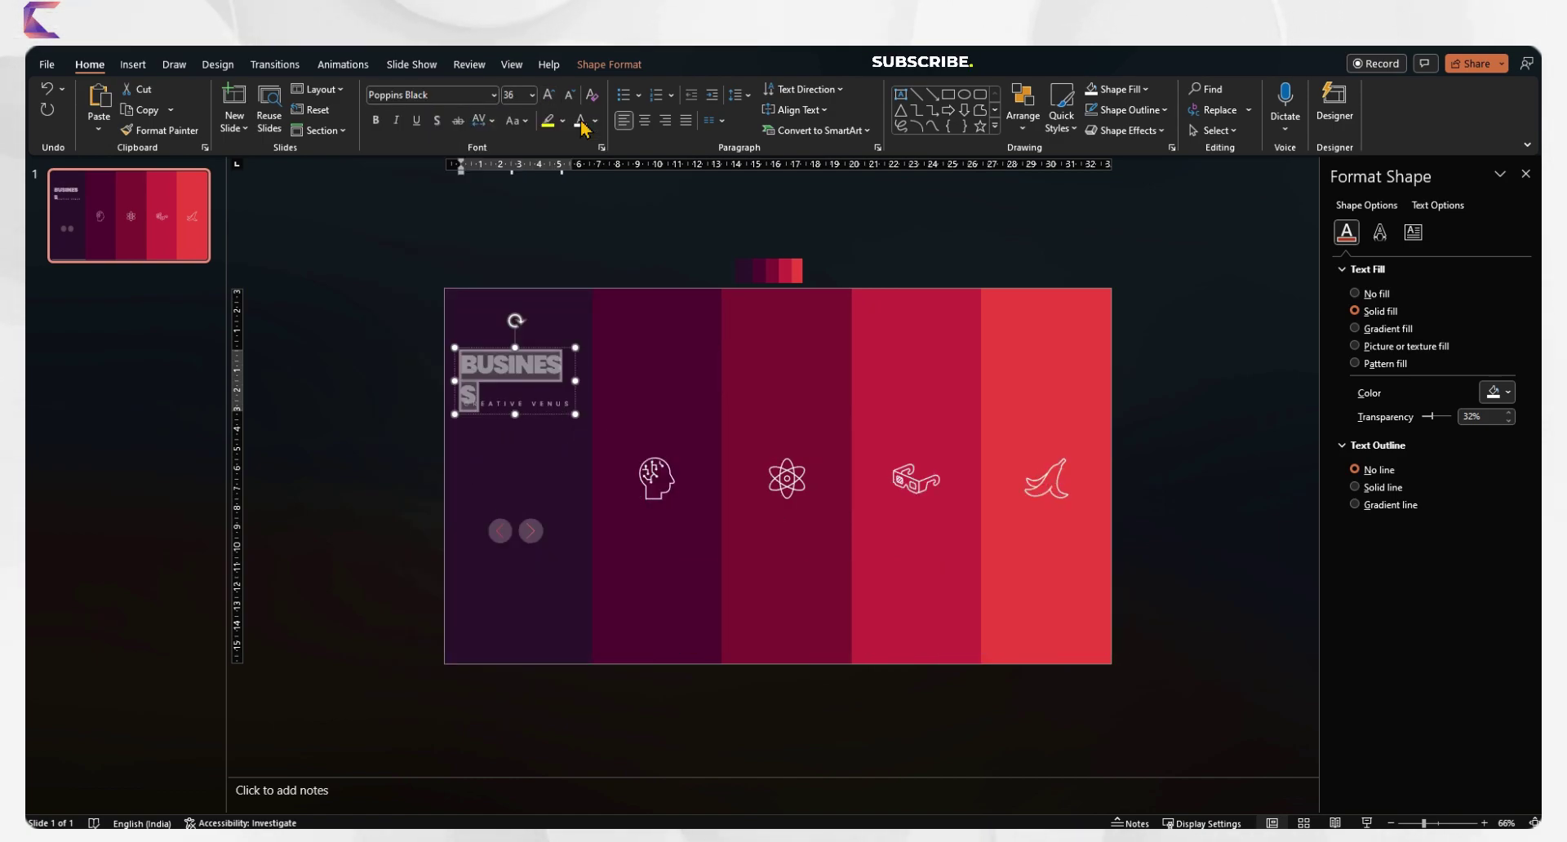
pyautogui.click(570, 97)
pyautogui.click(569, 96)
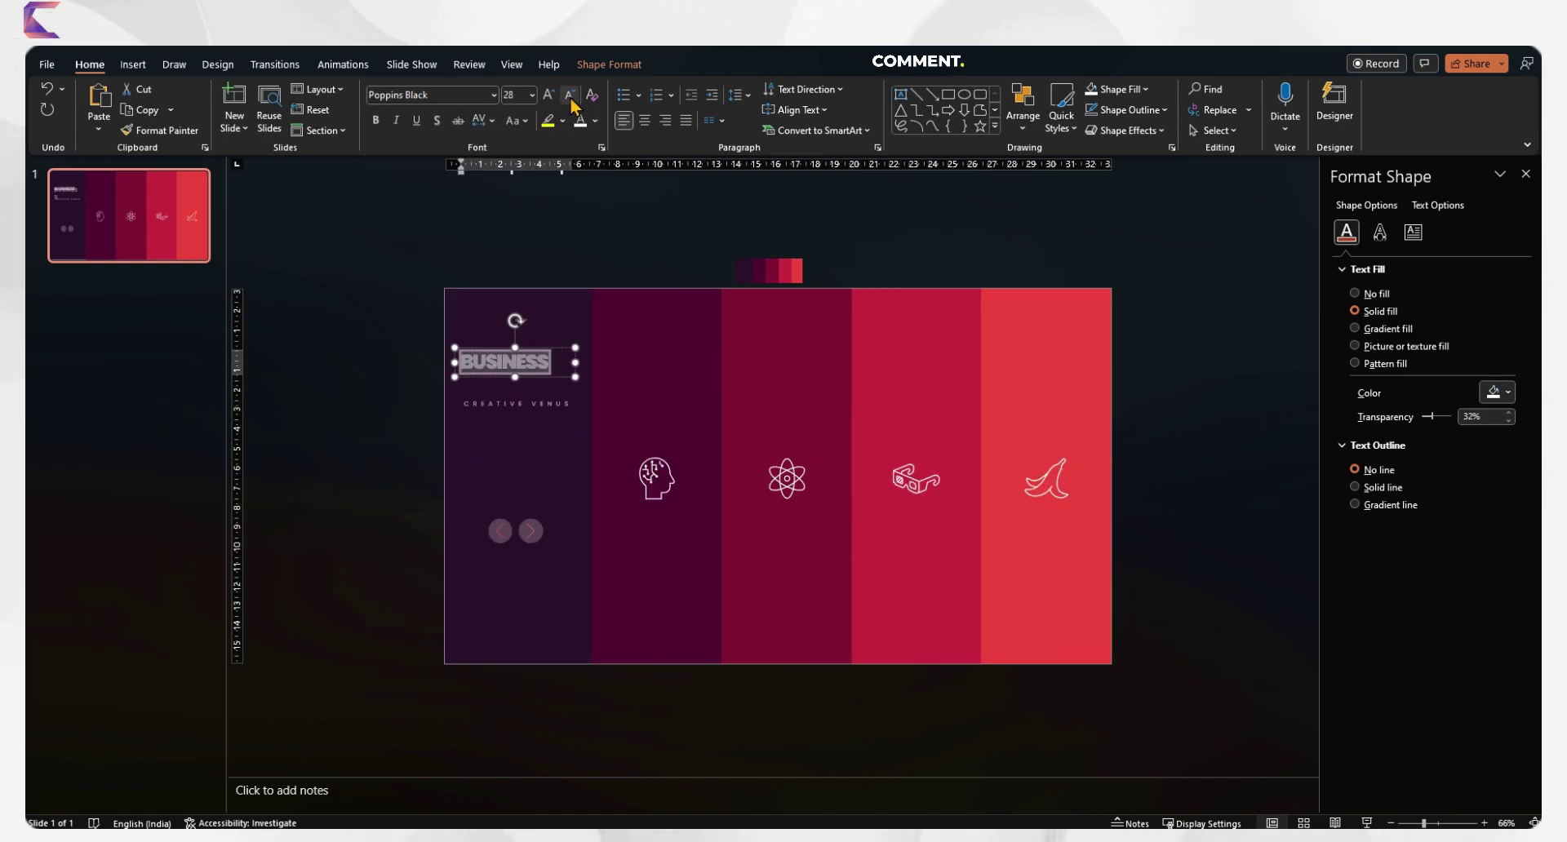
# Duplicate the BUSINESS text box directly below the original and change the copy's text to ANALYSIS.
pyautogui.click(412, 421)
pyautogui.click(529, 375)
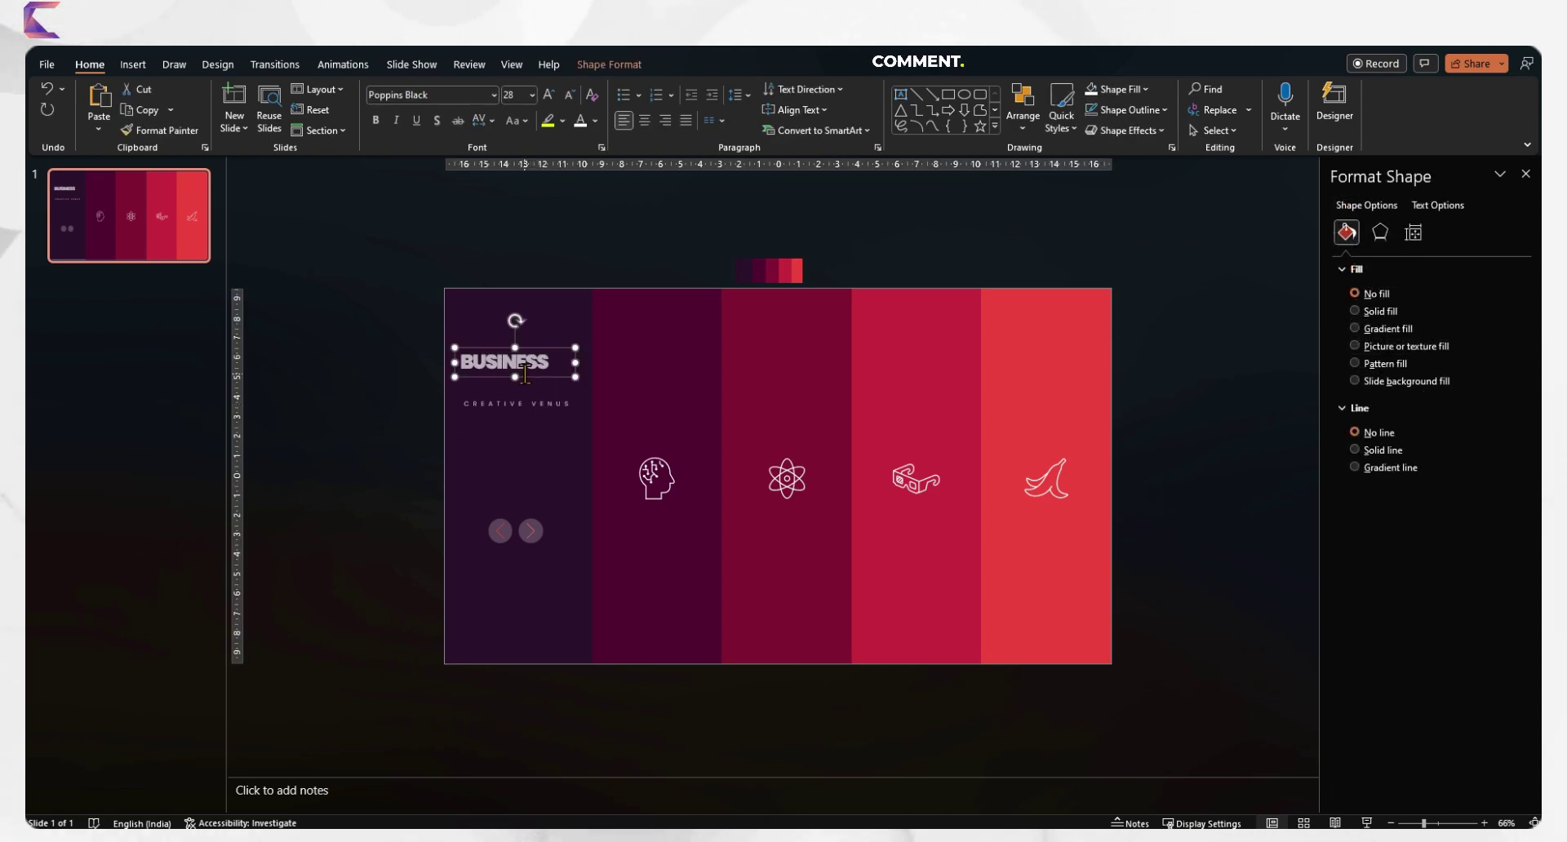
pyautogui.moveTo(524, 372)
pyautogui.mouseDown()
pyautogui.moveTo(541, 385)
pyautogui.moveTo(531, 396)
pyautogui.mouseUp()
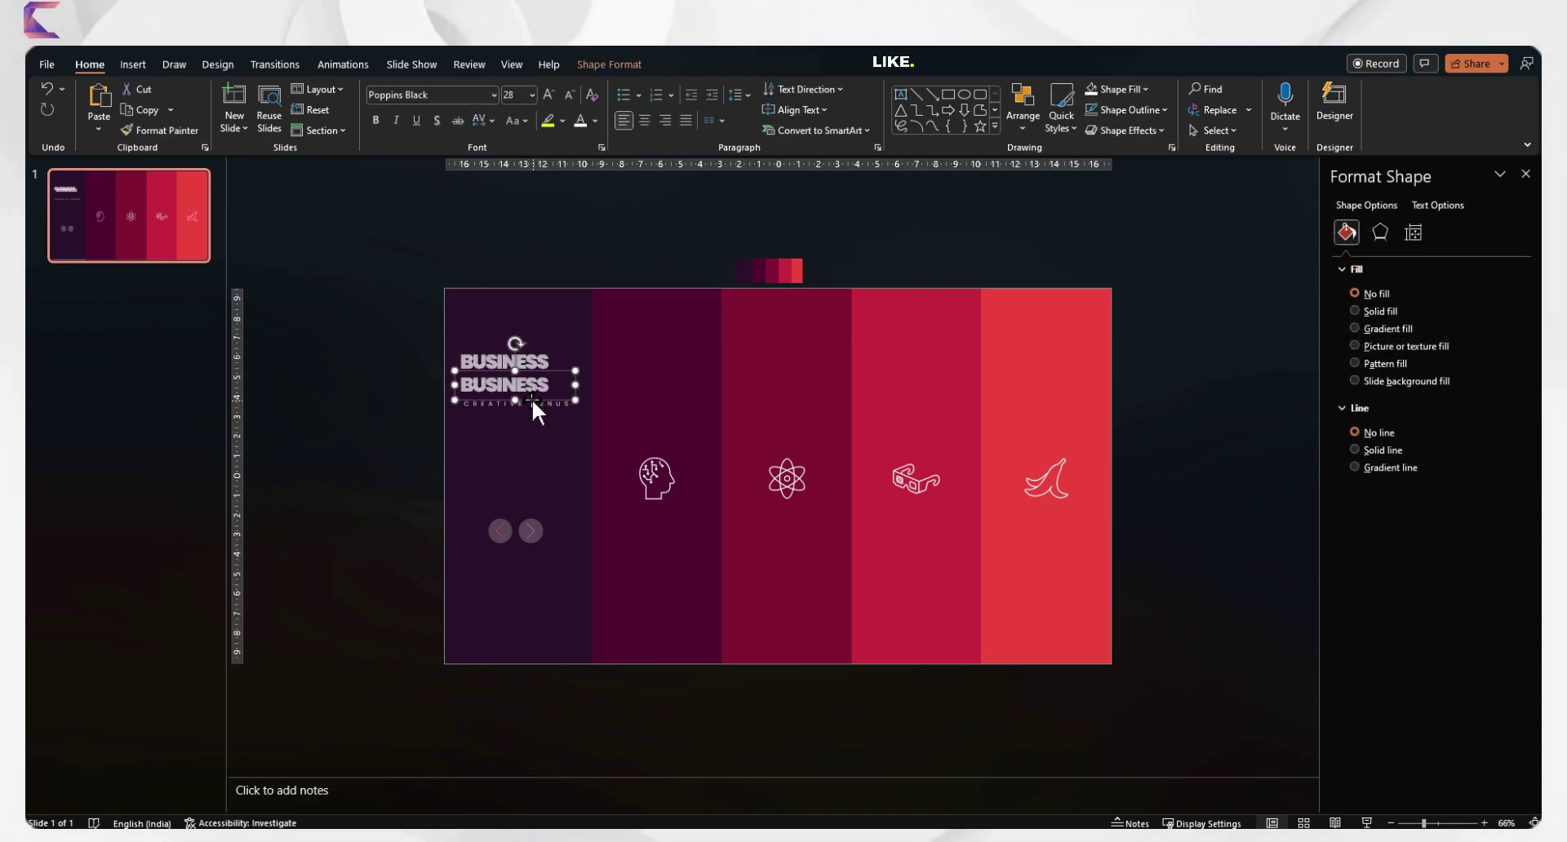
pyautogui.doubleClick(531, 390)
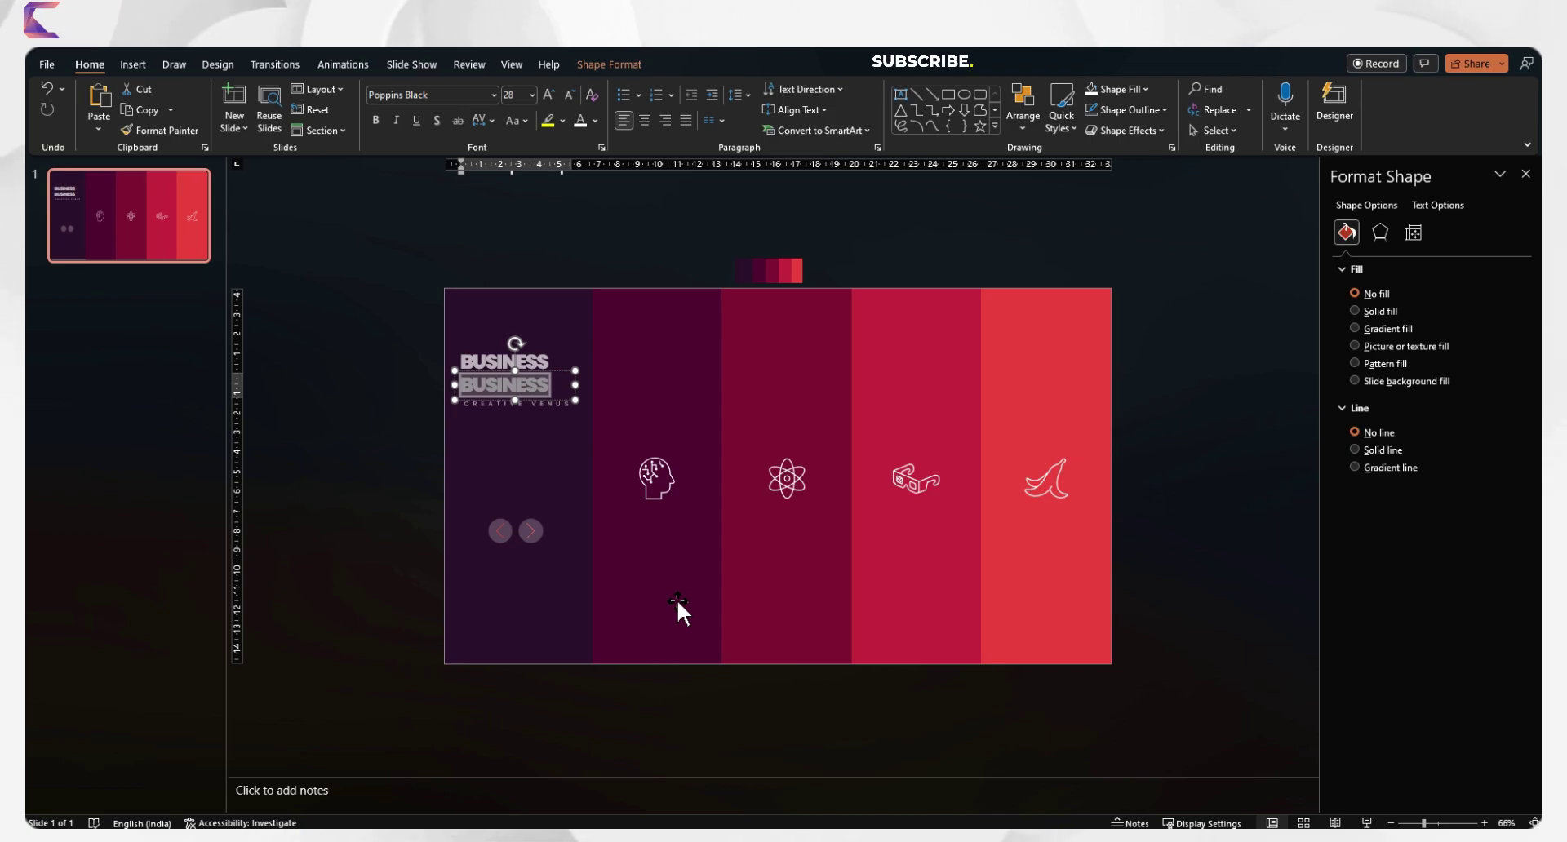
pyautogui.write('ANALYSIS')
pyautogui.press('Escape')
# Move the CREATIVE VENUS caption slightly down and make the BUSINESS and ANALYSIS text fully opaque.
pyautogui.moveTo(490, 403); pyautogui.dragTo(490, 412)
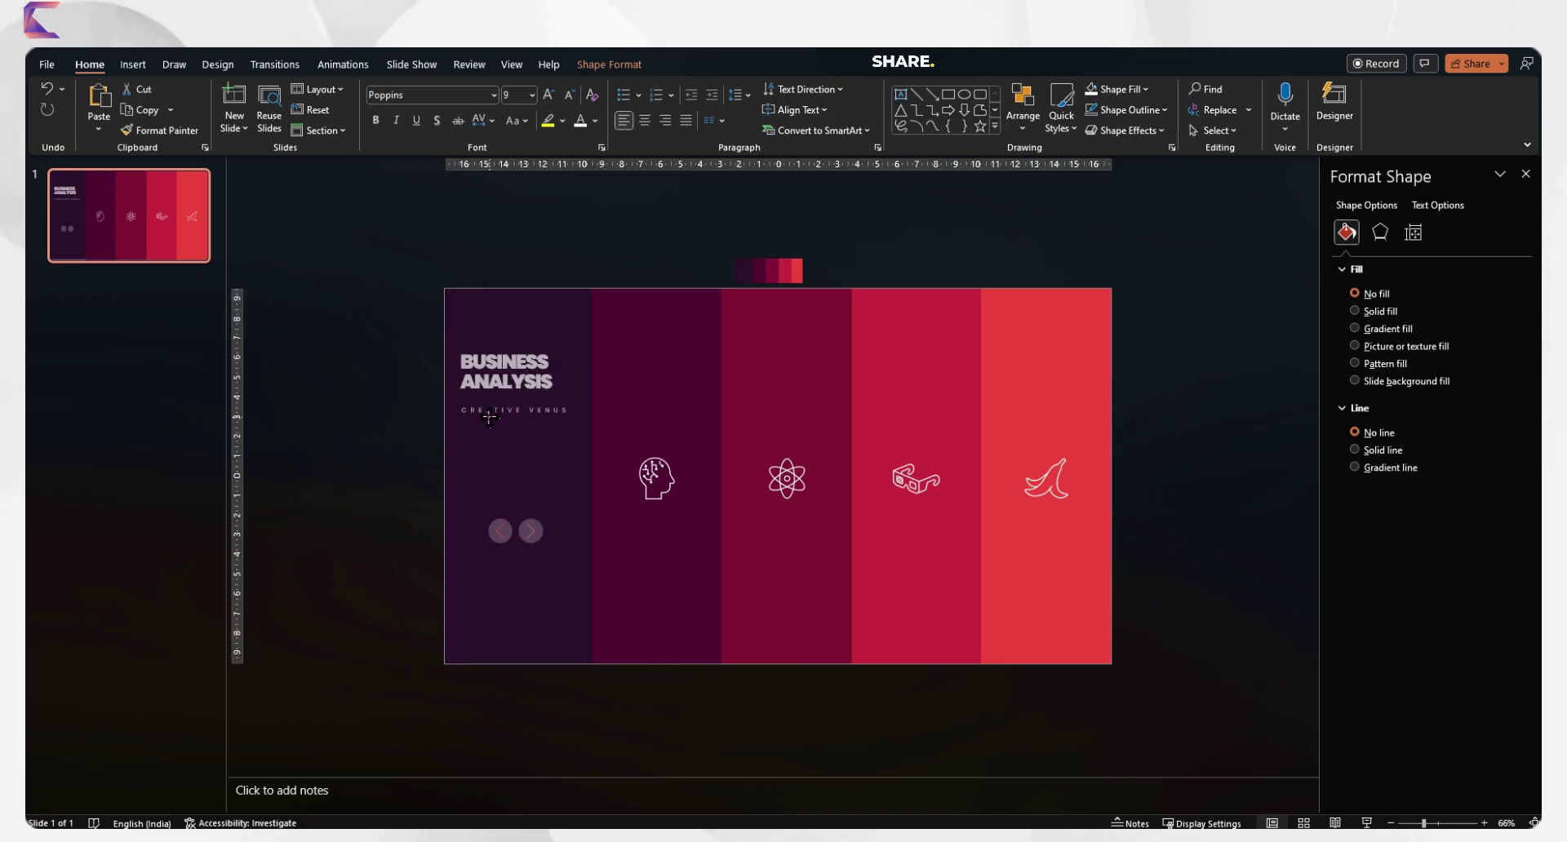
pyautogui.moveTo(426, 330); pyautogui.dragTo(595, 400)
pyautogui.click(1436, 205)
pyautogui.moveTo(1436, 418); pyautogui.dragTo(1418, 418)
pyautogui.click(548, 429)
# Widen the character spacing of the BUSINESS and ANALYSIS title lines.
pyautogui.click(534, 381)
pyautogui.keyDown('shift'); pyautogui.click(519, 359); pyautogui.keyUp('shift')
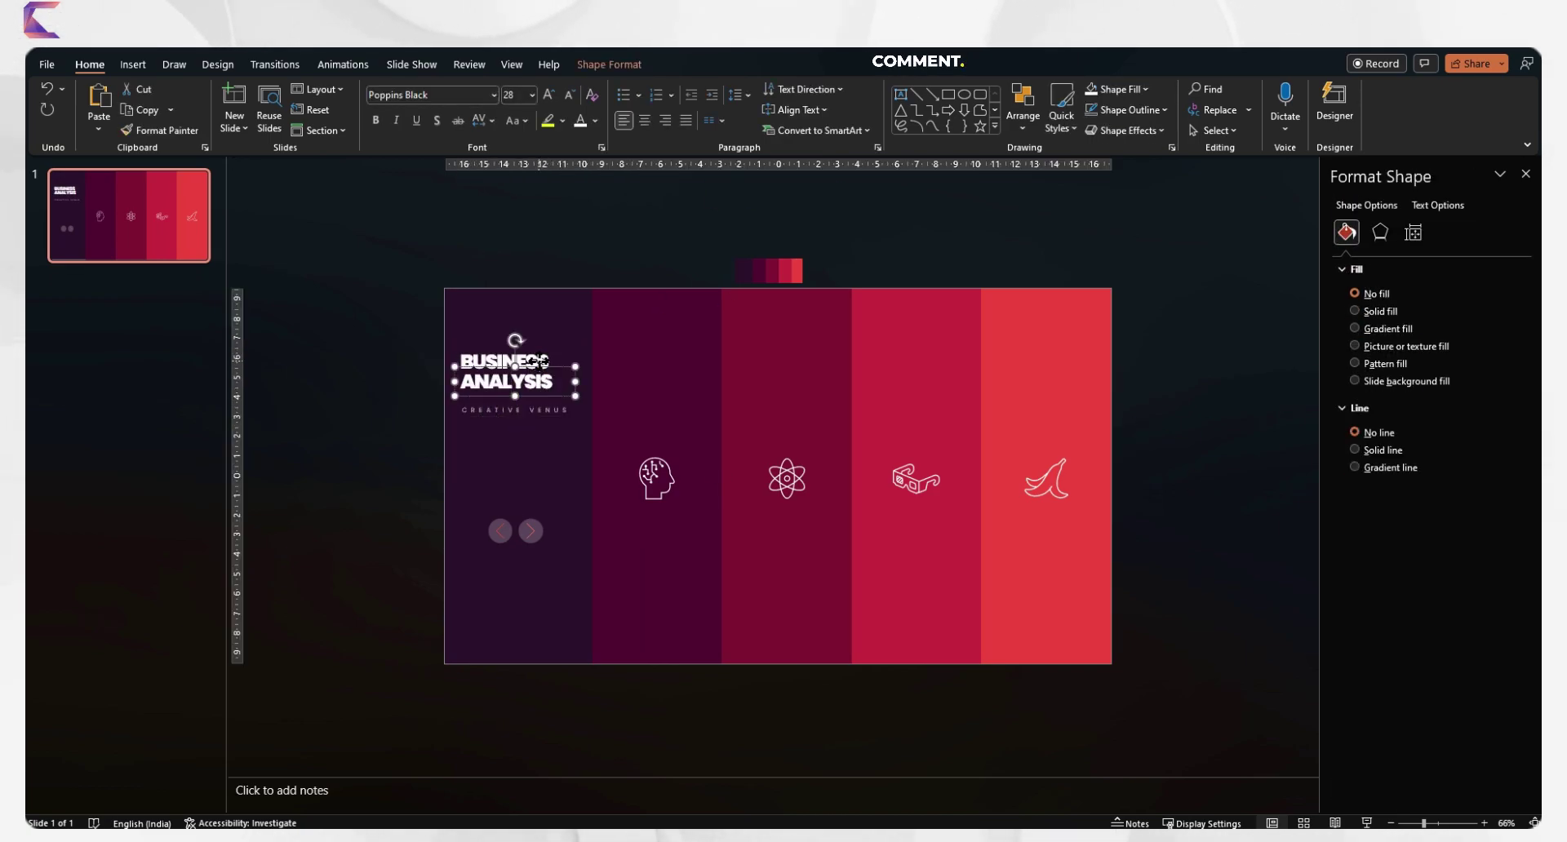
pyautogui.click(482, 120)
pyautogui.click(510, 186)
# Reduce the ANALYSIS title line to font size 20.
pyautogui.click(555, 314)
pyautogui.click(538, 383)
pyautogui.click(569, 98)
pyautogui.click(445, 341)
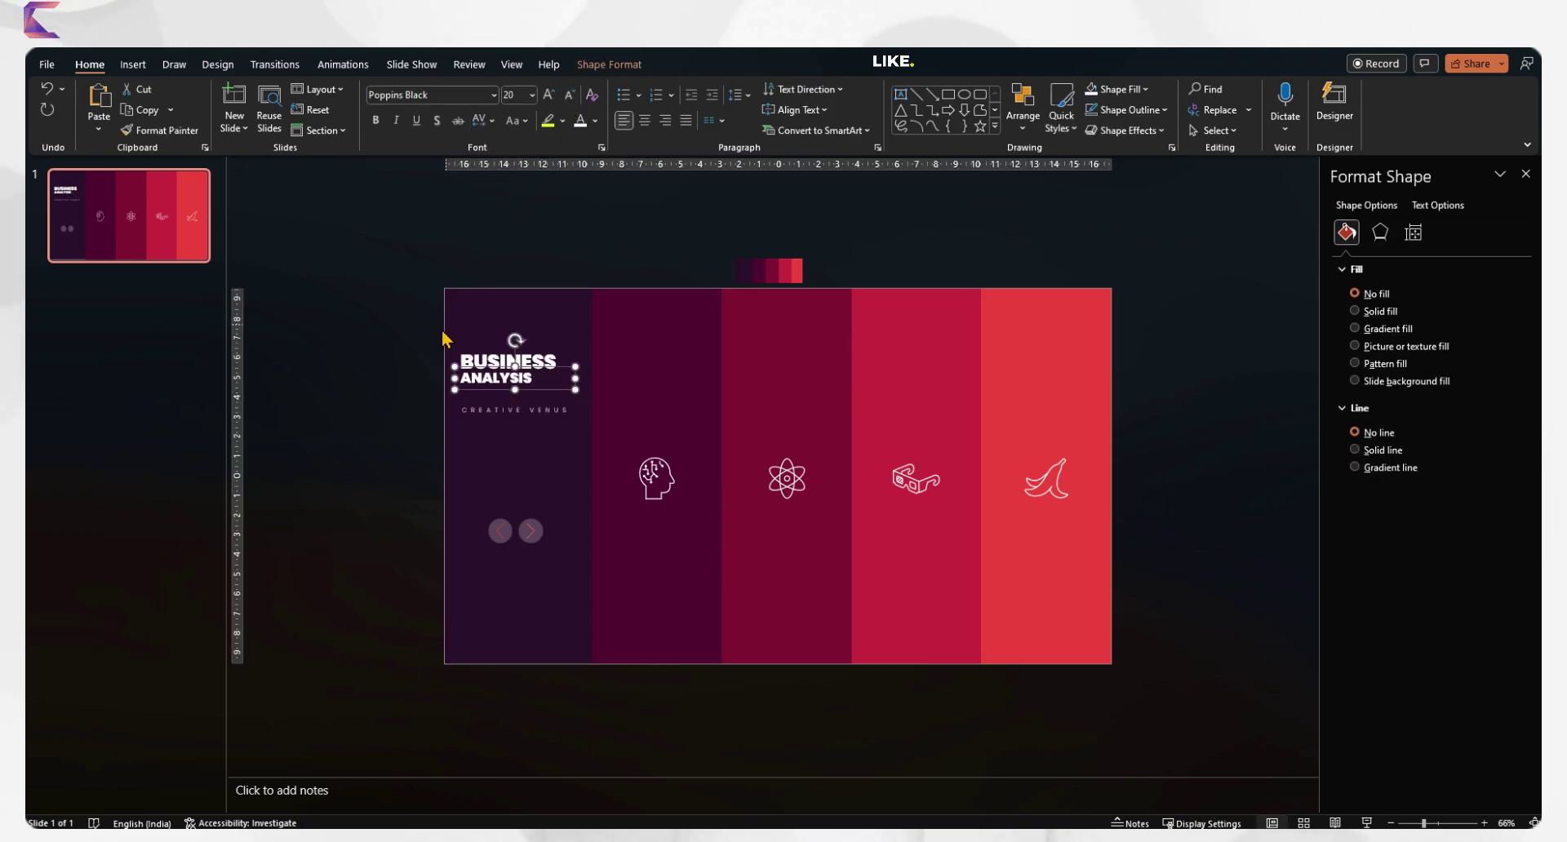
# Draw a rounded rectangle about 5.67 by 1.25 cm below the chevron buttons, with no outline and a bright red fill.
pyautogui.click(133, 65)
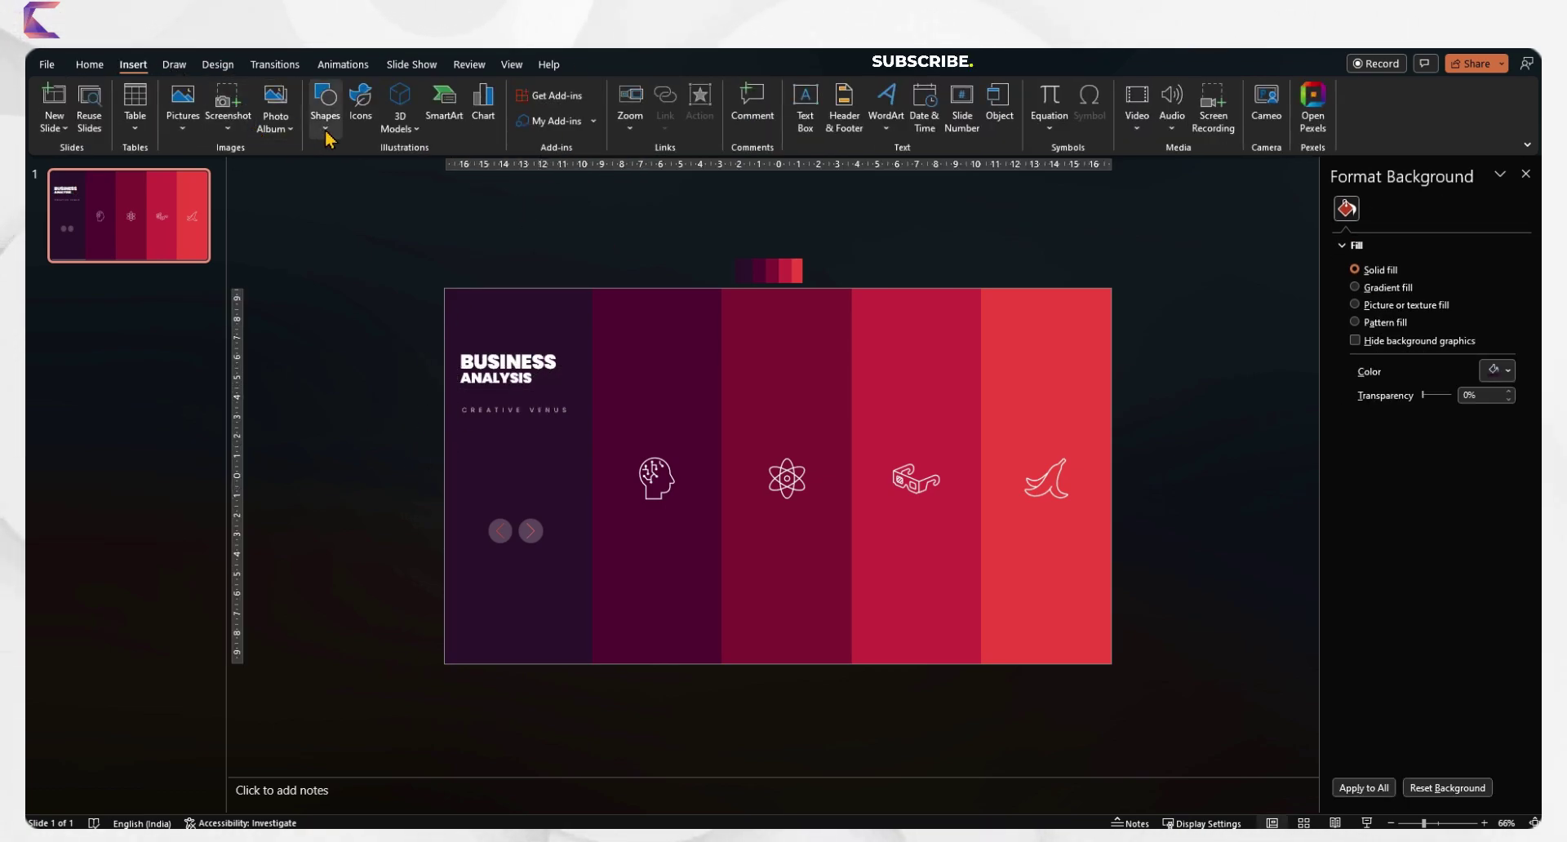
pyautogui.click(324, 102)
pyautogui.click(319, 280)
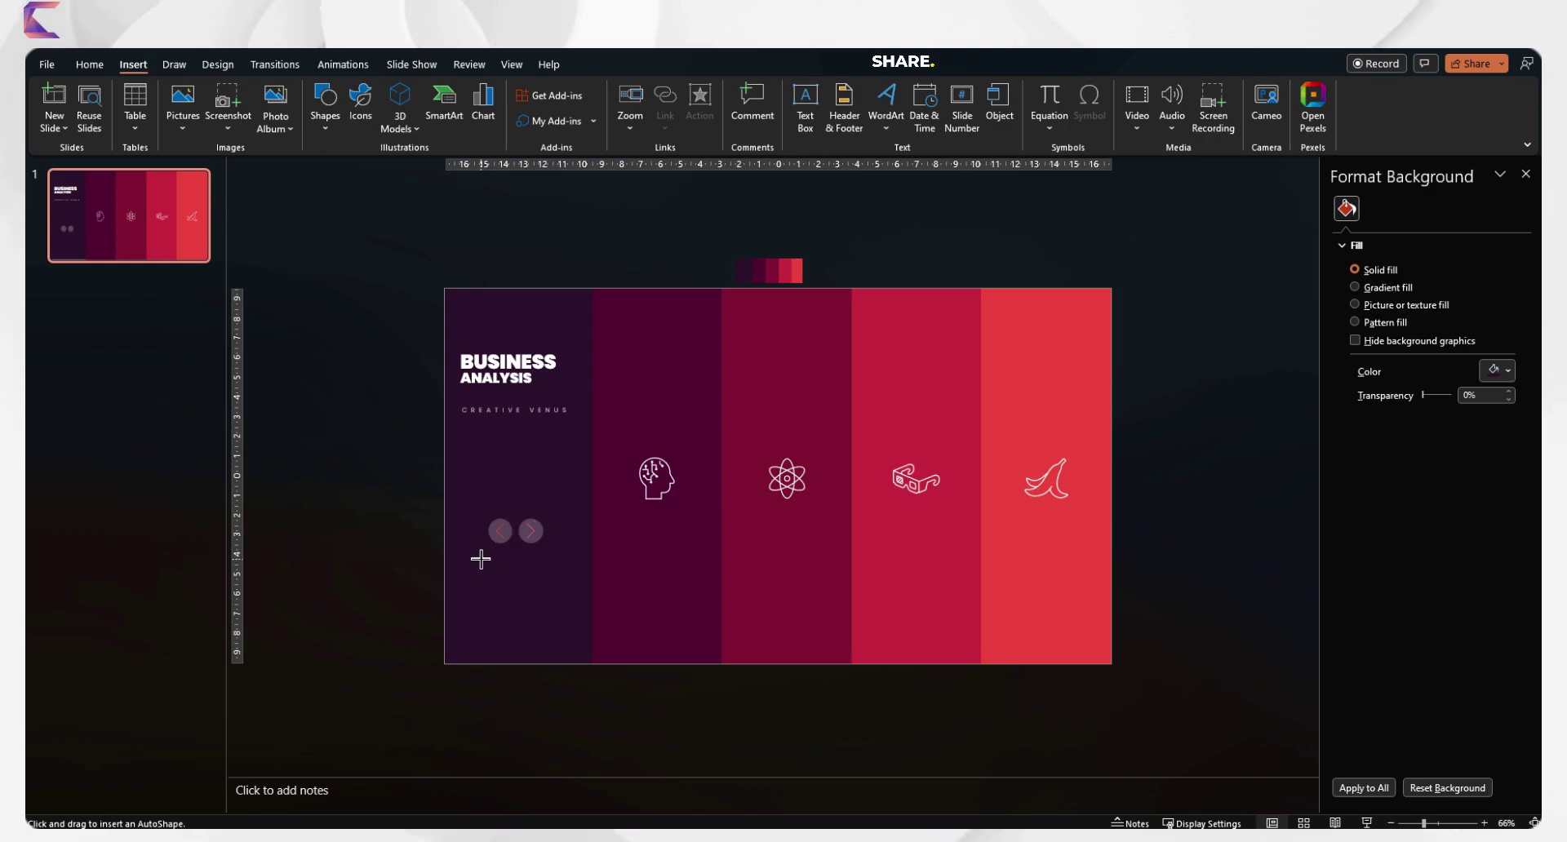
pyautogui.moveTo(479, 560); pyautogui.dragTo(593, 585)
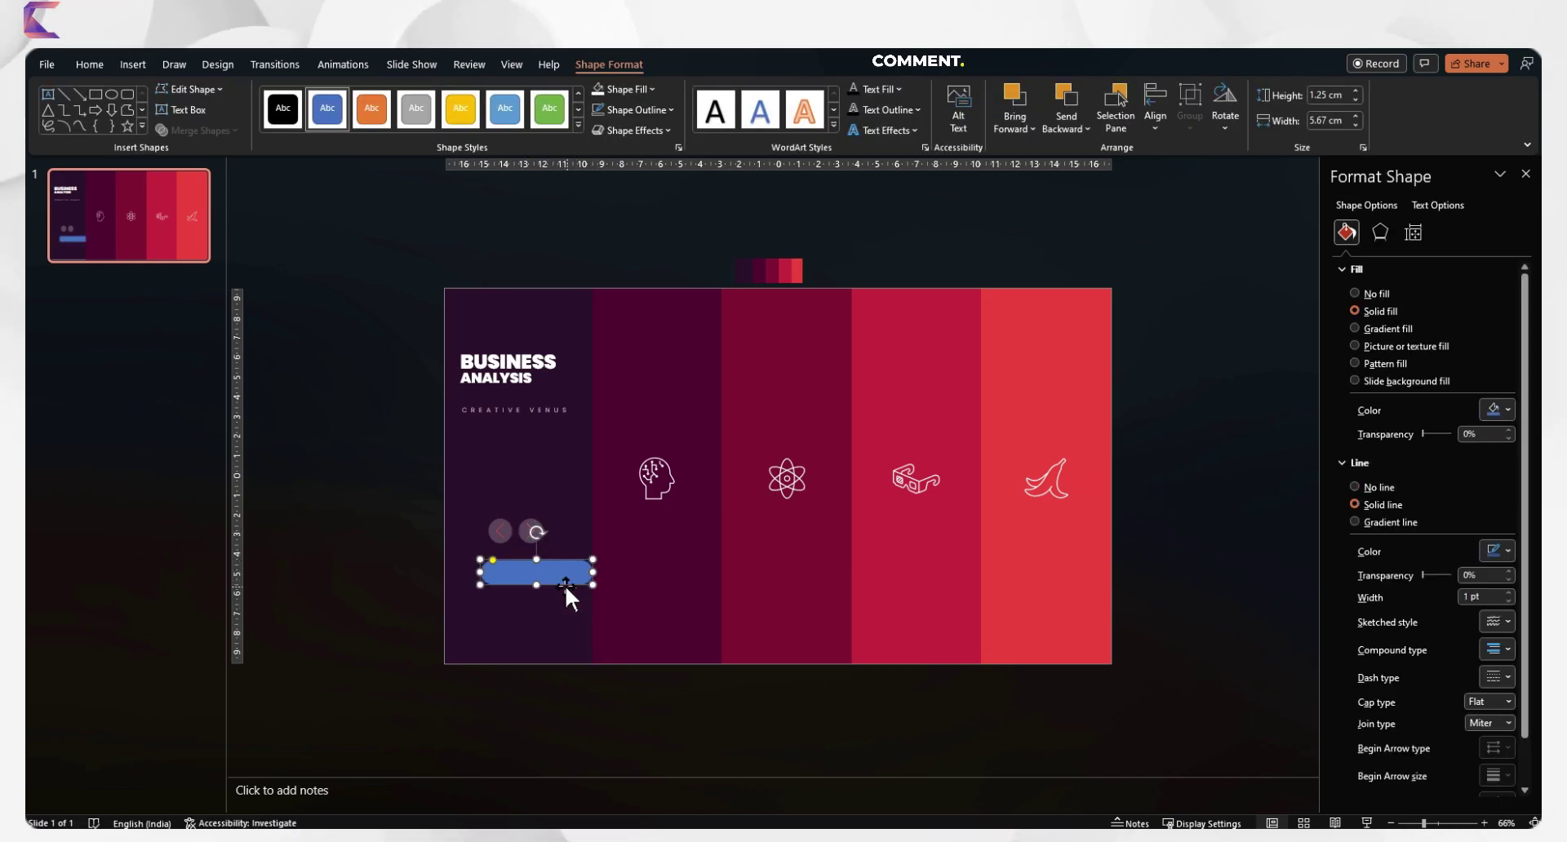
pyautogui.click(1353, 487)
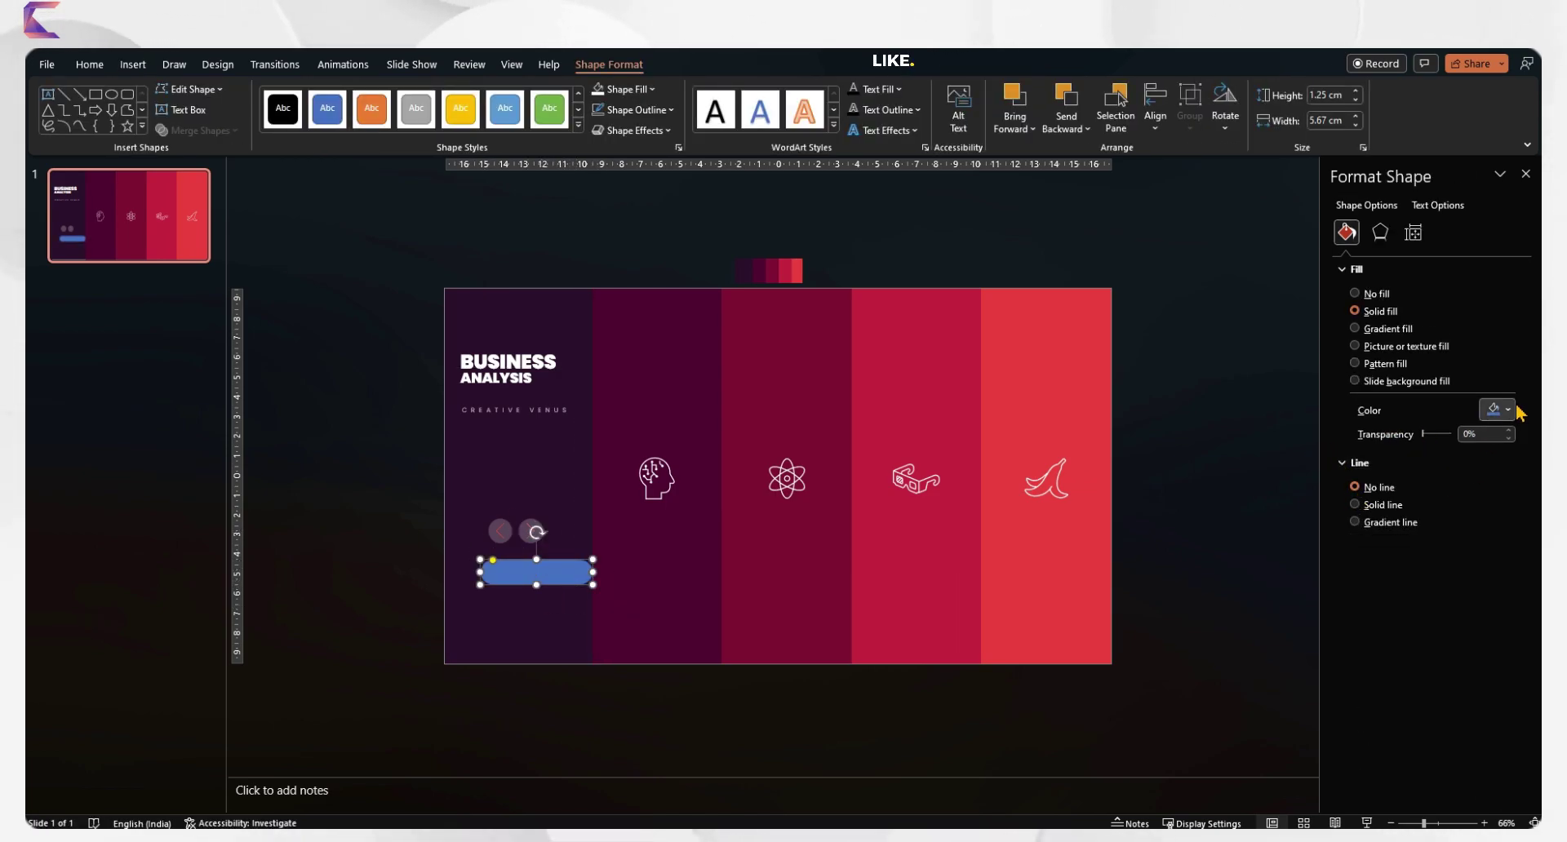
pyautogui.click(1500, 410)
pyautogui.click(1413, 604)
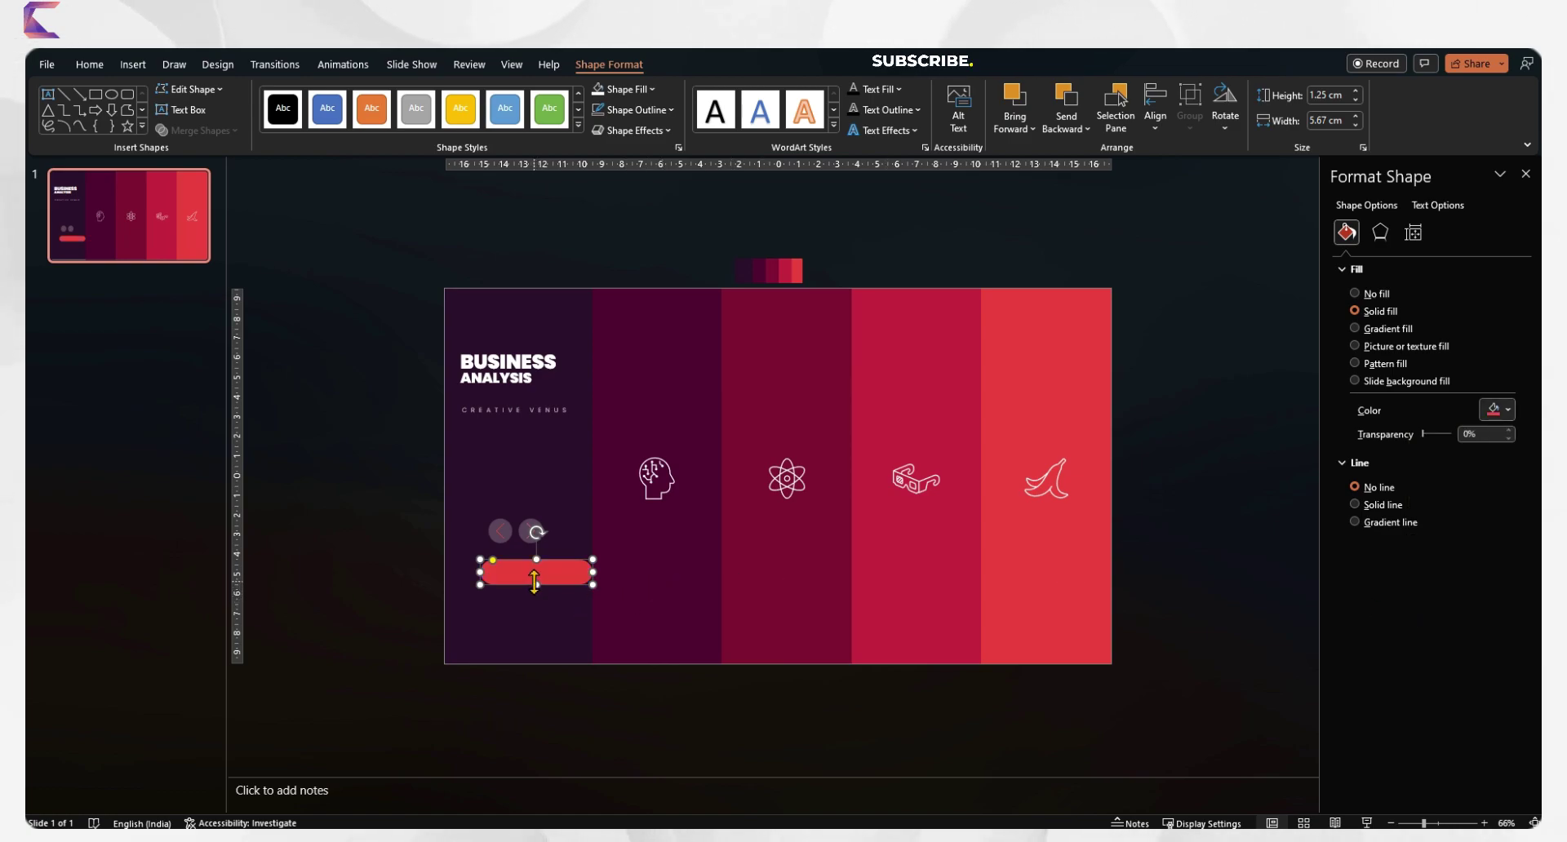
# Shrink the red rounded rectangle to a thin bar about 1.86 by 0.16 cm and center it beneath the chevron buttons.
pyautogui.moveTo(535, 581); pyautogui.dragTo(521, 558)
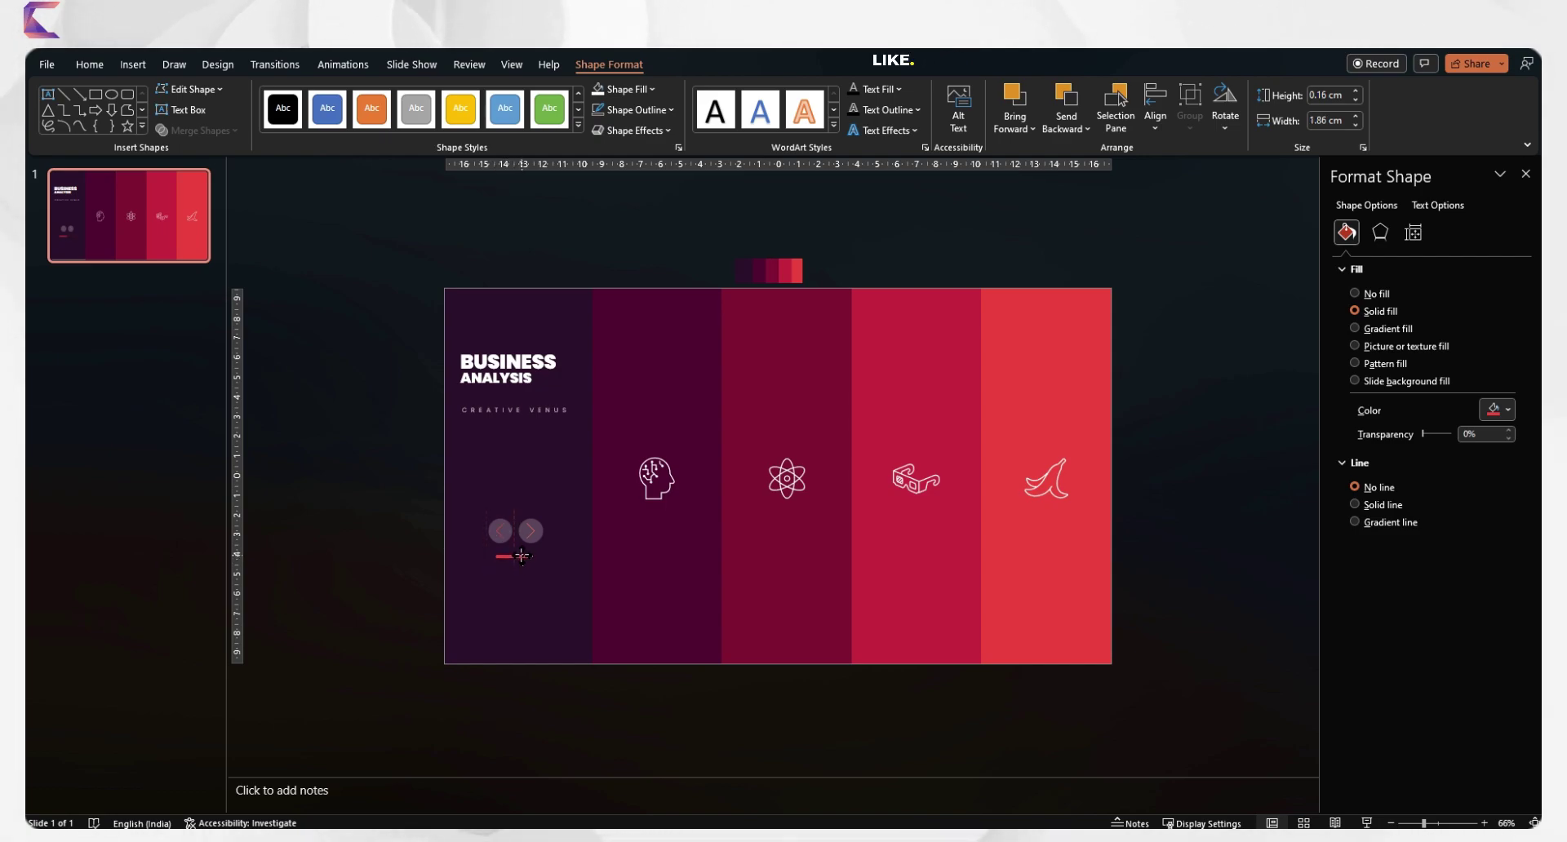
pyautogui.click(386, 566)
pyautogui.click(512, 558)
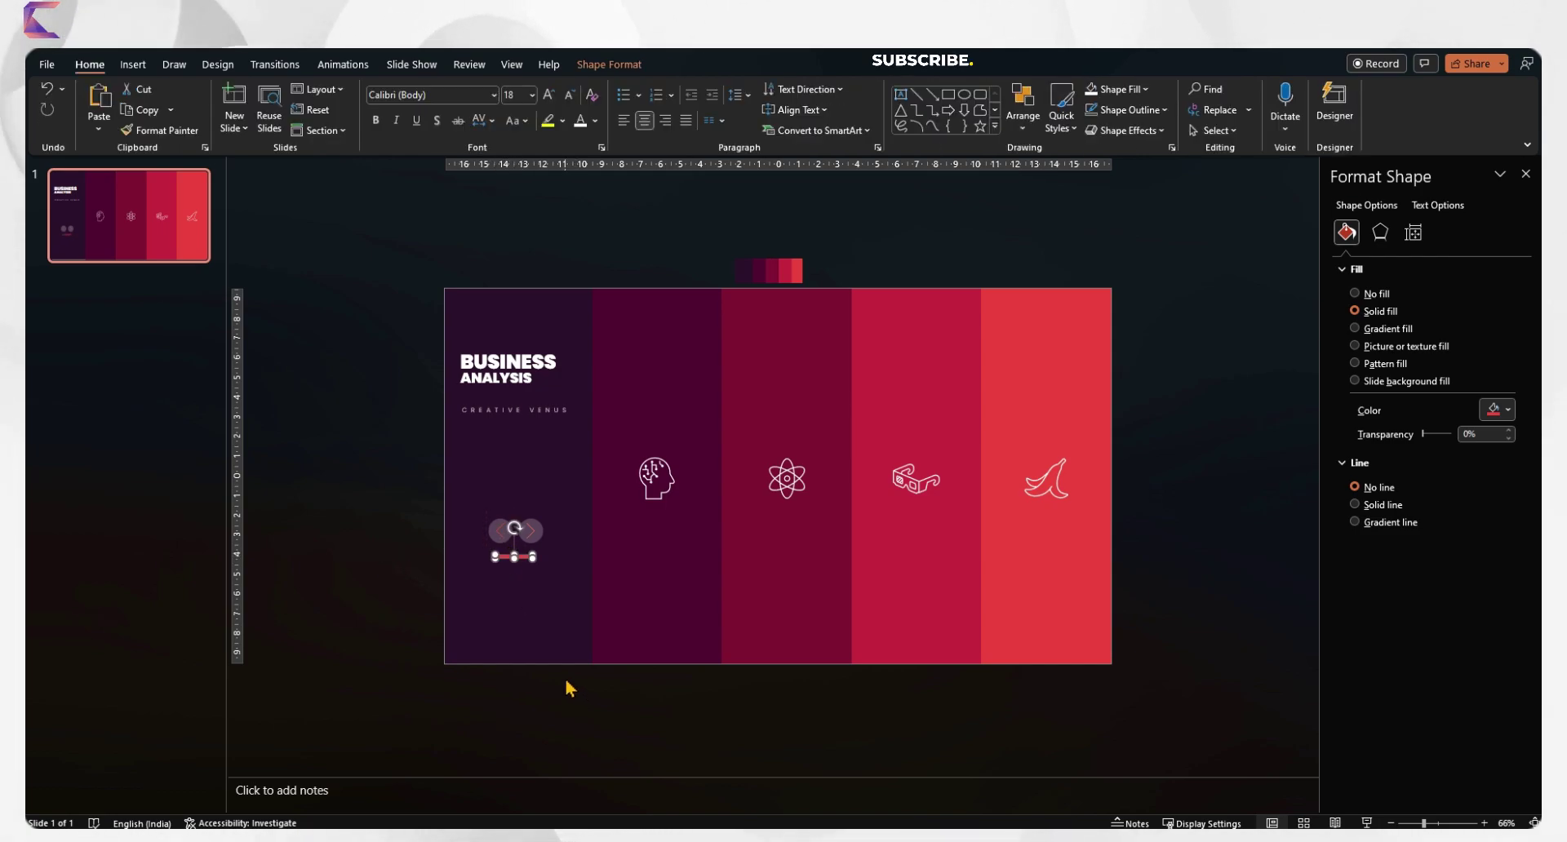
# Place a copy of the red bar as a short vertical bar near the second column's bottom and fill it white.
pyautogui.moveTo(528, 560); pyautogui.dragTo(633, 619)
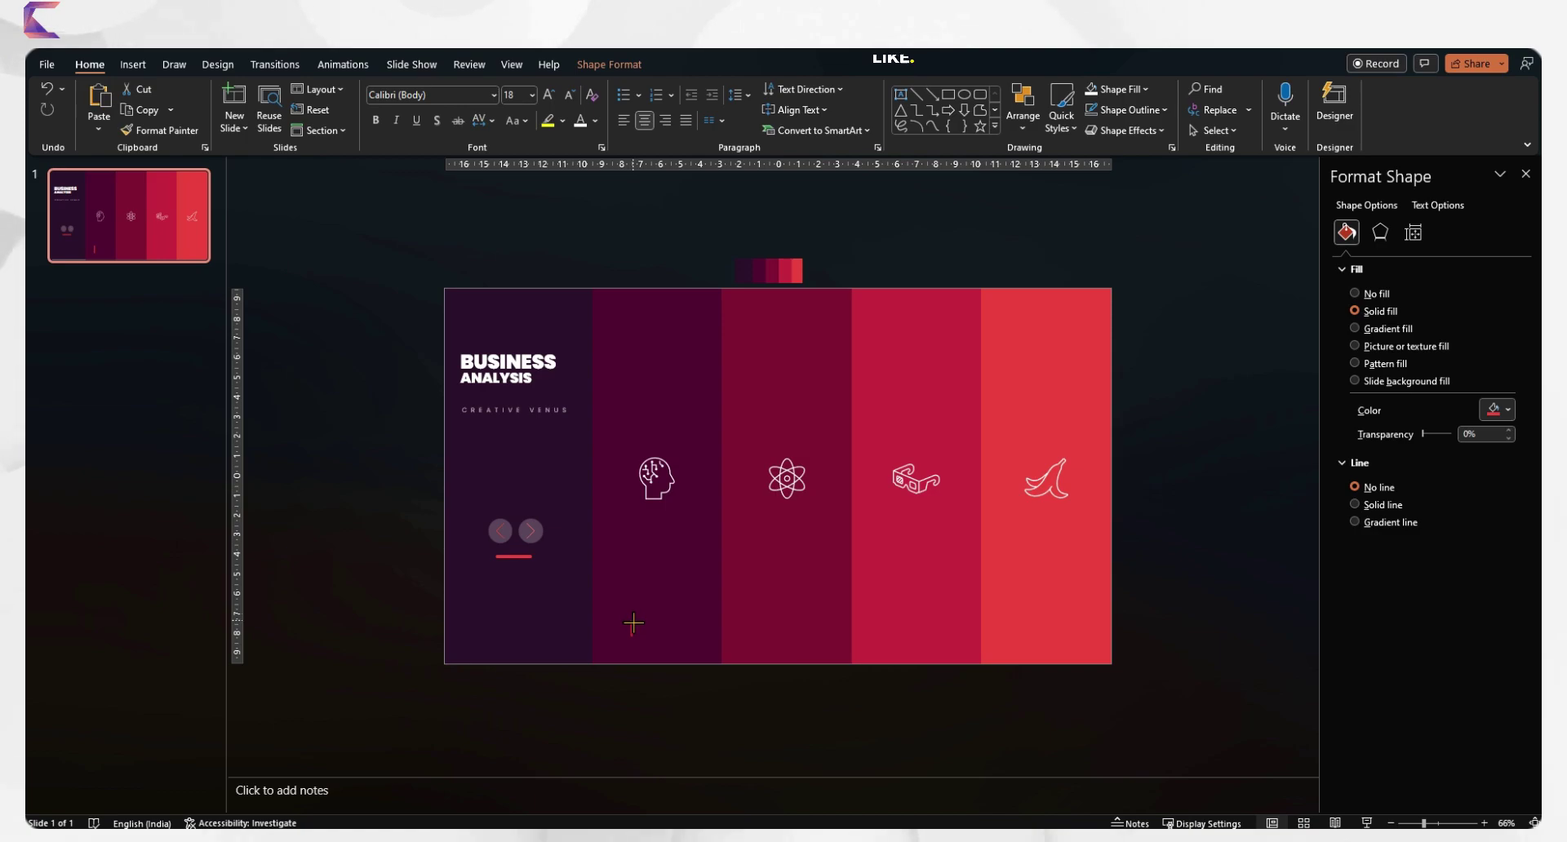
pyautogui.click(1507, 410)
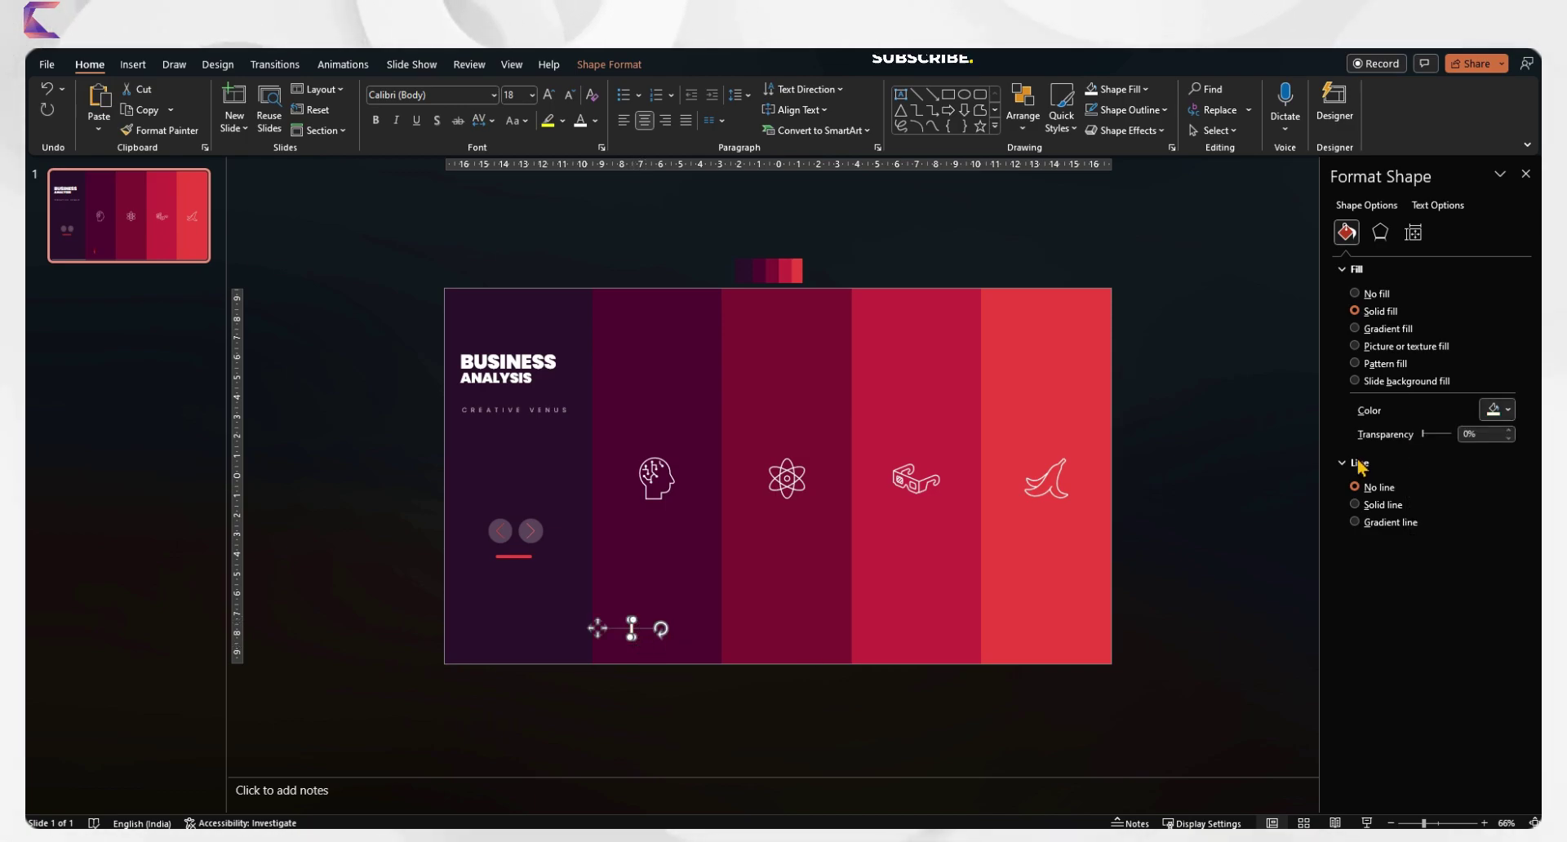
# Move the short white vertical bar to the second column's lower right corner and place matching copies in the other three columns.
pyautogui.moveTo(629, 627); pyautogui.dragTo(697, 630)
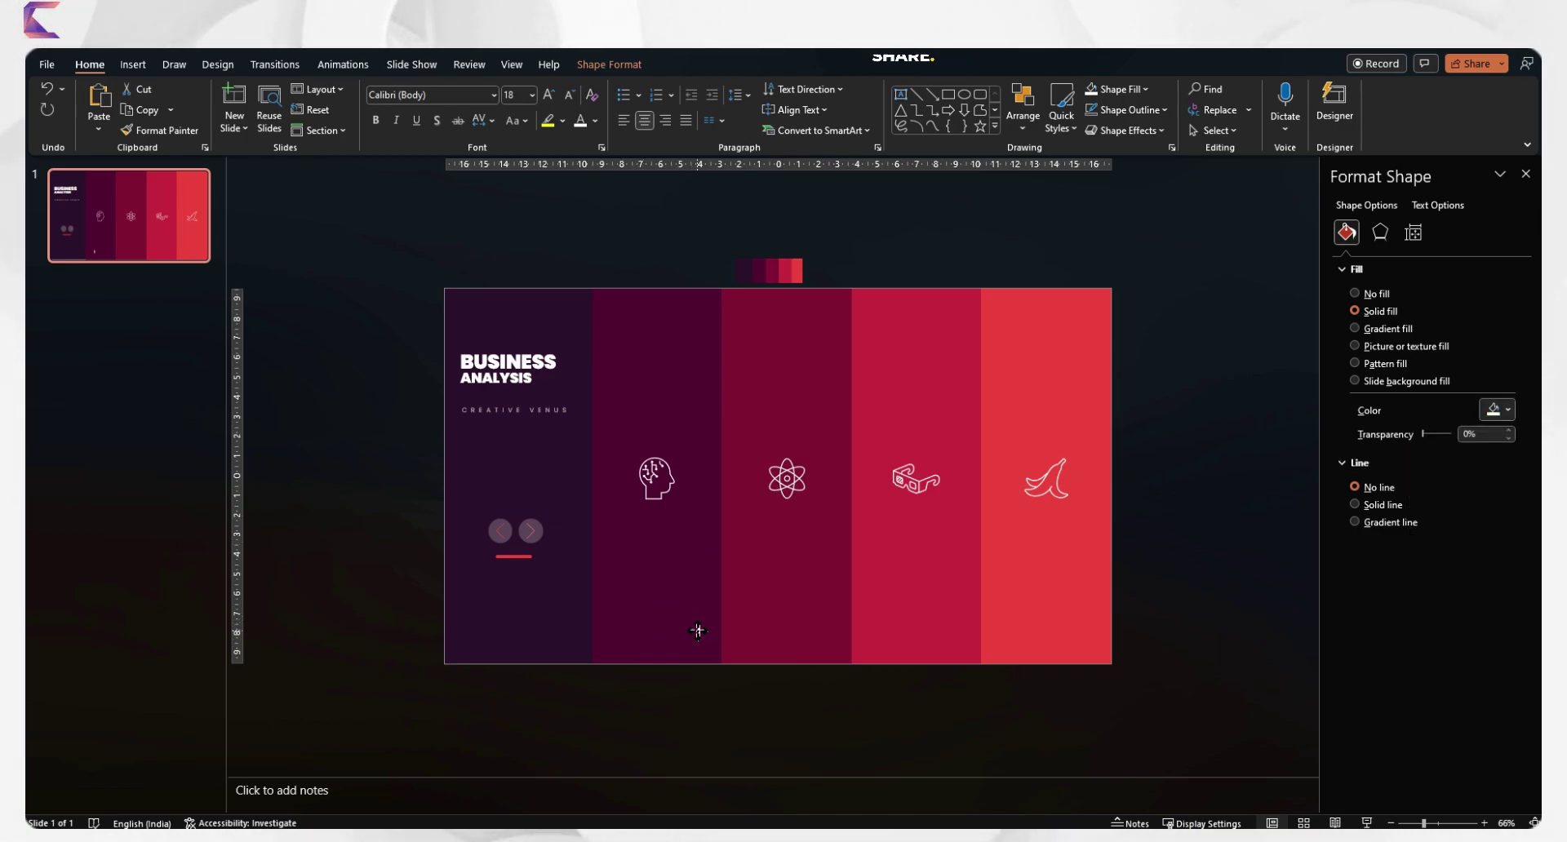
pyautogui.click(701, 633)
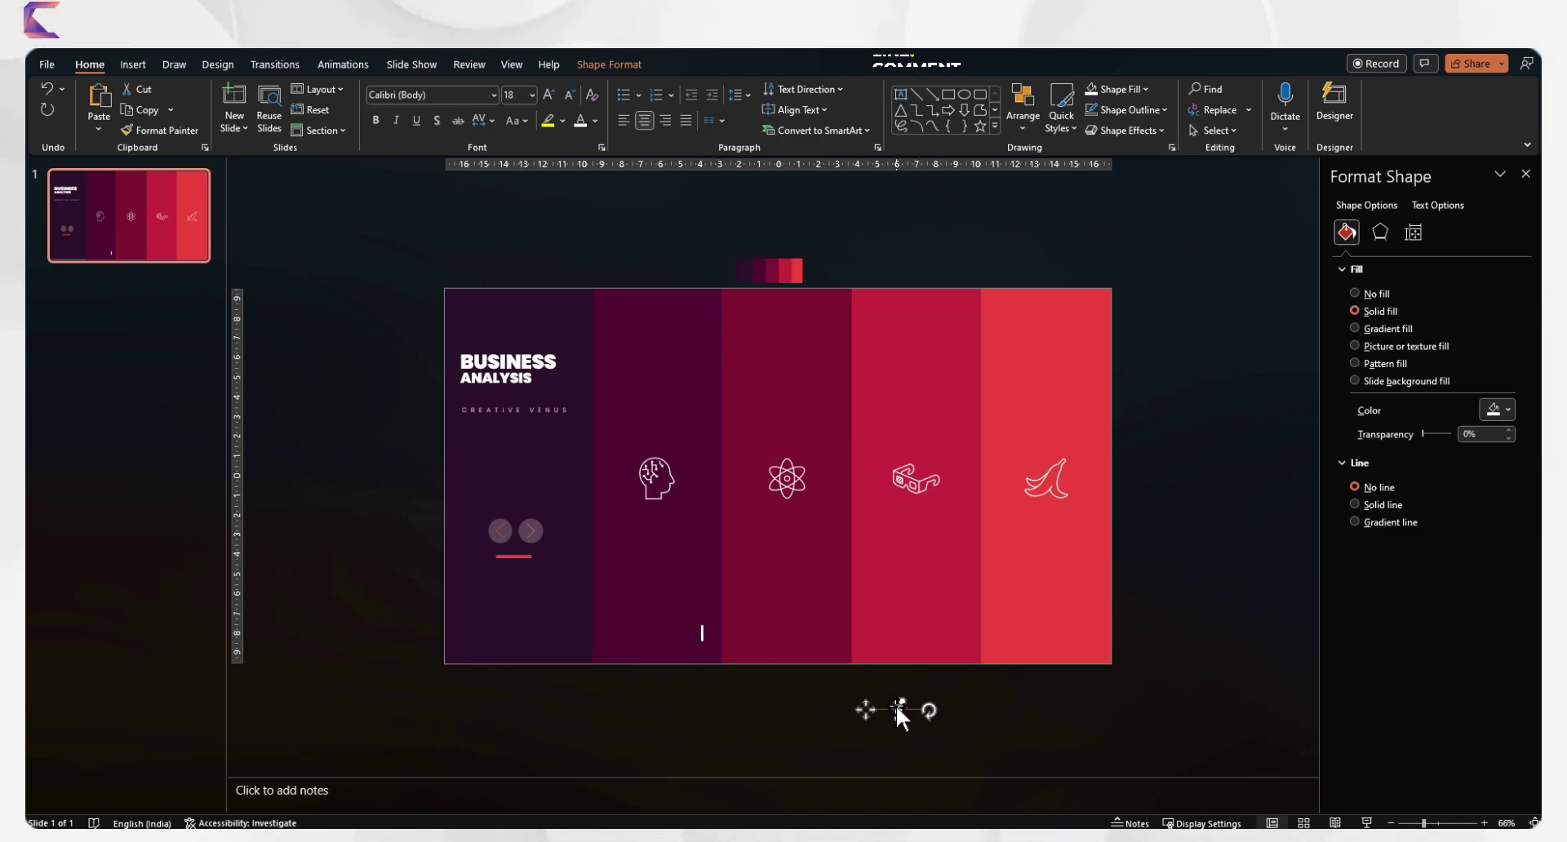
pyautogui.moveTo(899, 706); pyautogui.dragTo(835, 634)
pyautogui.hotkey('ctrl', 'd')
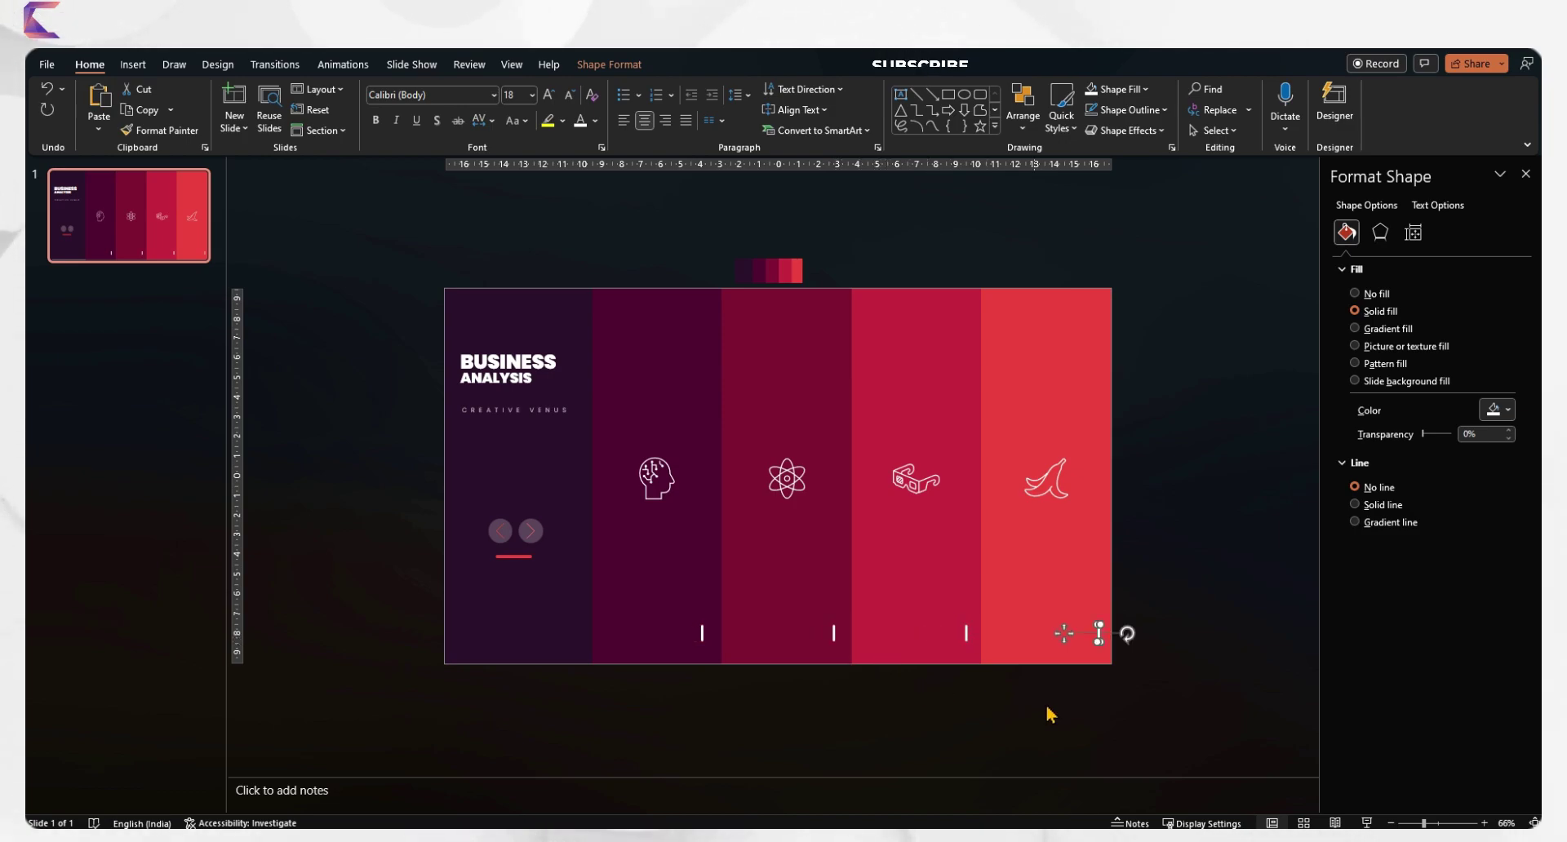
pyautogui.click(1050, 714)
# Draw a circle about 0.21 cm in diameter near the upper left corner of the second column.
pyautogui.click(133, 64)
pyautogui.click(324, 102)
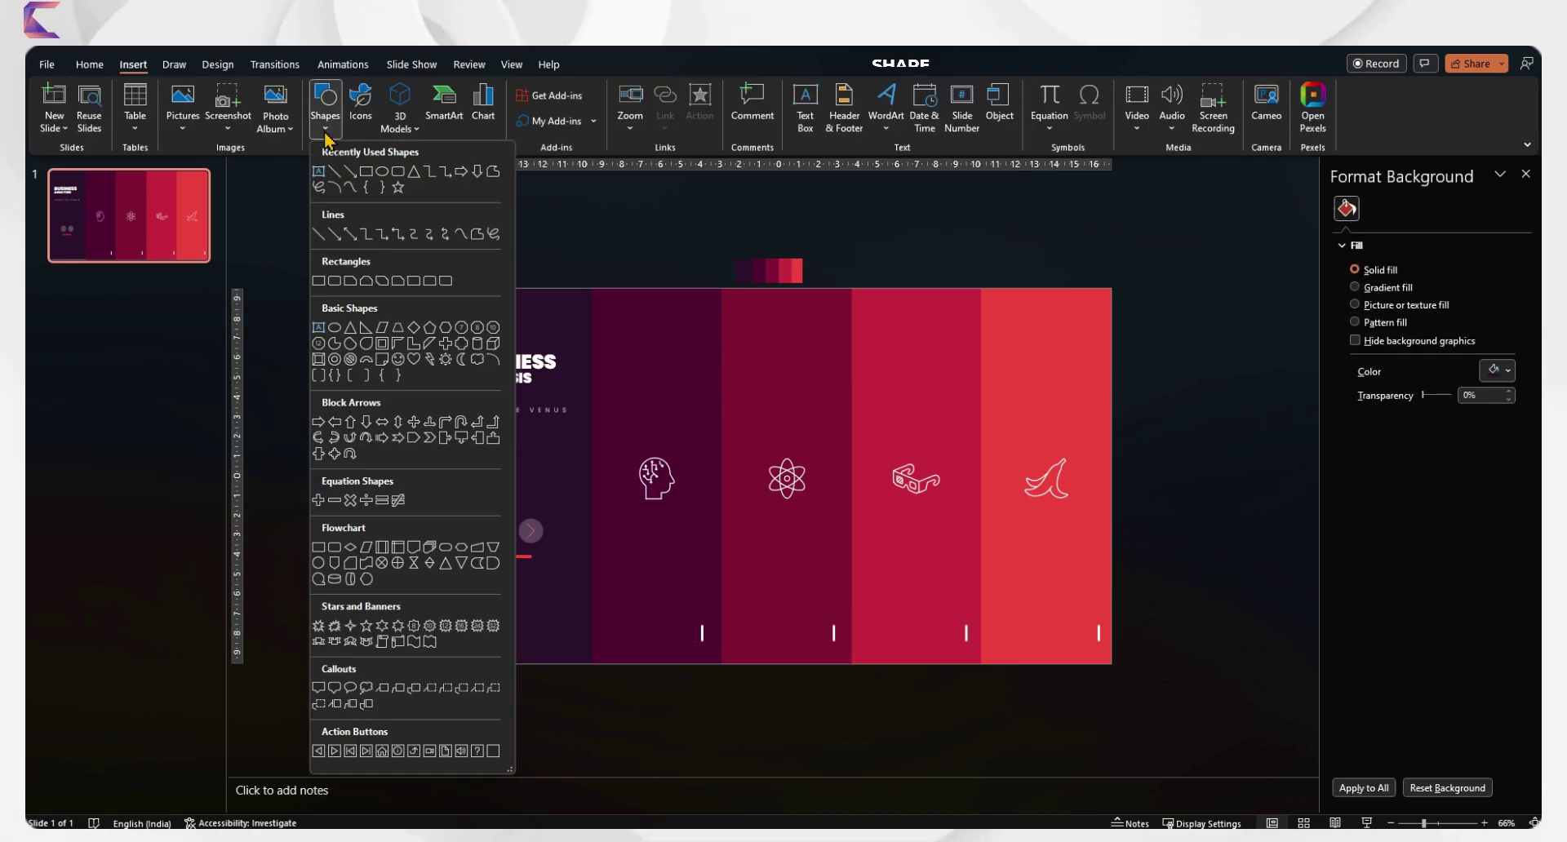
pyautogui.click(384, 172)
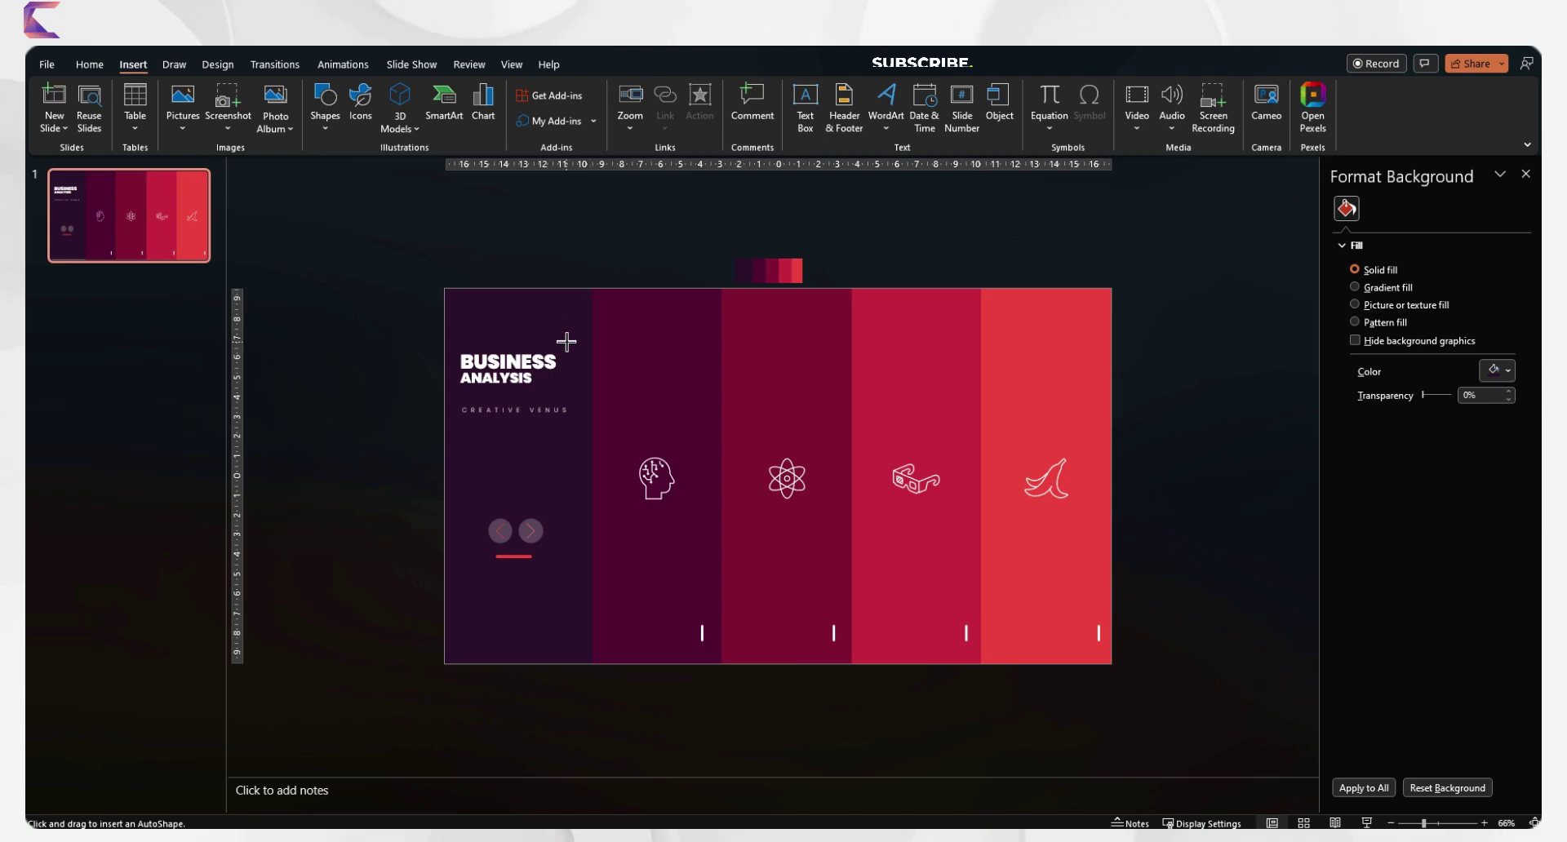
pyautogui.keyDown('ctrl'); pyautogui.scroll(10, 608, 329); pyautogui.keyUp('ctrl')
pyautogui.scroll(5, 385, 286)
pyautogui.hscroll(-6, 409, 294)
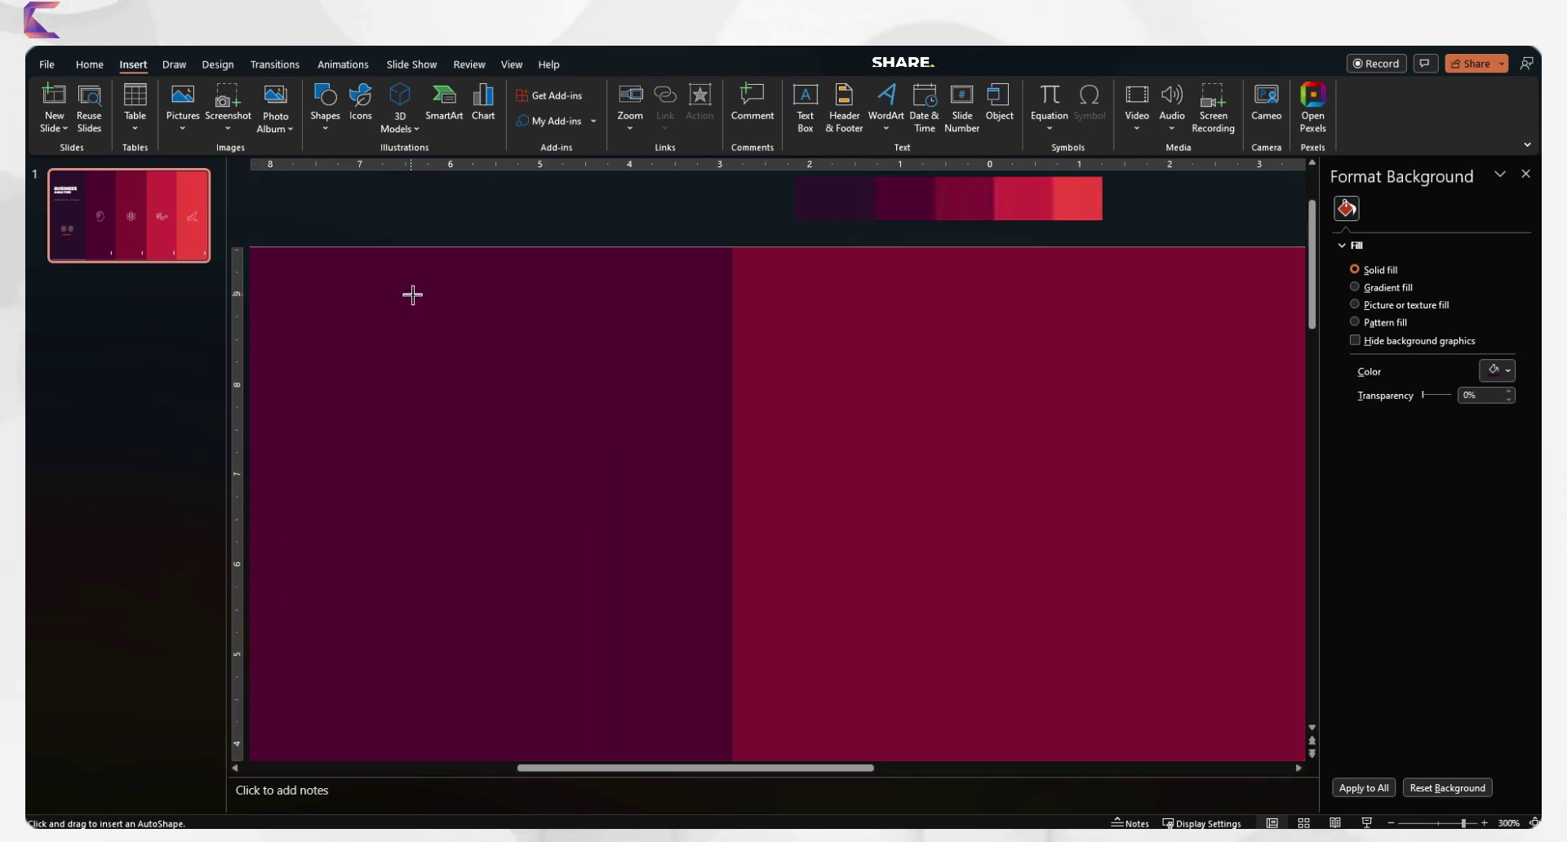
pyautogui.moveTo(447, 280); pyautogui.dragTo(467, 301)
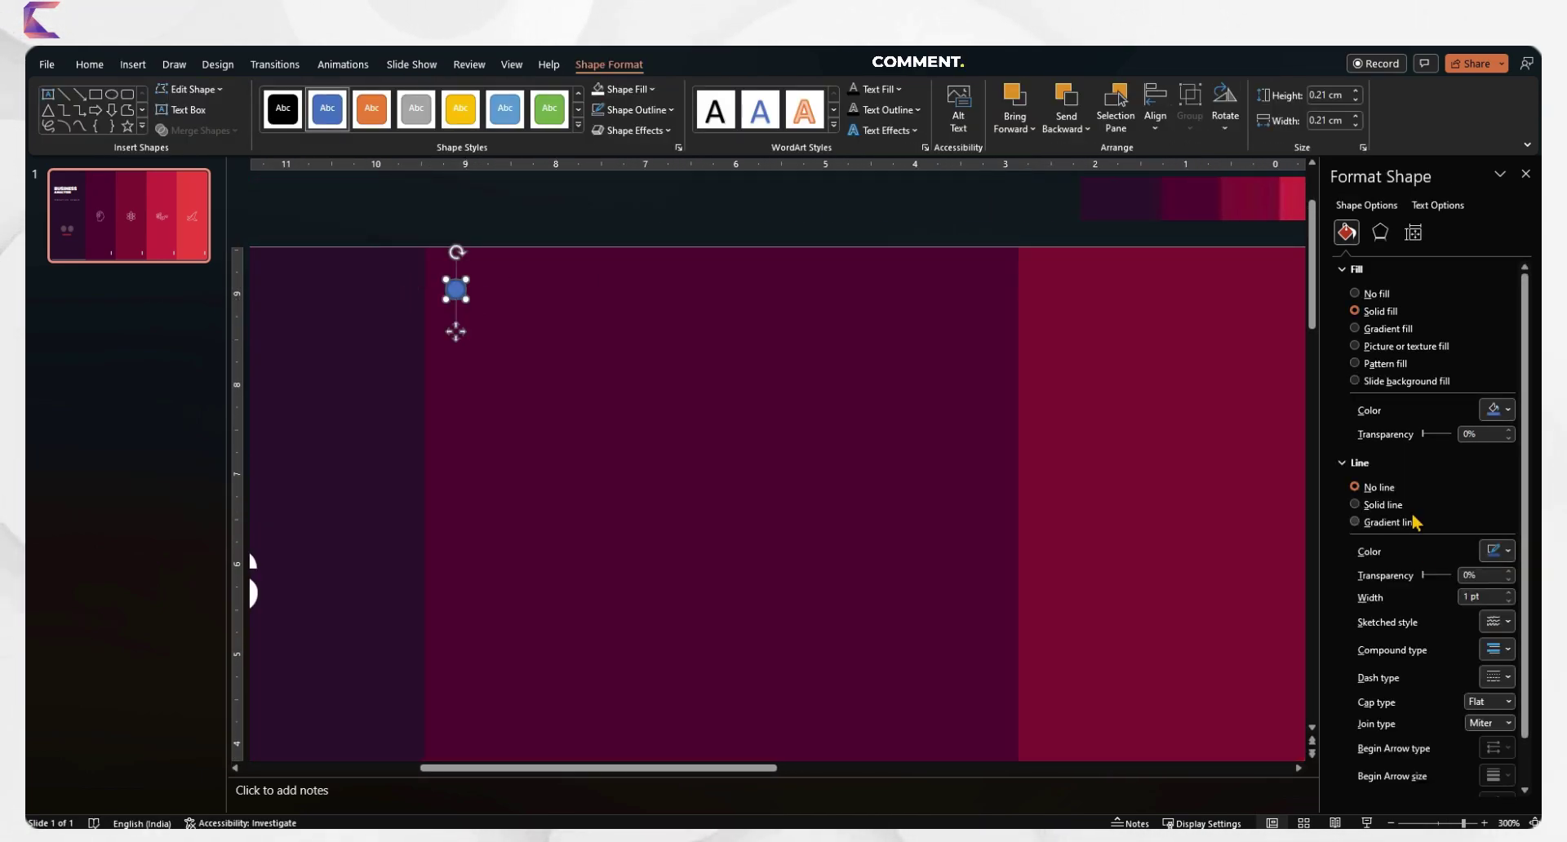
# Fill the small circle white with no outline and shrink it to about 0.15 cm in diameter.
pyautogui.click(1496, 551)
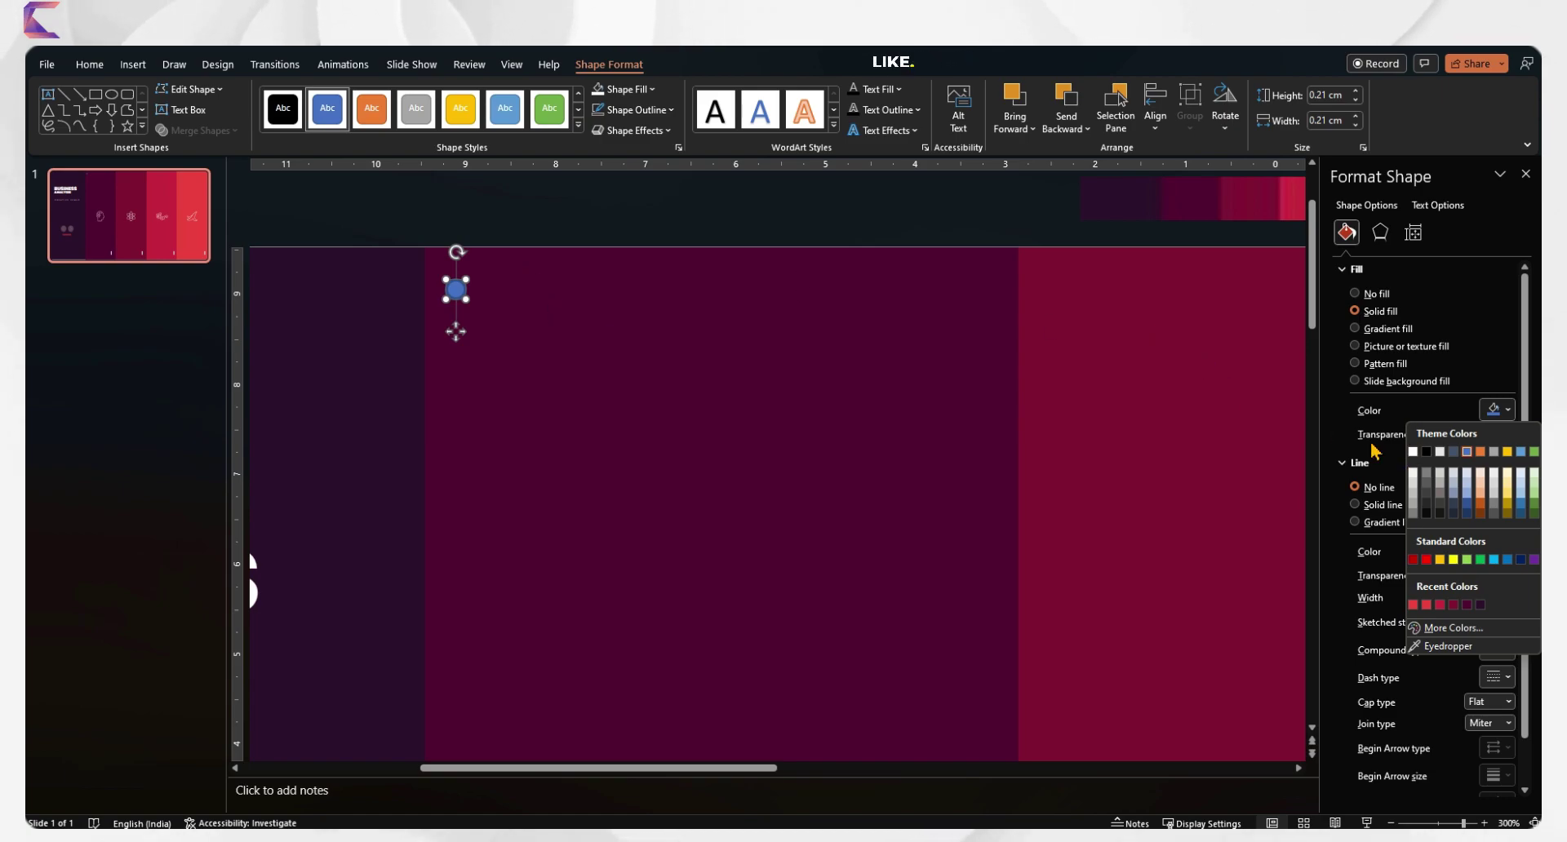
pyautogui.click(1414, 462)
pyautogui.click(1354, 487)
pyautogui.scroll(1, 436, 306)
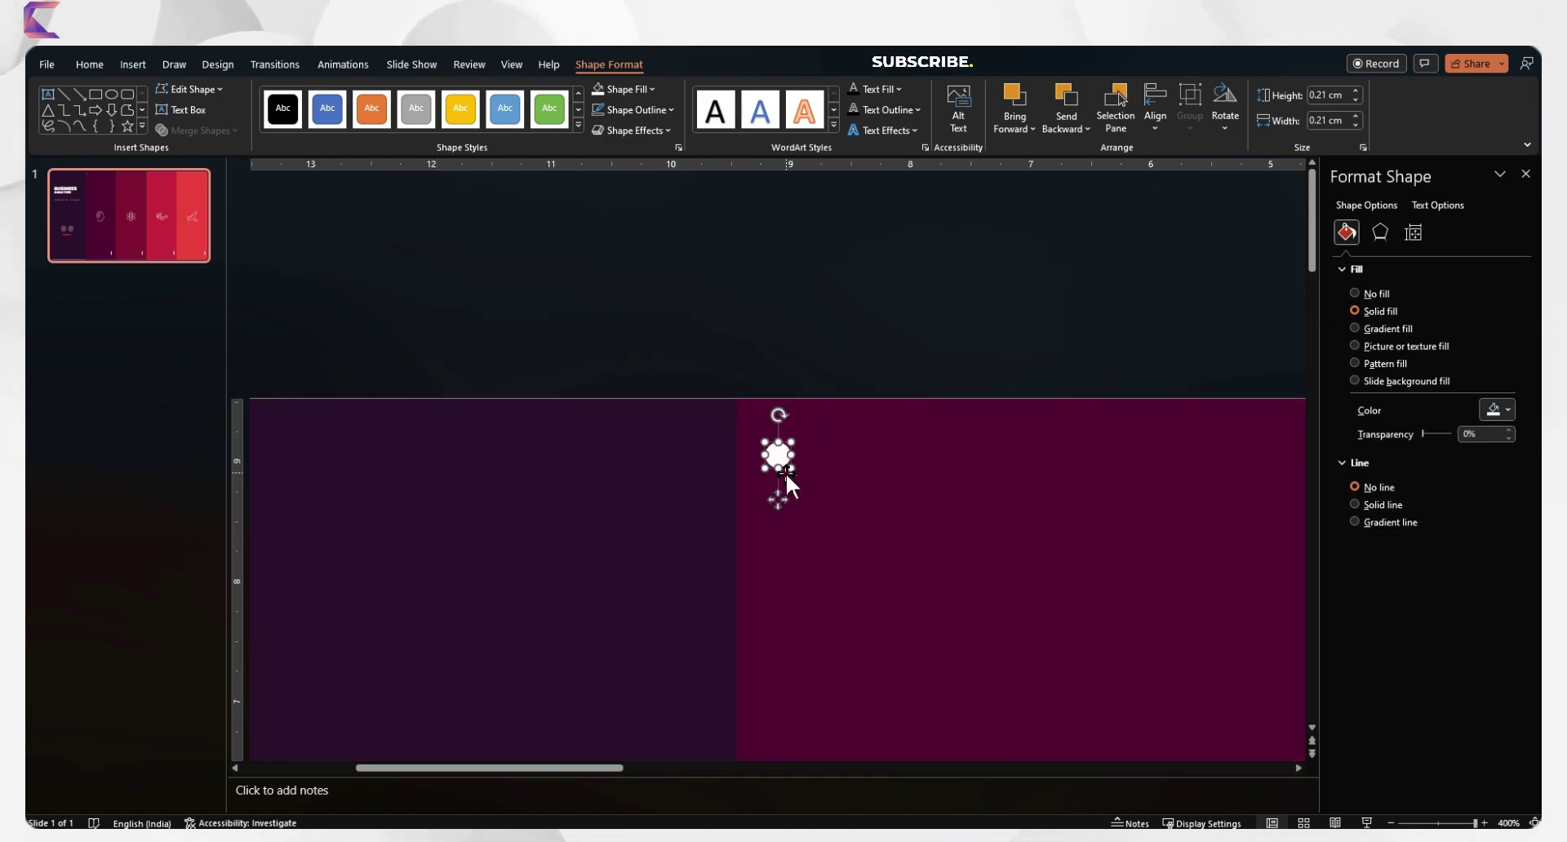
pyautogui.moveTo(789, 466); pyautogui.dragTo(776, 465)
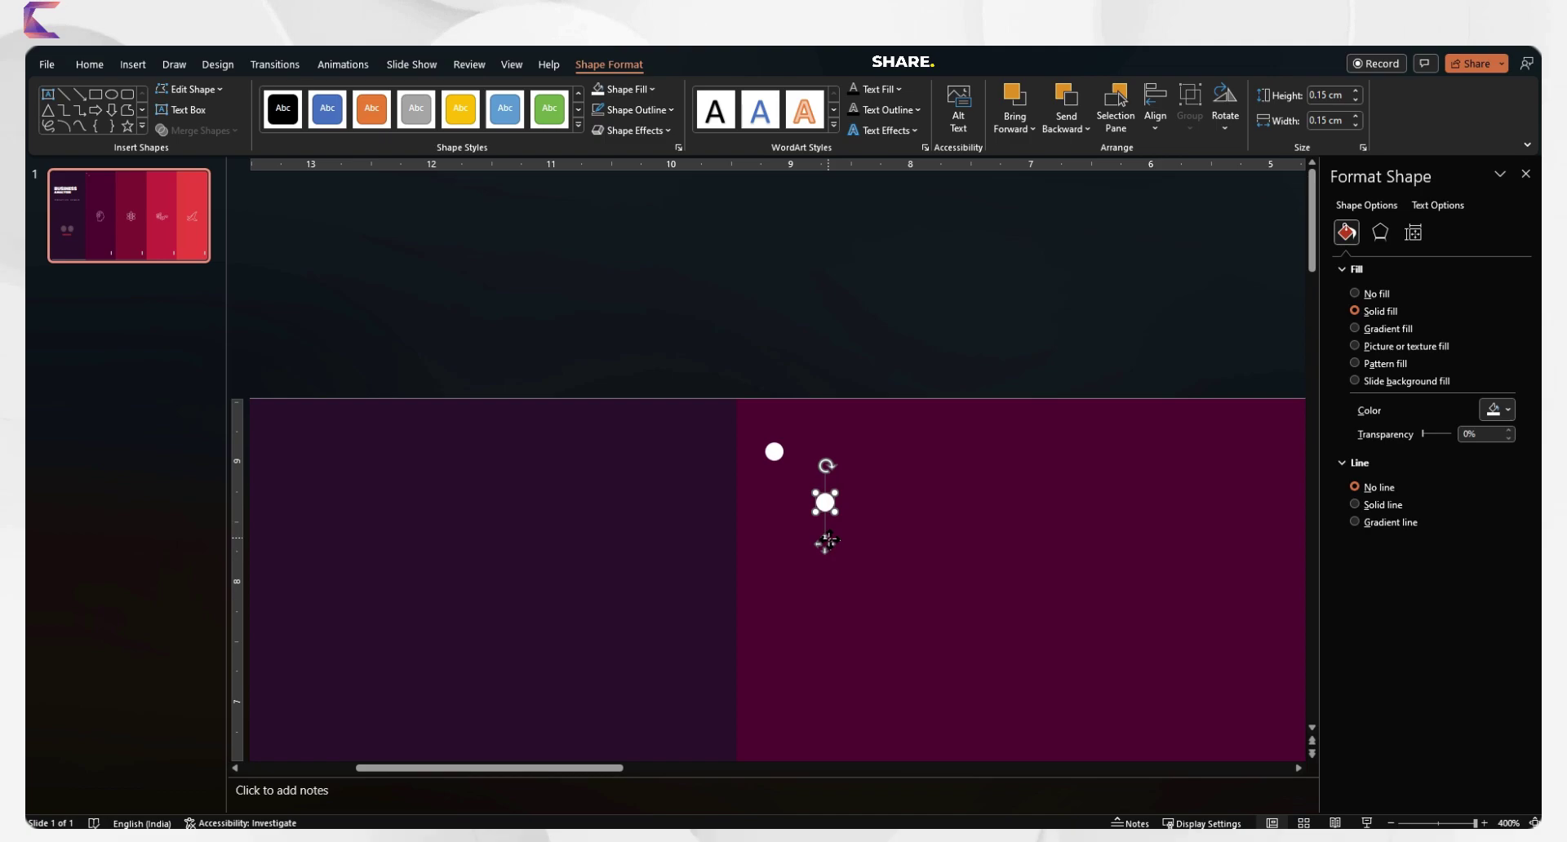
# Place two copies of the dot beside it in an evenly spaced row and group the three dots.
pyautogui.moveTo(826, 540); pyautogui.dragTo(803, 492)
pyautogui.hotkey('ctrl', 'd')
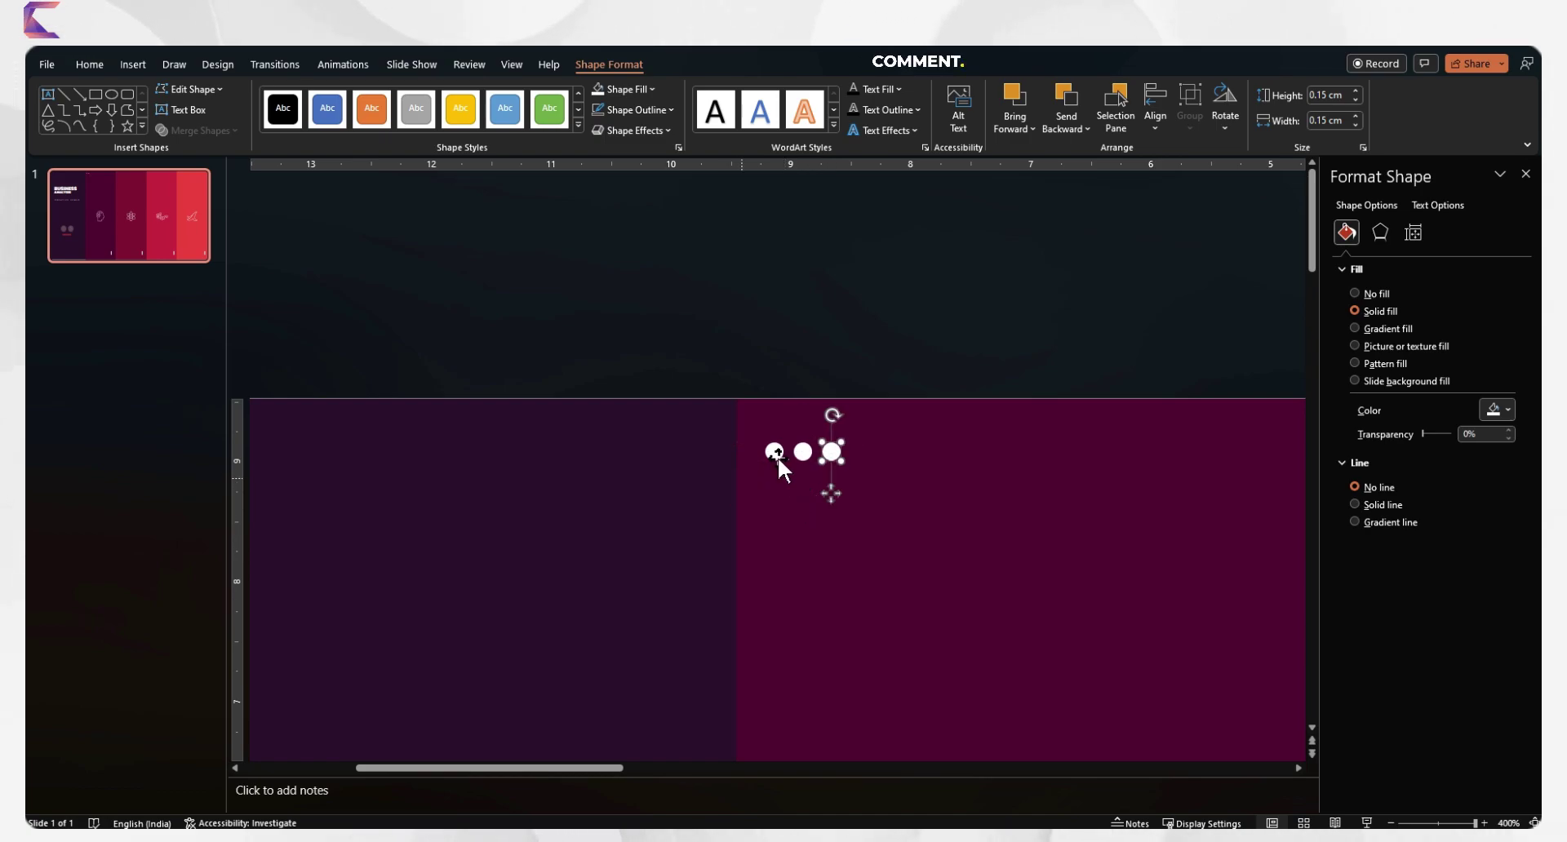
pyautogui.moveTo(718, 372); pyautogui.dragTo(895, 518)
pyautogui.hotkey('ctrl', 'g')
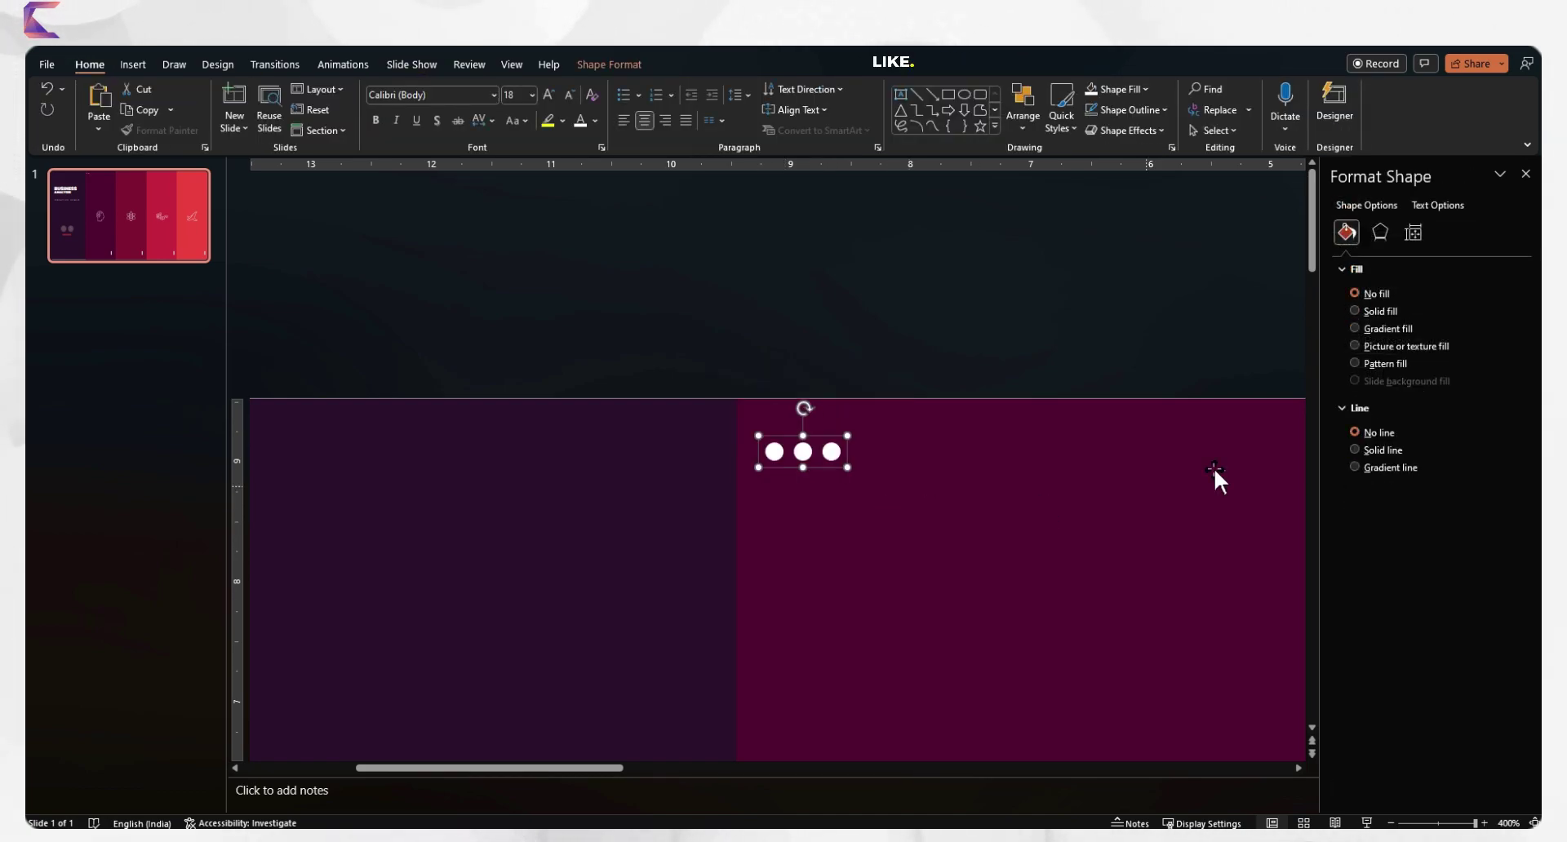
# Give the three-dot group a solid white fill with 45% transparency.
pyautogui.click(1377, 311)
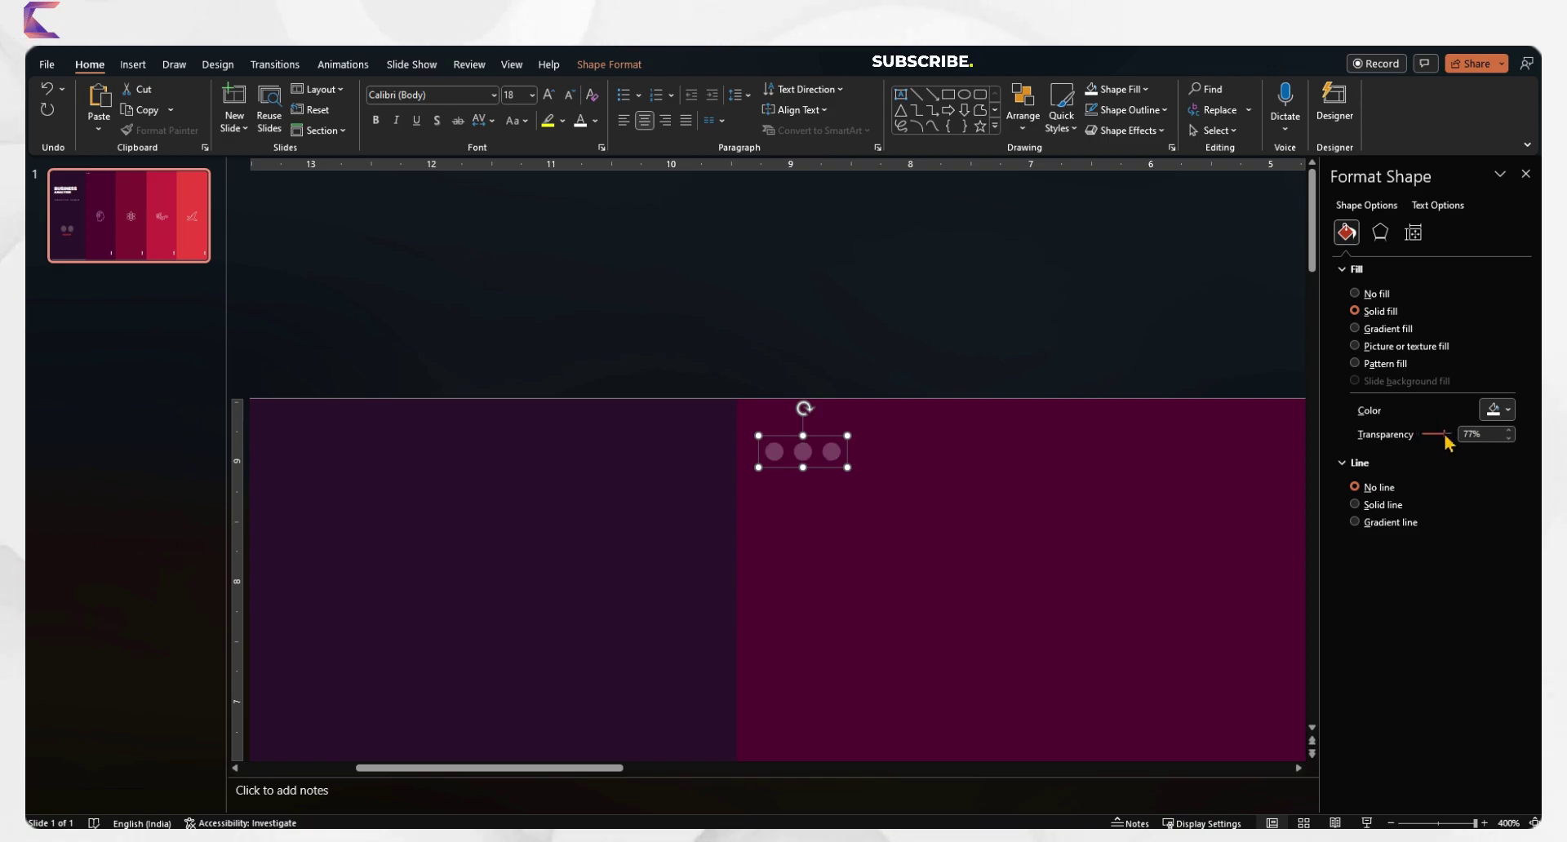
pyautogui.moveTo(1444, 435); pyautogui.dragTo(1435, 434)
pyautogui.scroll(-10, 1093, 433)
pyautogui.click(1133, 432)
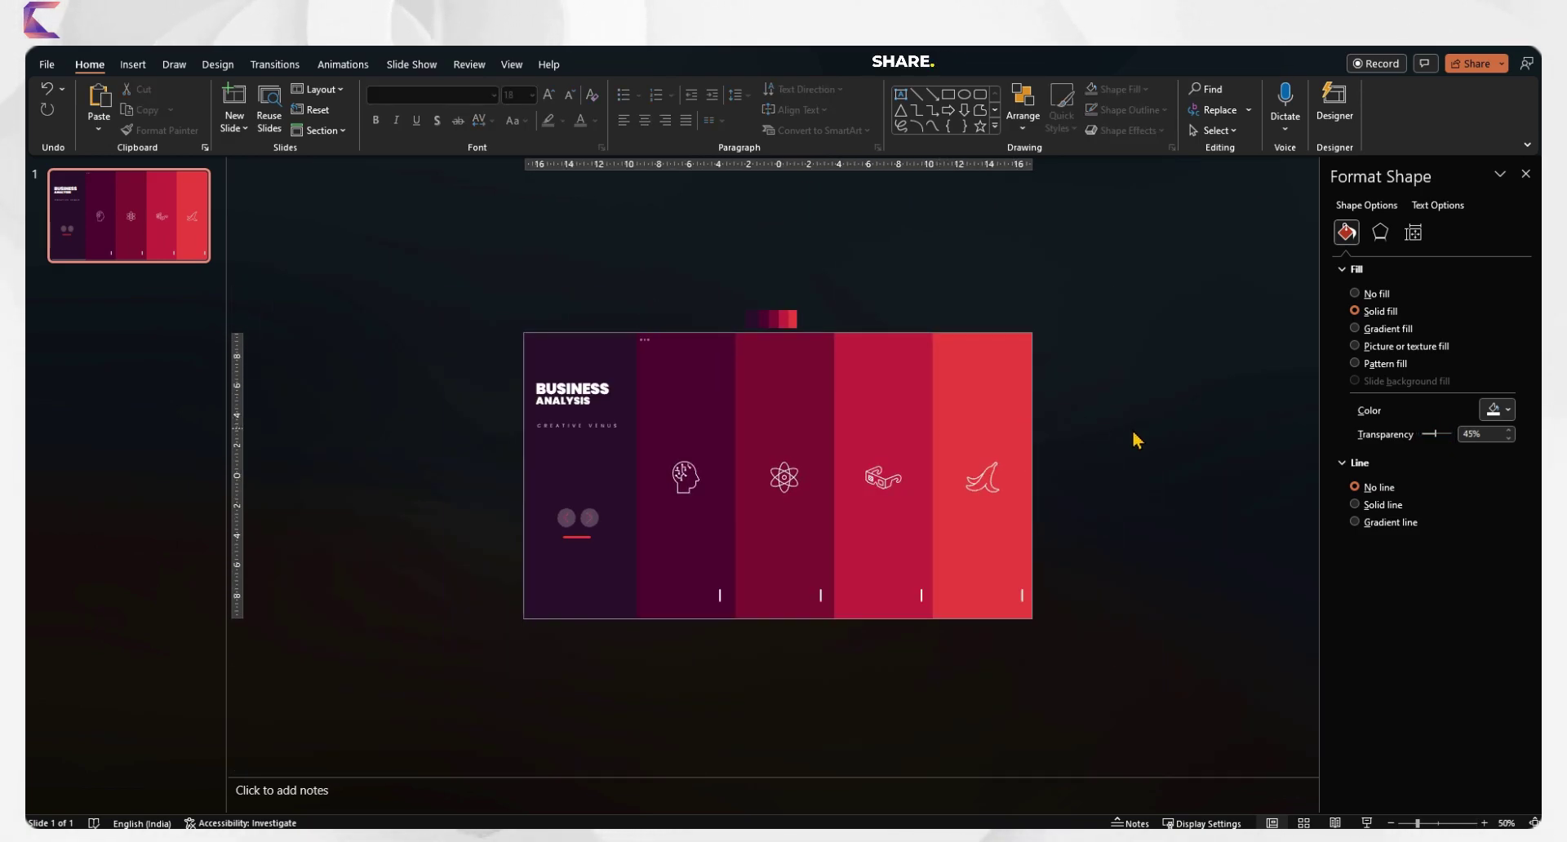
# Copy the three-dot group to the same upper left position in each of the three remaining columns.
pyautogui.scroll(3, 1137, 441)
pyautogui.click(581, 272)
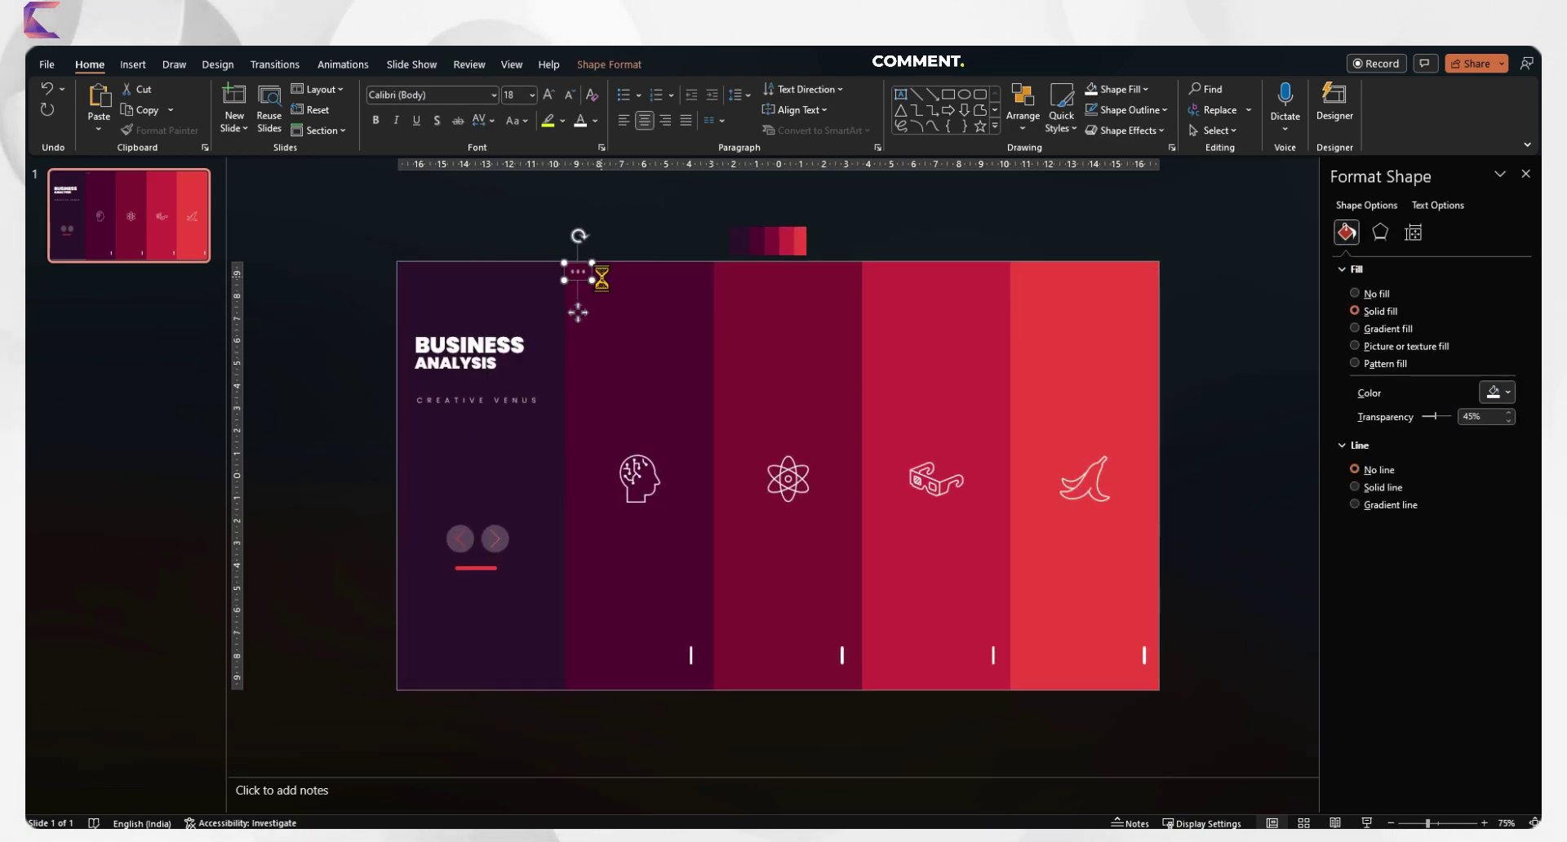
pyautogui.moveTo(577, 312); pyautogui.dragTo(733, 319)
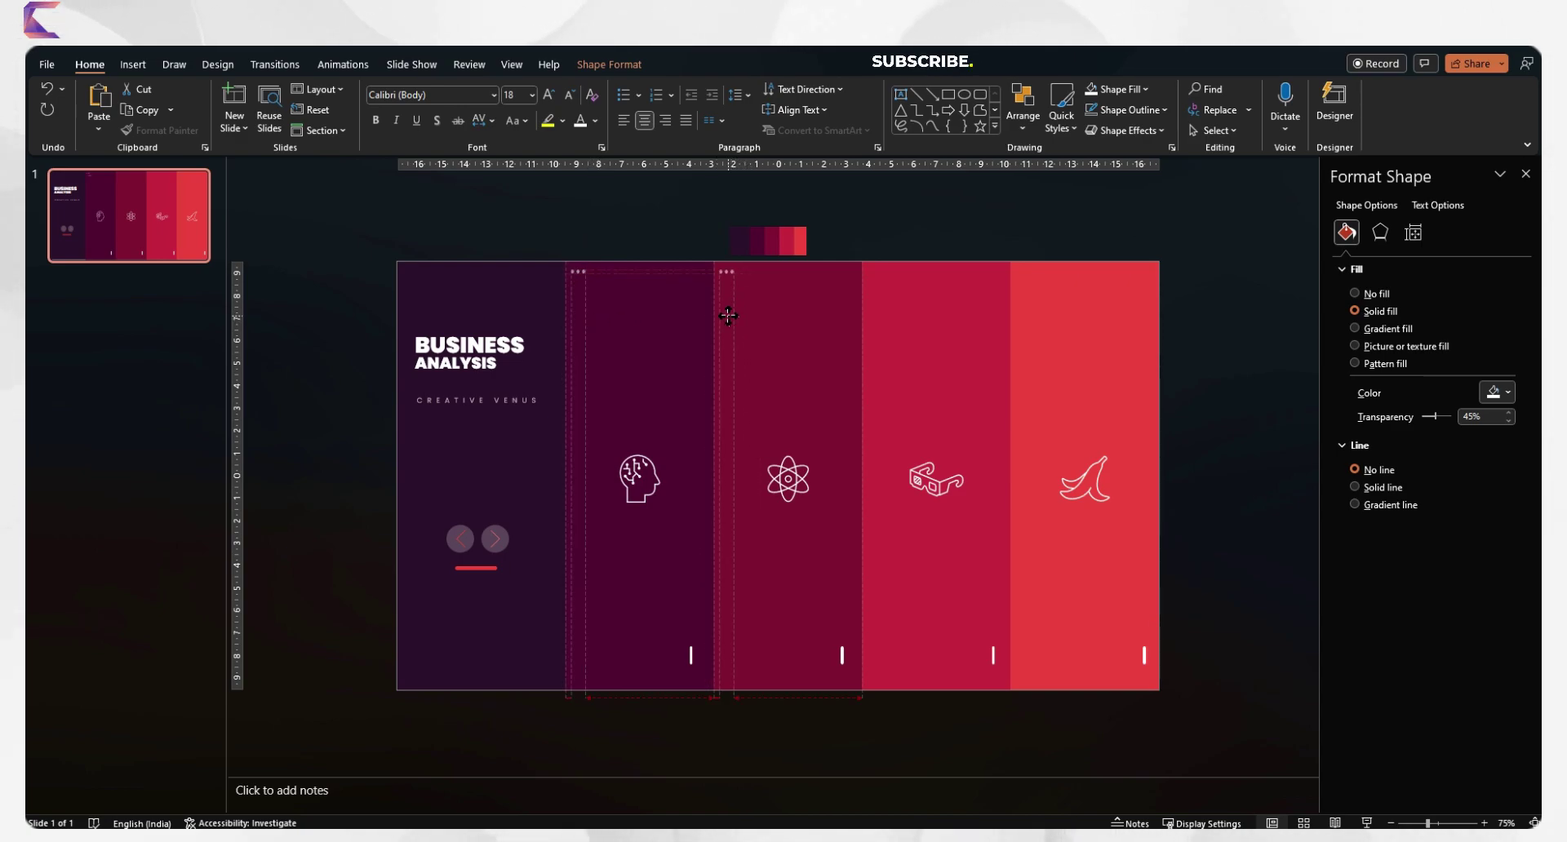
pyautogui.hotkey('ctrl', 'd')
pyautogui.hotkey('ctrl', 'd')
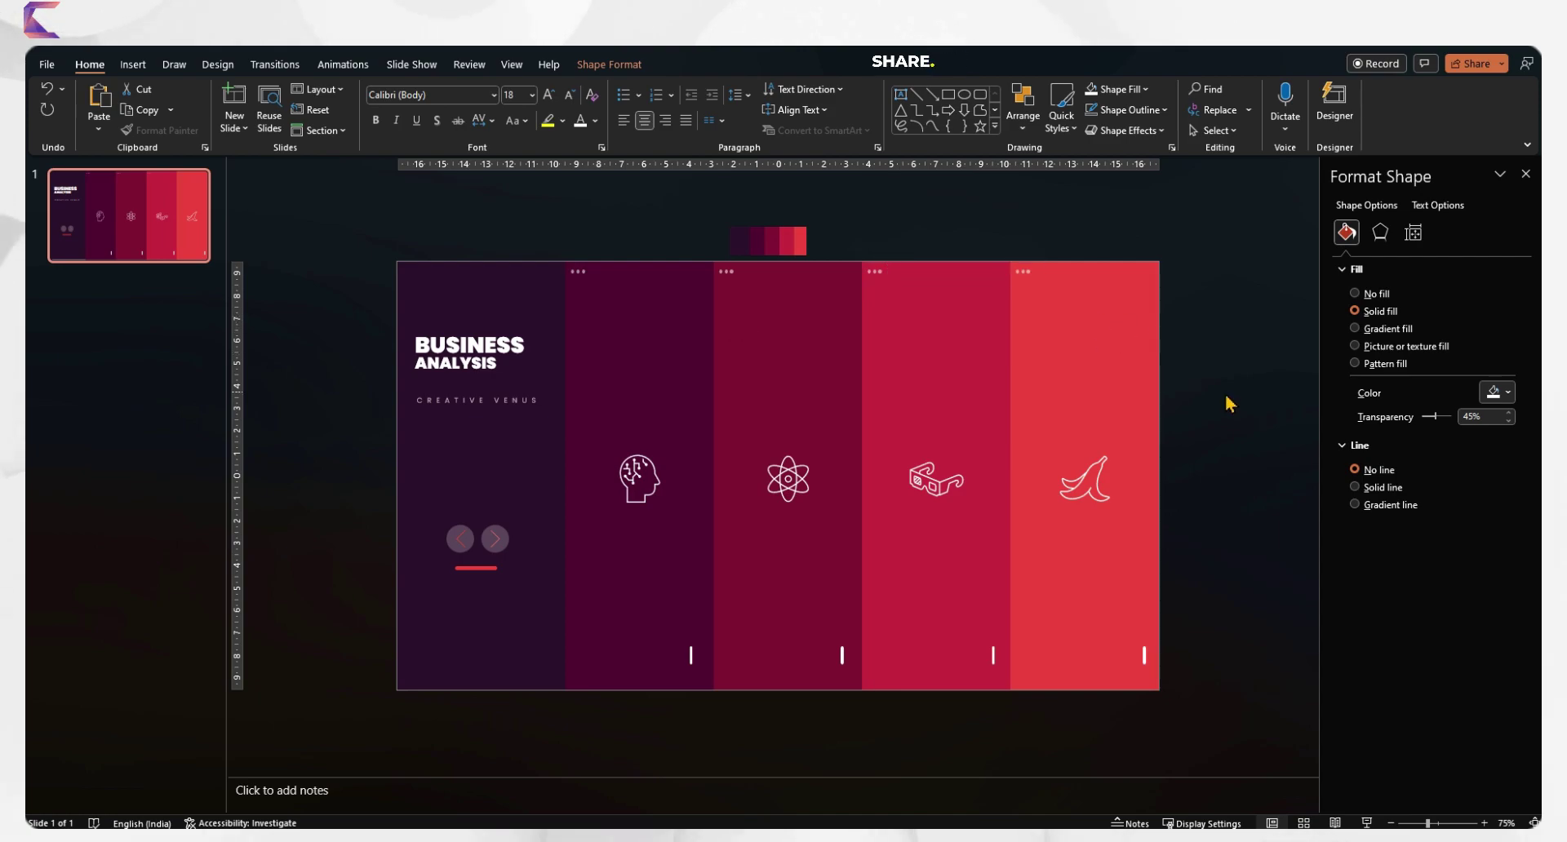
# Place a copy of the red horizontal bar near the upper left of the second column, below the dots.
pyautogui.click(477, 567)
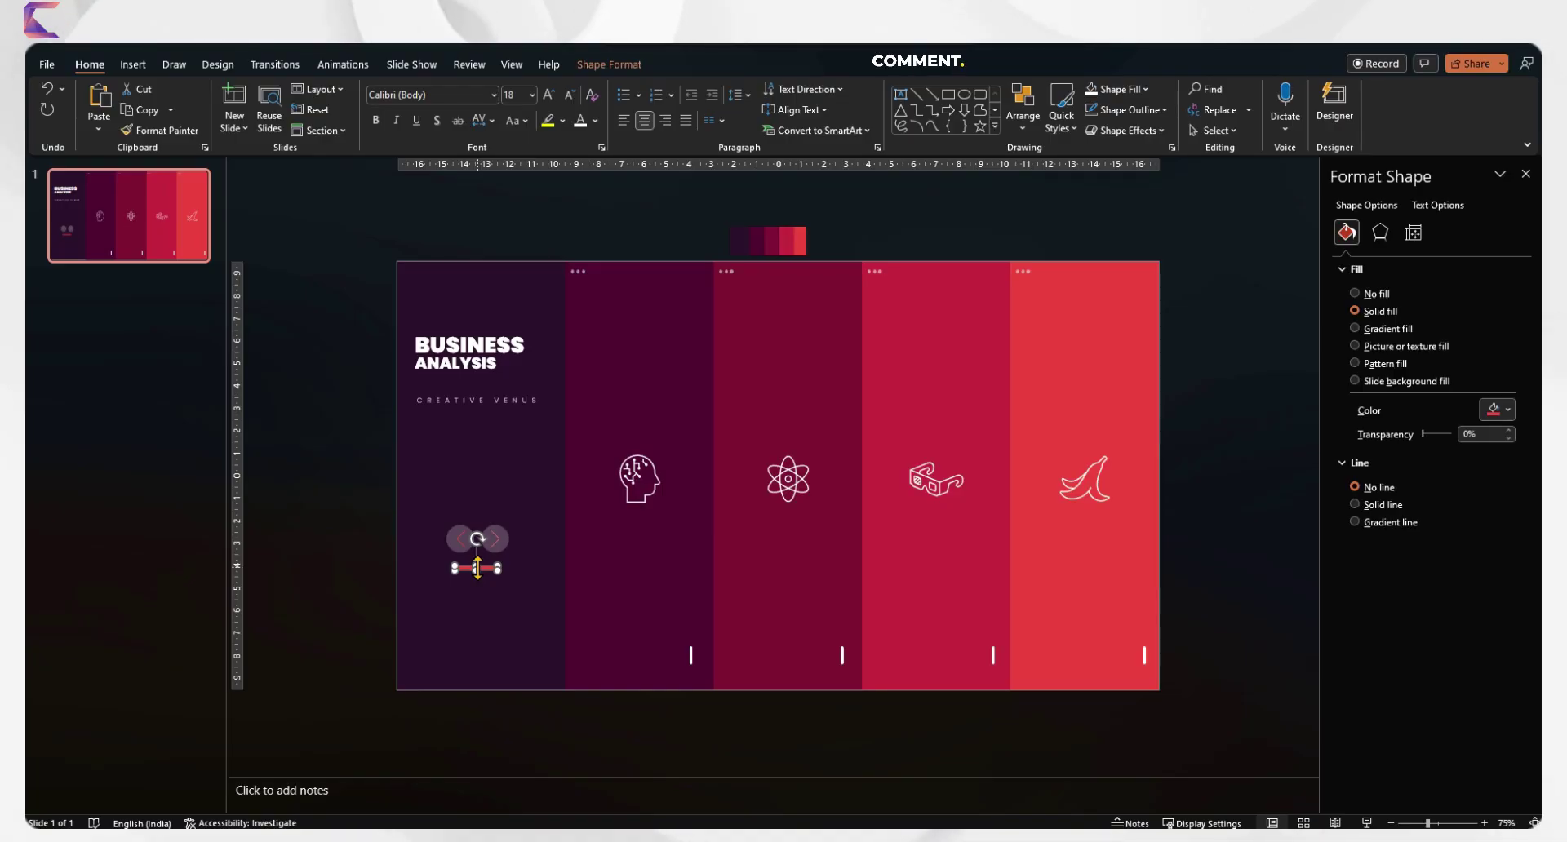
pyautogui.moveTo(490, 570); pyautogui.dragTo(601, 328)
# Try recoloring the copied bar with a color sampled from the palette strip above the slide.
pyautogui.click(1498, 409)
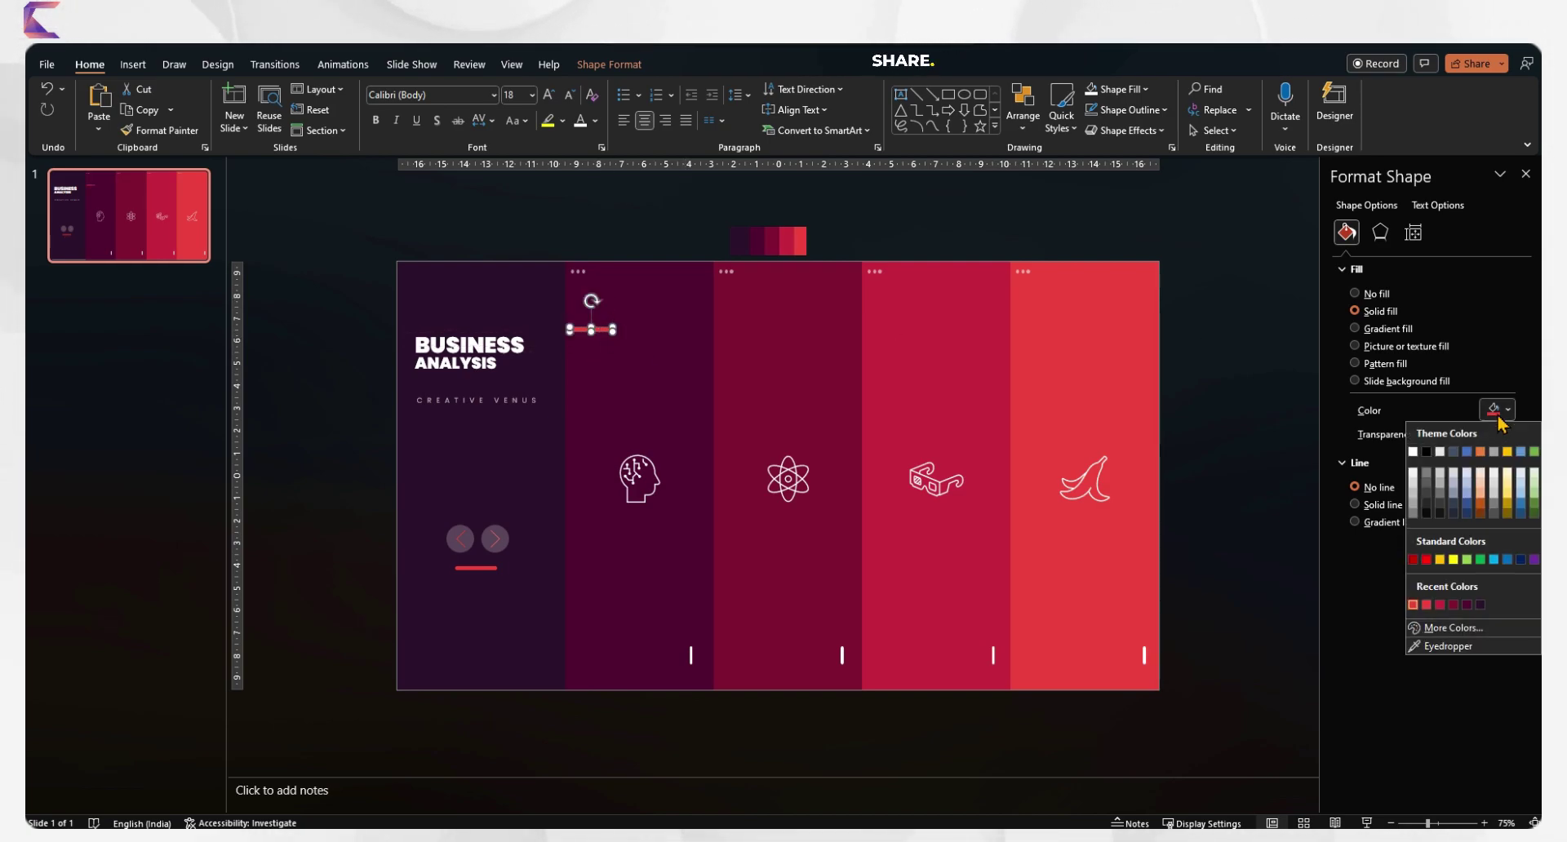
pyautogui.click(1444, 646)
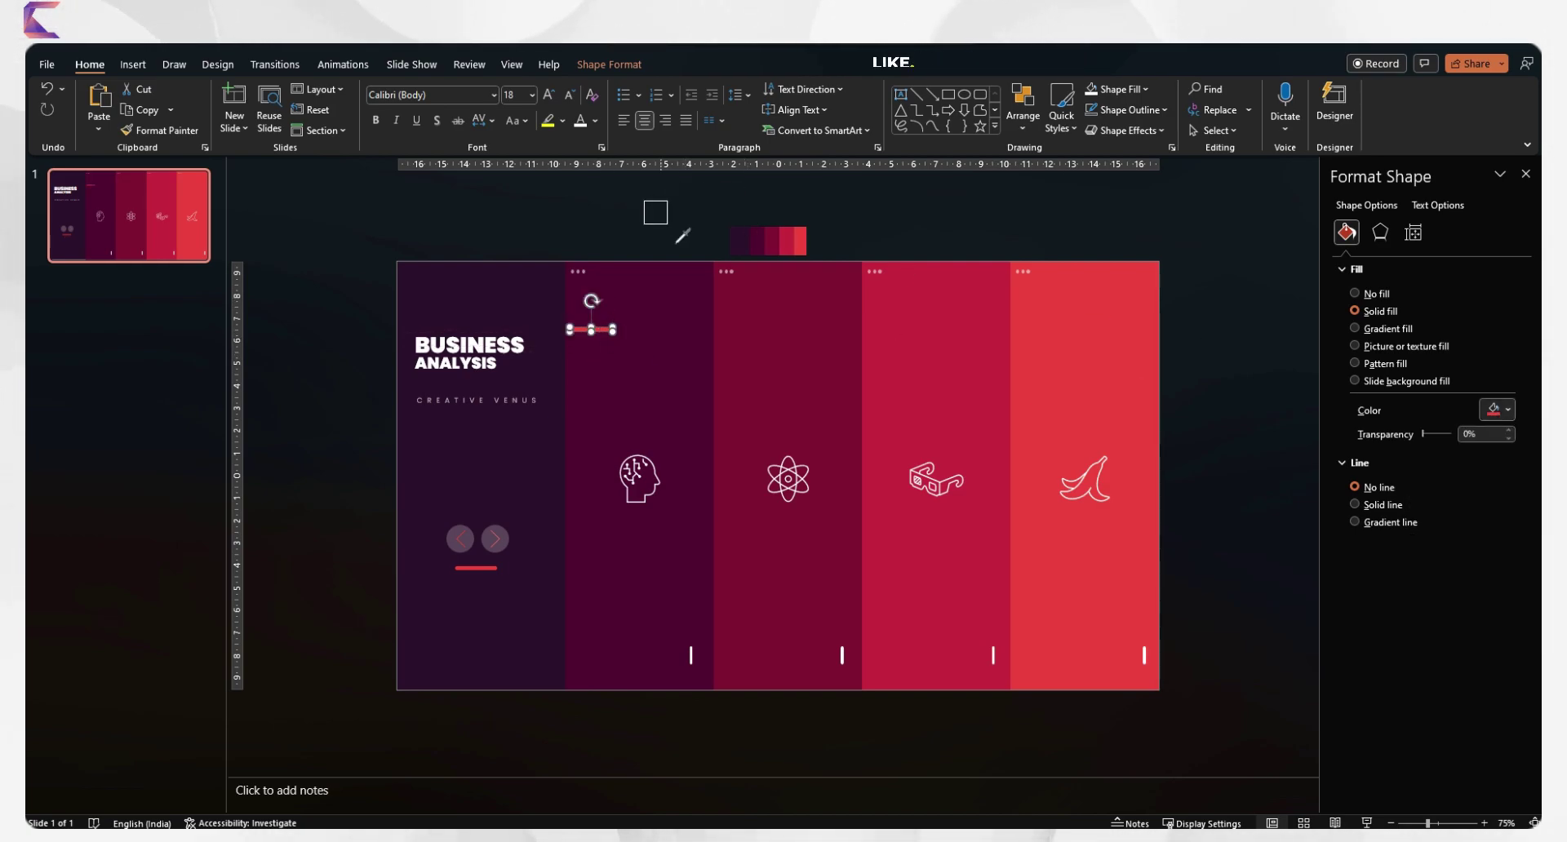
pyautogui.click(743, 241)
pyautogui.click(477, 239)
# Fill the copied horizontal bar in the second column white with 48% transparency.
pyautogui.click(592, 328)
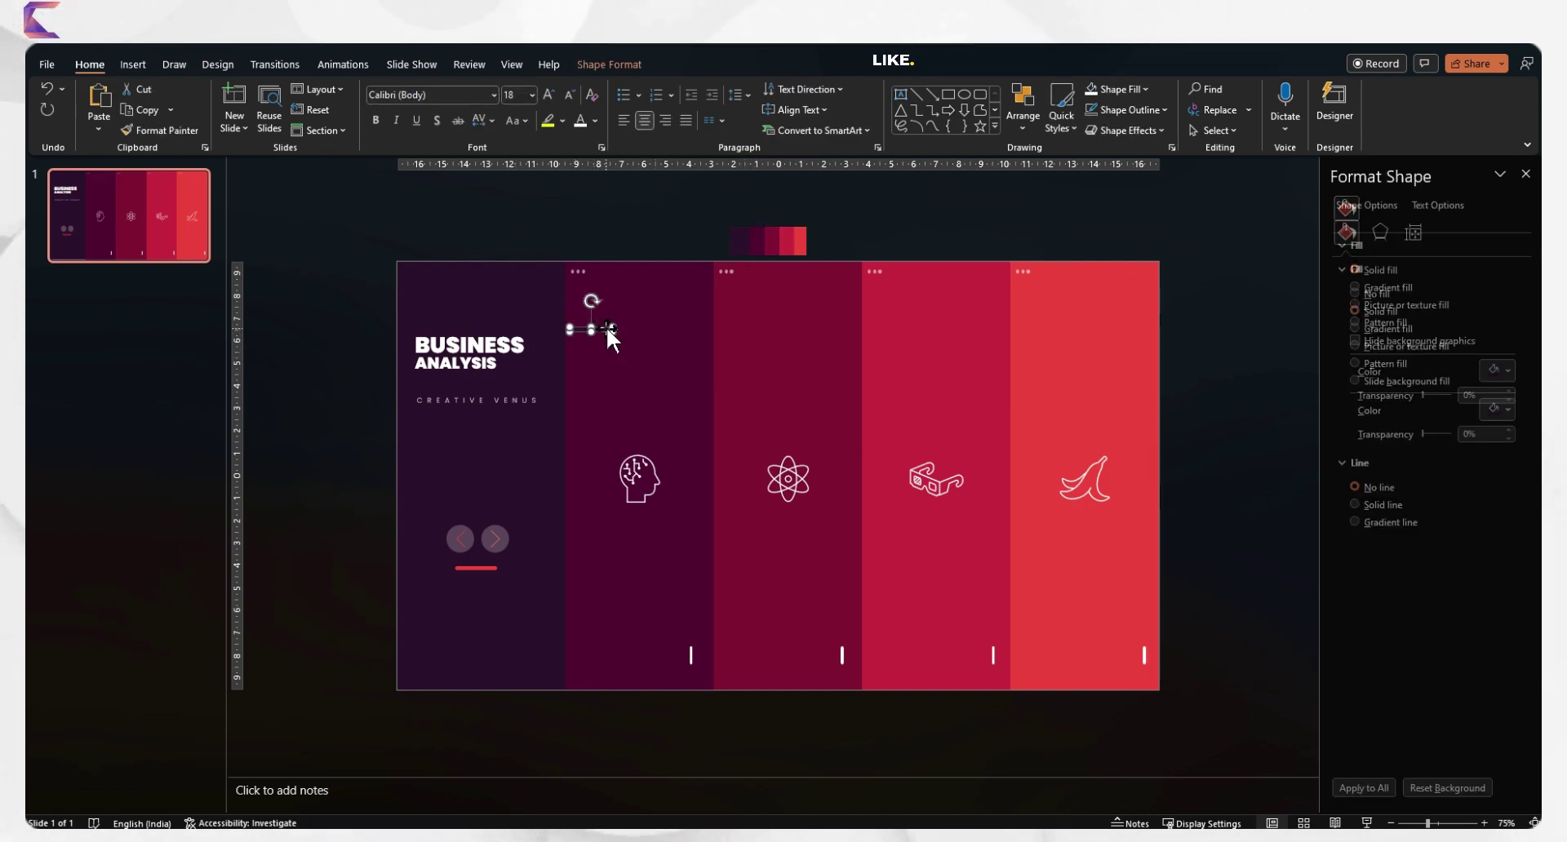
pyautogui.click(1509, 411)
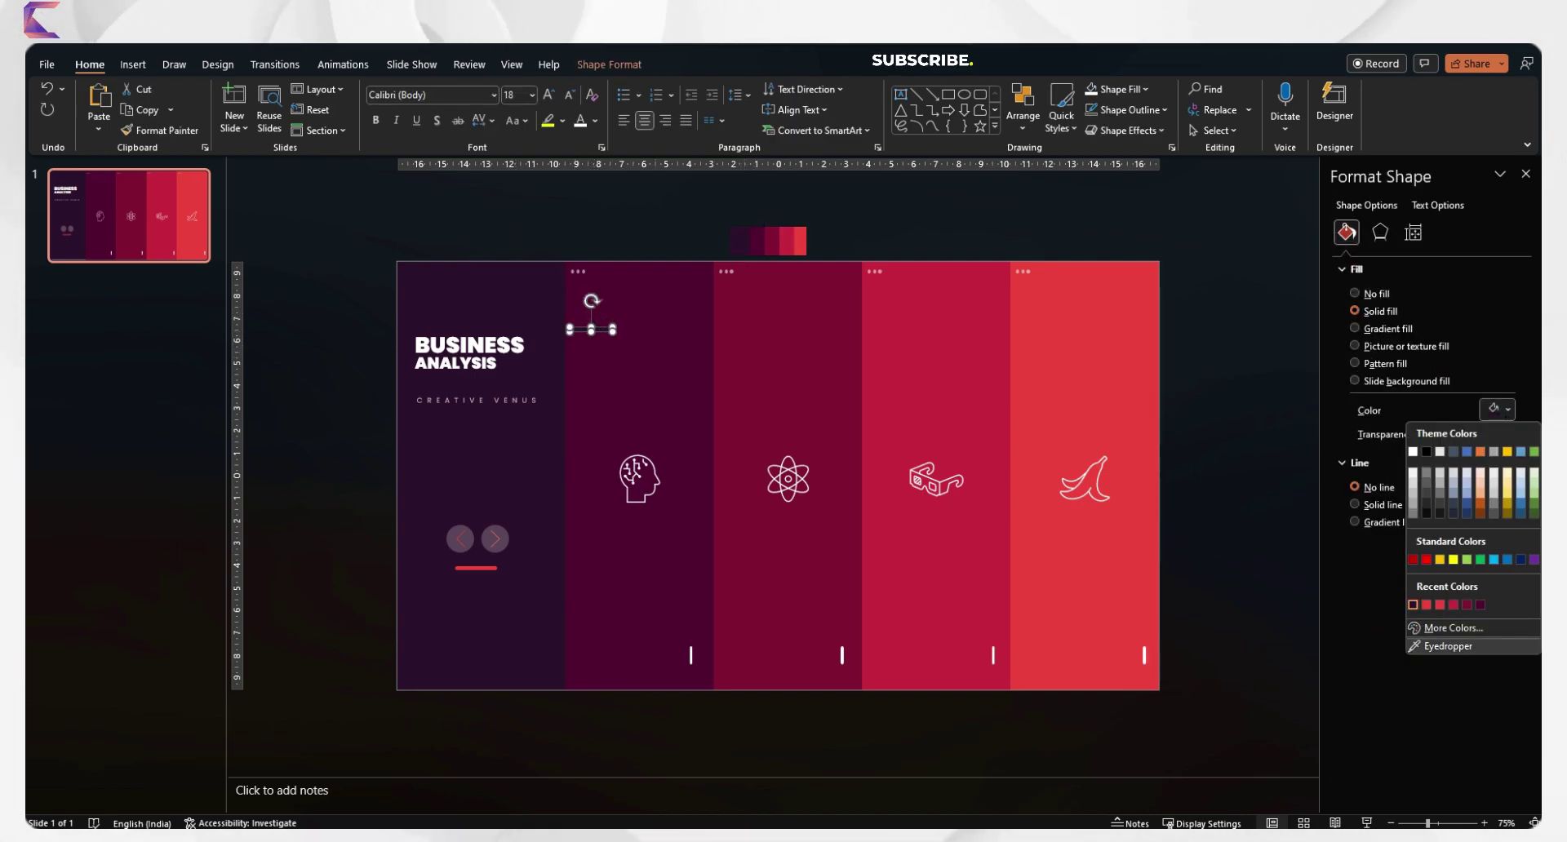
pyautogui.click(1411, 453)
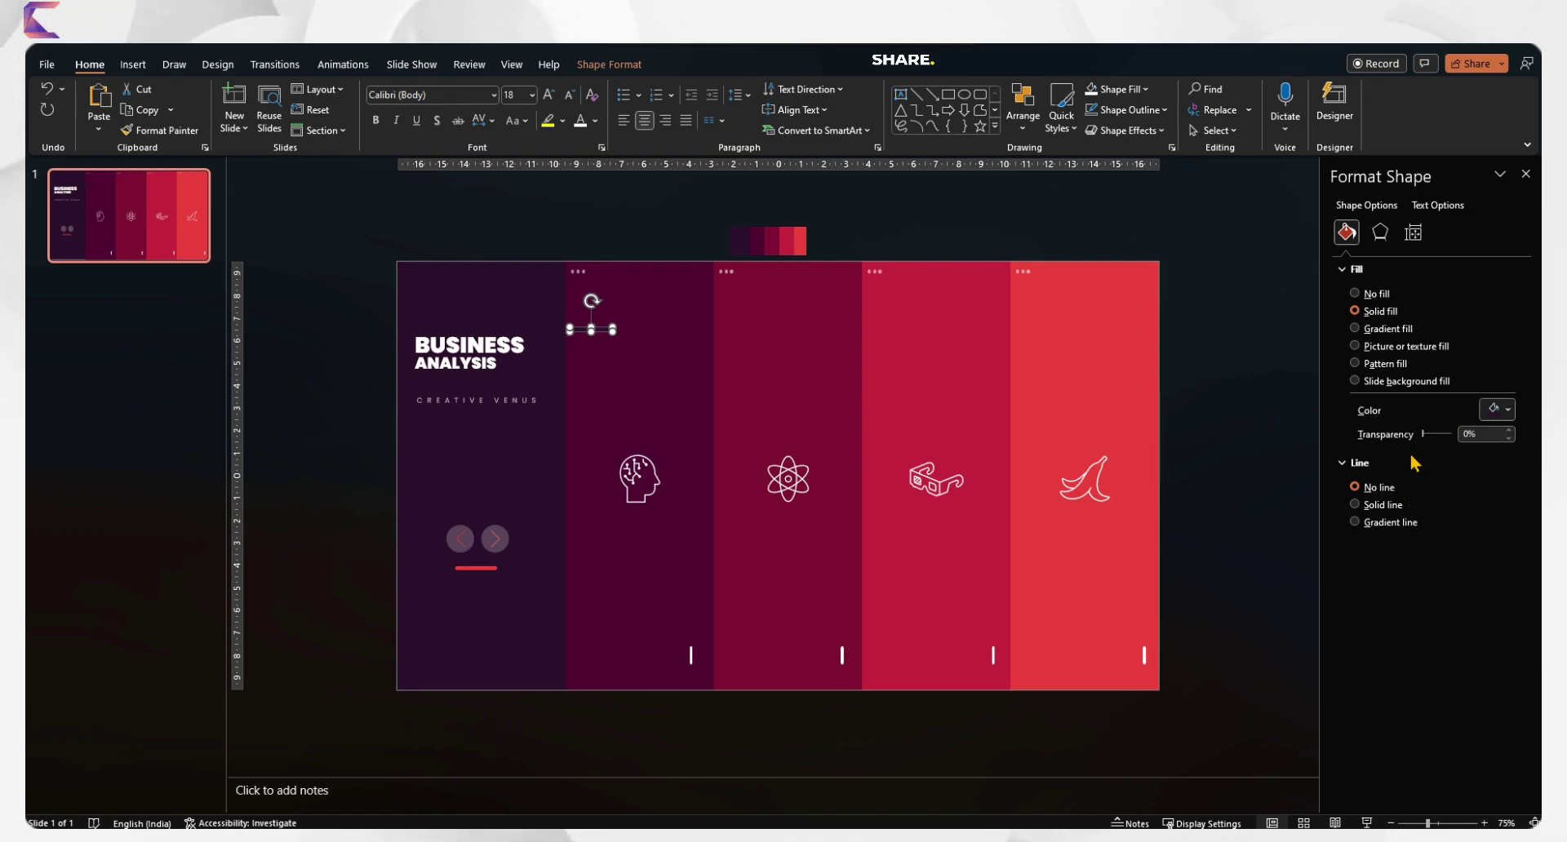
pyautogui.moveTo(1424, 439); pyautogui.dragTo(1437, 439)
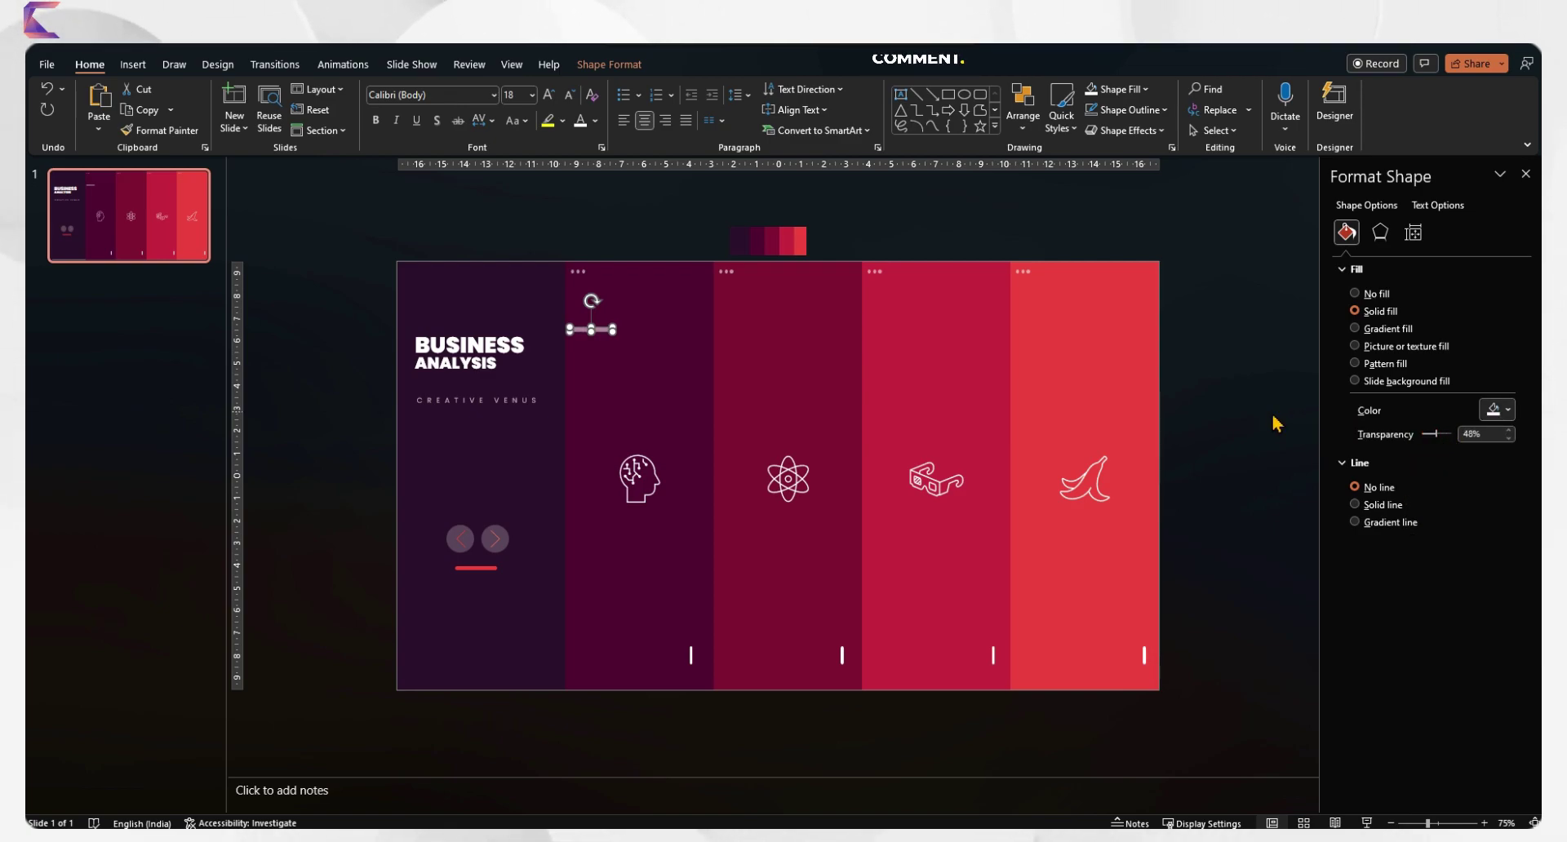
pyautogui.click(1277, 423)
# Copy the translucent horizontal bar to the same position in each of the three remaining columns.
pyautogui.click(605, 330)
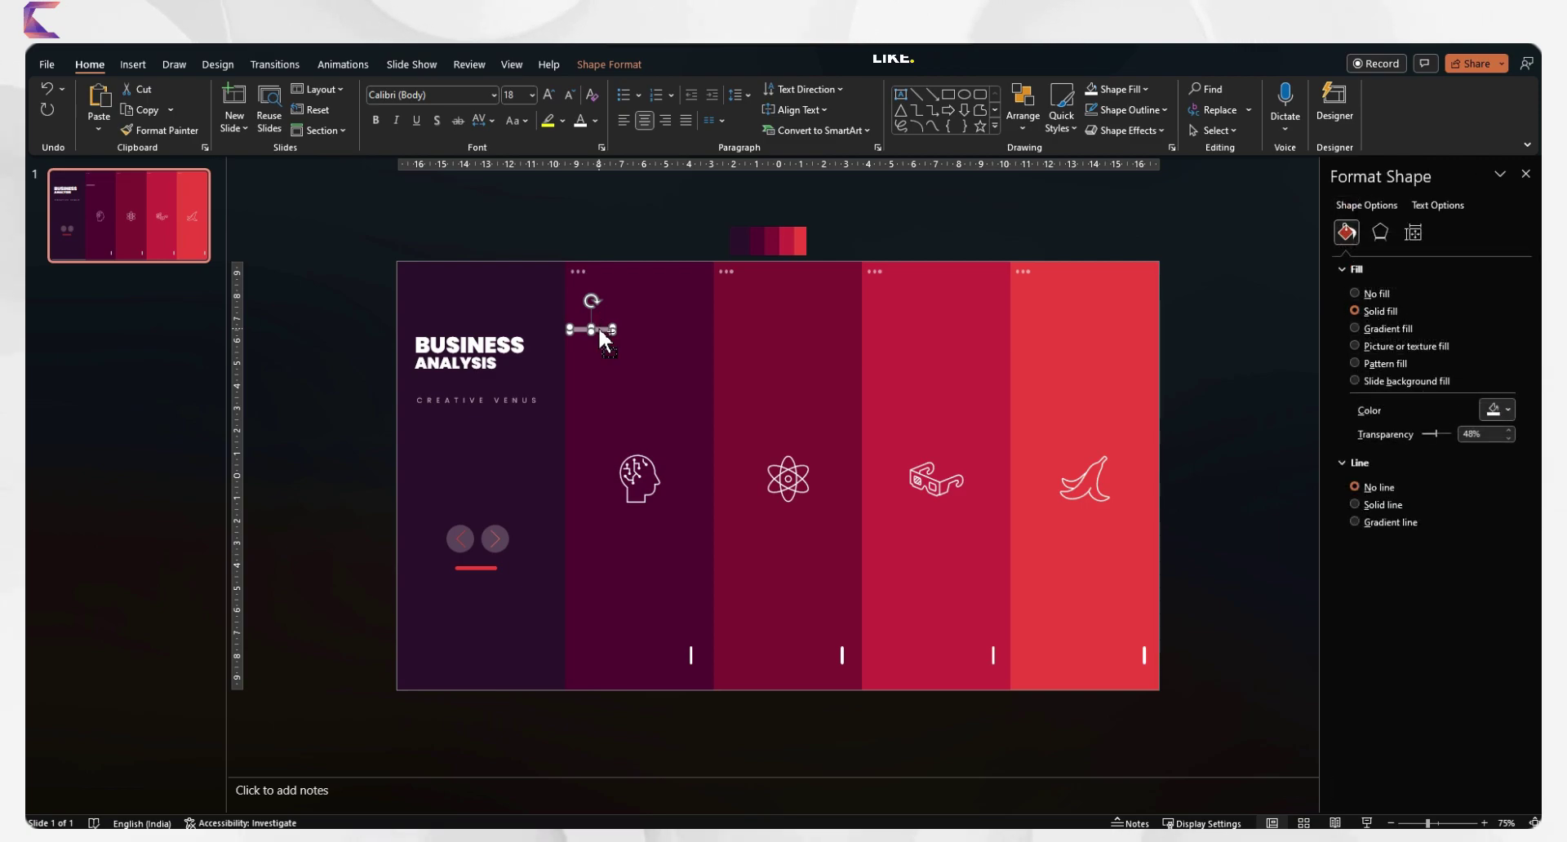
pyautogui.moveTo(612, 338); pyautogui.dragTo(748, 331)
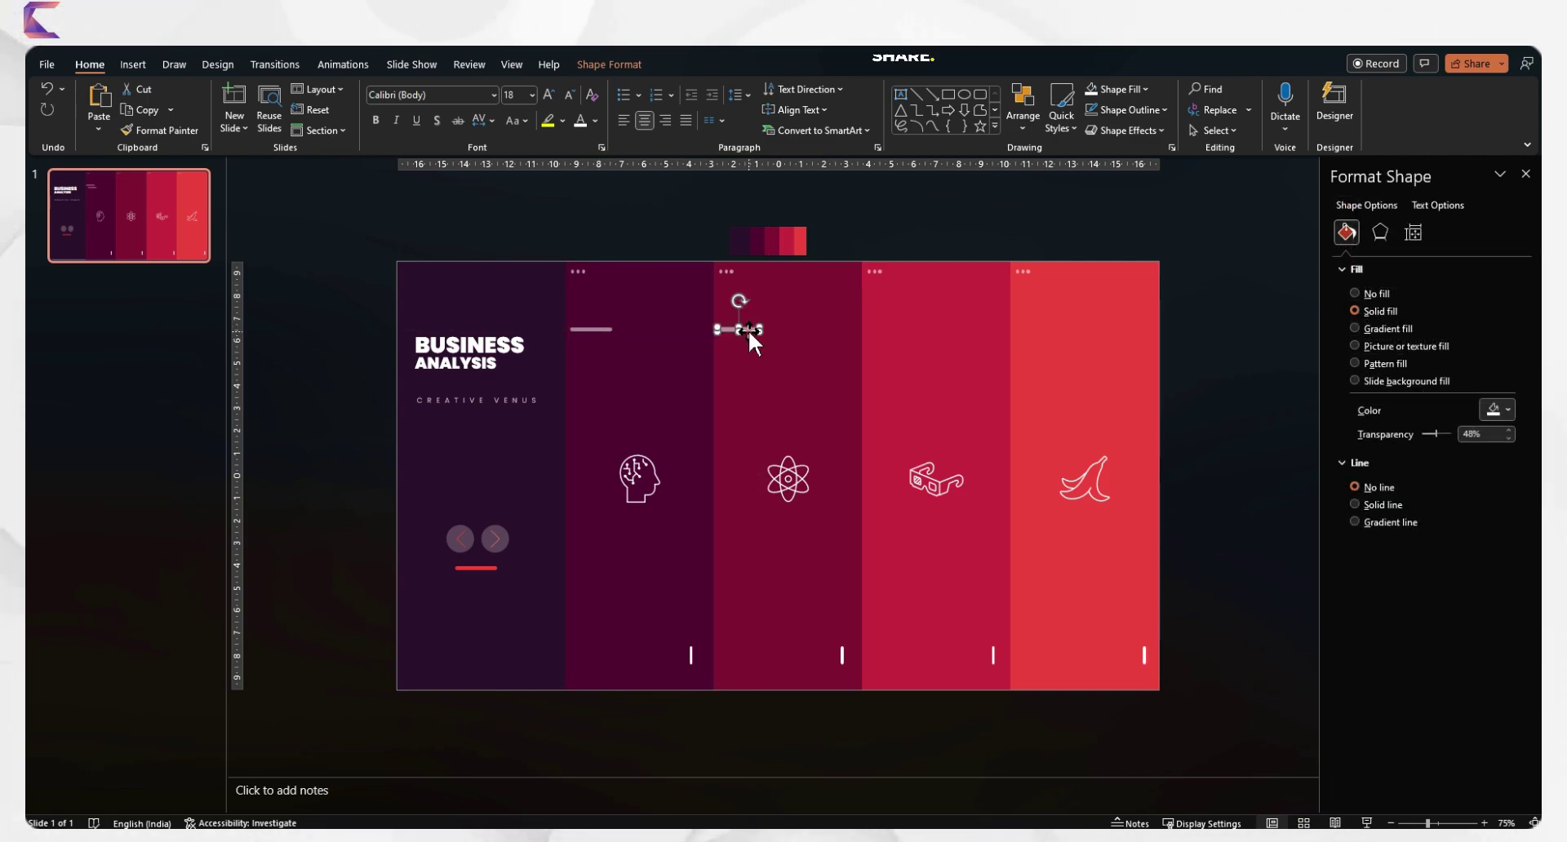
pyautogui.press('F4')
pyautogui.press('F4')
pyautogui.click(1269, 430)
# Duplicate the slide and move the head icon upward within the second column of the new slide.
pyautogui.click(144, 245)
pyautogui.hotkey('ctrl', 'd')
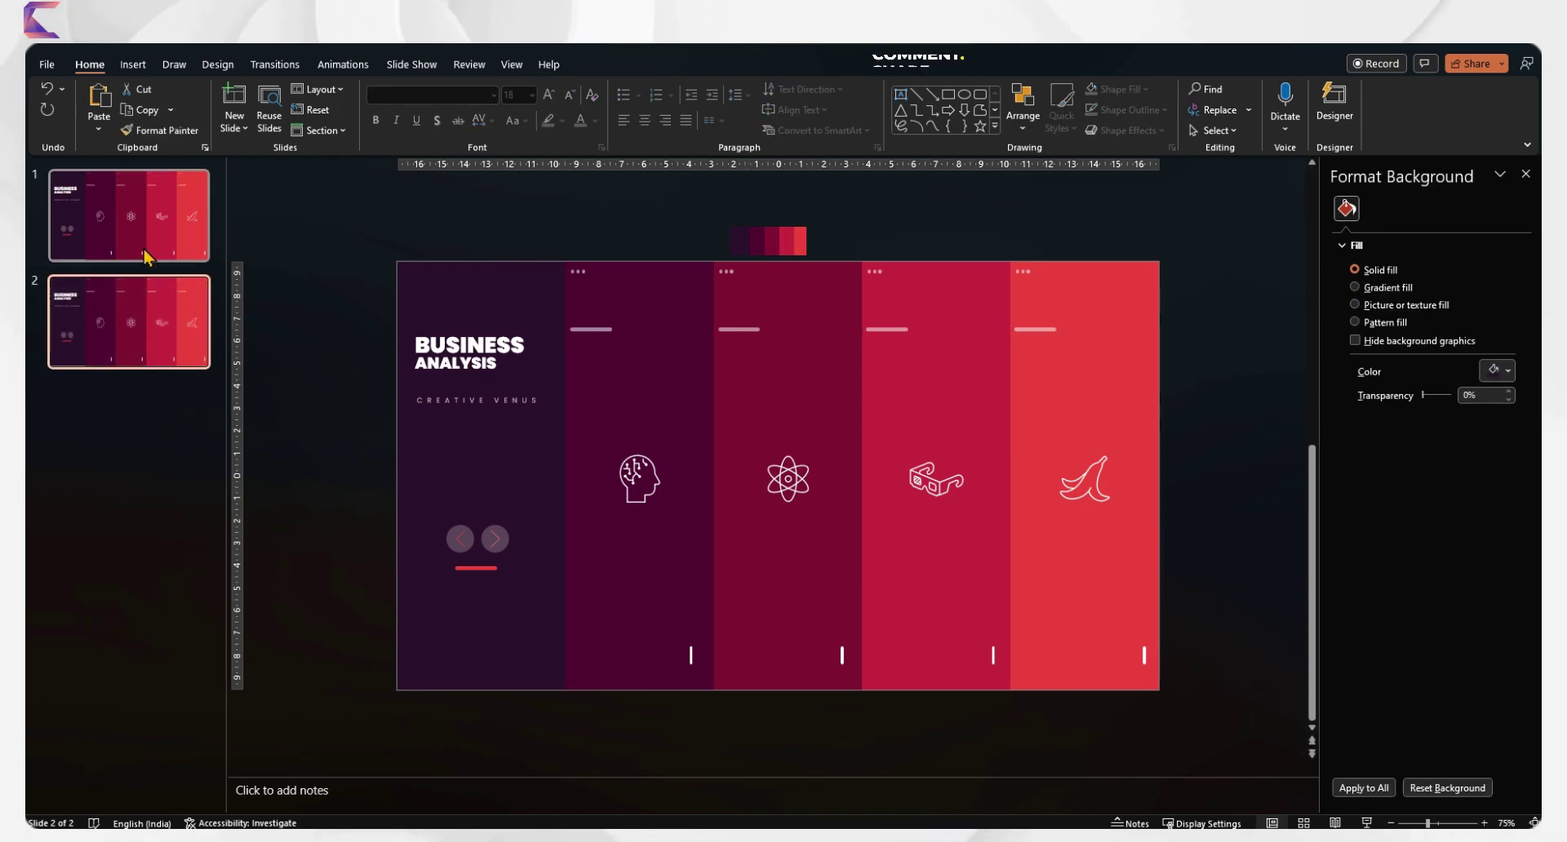
pyautogui.click(155, 519)
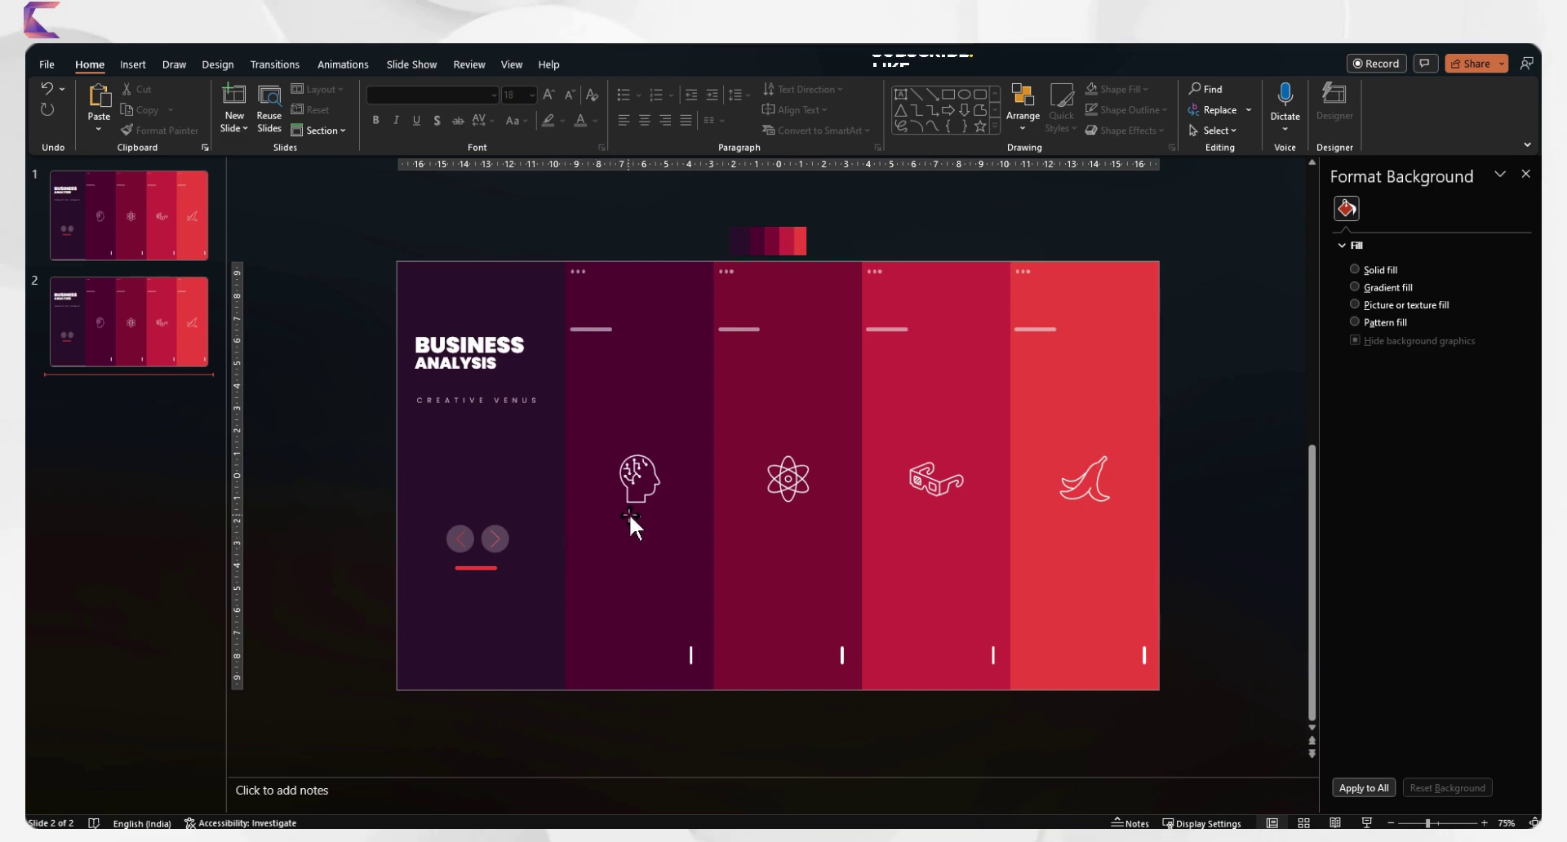
pyautogui.moveTo(638, 491); pyautogui.dragTo(639, 419)
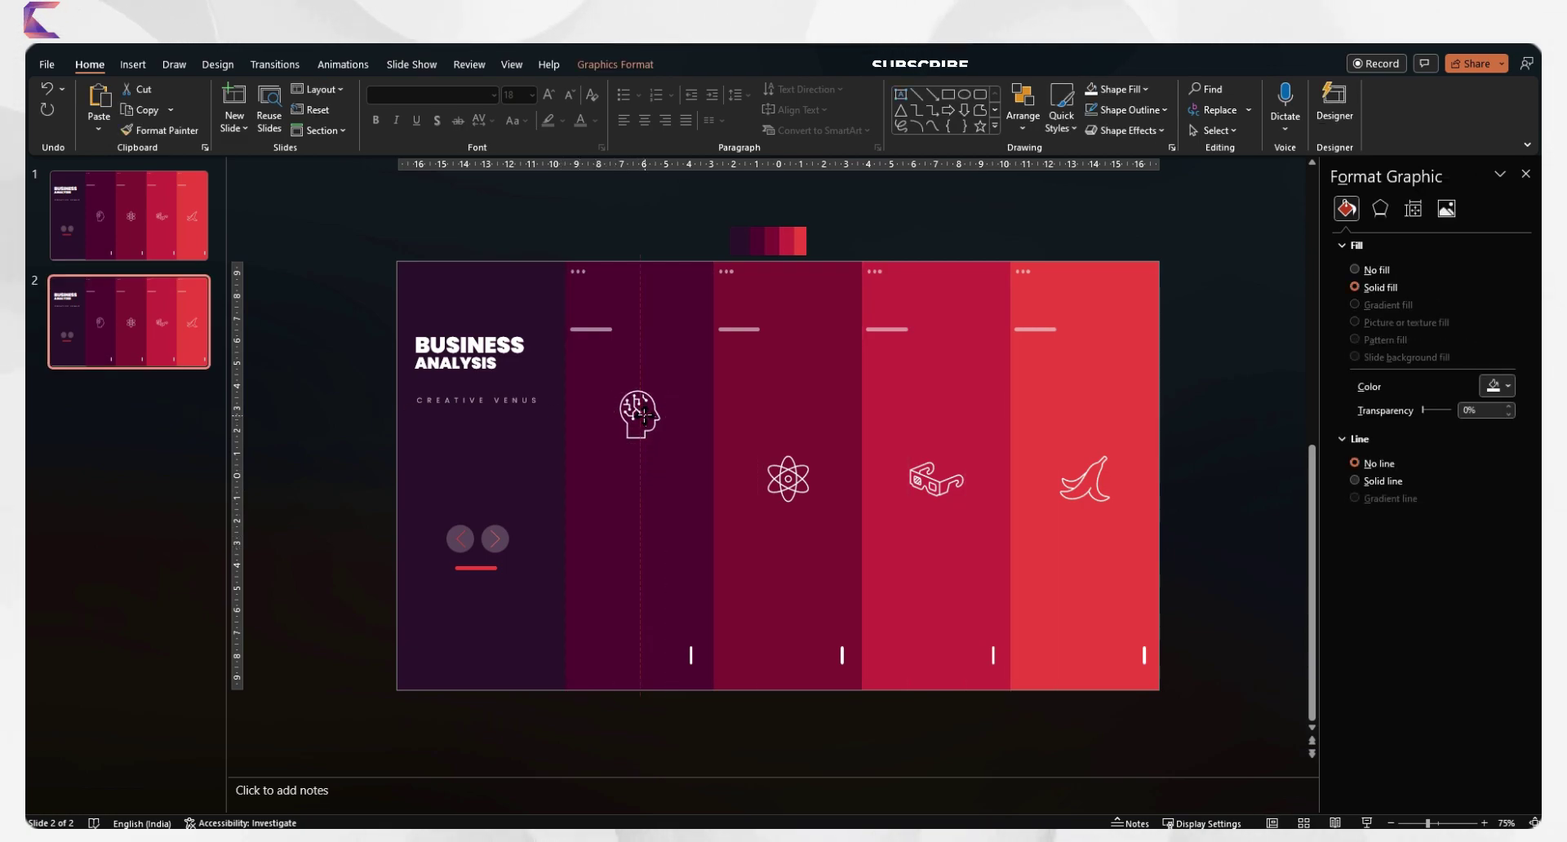
pyautogui.click(343, 216)
# Add a text box reading PASSION below the head icon in the second column.
pyautogui.click(134, 65)
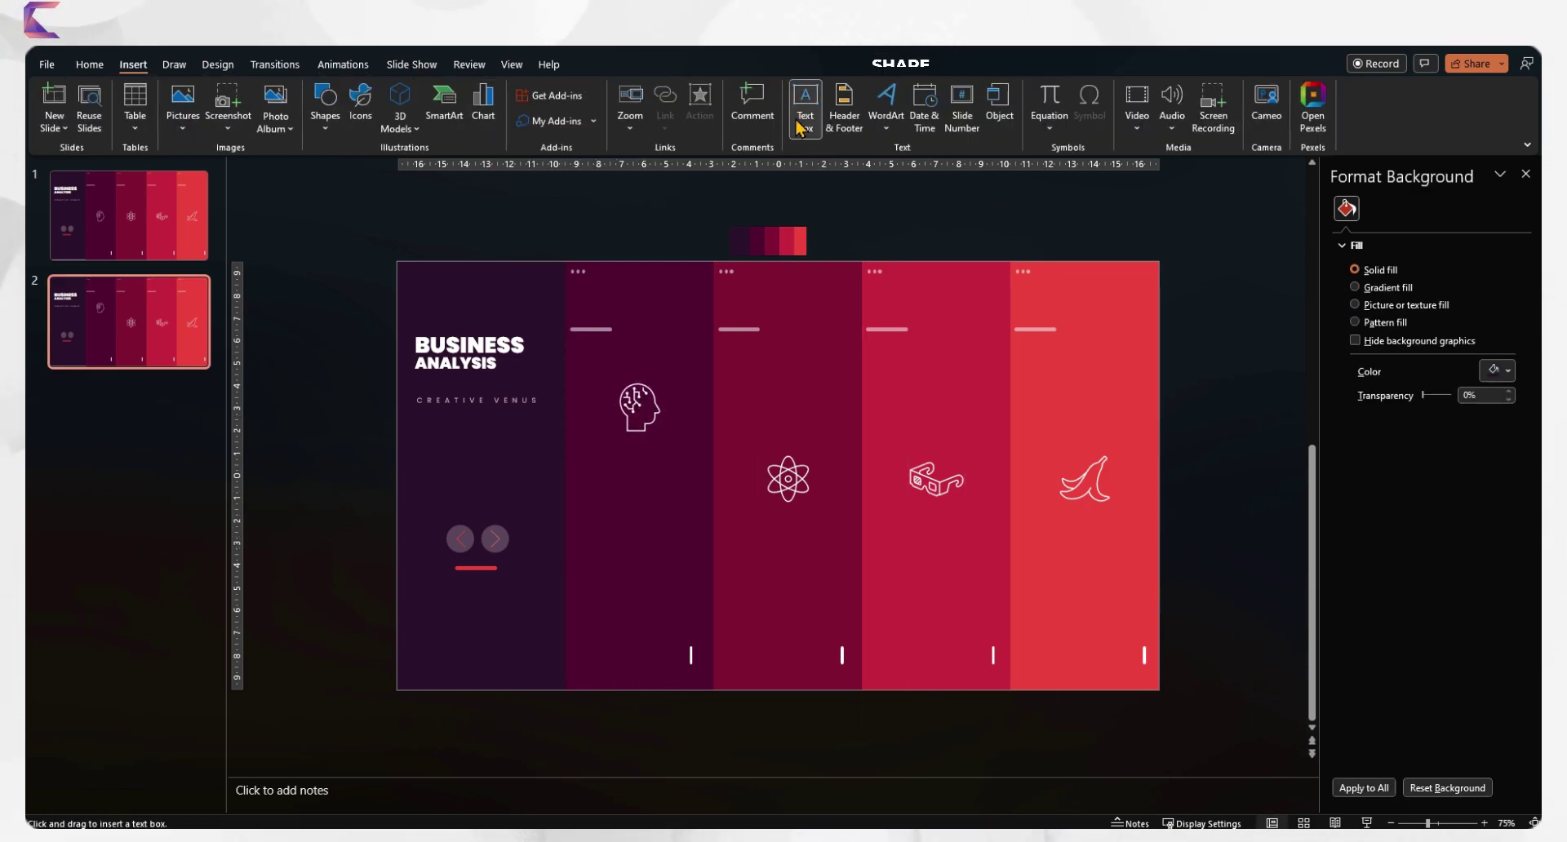
pyautogui.moveTo(678, 483); pyautogui.dragTo(679, 484)
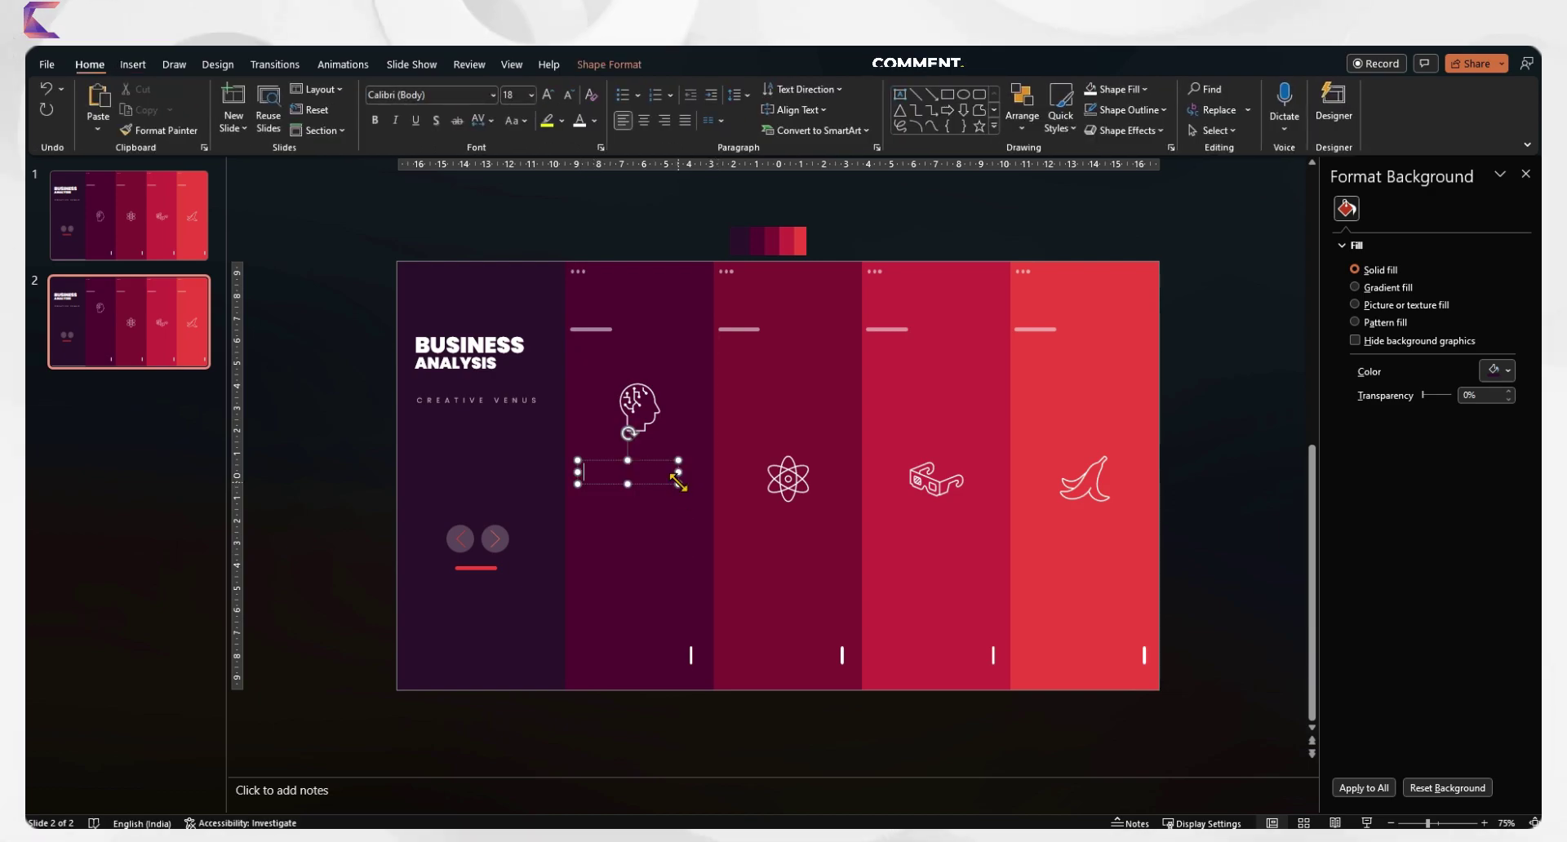
pyautogui.write('MISSION')
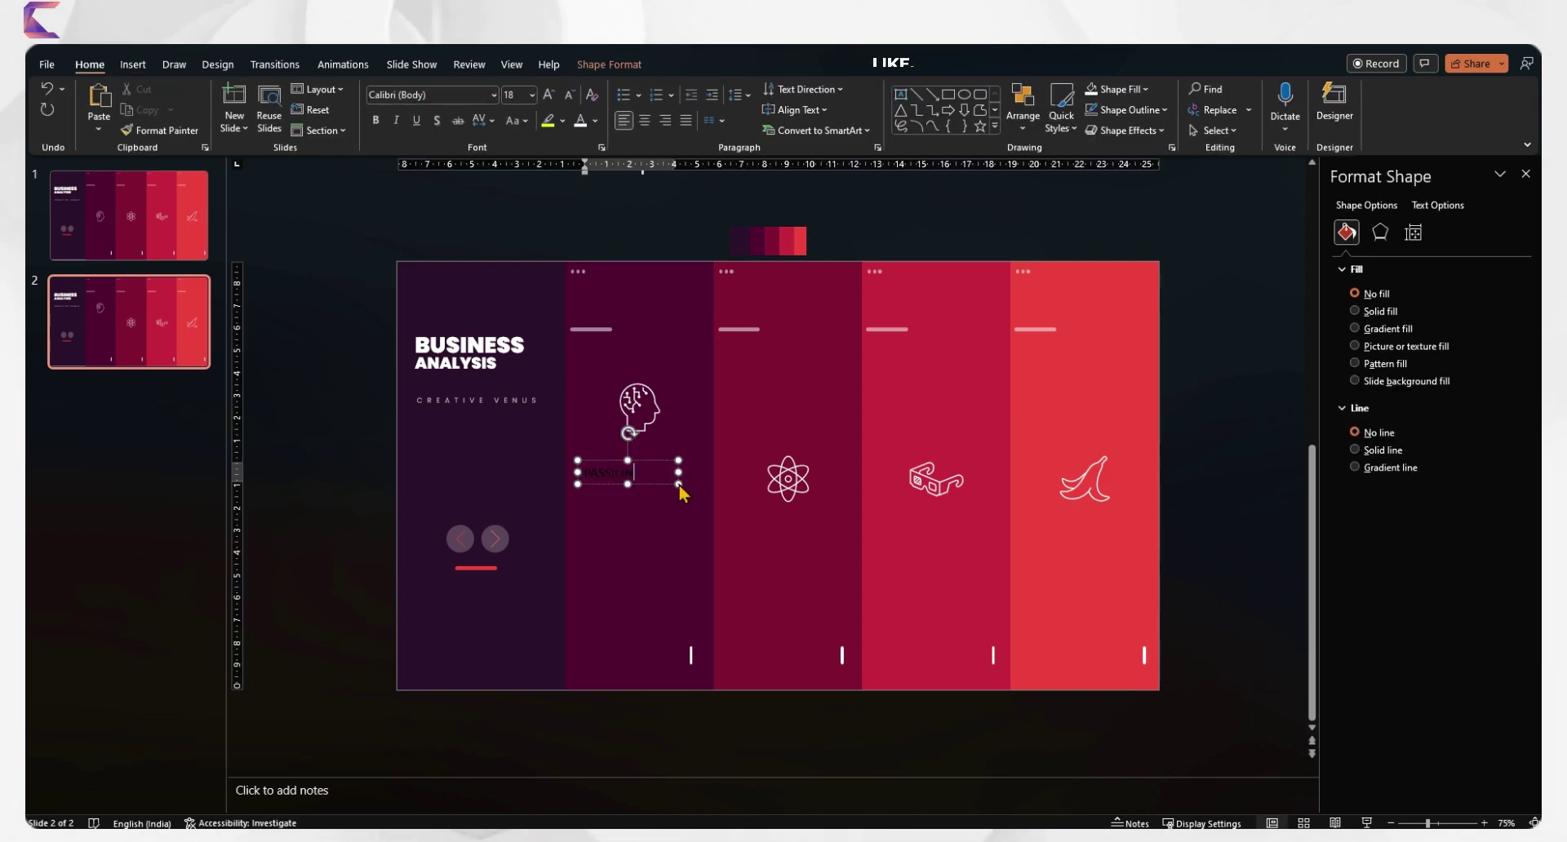
# Format the PASSION text in Poppins Black, white and center-aligned.
pyautogui.hotkey('ctrl', 'a')
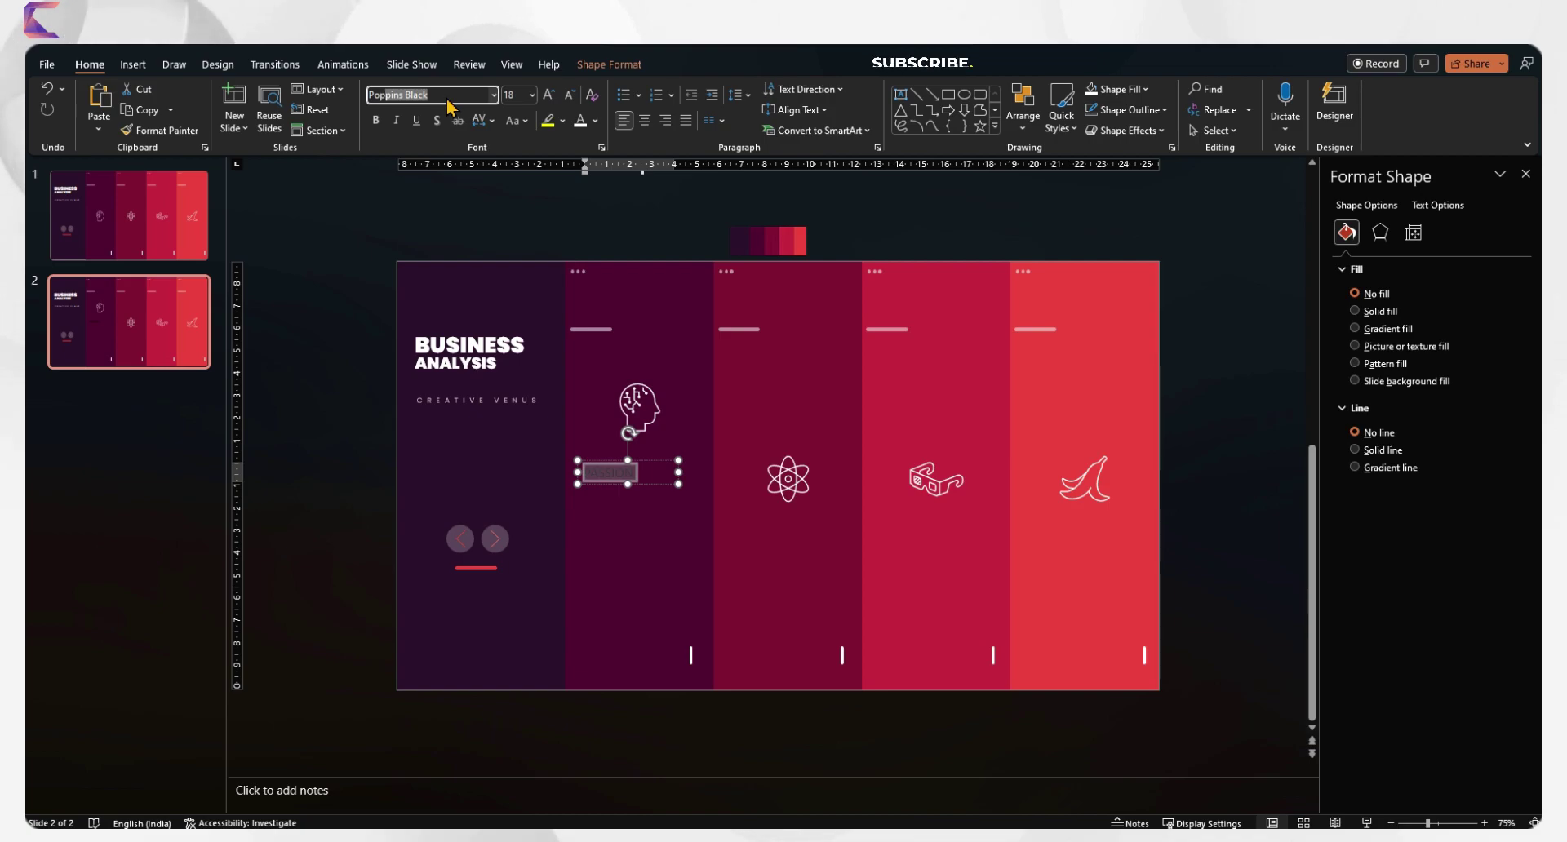
pyautogui.press('Return')
pyautogui.click(595, 121)
pyautogui.click(579, 162)
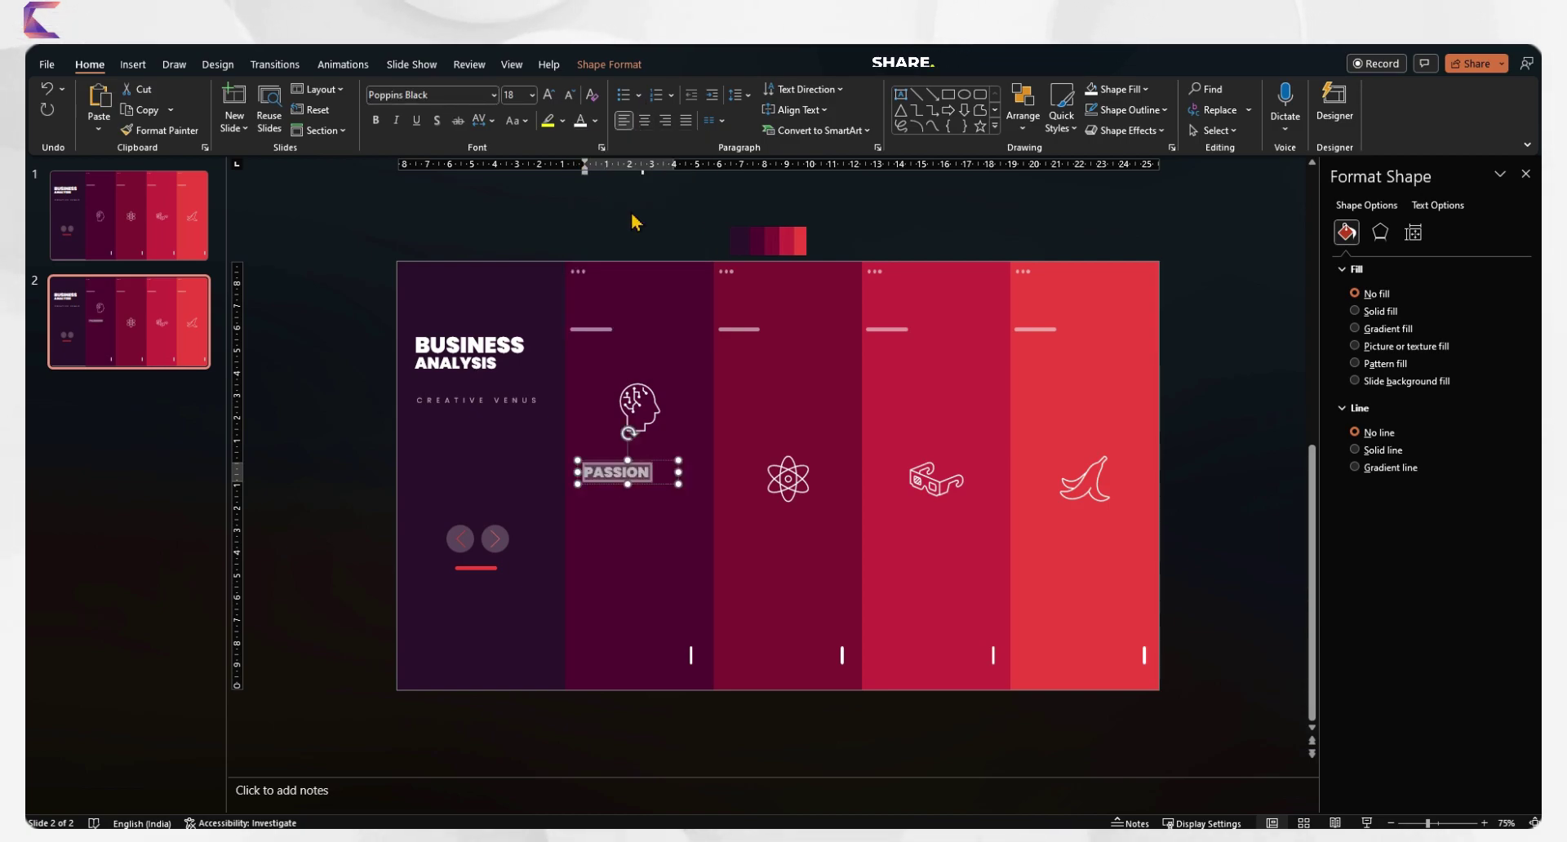
pyautogui.click(644, 122)
# Place a copy of the PASSION text box directly beneath it and replace its text with SUB HEADING.
pyautogui.moveTo(662, 483); pyautogui.dragTo(671, 507)
pyautogui.doubleClick(658, 495)
pyautogui.write('SUB HEADING')
pyautogui.tripleClick(660, 505)
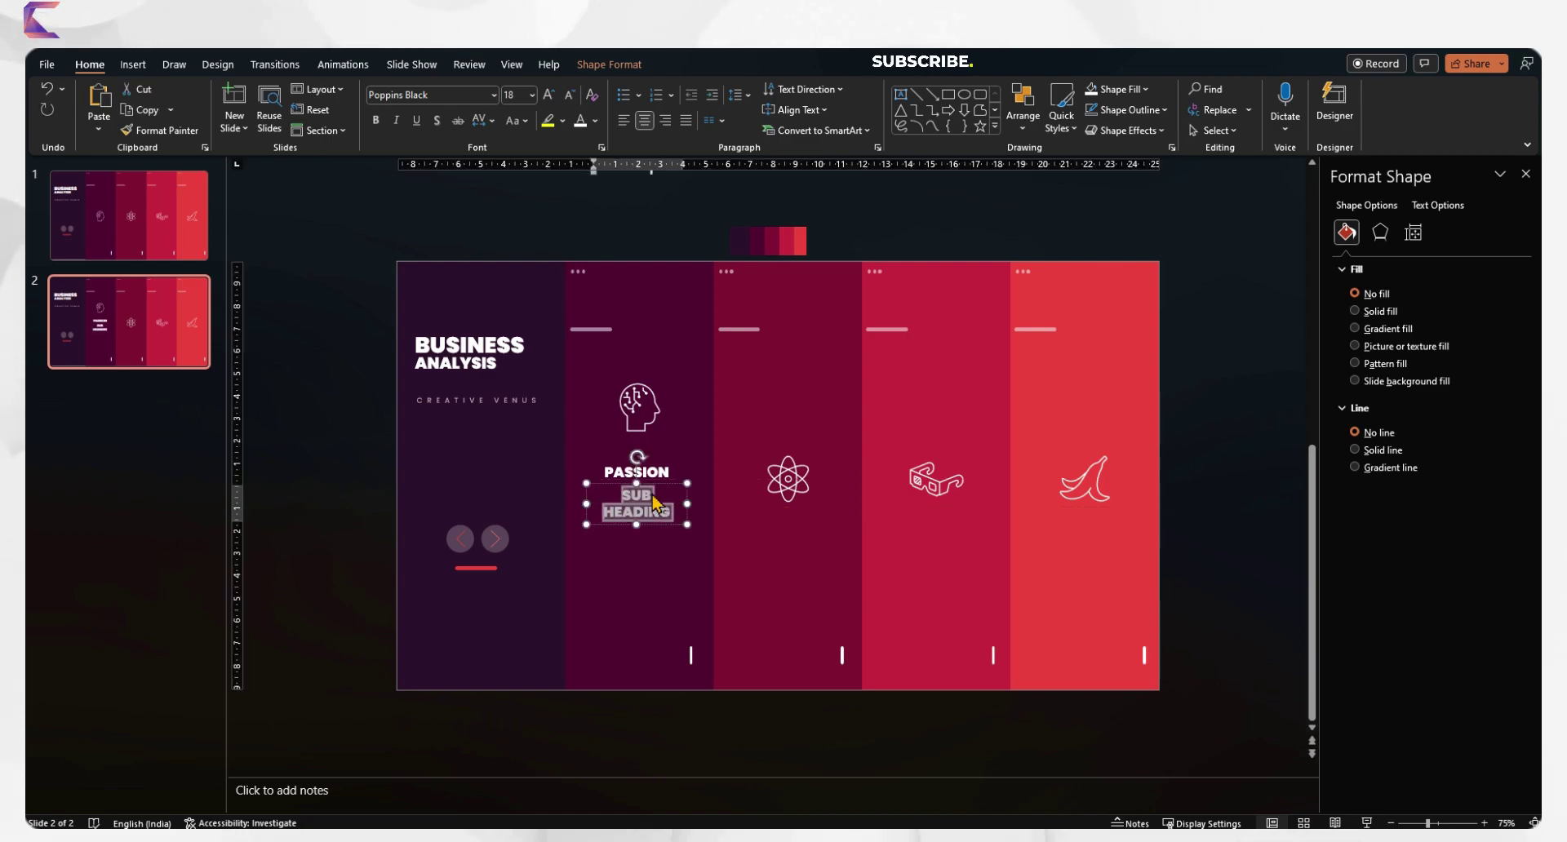
# Format the SUB HEADING text in Poppins at size 8 with widely spaced characters.
pyautogui.click(531, 95)
pyautogui.click(522, 196)
pyautogui.click(485, 120)
pyautogui.click(523, 231)
pyautogui.click(428, 95)
pyautogui.write('Poppins')
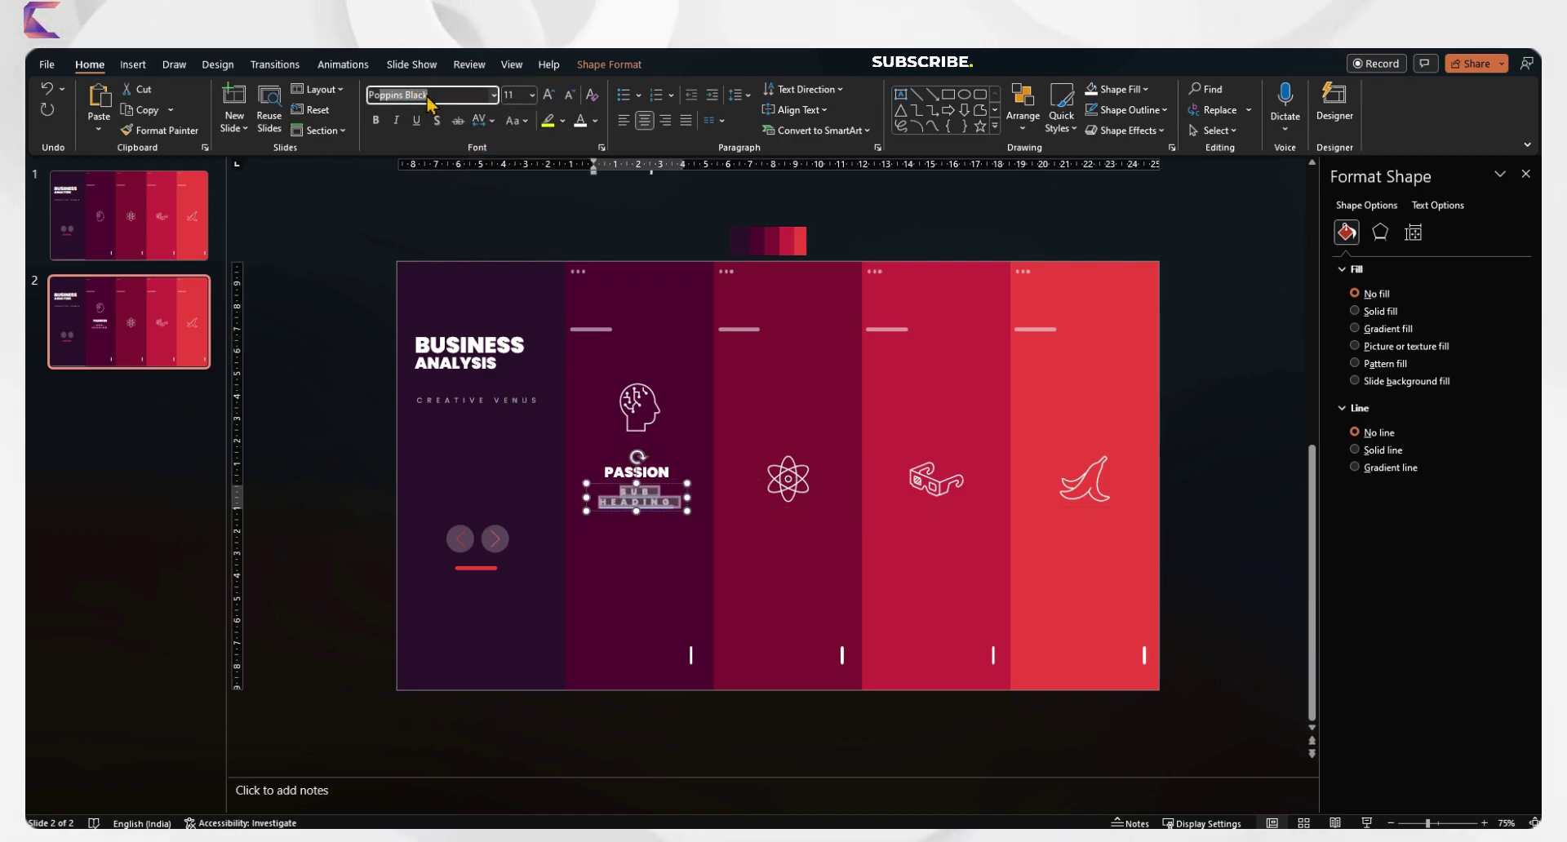
pyautogui.press('Return')
pyautogui.click(570, 94)
pyautogui.click(569, 95)
pyautogui.click(569, 94)
pyautogui.click(569, 95)
# Widen the subheading text box to fit one line and correct its text to SUBHEADING.
pyautogui.keyDown('ctrl'); pyautogui.moveTo(687, 494); pyautogui.dragTo(699, 491); pyautogui.keyUp('ctrl')
pyautogui.rightClick(651, 489)
pyautogui.click(652, 489)
pyautogui.rightClick(651, 488)
pyautogui.click(702, 336)
pyautogui.click(549, 547)
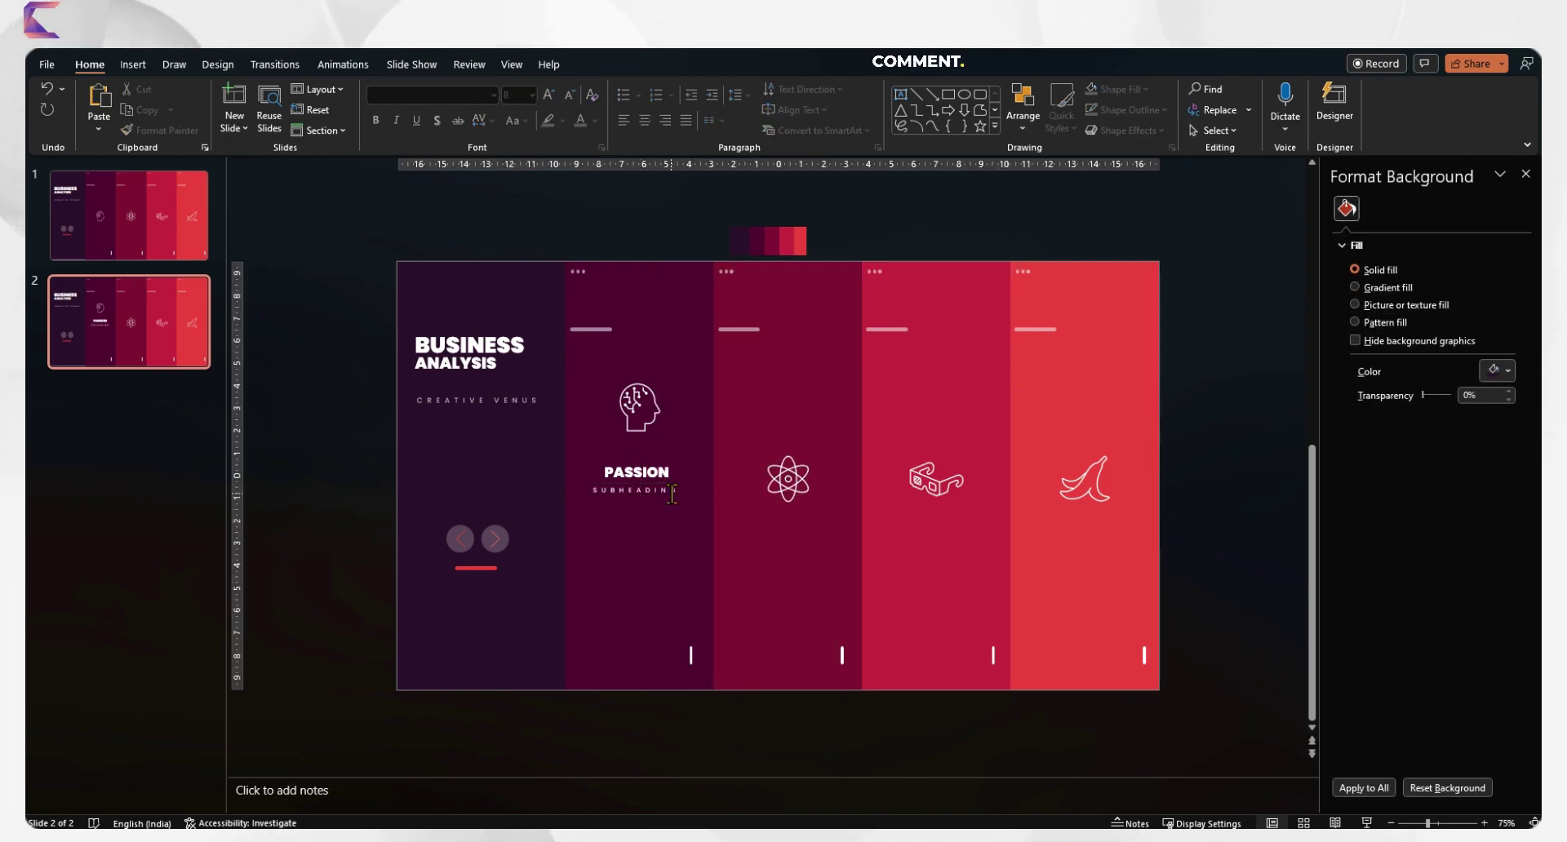
# Place a copy of the subheading beneath it and replace its text with one normally spaced lorem ipsum paragraph.
pyautogui.click(625, 496)
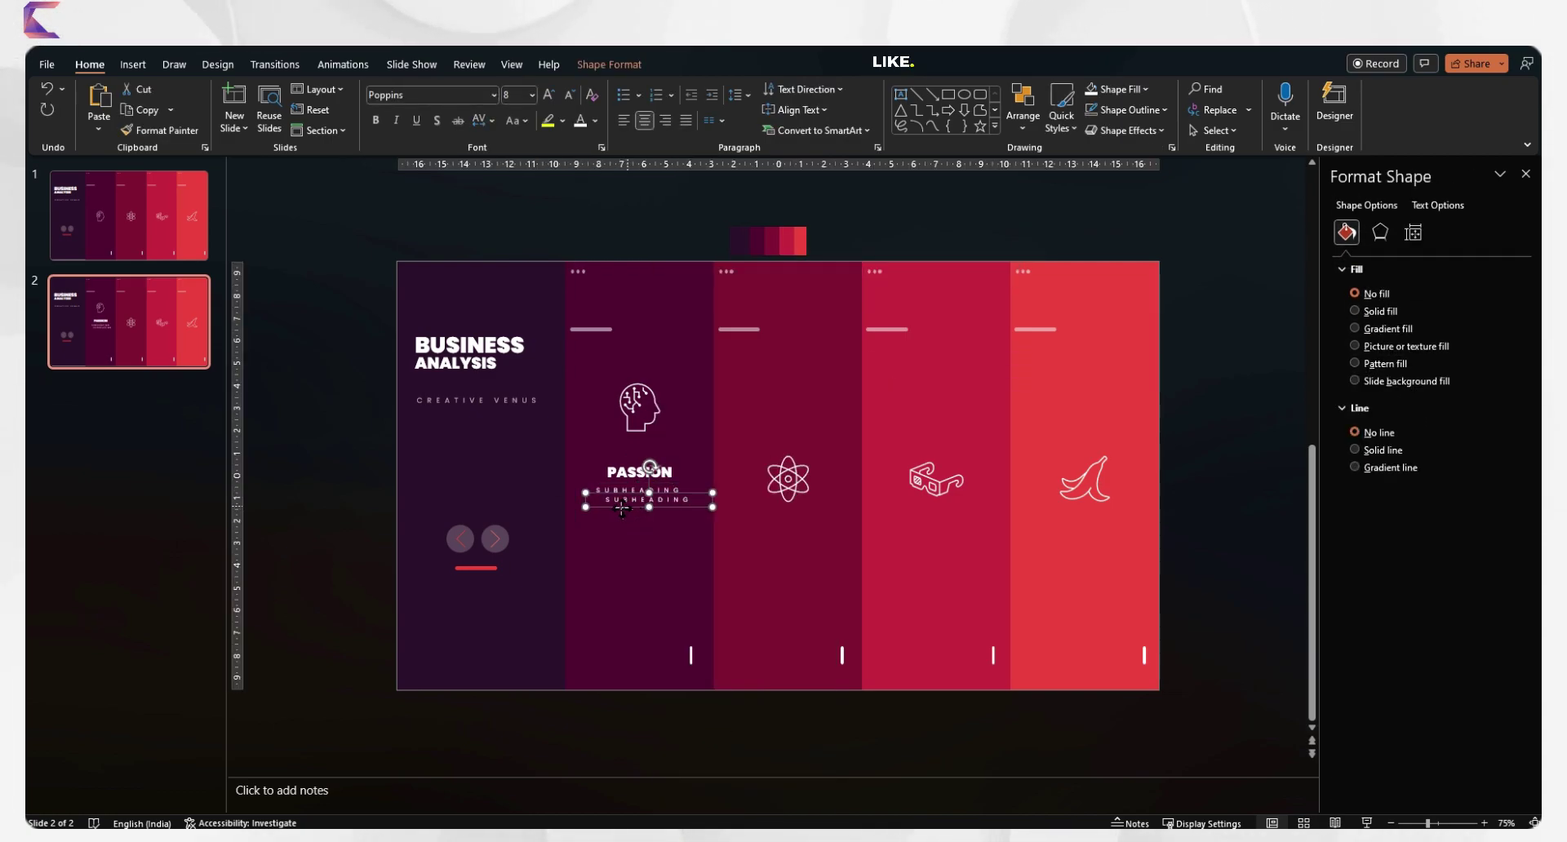
pyautogui.moveTo(630, 508); pyautogui.dragTo(623, 509)
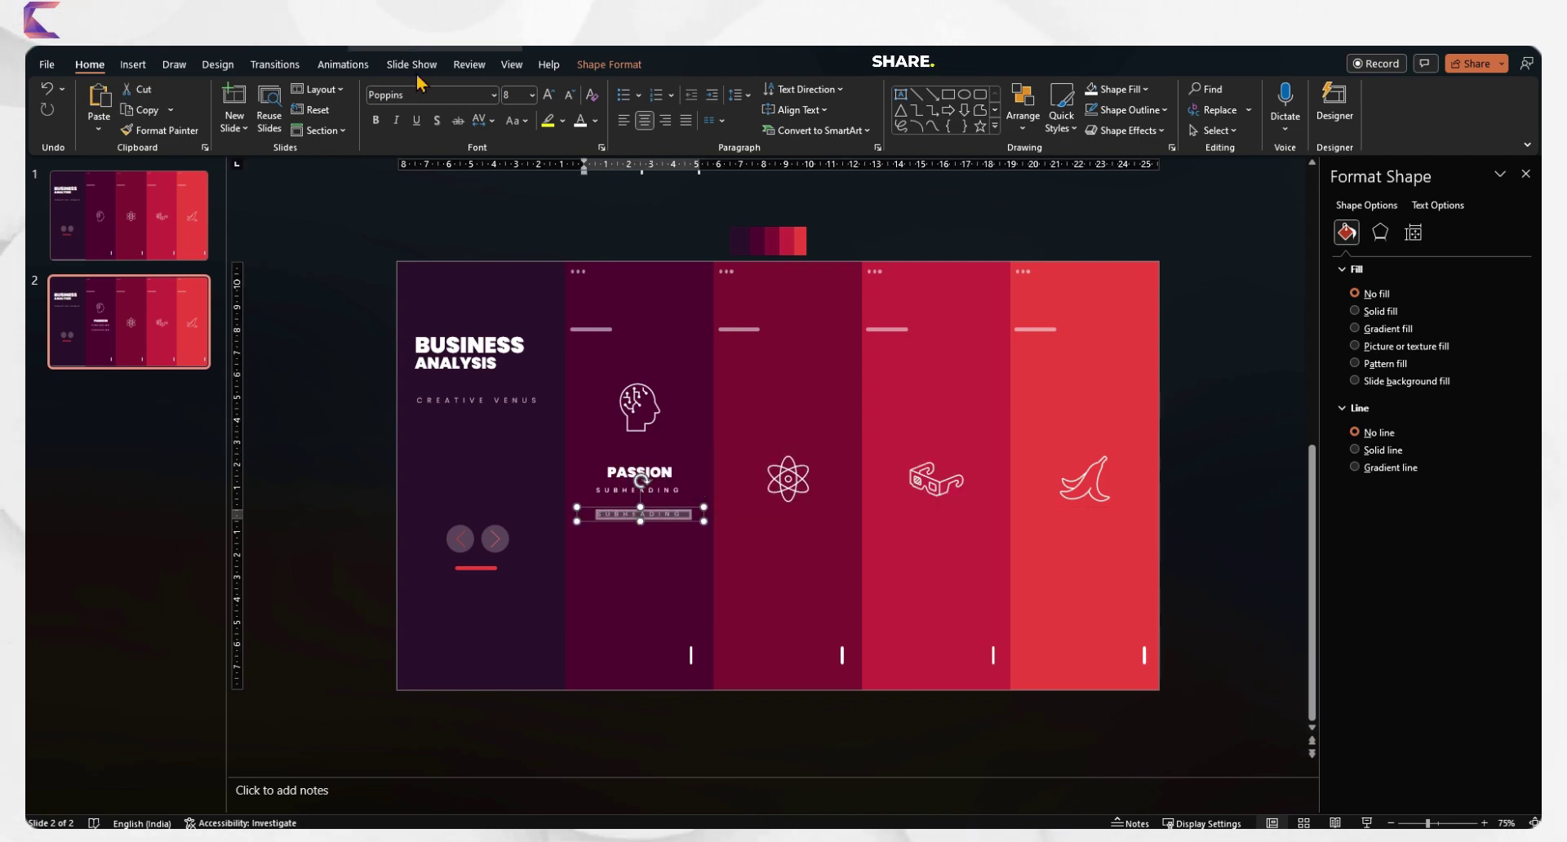
pyautogui.click(492, 120)
pyautogui.click(511, 184)
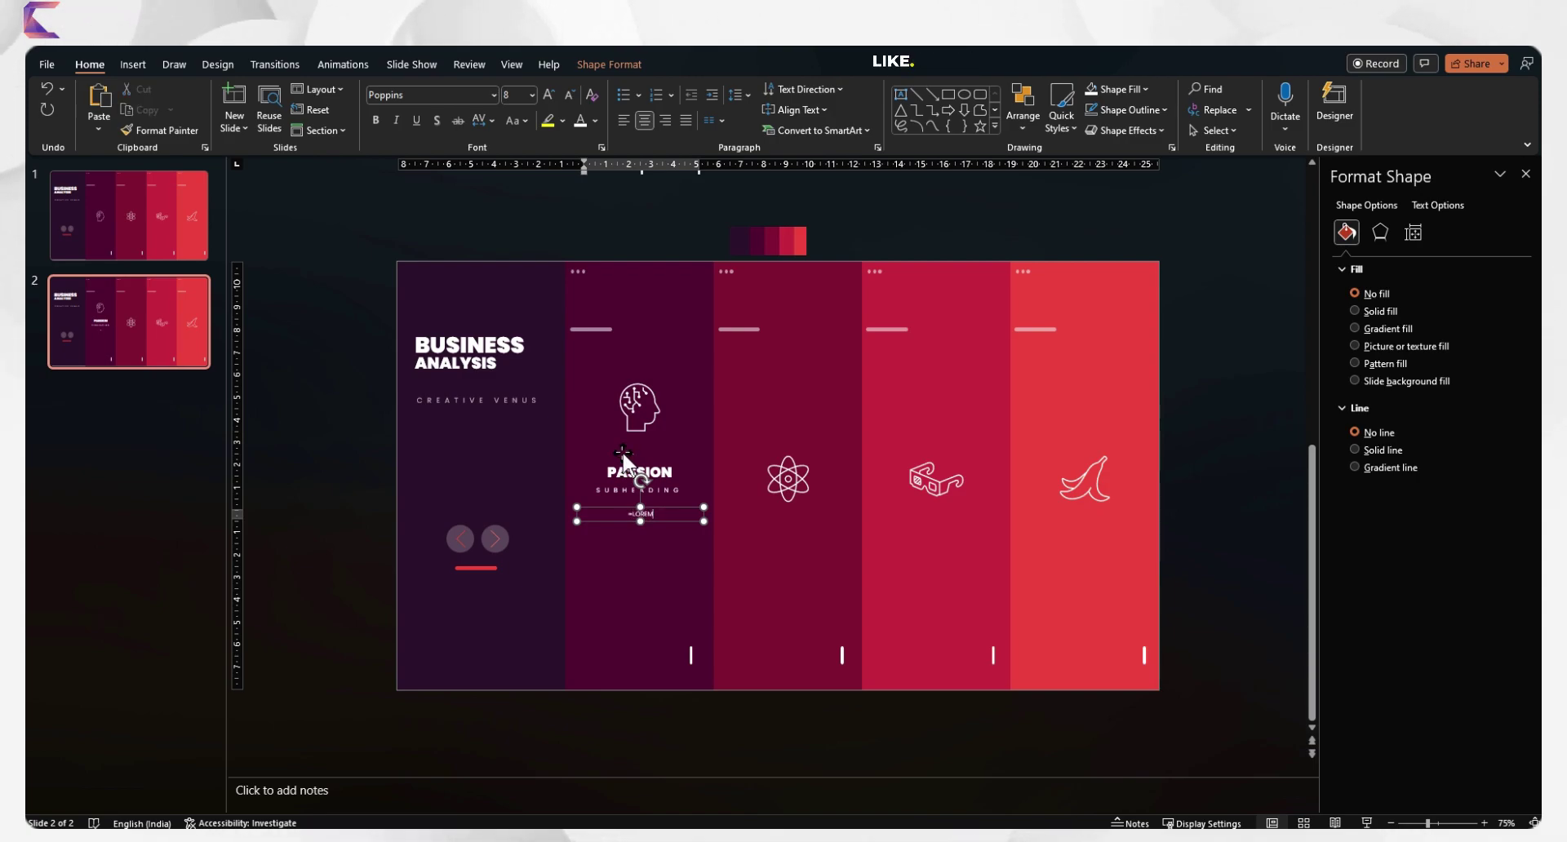
pyautogui.write('(1)')
pyautogui.press('Return')
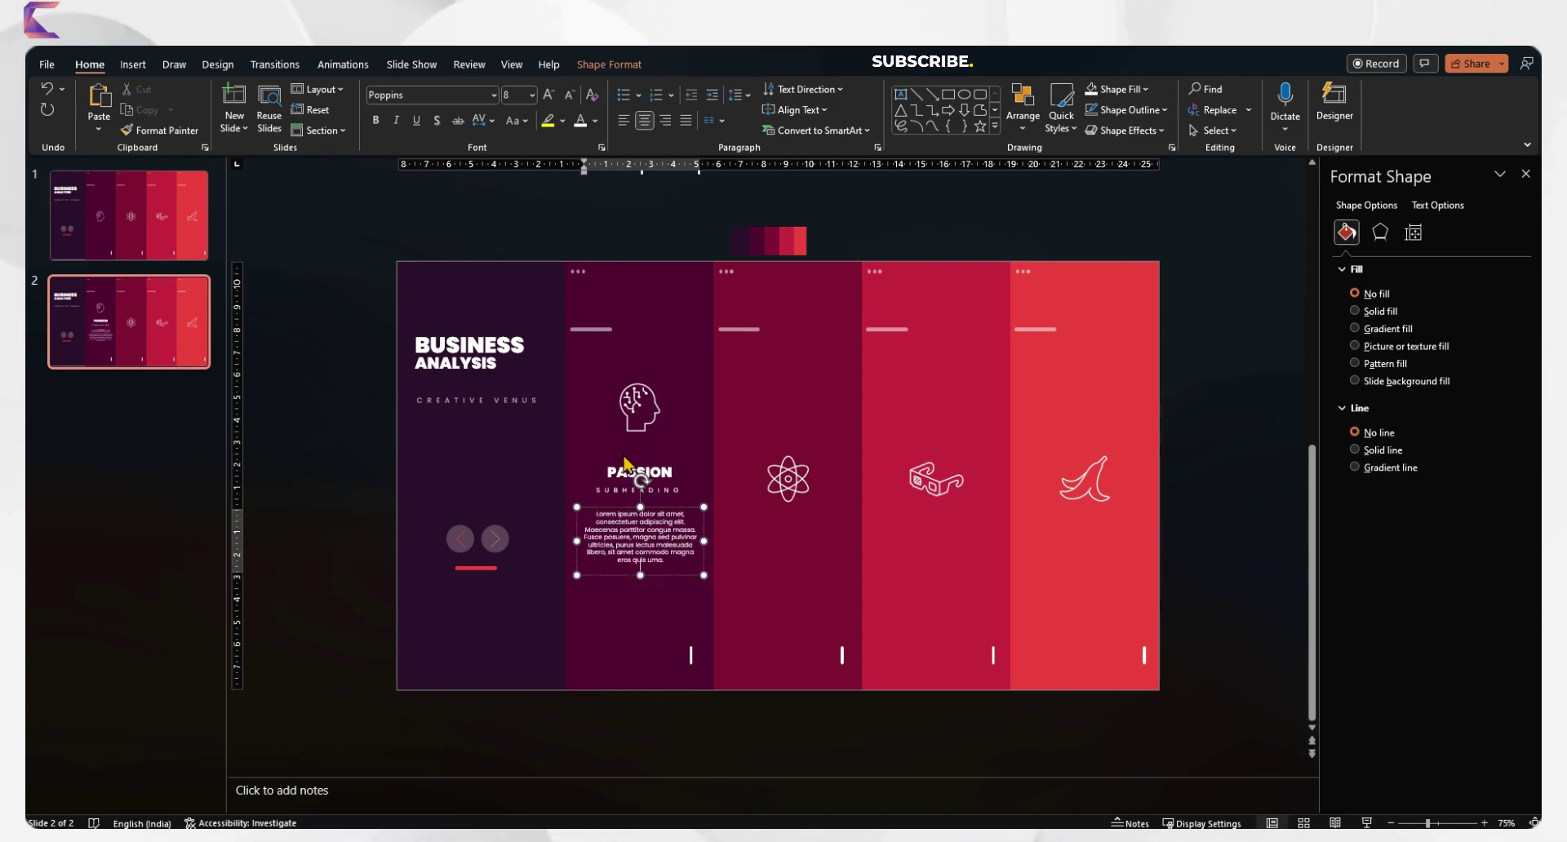
# Change the lorem ipsum paragraph to sentence case and set its font size to 9.
pyautogui.hotkey('ctrl', 'a')
pyautogui.click(517, 120)
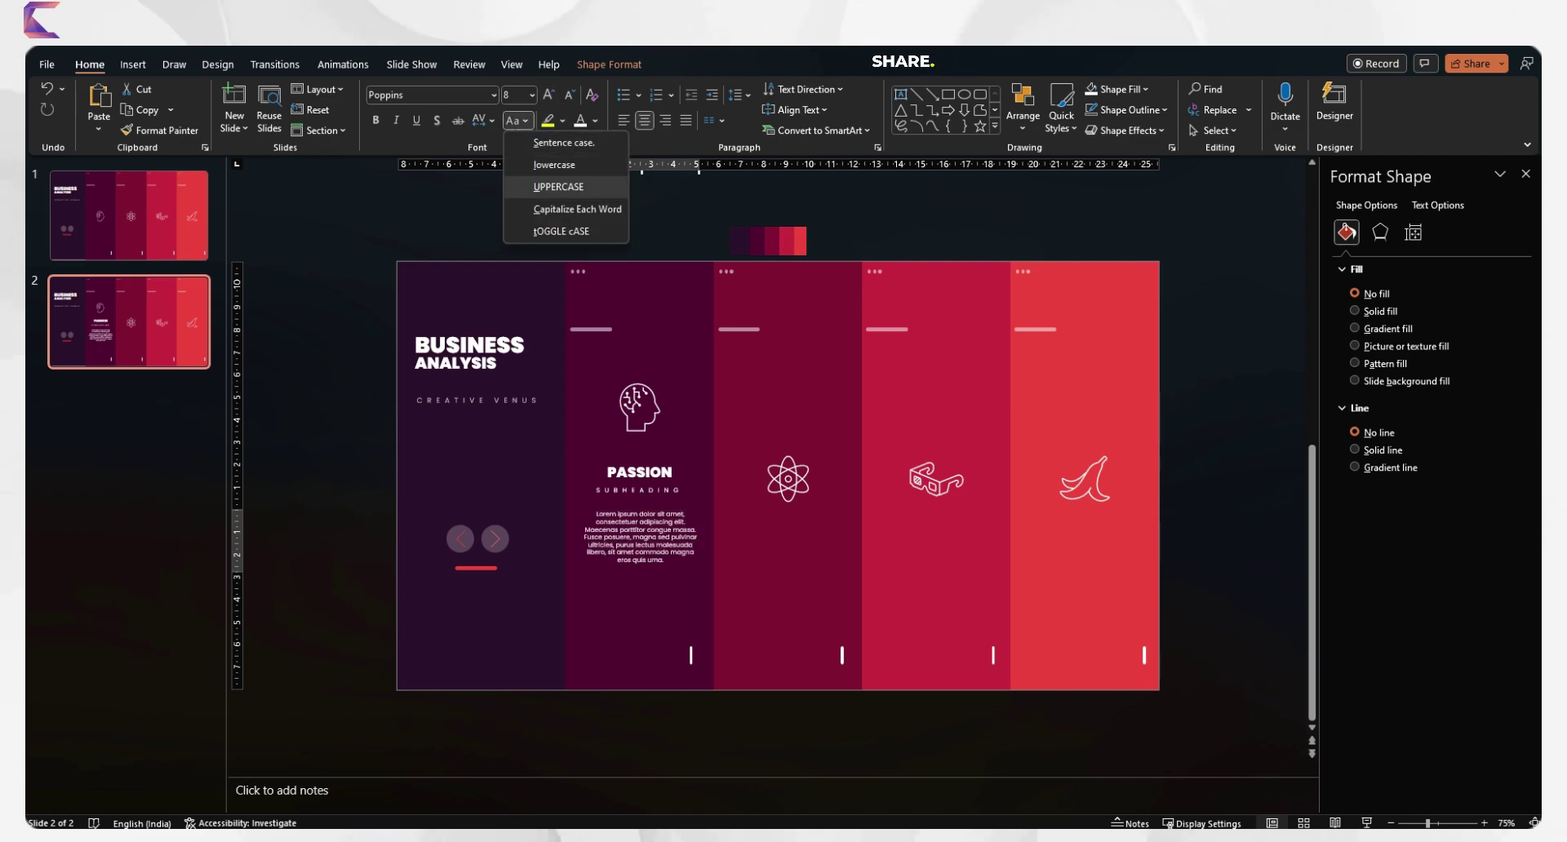
pyautogui.click(561, 143)
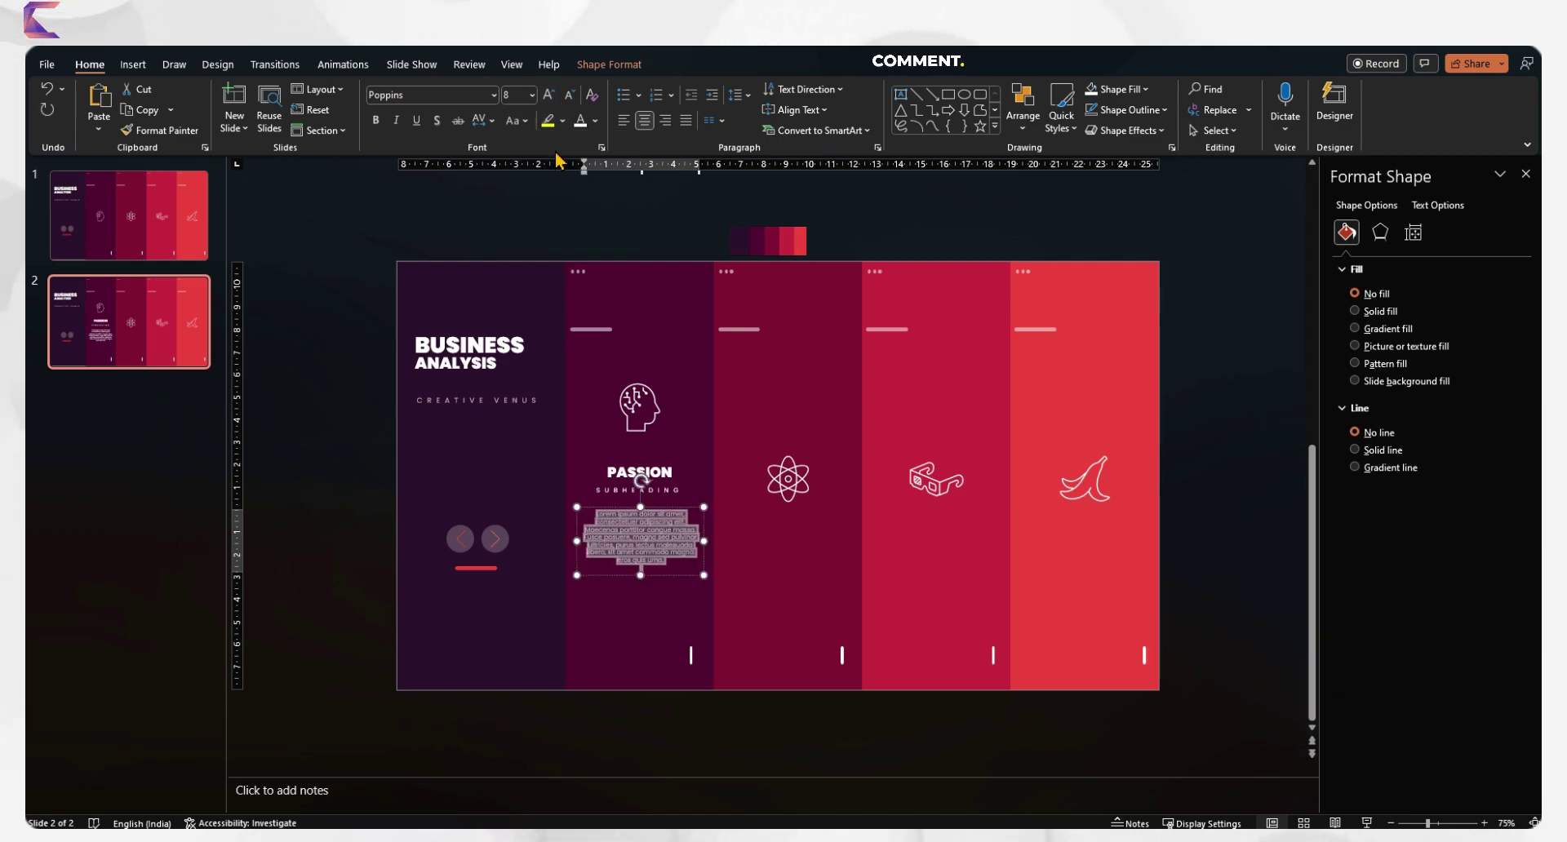
pyautogui.click(548, 95)
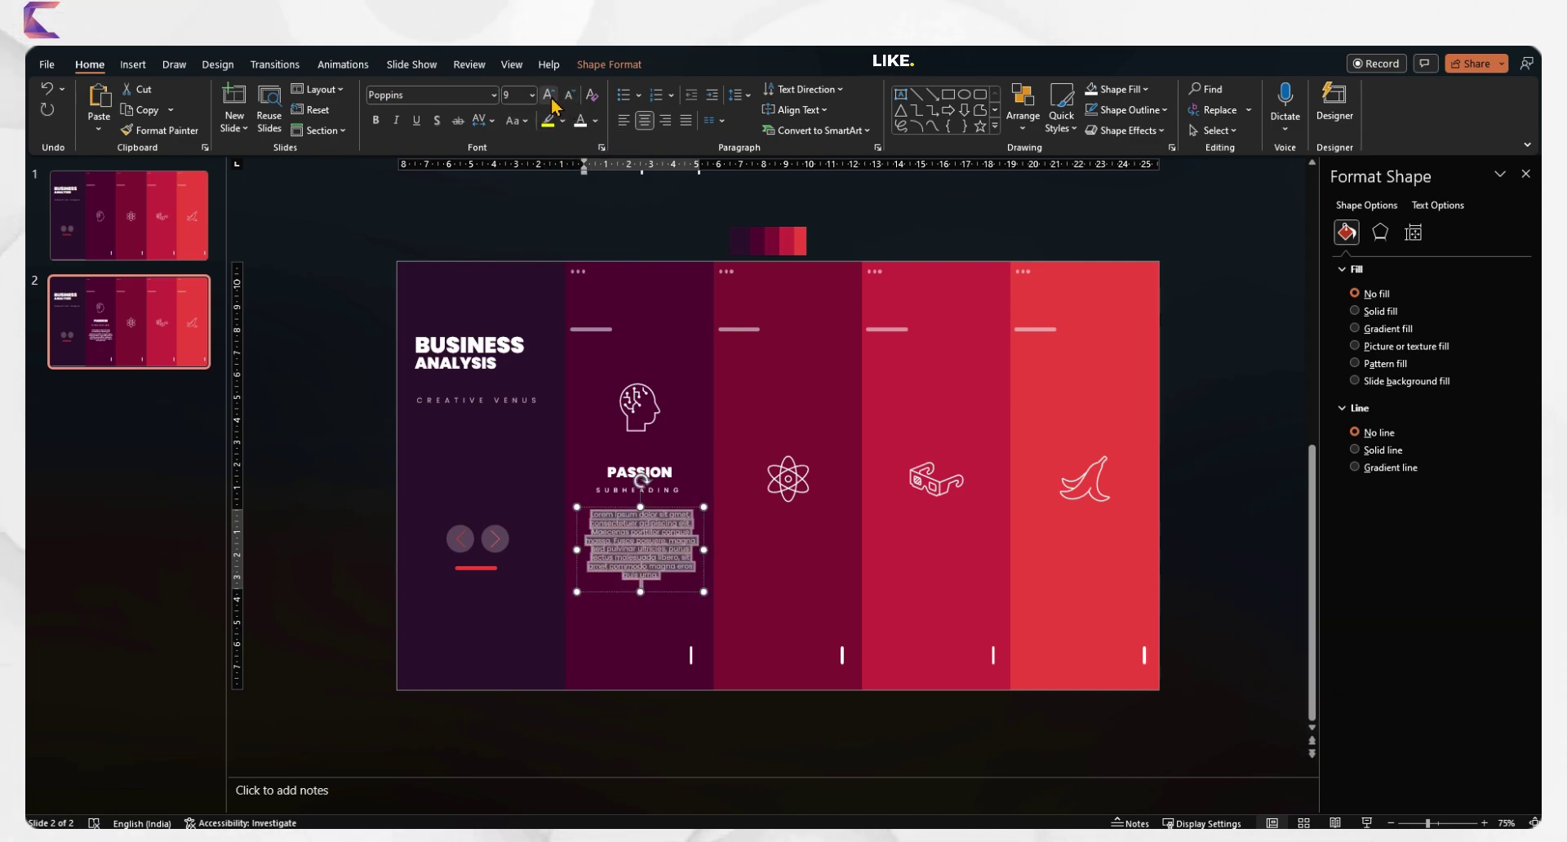
# Shorten the lorem ipsum paragraph by deleting everything after "sed pulvinar".
pyautogui.click(650, 531)
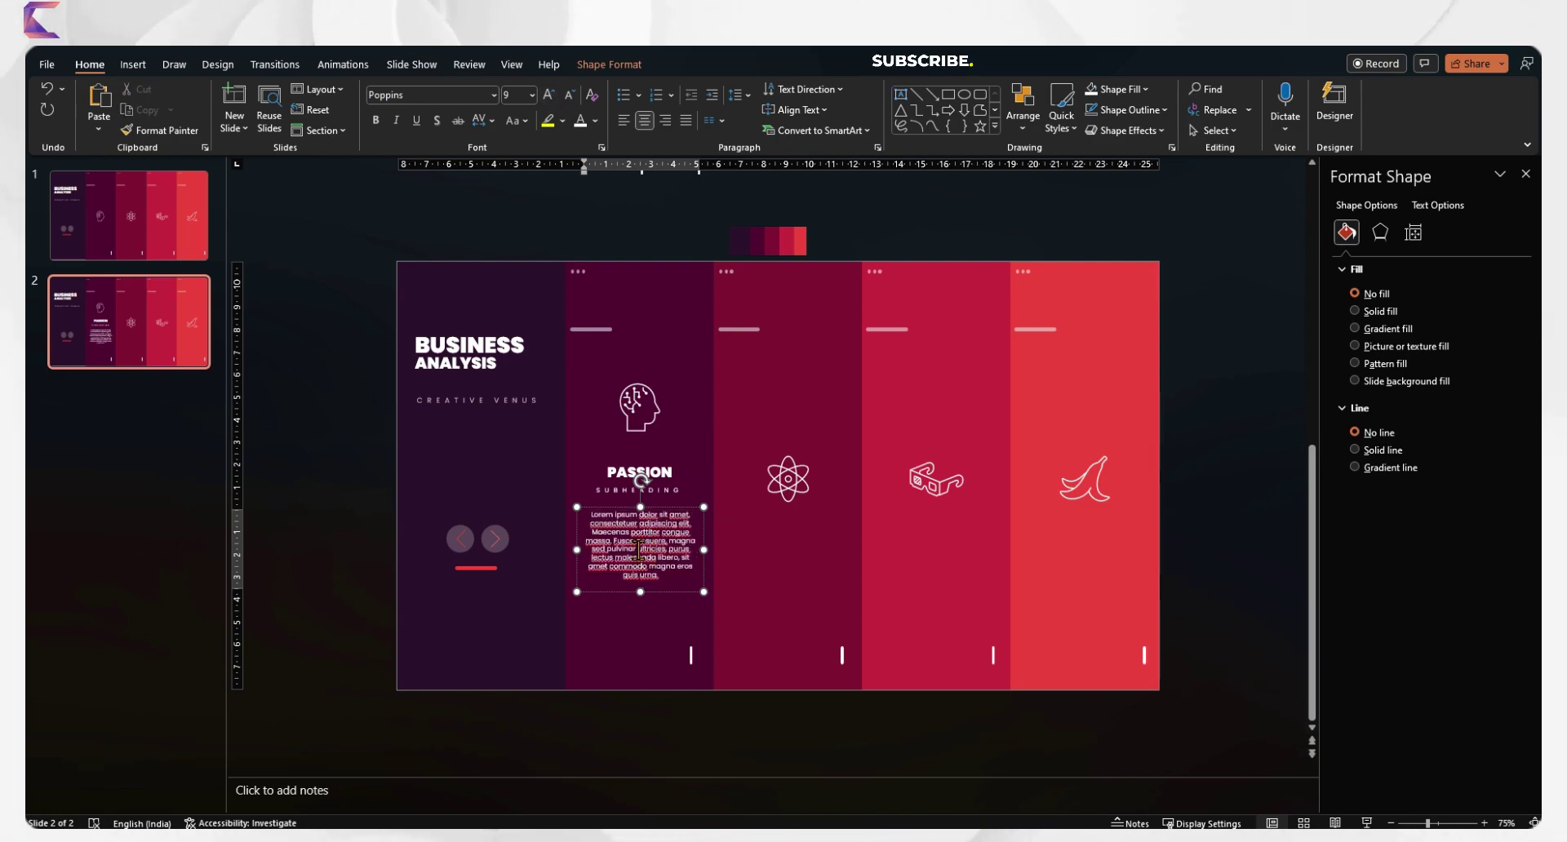
pyautogui.moveTo(638, 550); pyautogui.dragTo(717, 633)
pyautogui.press('Delete')
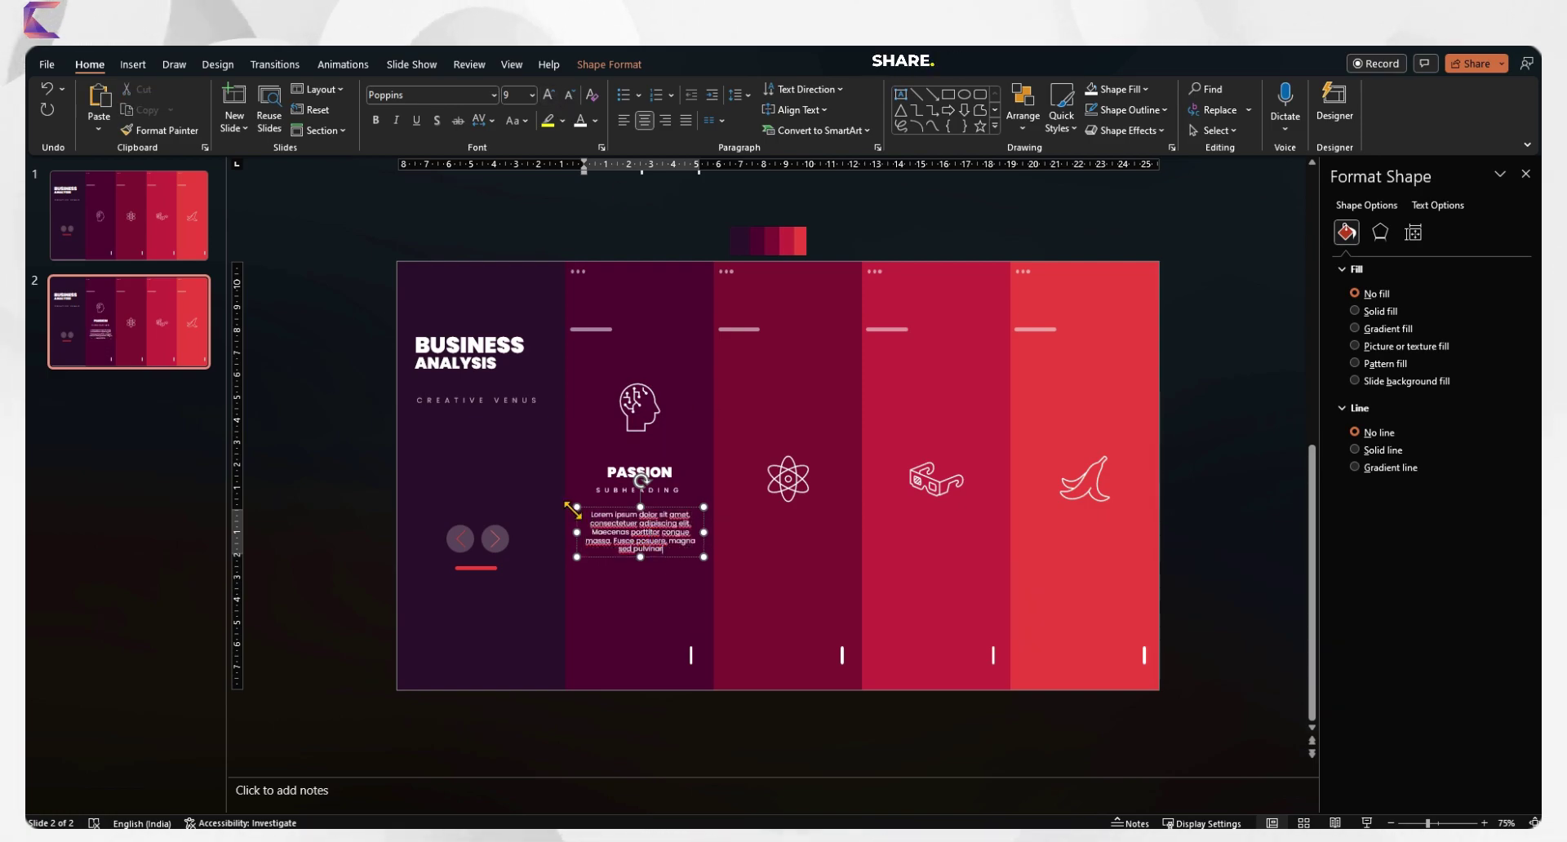
# Set the whole lorem ipsum paragraph in Poppins Light.
pyautogui.hotkey('ctrl', 'a')
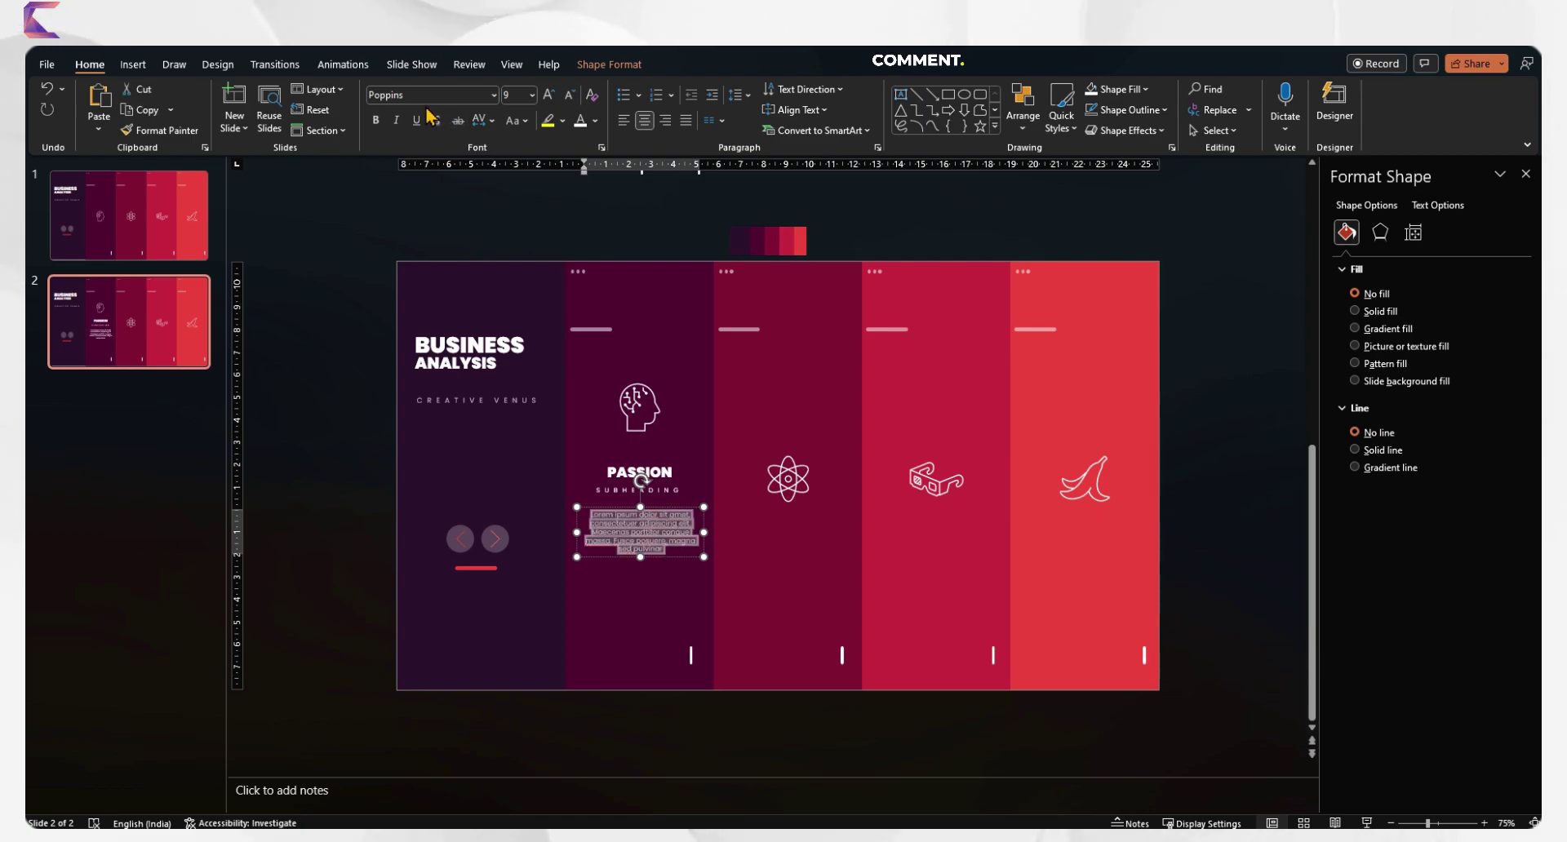
pyautogui.click(442, 95)
pyautogui.write('Light')
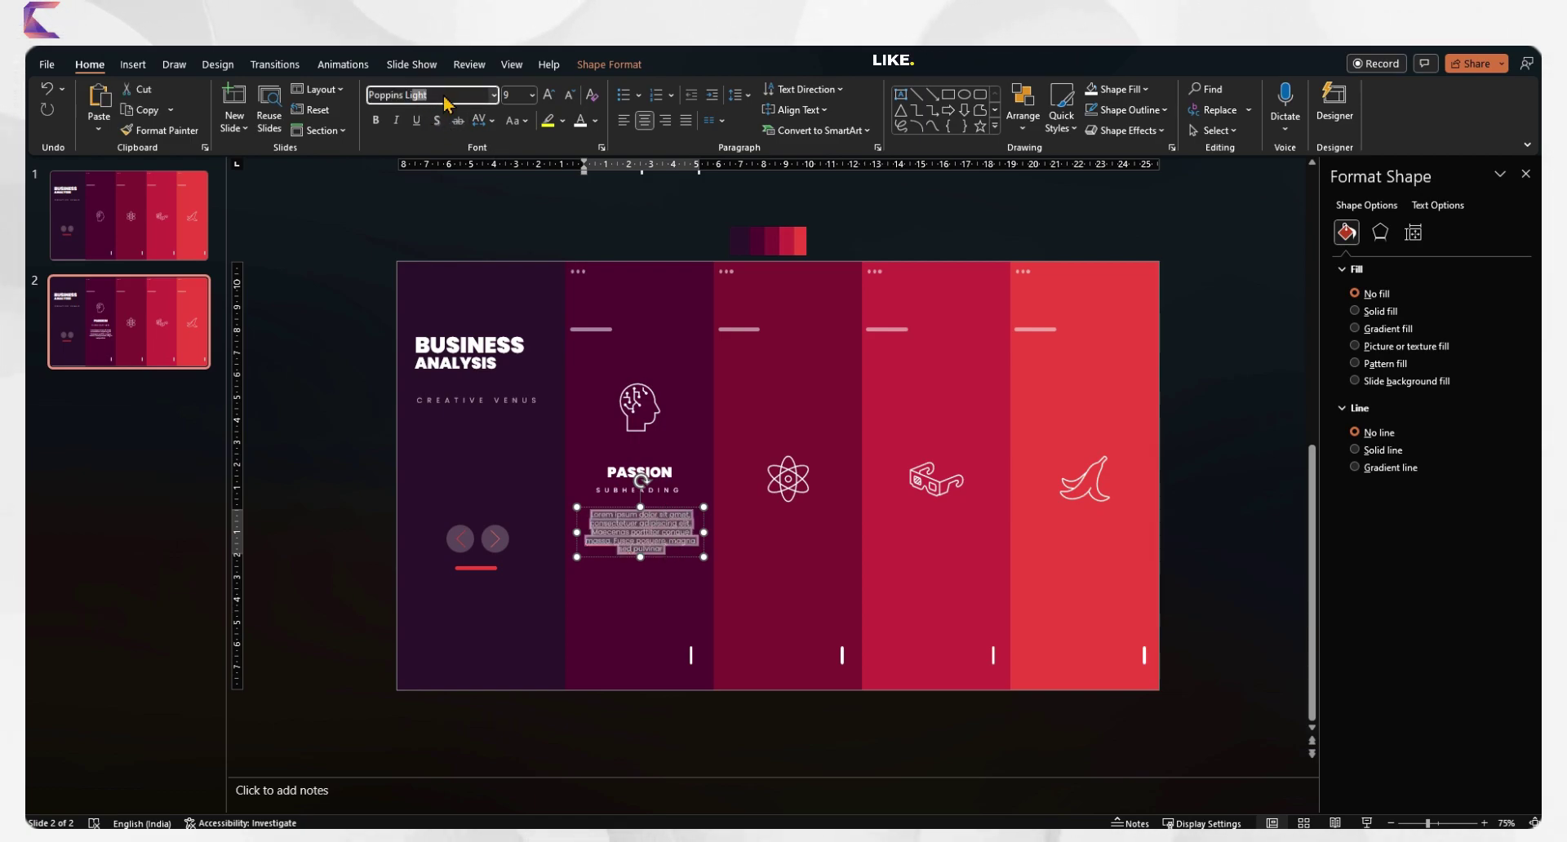
pyautogui.press('Return')
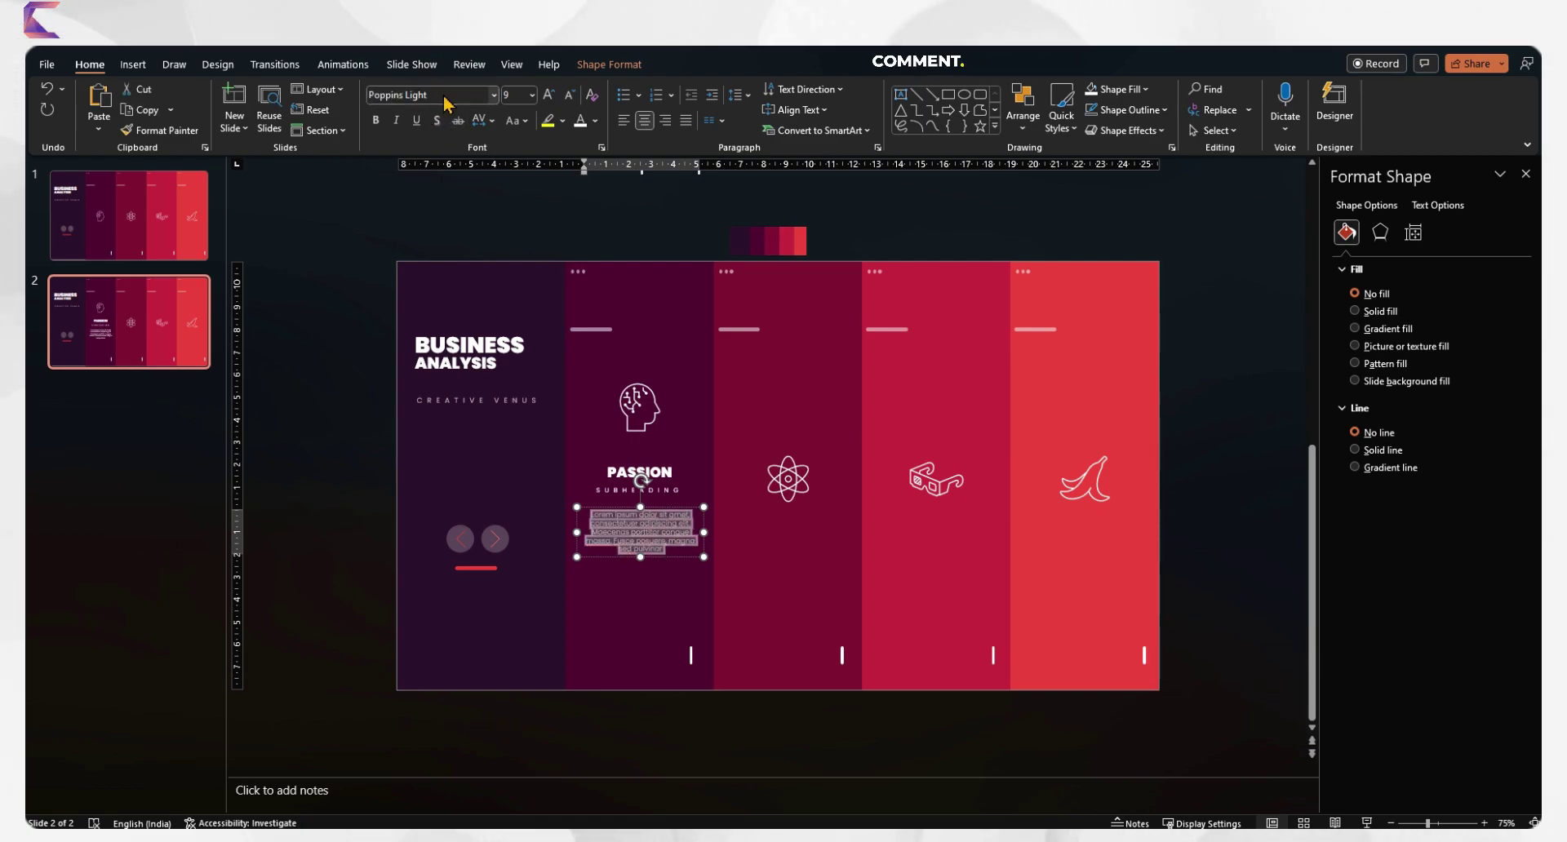
pyautogui.click(550, 97)
pyautogui.click(569, 96)
# Draw a rectangle about 3.97 cm wide and 0.81 cm high below the paragraph and remove its outline.
pyautogui.click(133, 64)
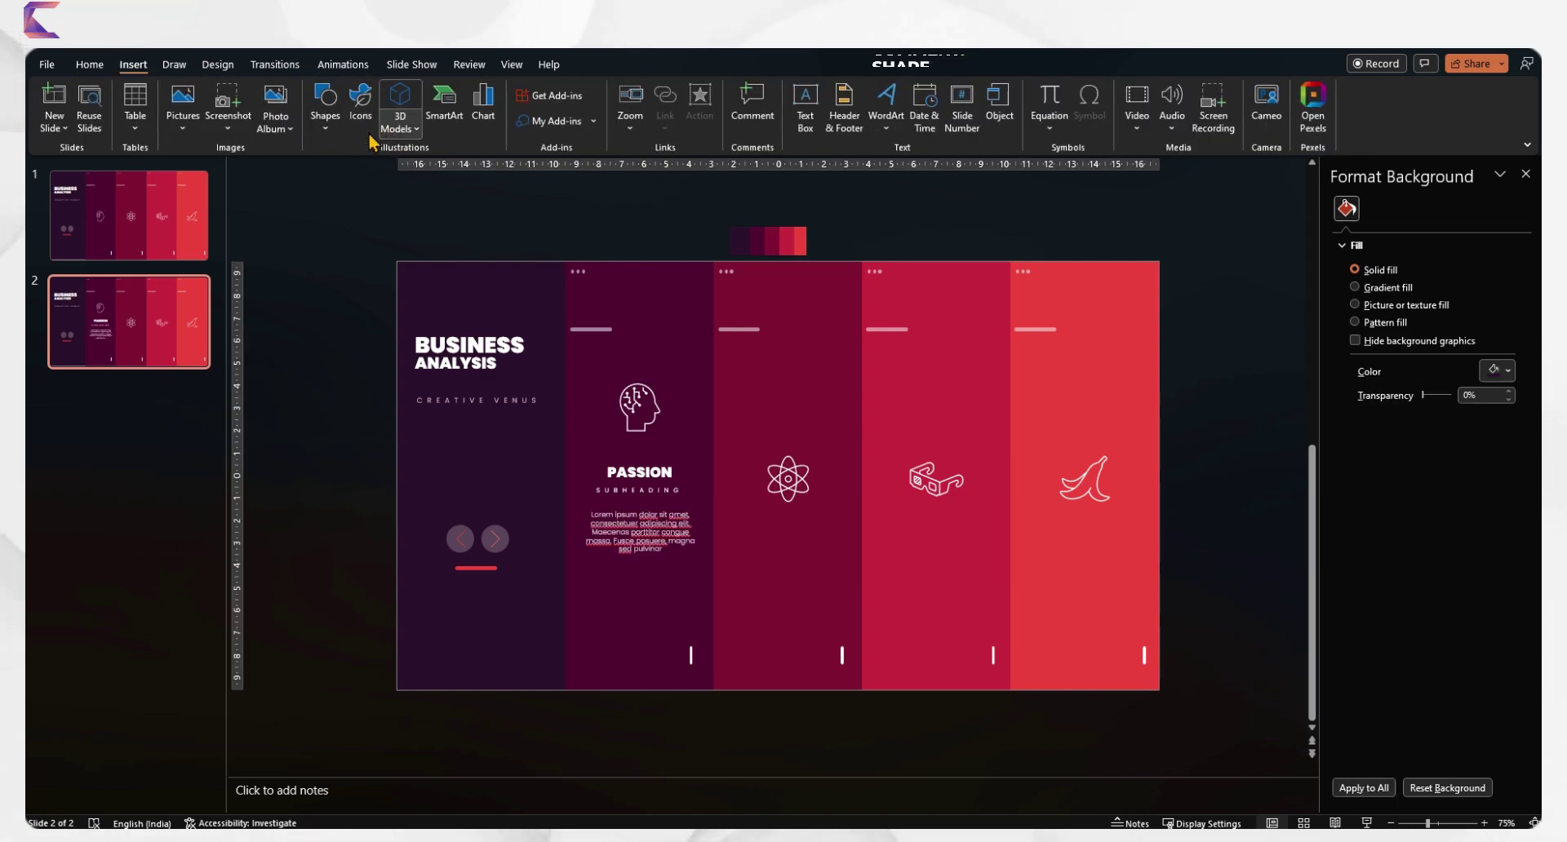
pyautogui.click(324, 114)
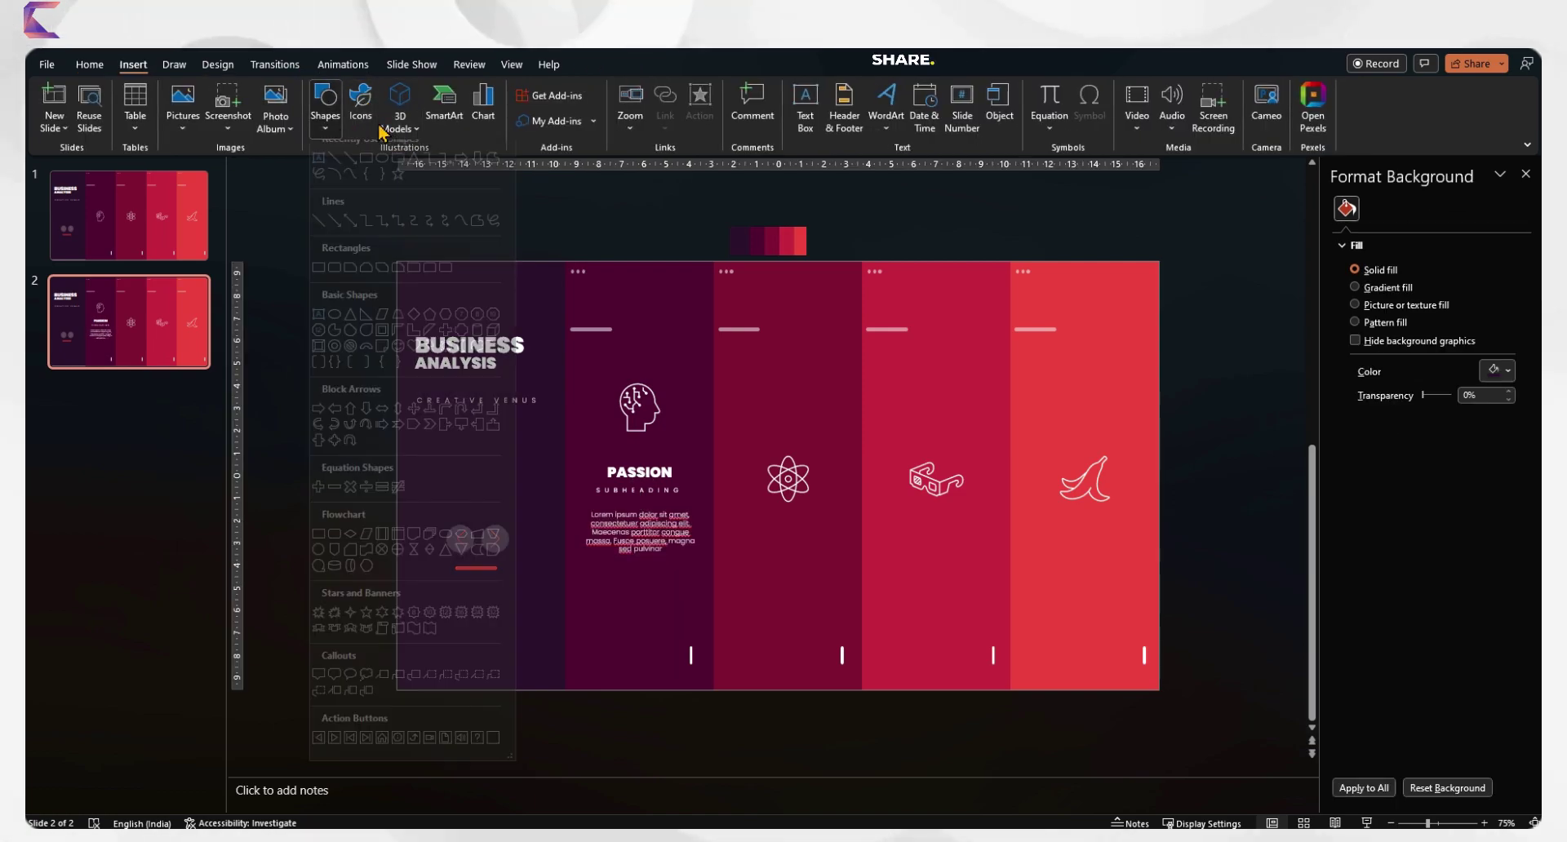
pyautogui.click(398, 159)
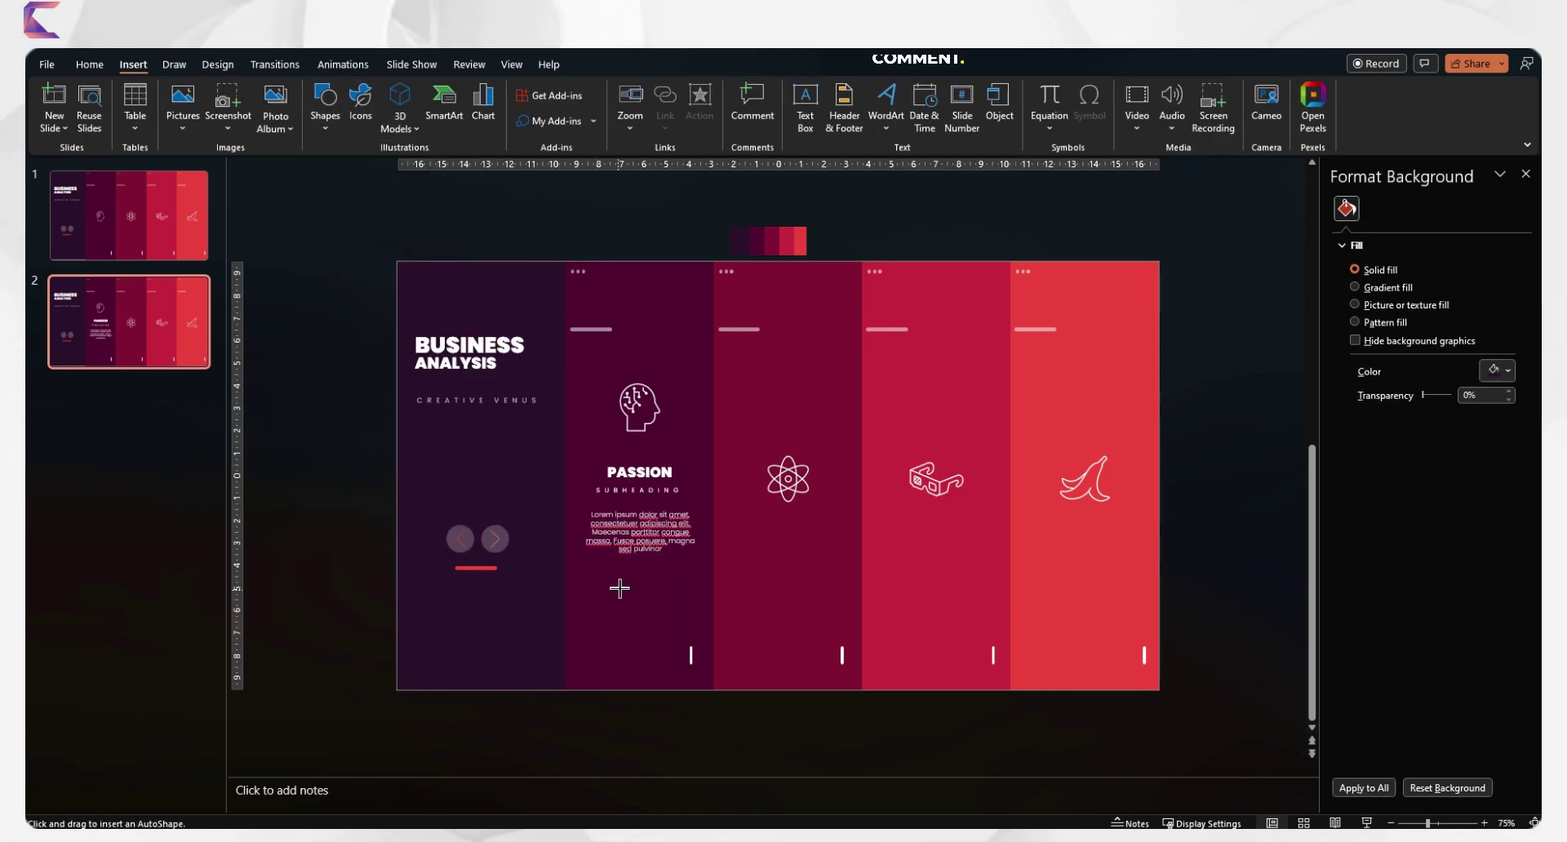
pyautogui.moveTo(590, 581)
pyautogui.mouseDown()
pyautogui.moveTo(681, 595)
pyautogui.moveTo(640, 587)
pyautogui.mouseUp()
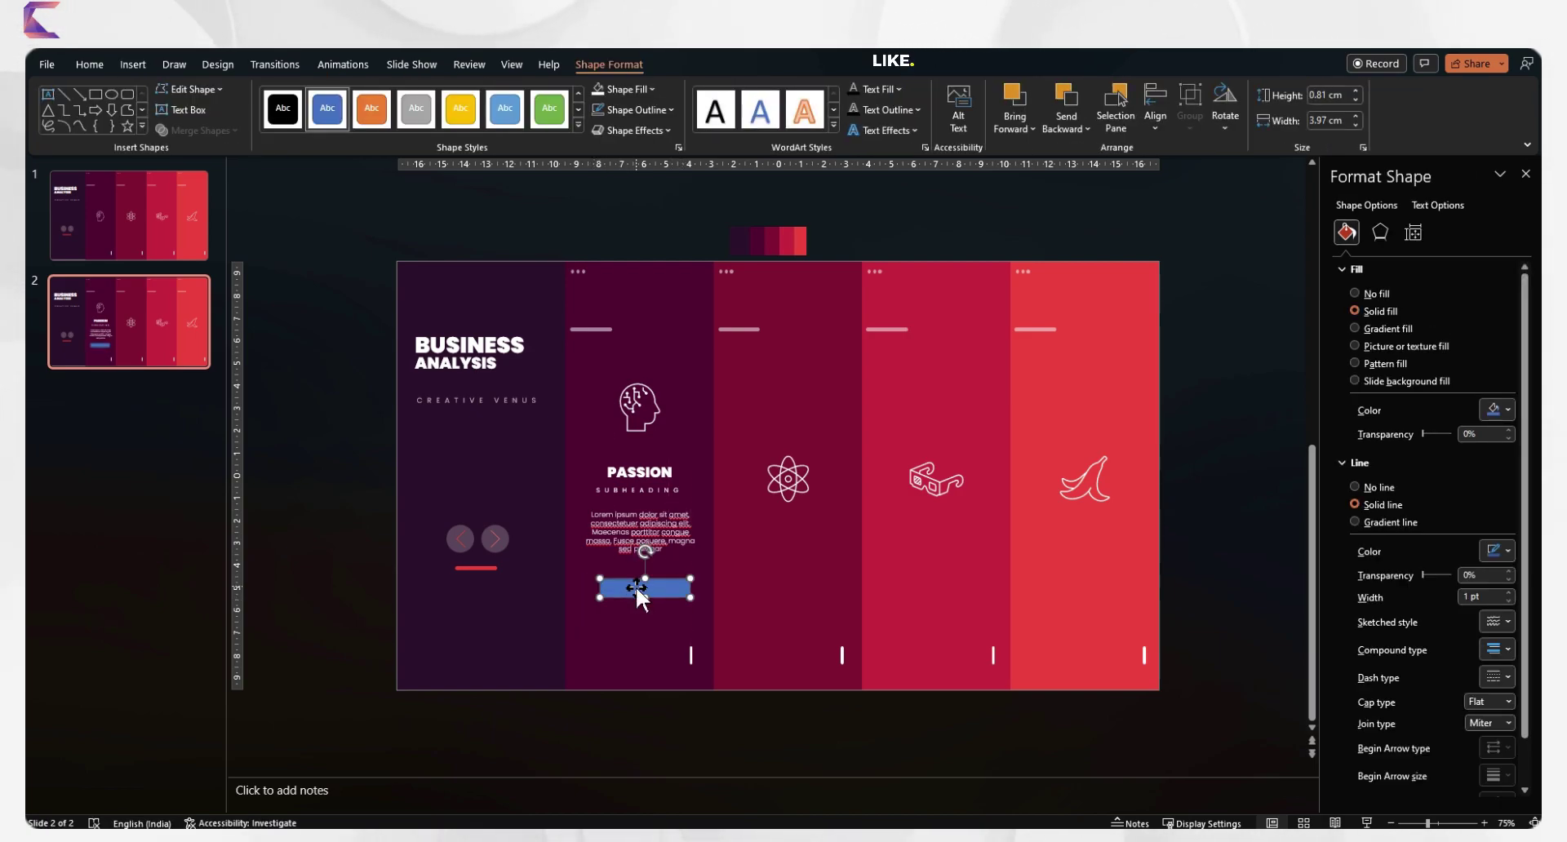
pyautogui.click(1354, 487)
# Give the rectangle a linear gradient fill and reduce the gradient to two end stops.
pyautogui.click(1387, 328)
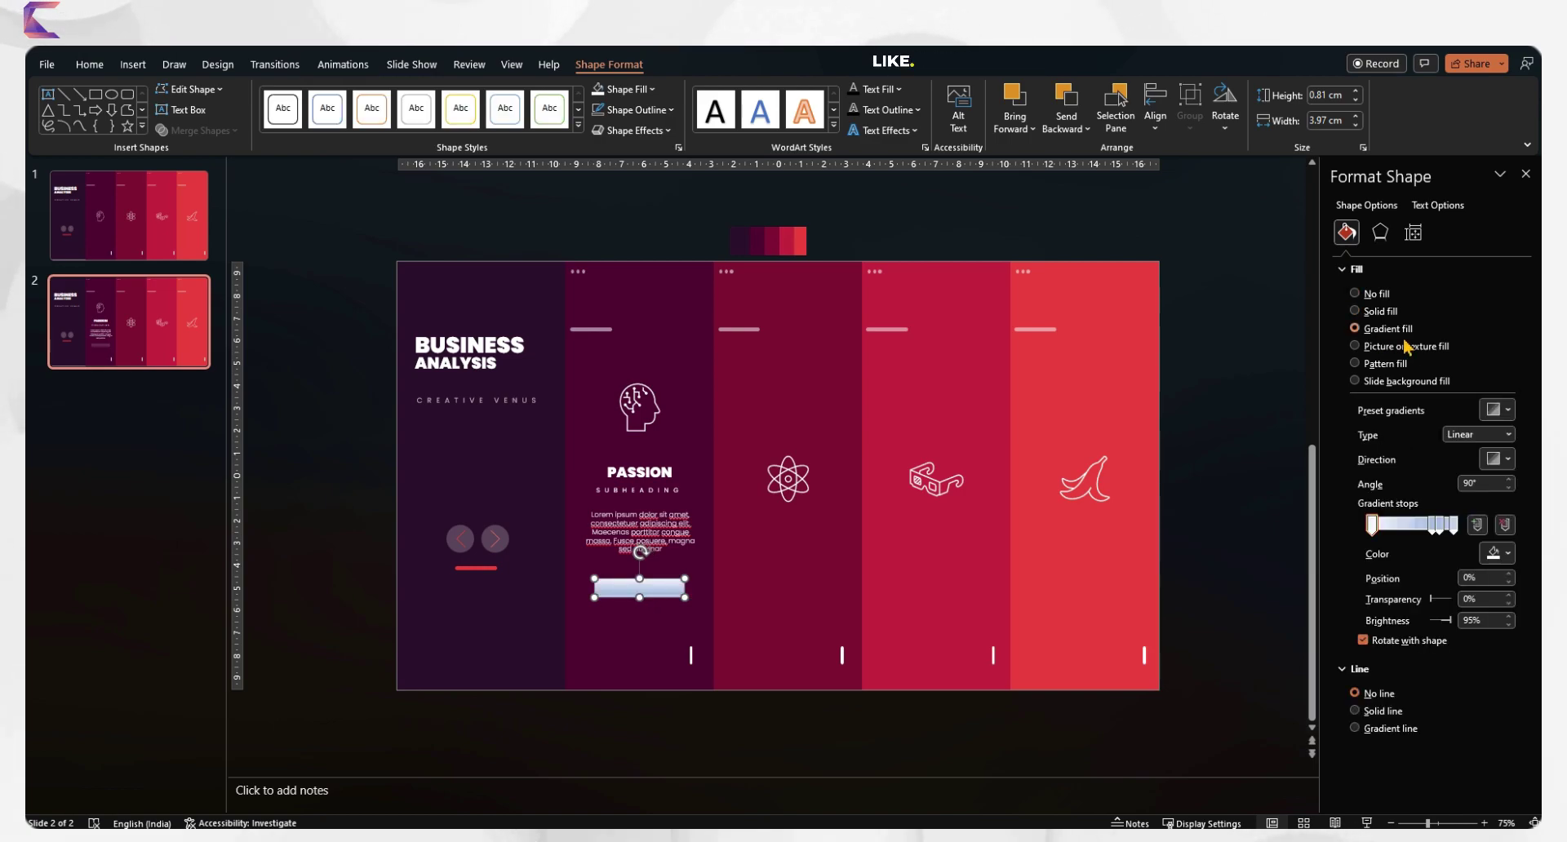
pyautogui.click(1505, 525)
pyautogui.click(1440, 525)
pyautogui.moveTo(1440, 525); pyautogui.dragTo(1372, 524)
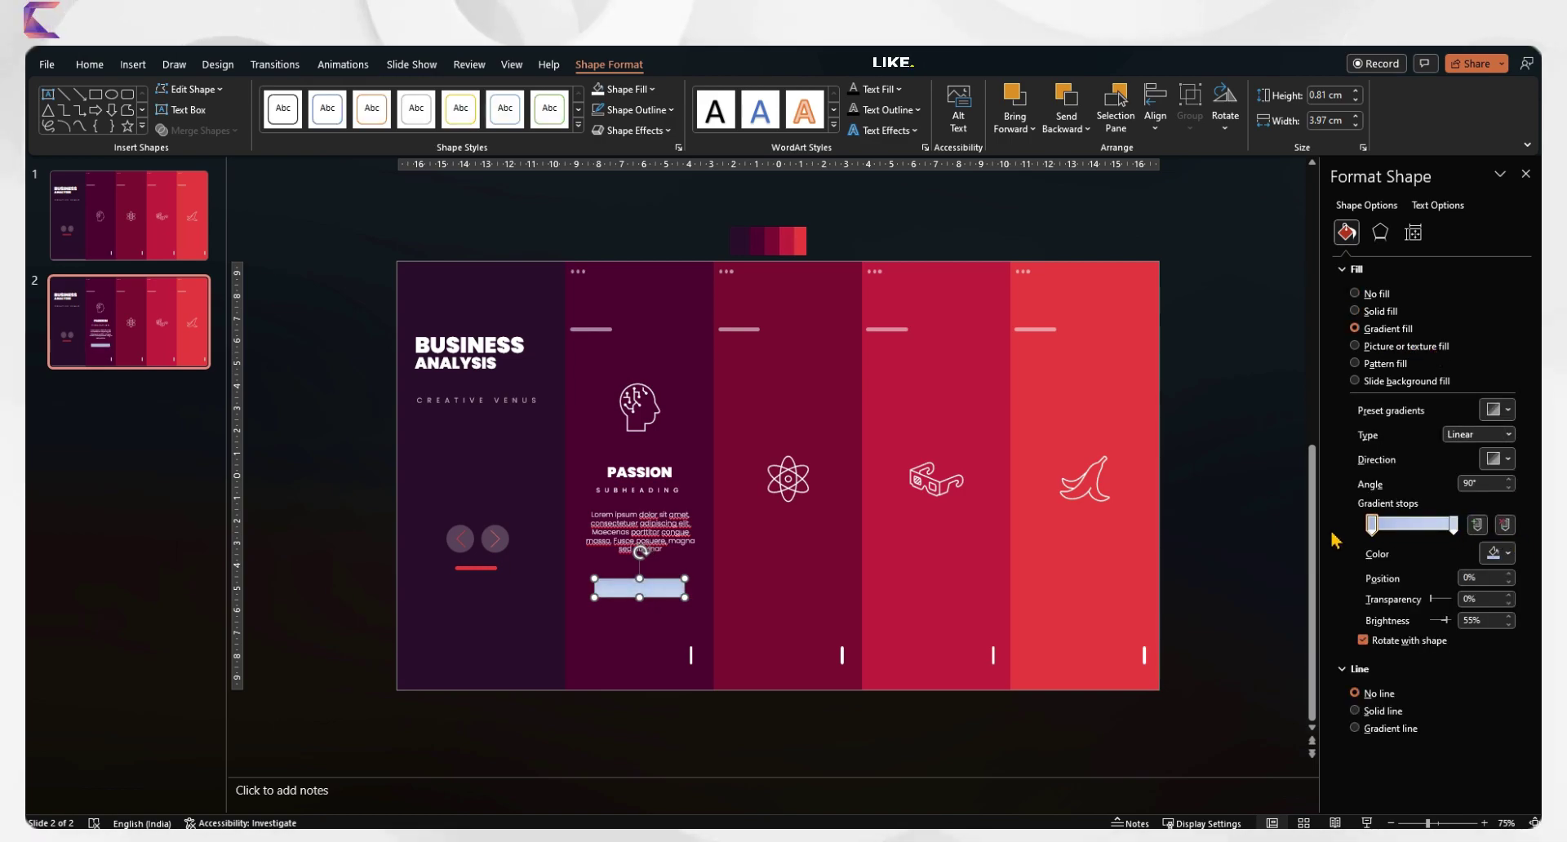
# Color the first gradient stop white and sample the dark purple of the first column for the last stop.
pyautogui.click(1497, 554)
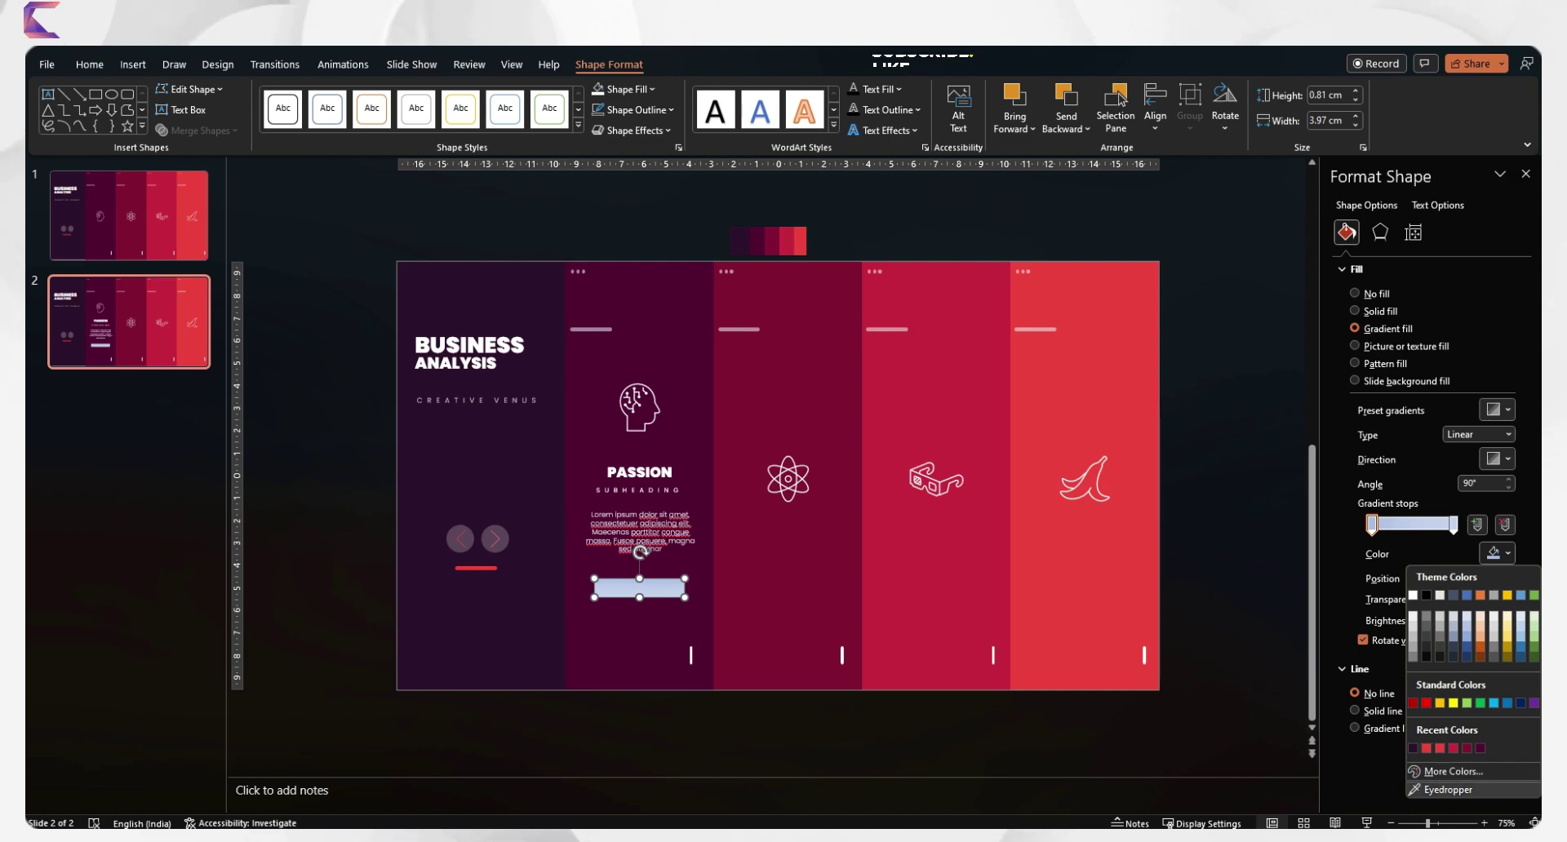
pyautogui.click(1412, 595)
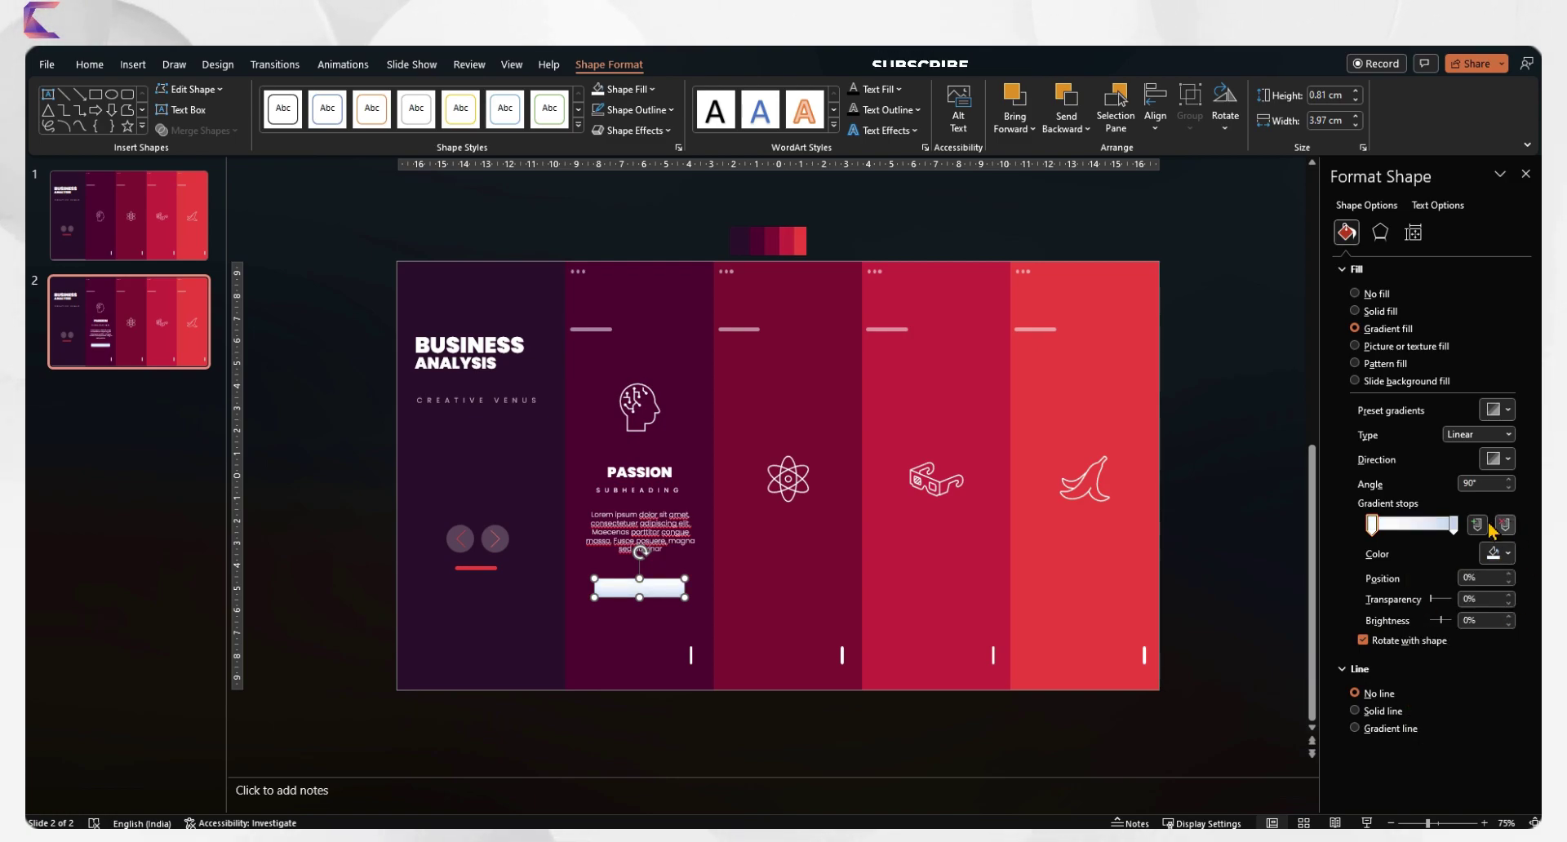
pyautogui.click(1497, 553)
pyautogui.click(1436, 788)
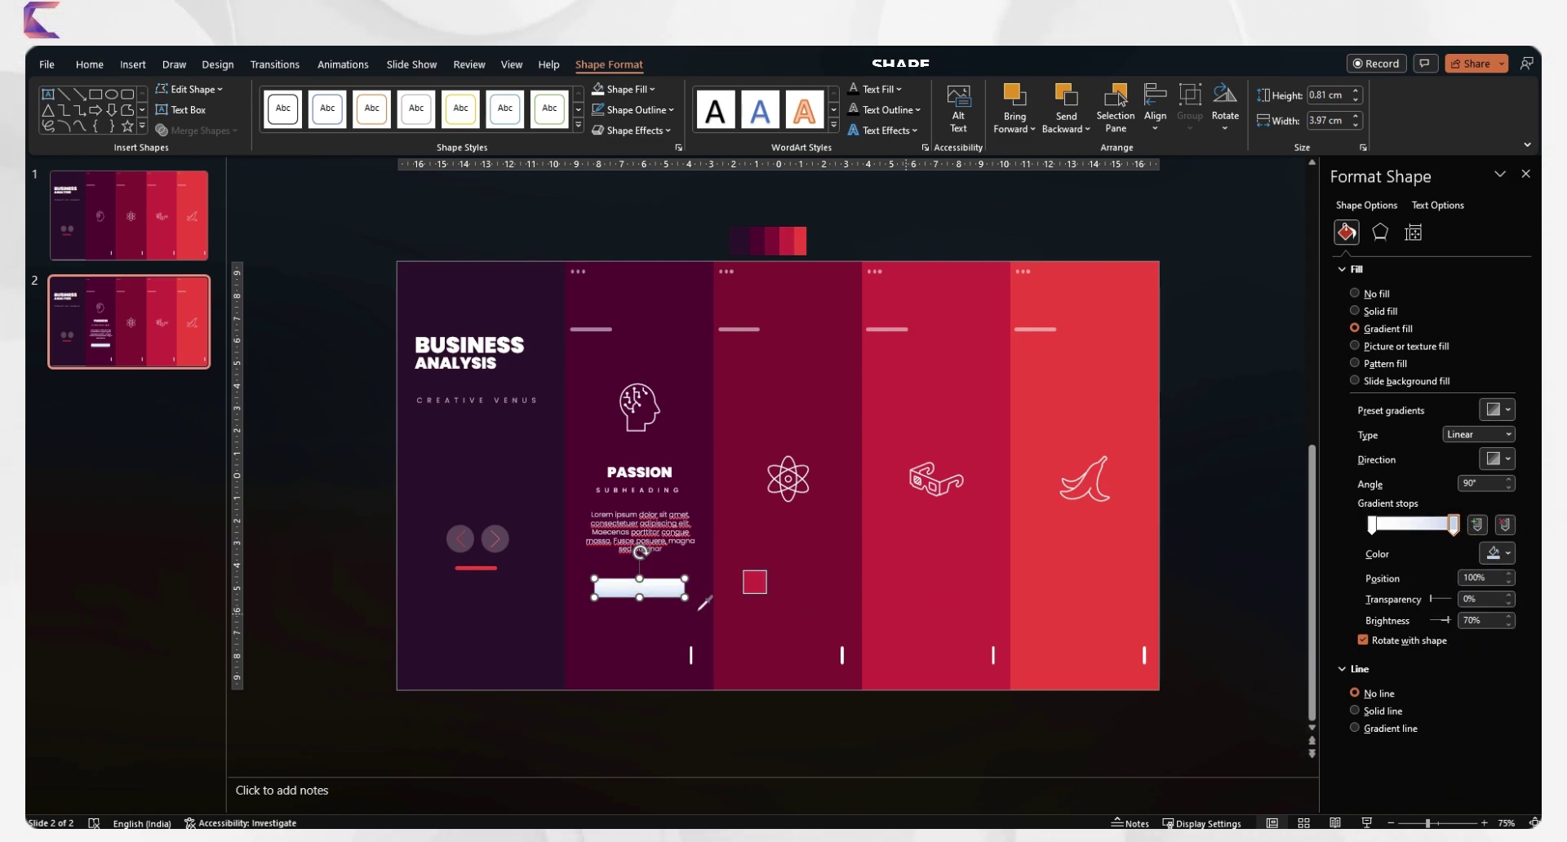
pyautogui.click(472, 606)
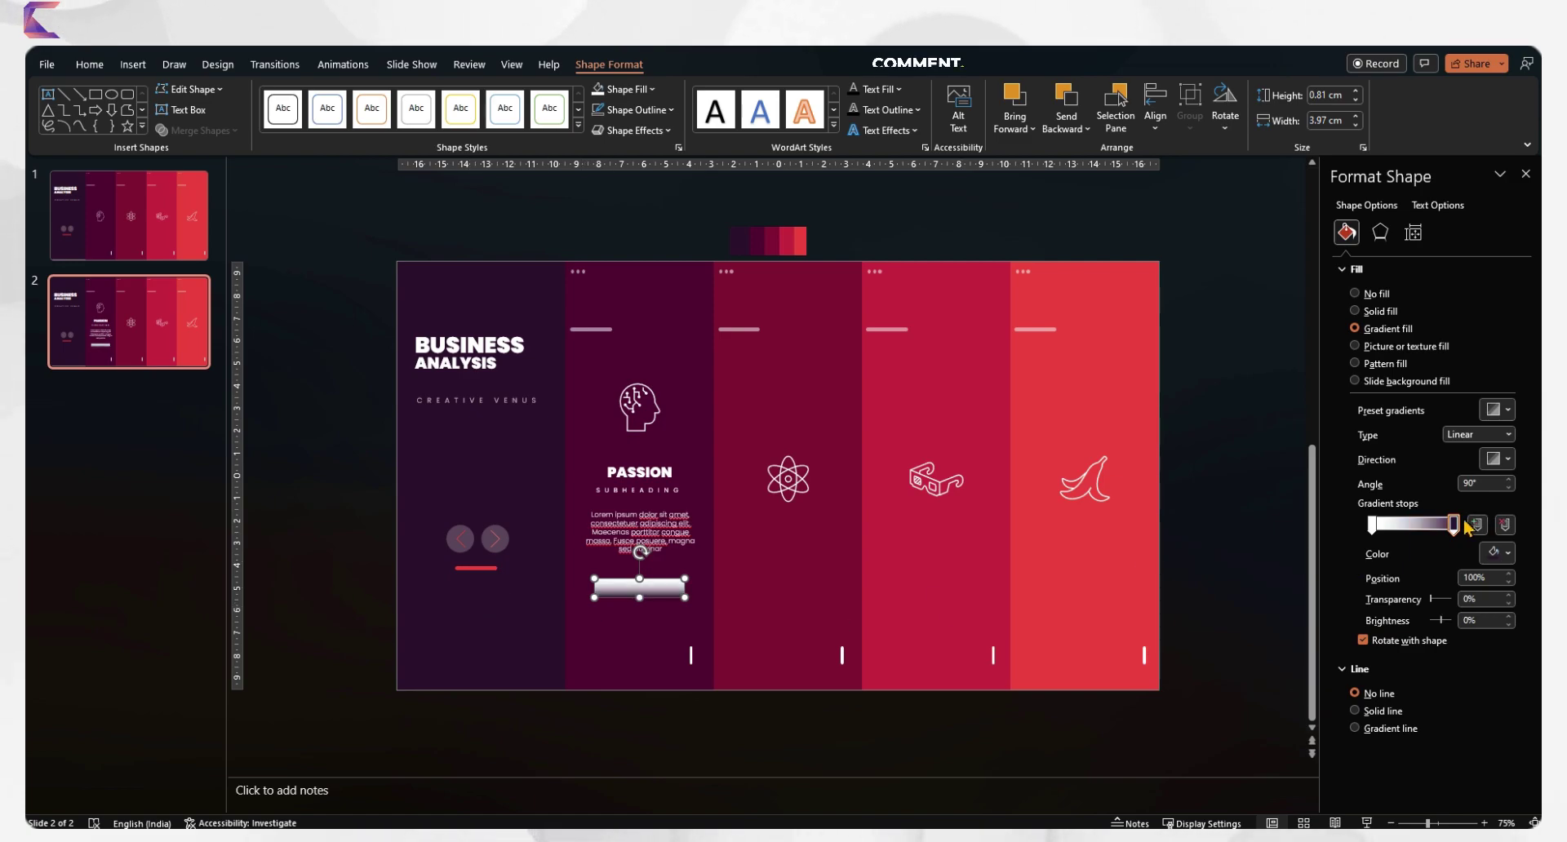
pyautogui.moveTo(1453, 527)
pyautogui.mouseDown()
pyautogui.moveTo(1395, 532)
pyautogui.moveTo(1469, 530)
pyautogui.mouseUp()
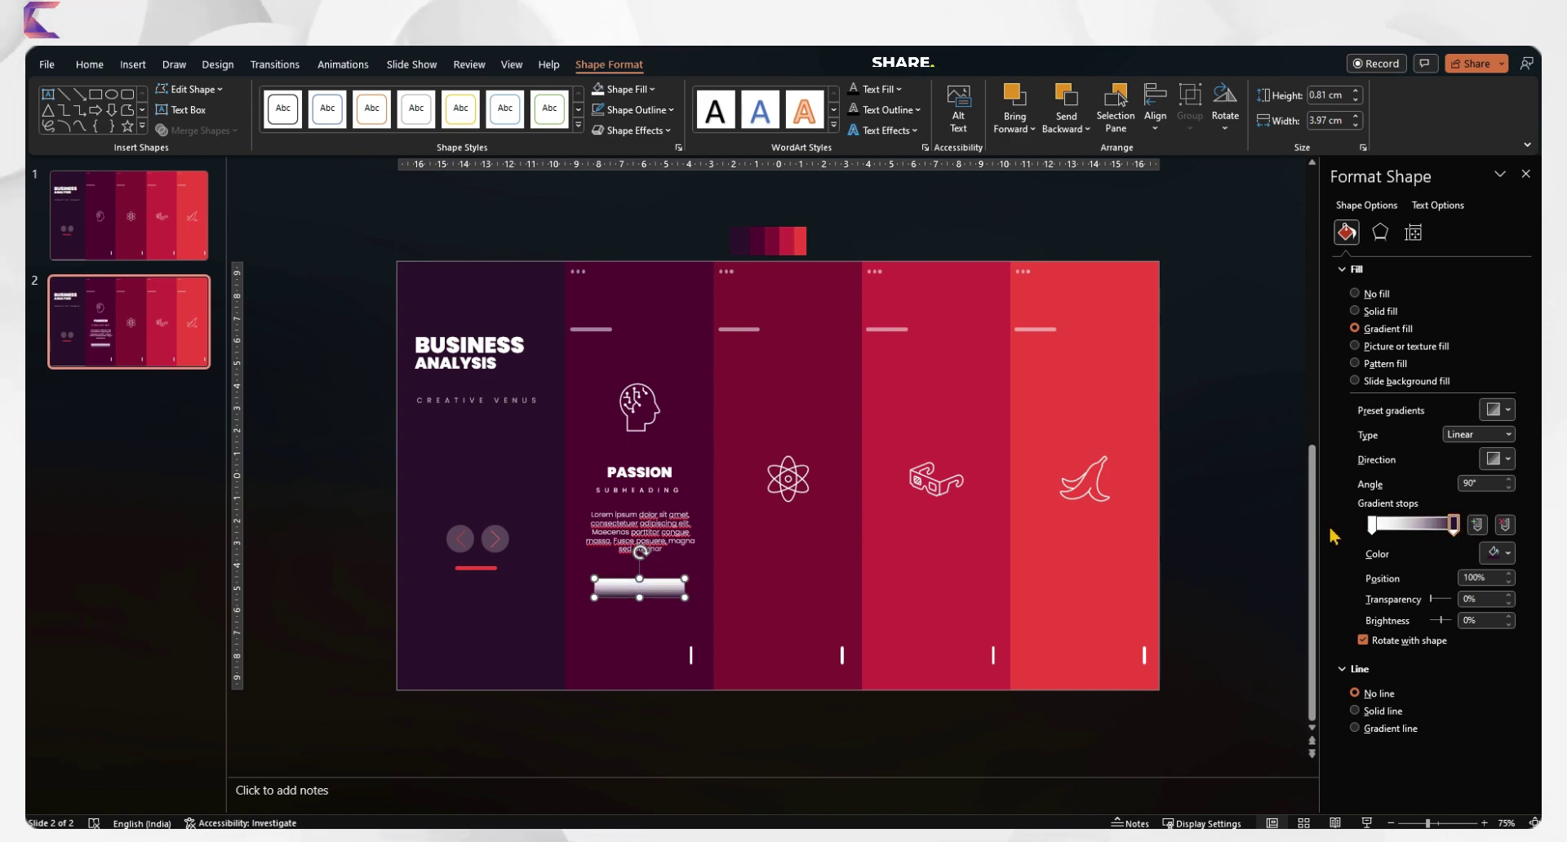
# Sample the red of the fifth column for the first gradient stop and set a diagonal gradient direction of 45°.
pyautogui.click(1372, 531)
pyautogui.click(1501, 553)
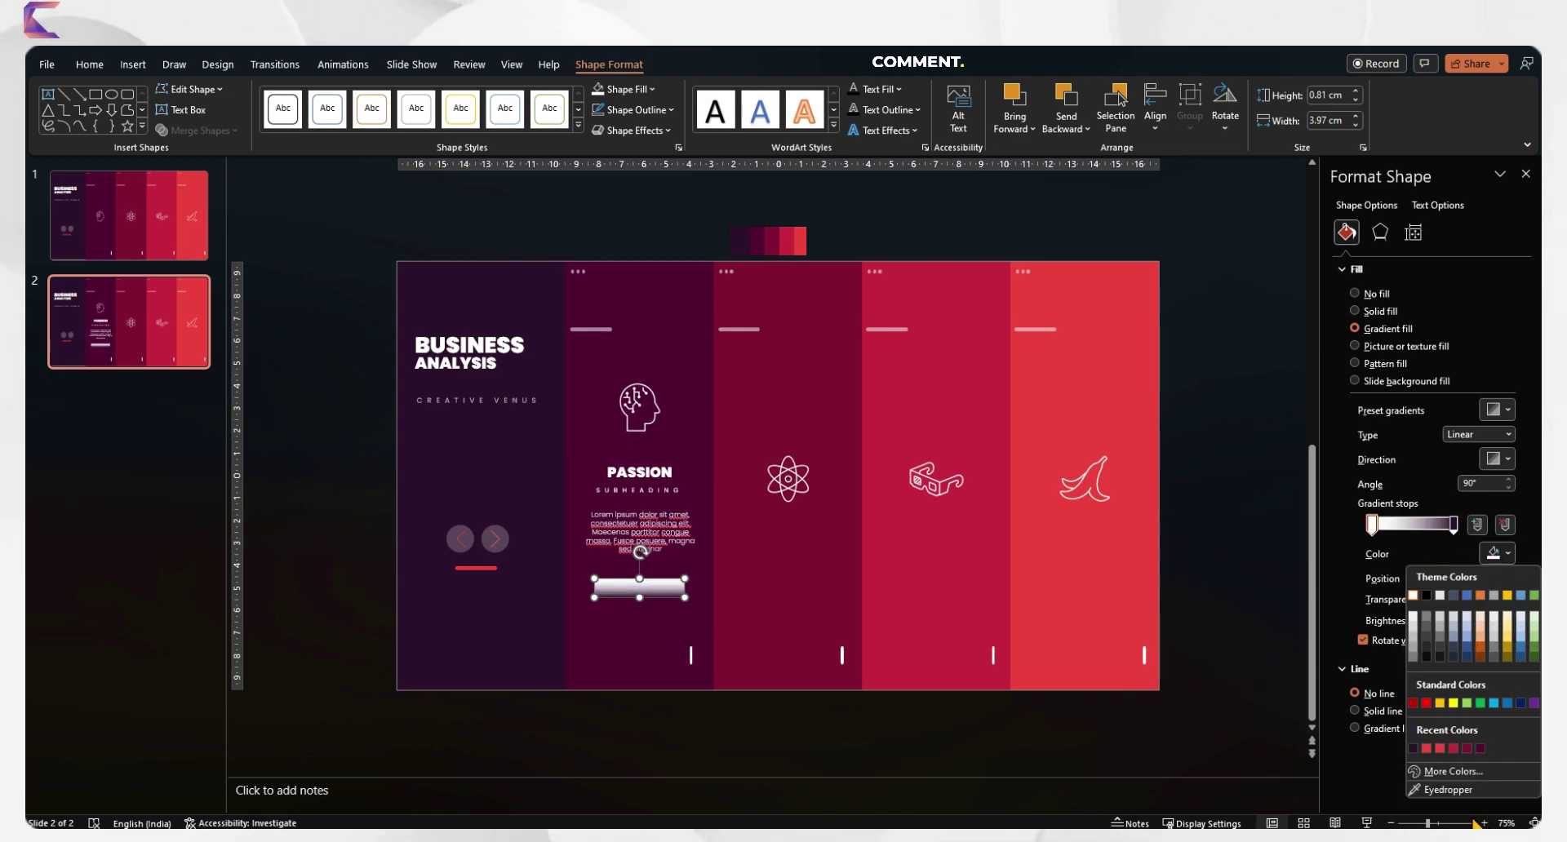
pyautogui.click(1448, 790)
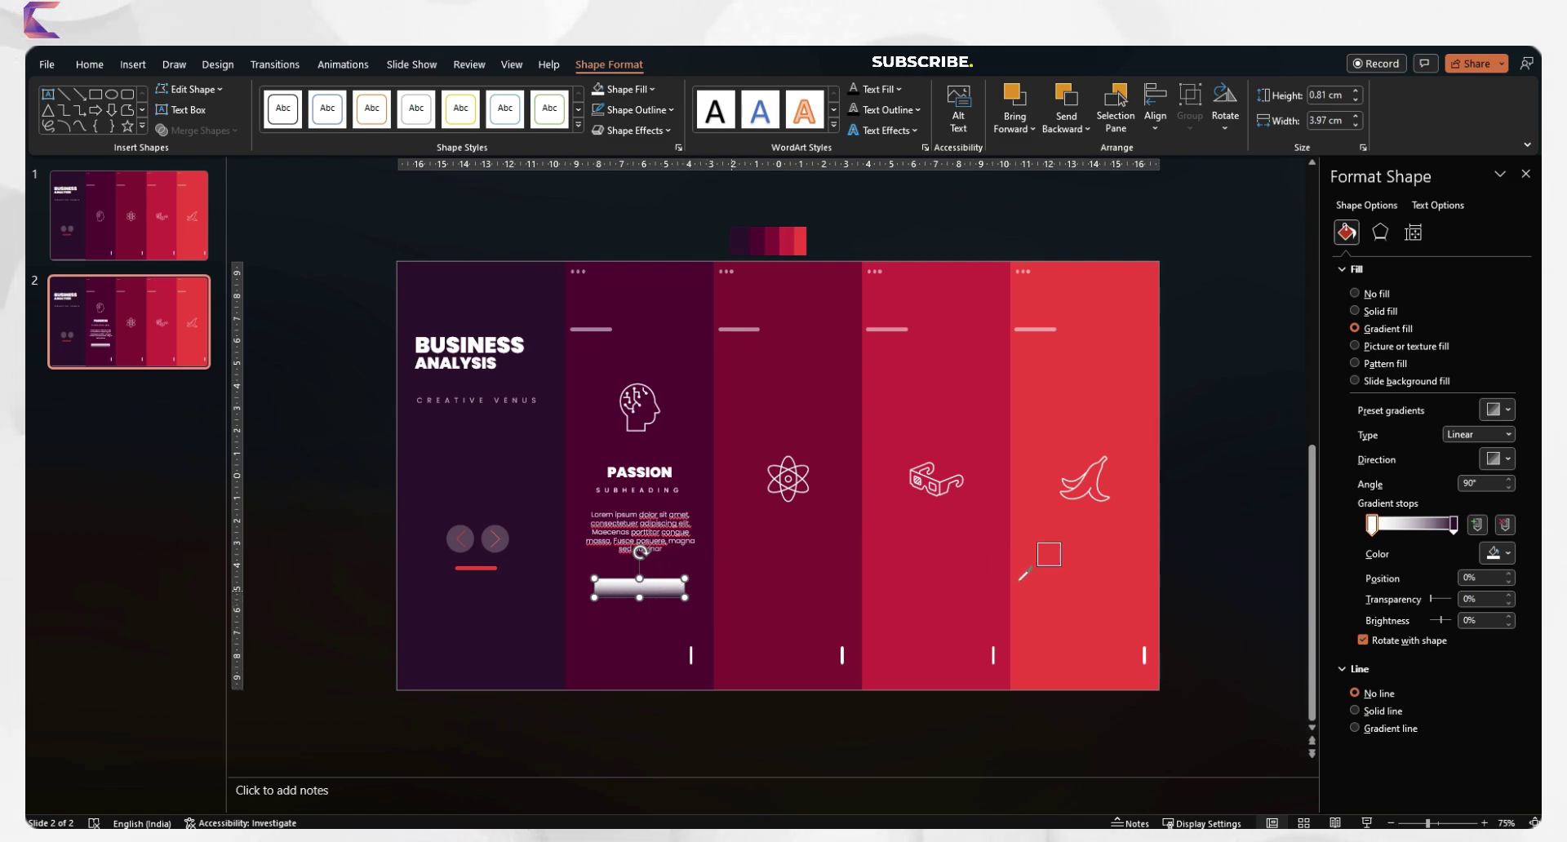
pyautogui.click(1079, 579)
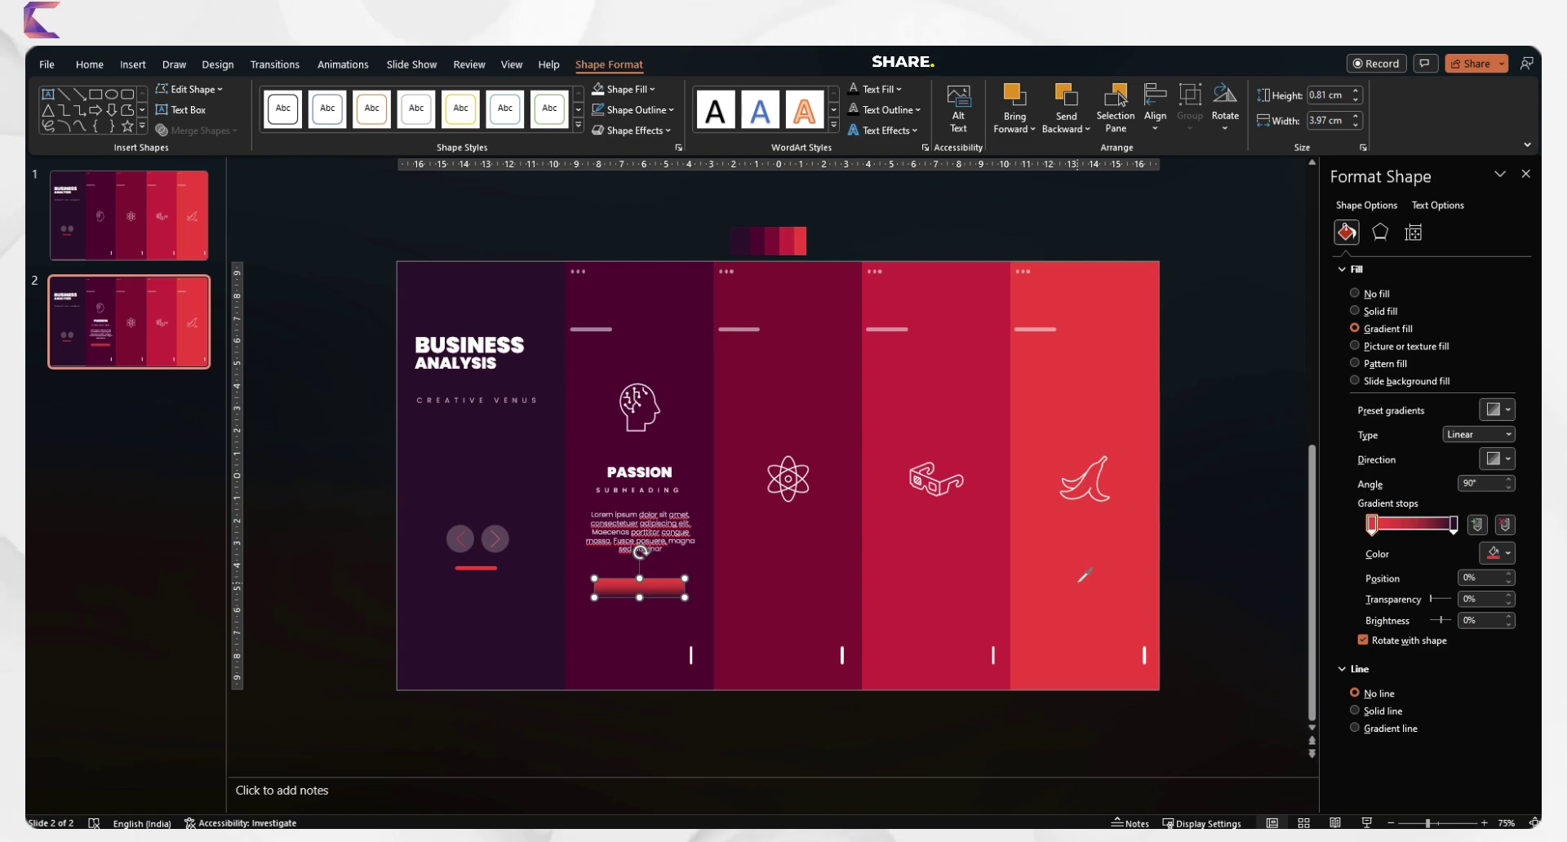
pyautogui.click(1504, 459)
pyautogui.click(1383, 488)
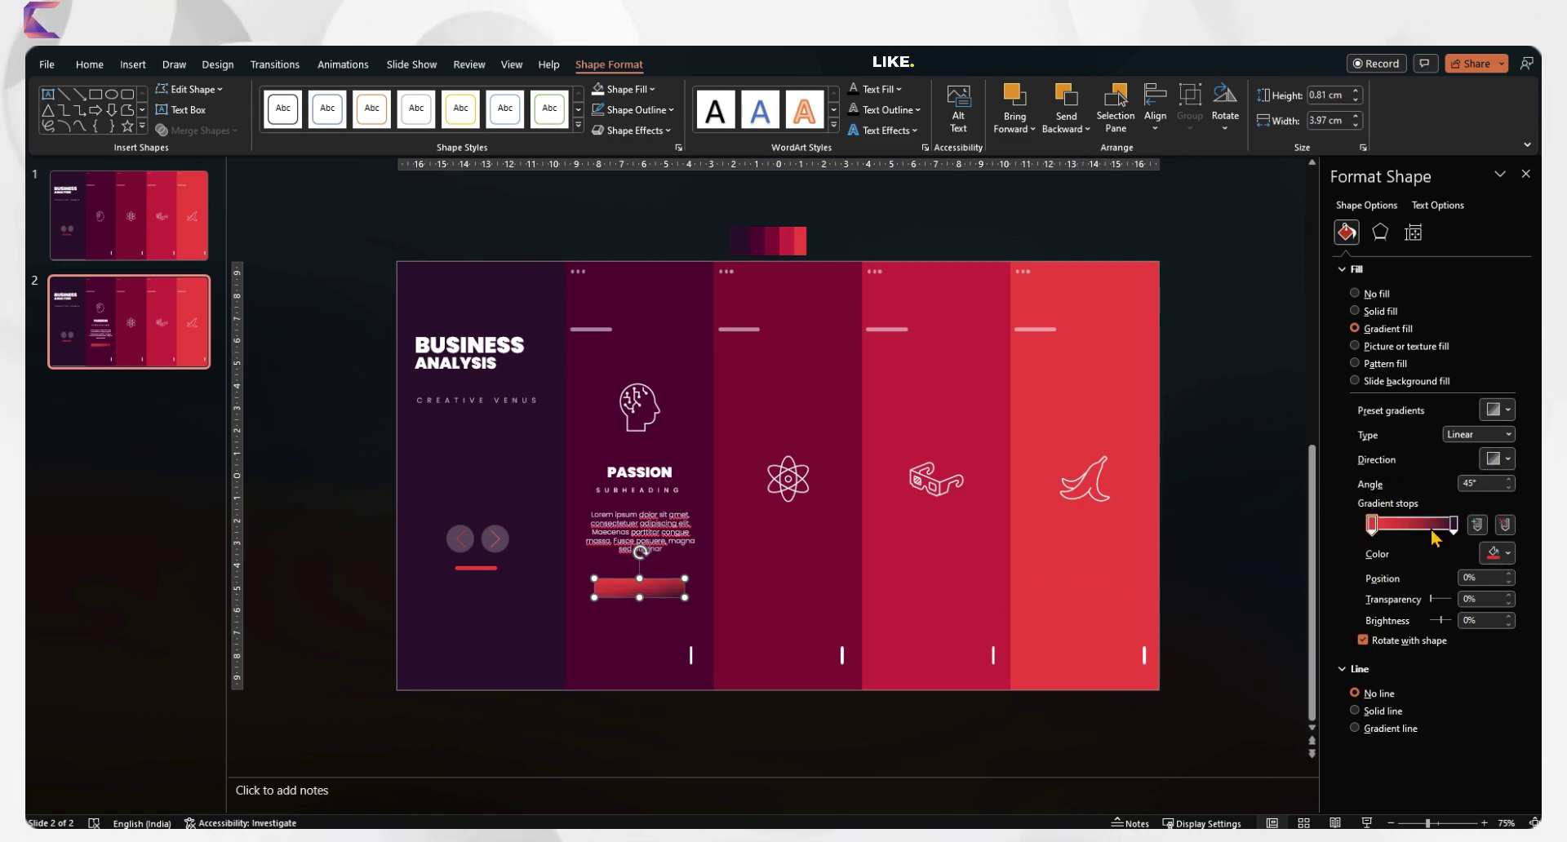
pyautogui.moveTo(1450, 527)
pyautogui.mouseDown()
pyautogui.moveTo(1411, 528)
pyautogui.moveTo(1457, 532)
pyautogui.moveTo(1464, 553)
pyautogui.mouseUp()
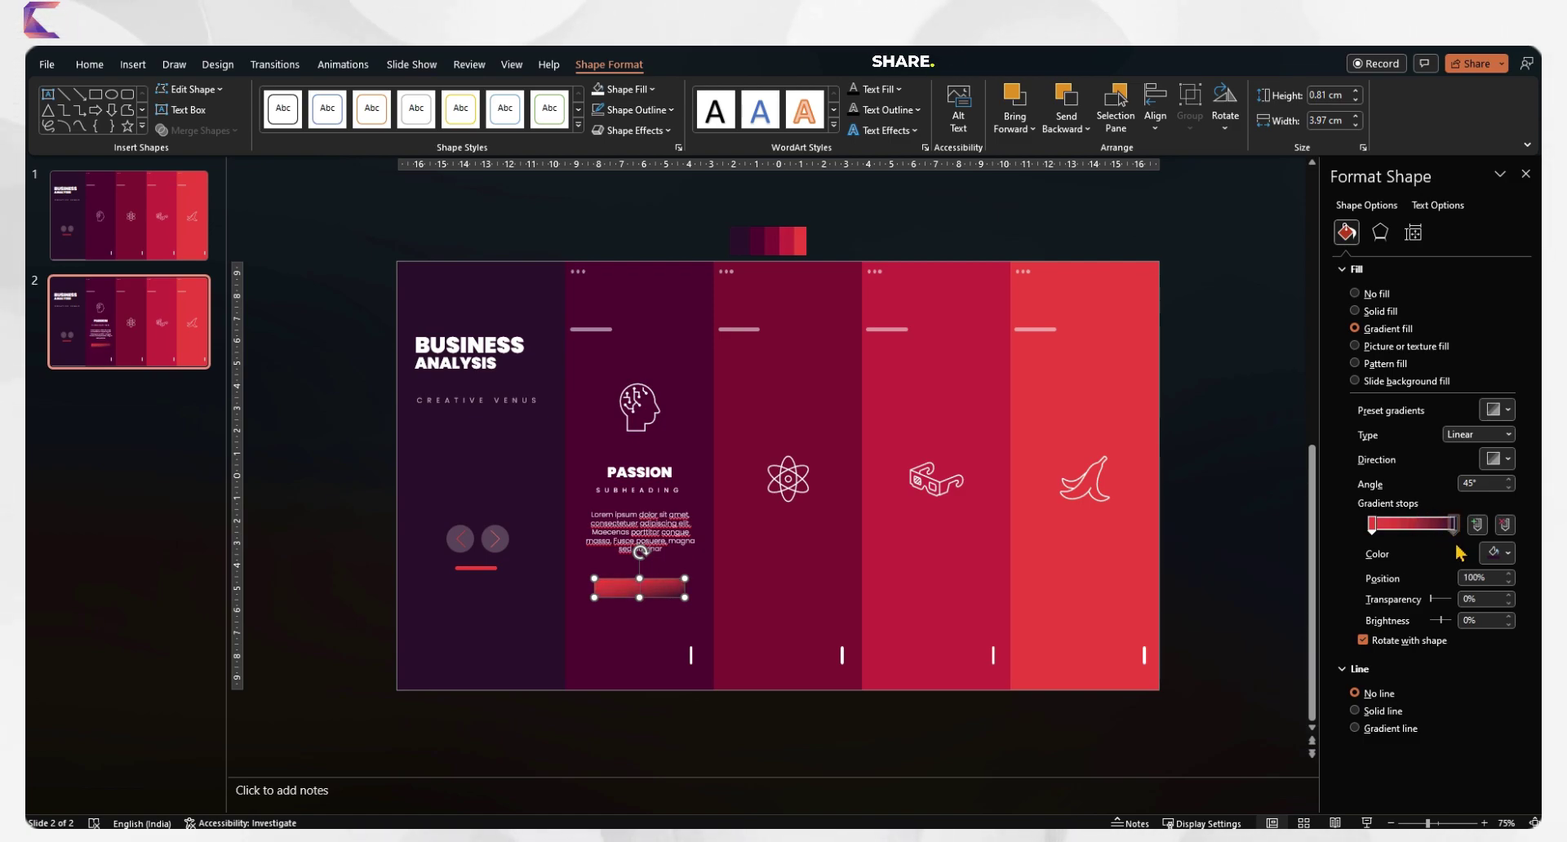
pyautogui.click(1206, 672)
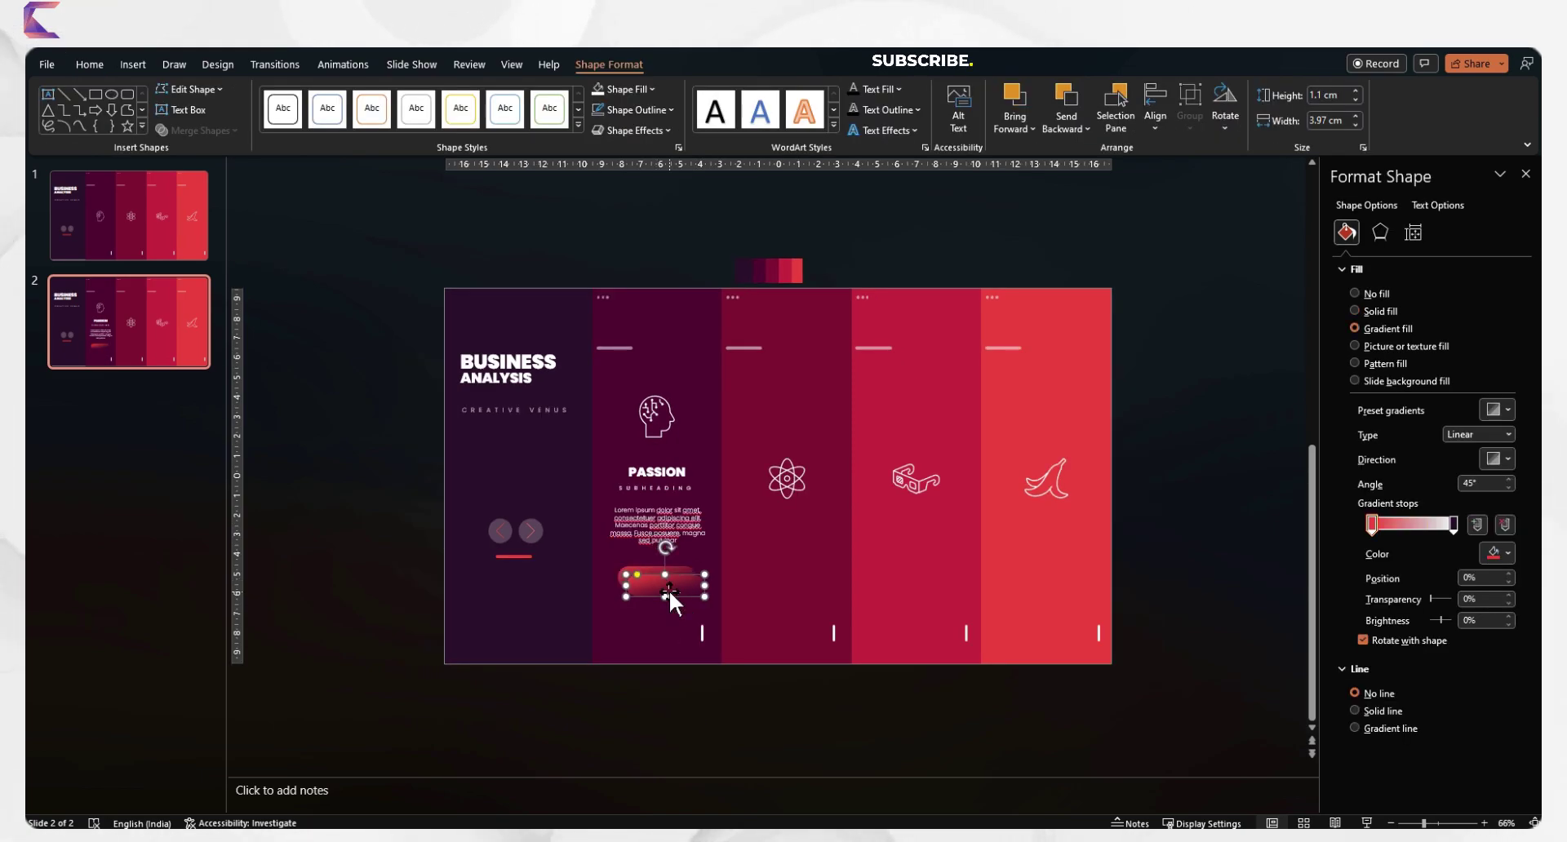
# Move the duplicated gradient shape up to the head icon and size it as a 3.6 cm by 3.6 cm circle.
pyautogui.moveTo(667, 588); pyautogui.dragTo(648, 386)
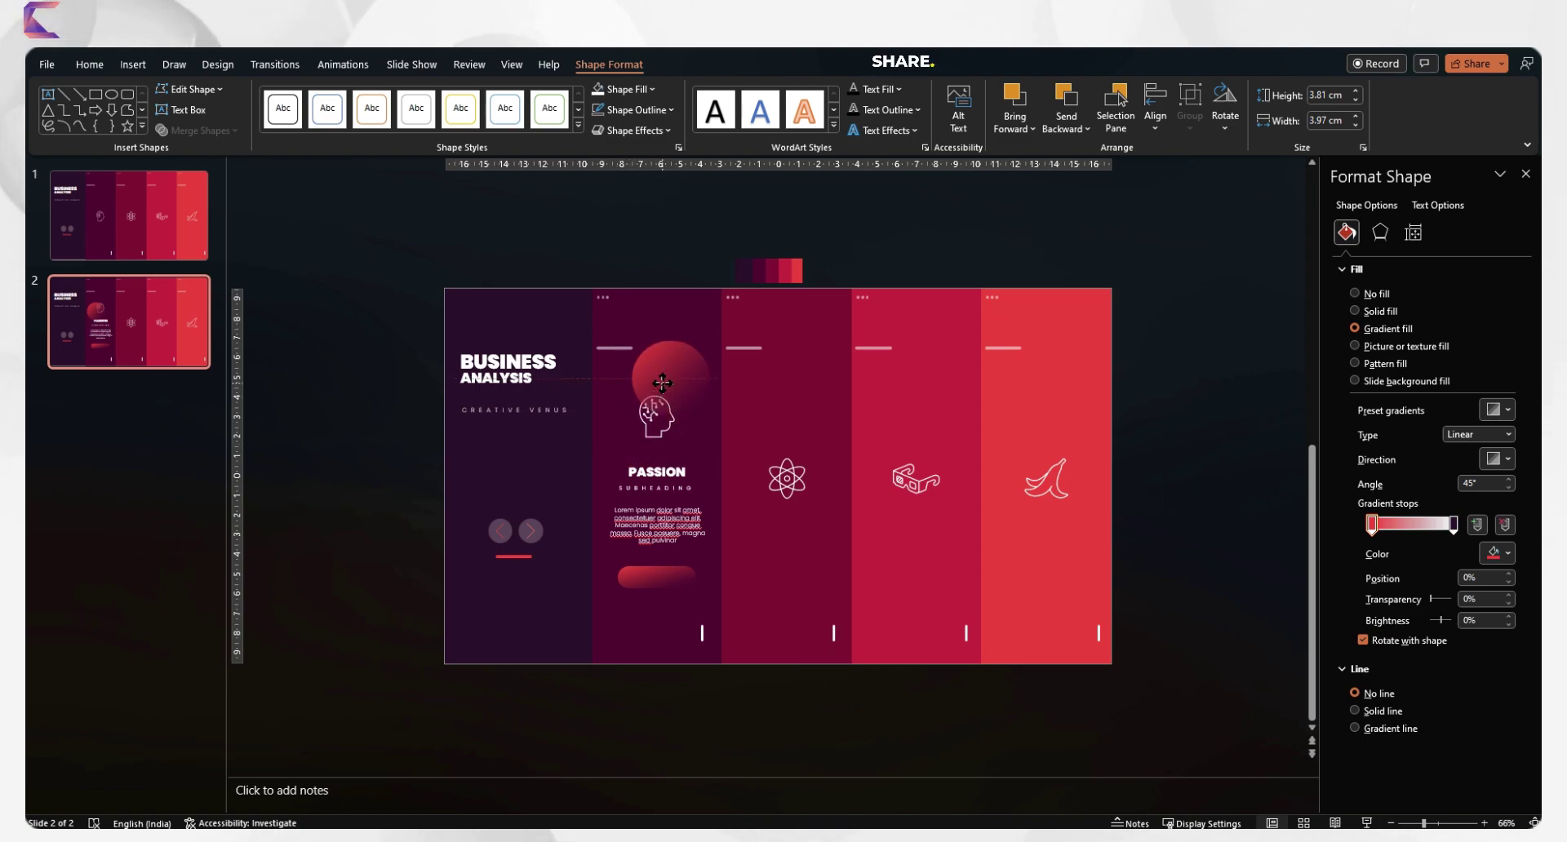
pyautogui.click(1354, 101)
pyautogui.click(1355, 126)
pyautogui.click(1355, 125)
pyautogui.click(1355, 126)
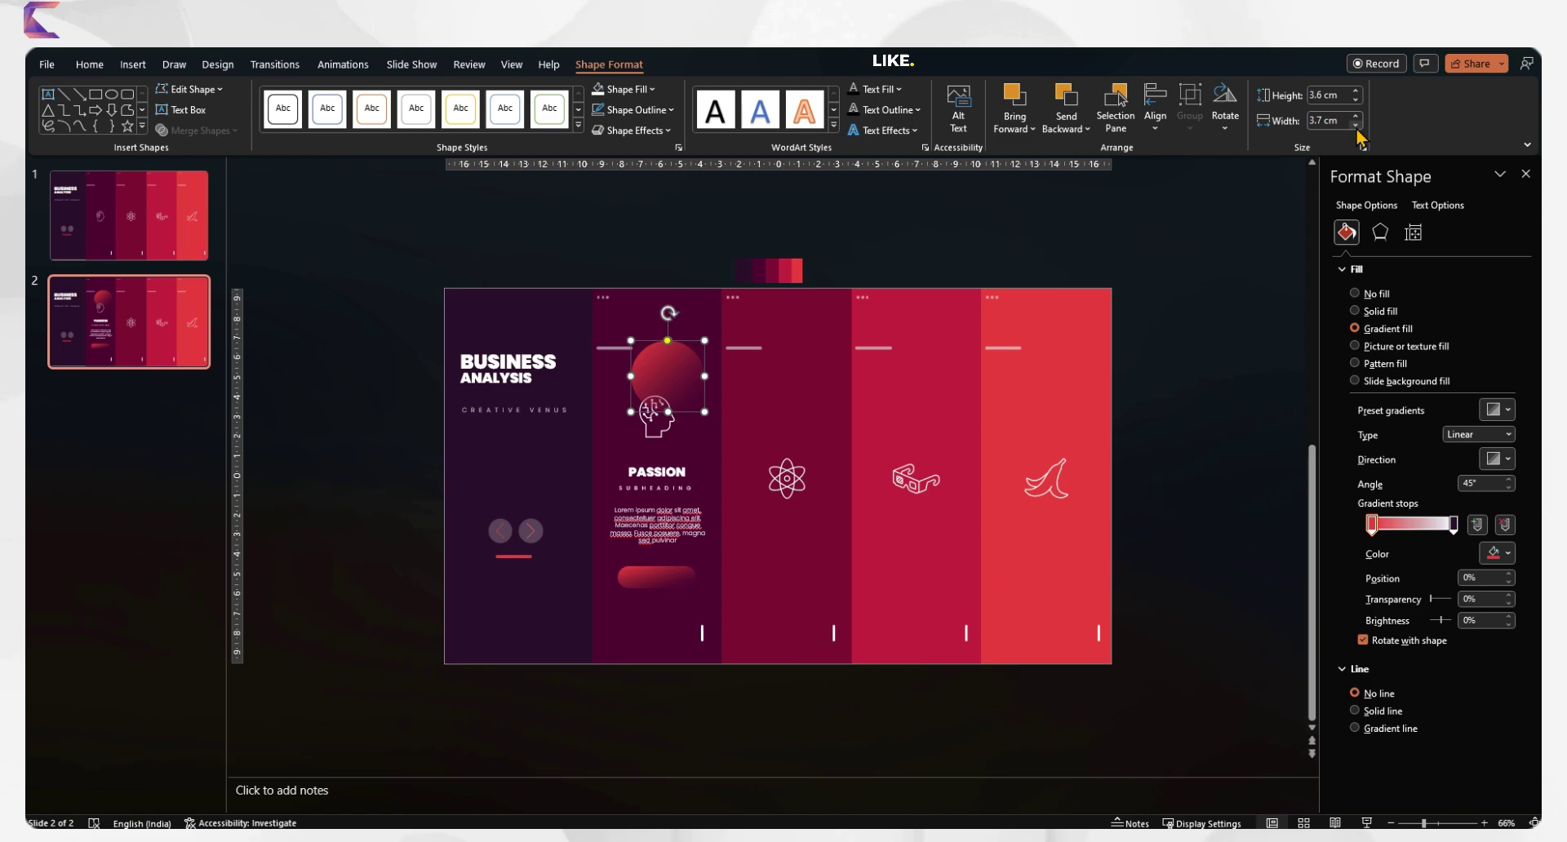
# Position the gradient circle around the head icon and shift its transparent gradient stop to 80%.
pyautogui.moveTo(687, 365); pyautogui.dragTo(674, 414)
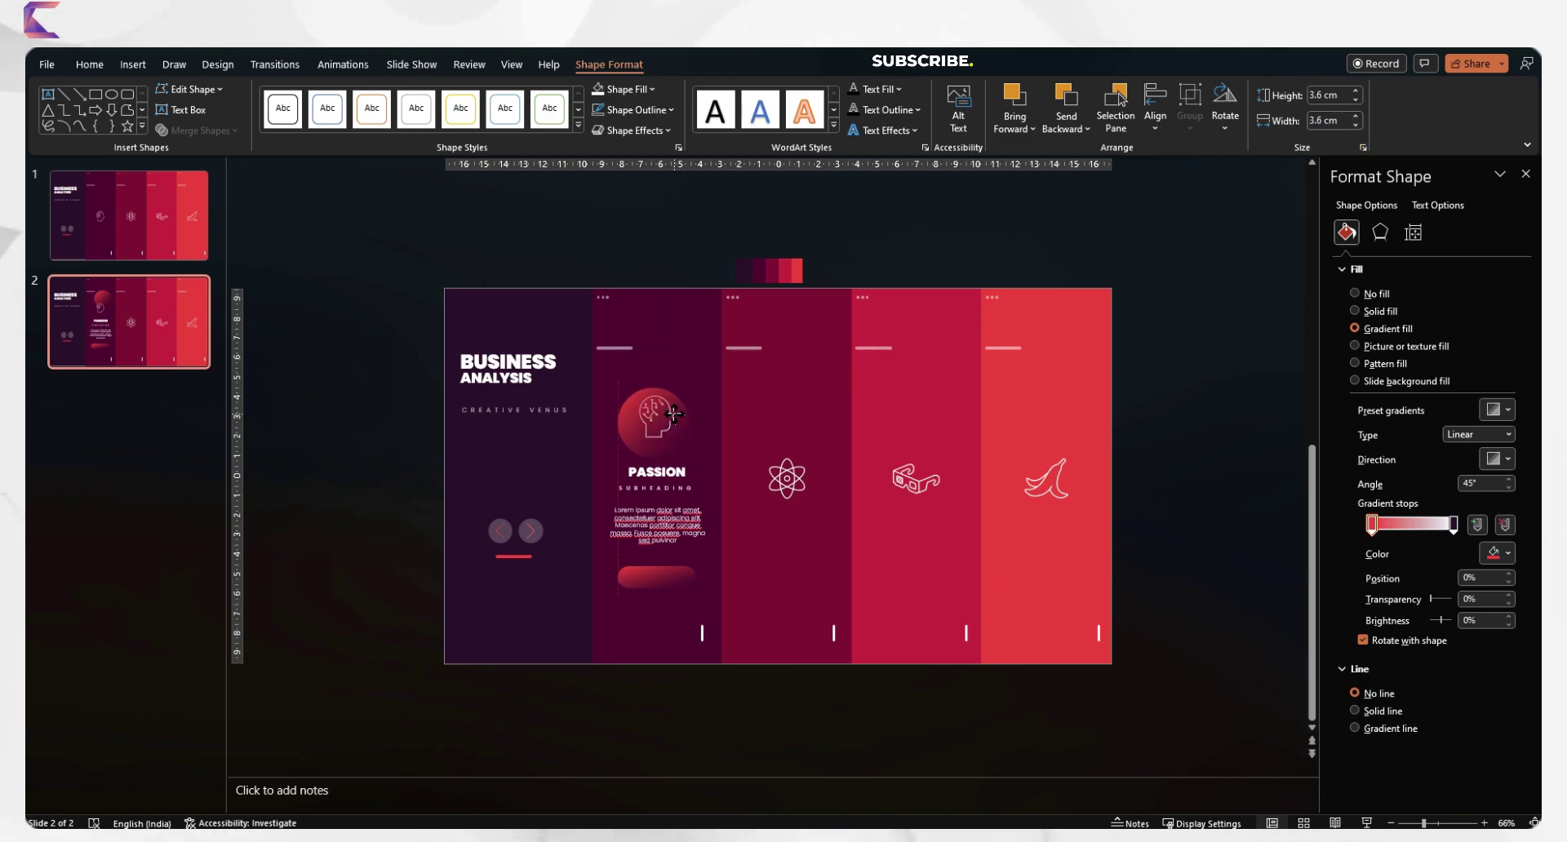
pyautogui.moveTo(1453, 524); pyautogui.dragTo(1437, 523)
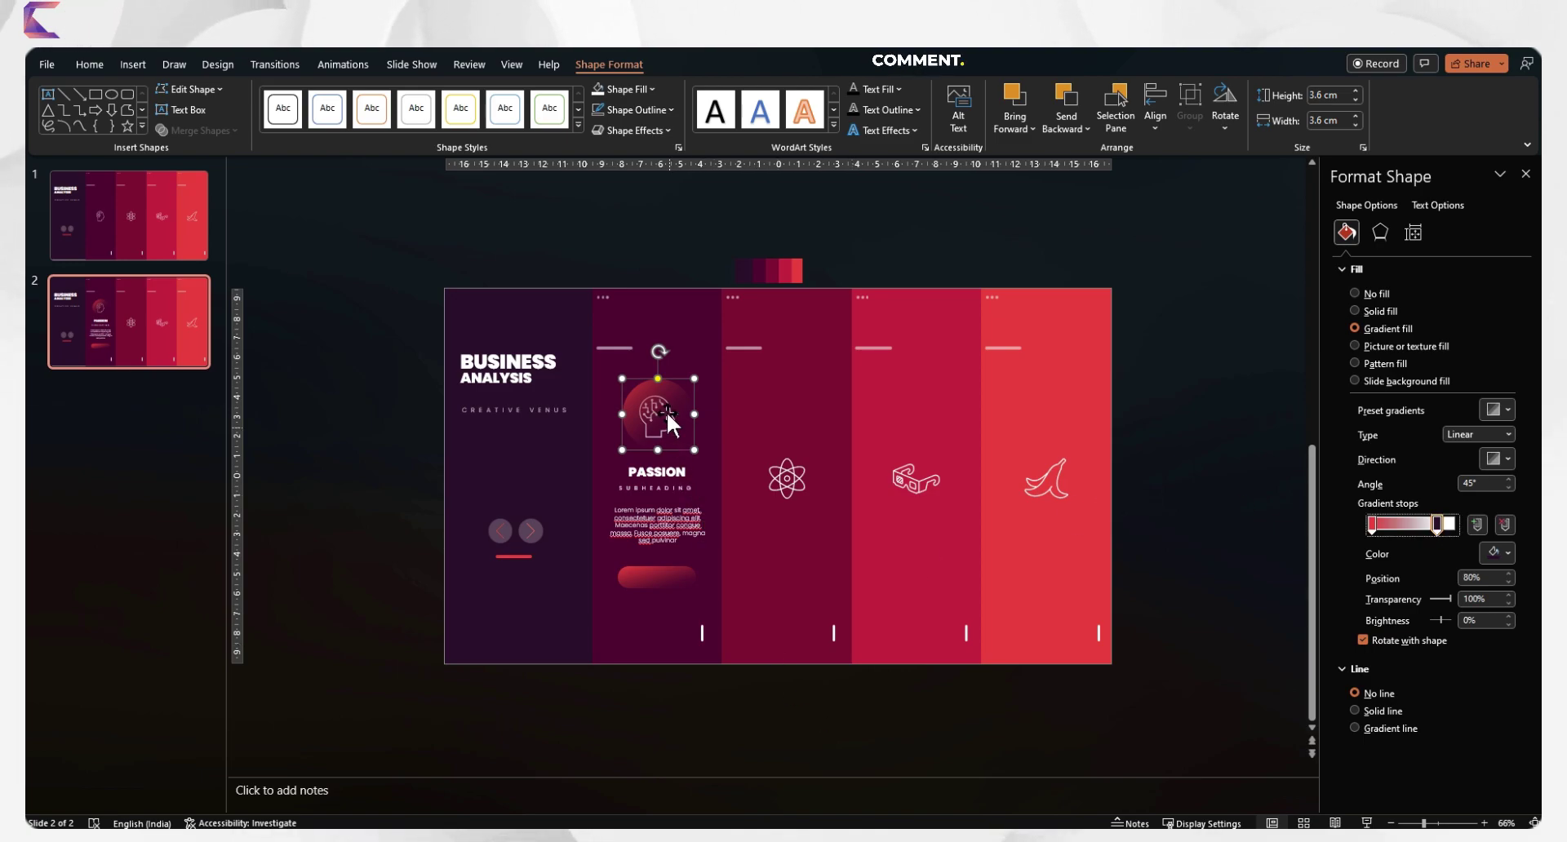
# Align the gradient circle with the head icon and label the gradient button "start" in Poppins SemiBold.
pyautogui.moveTo(667, 420); pyautogui.dragTo(667, 405)
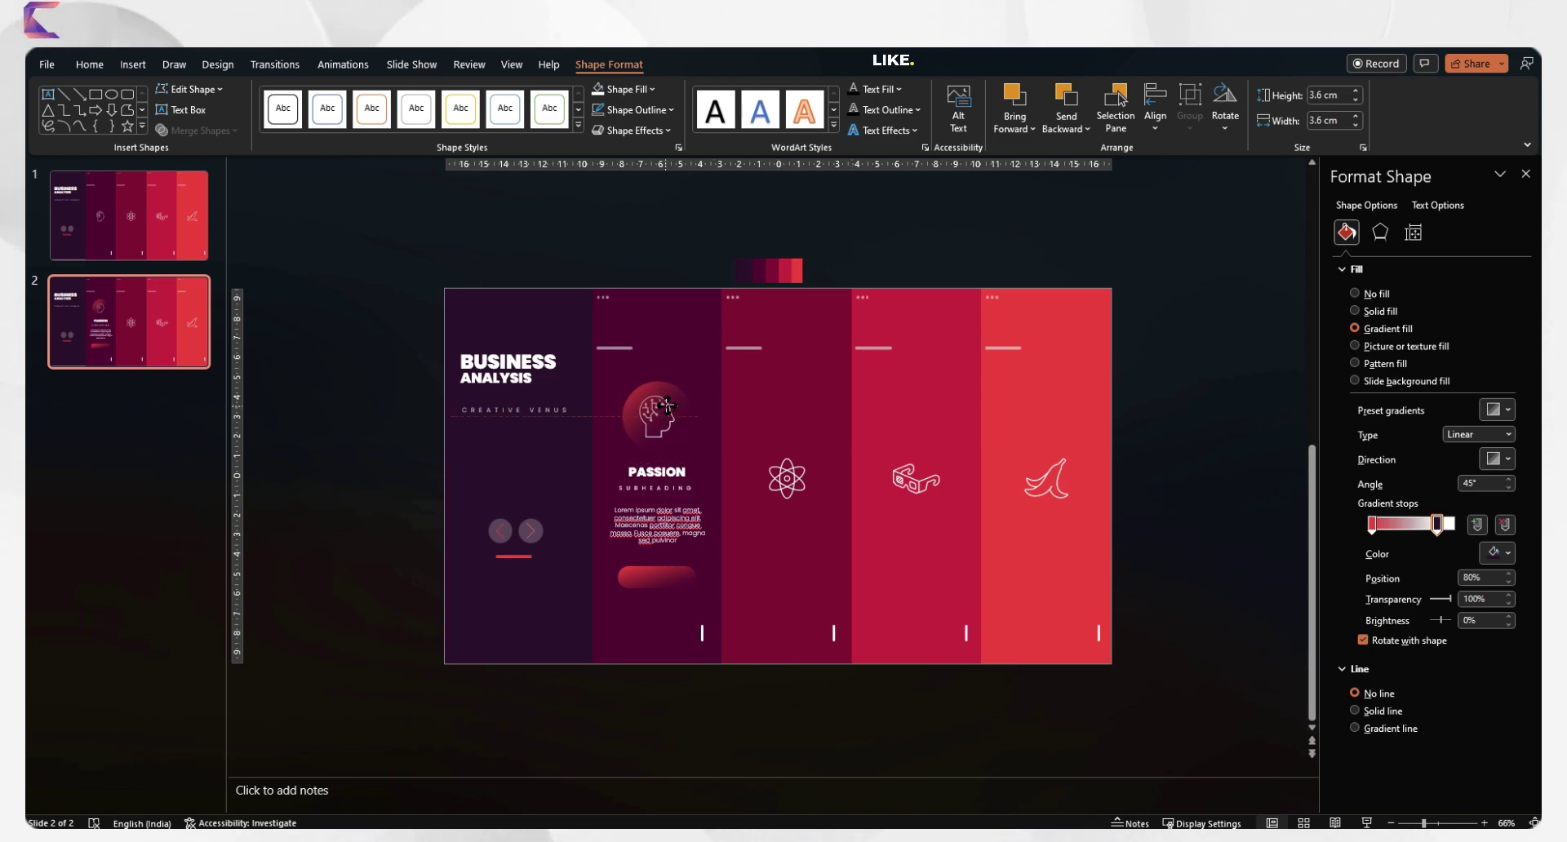
pyautogui.write('start')
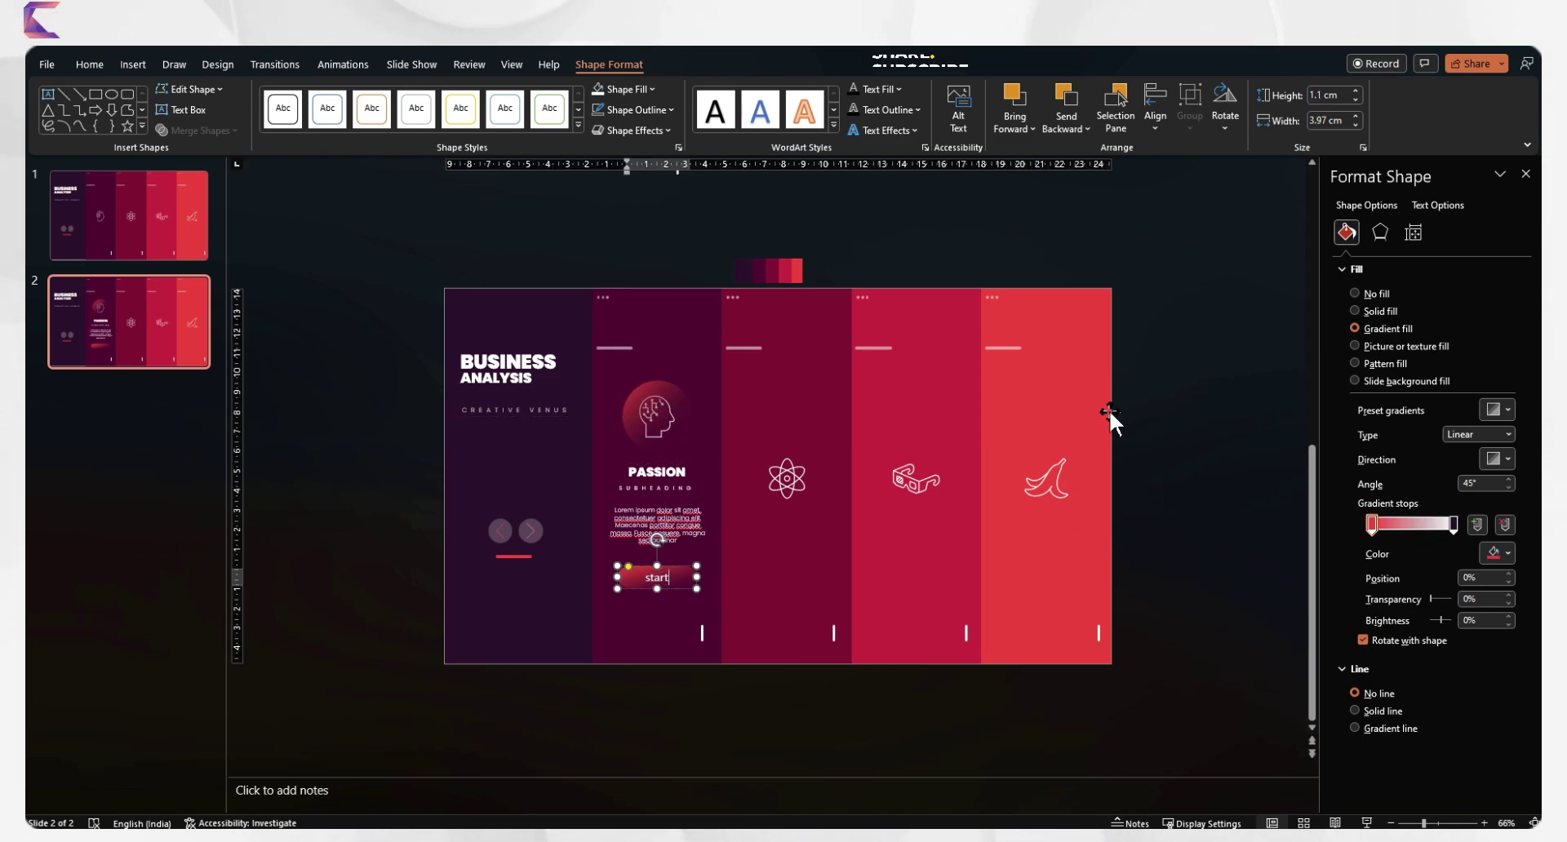
pyautogui.hotkey('ctrl', 'a')
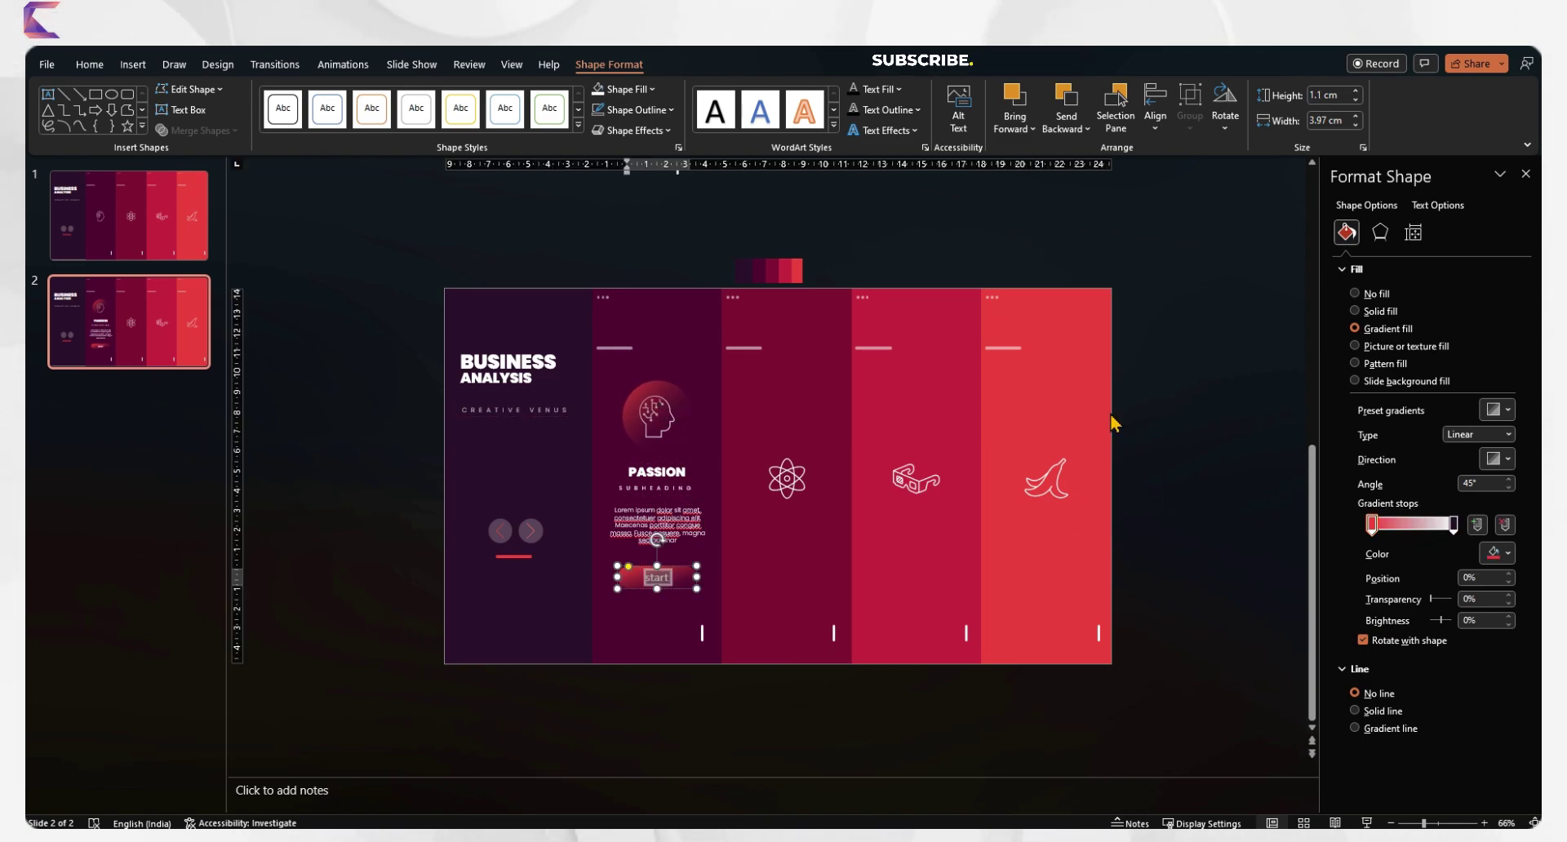
pyautogui.click(90, 64)
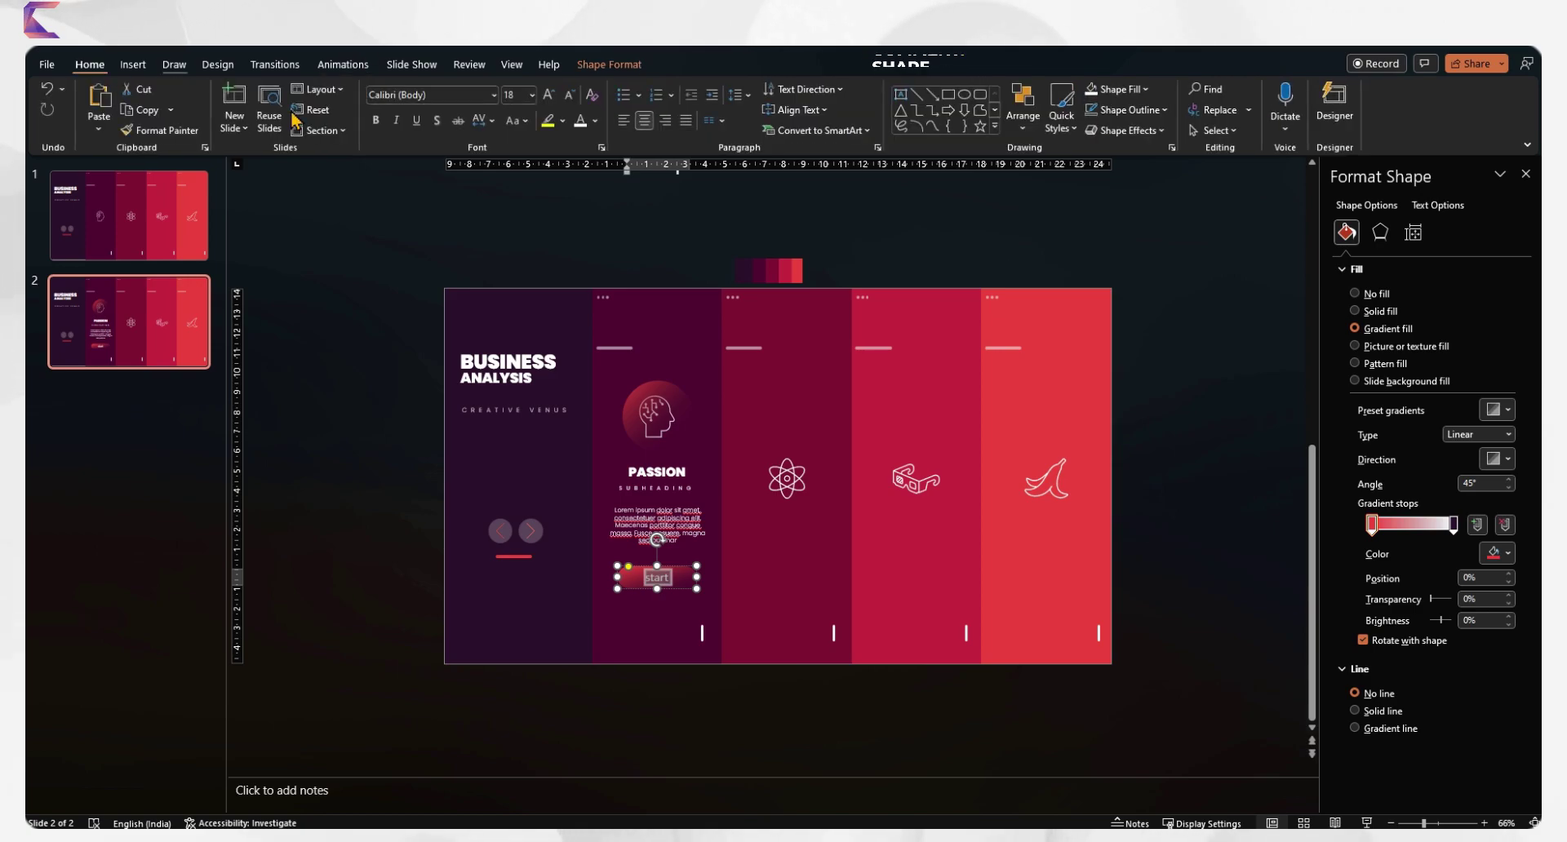
pyautogui.click(441, 93)
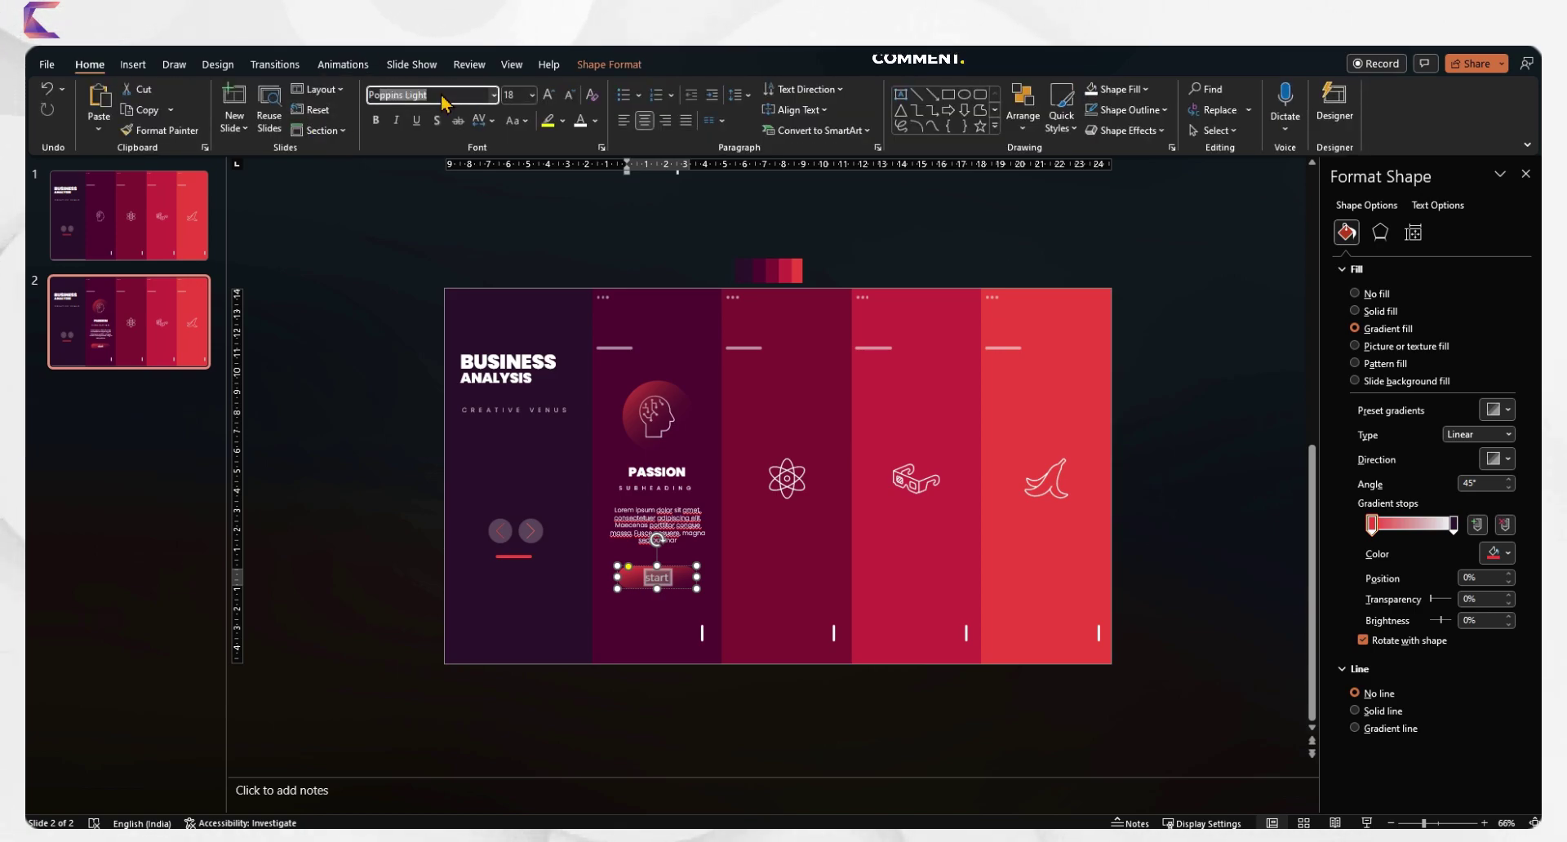
pyautogui.write('Poppins')
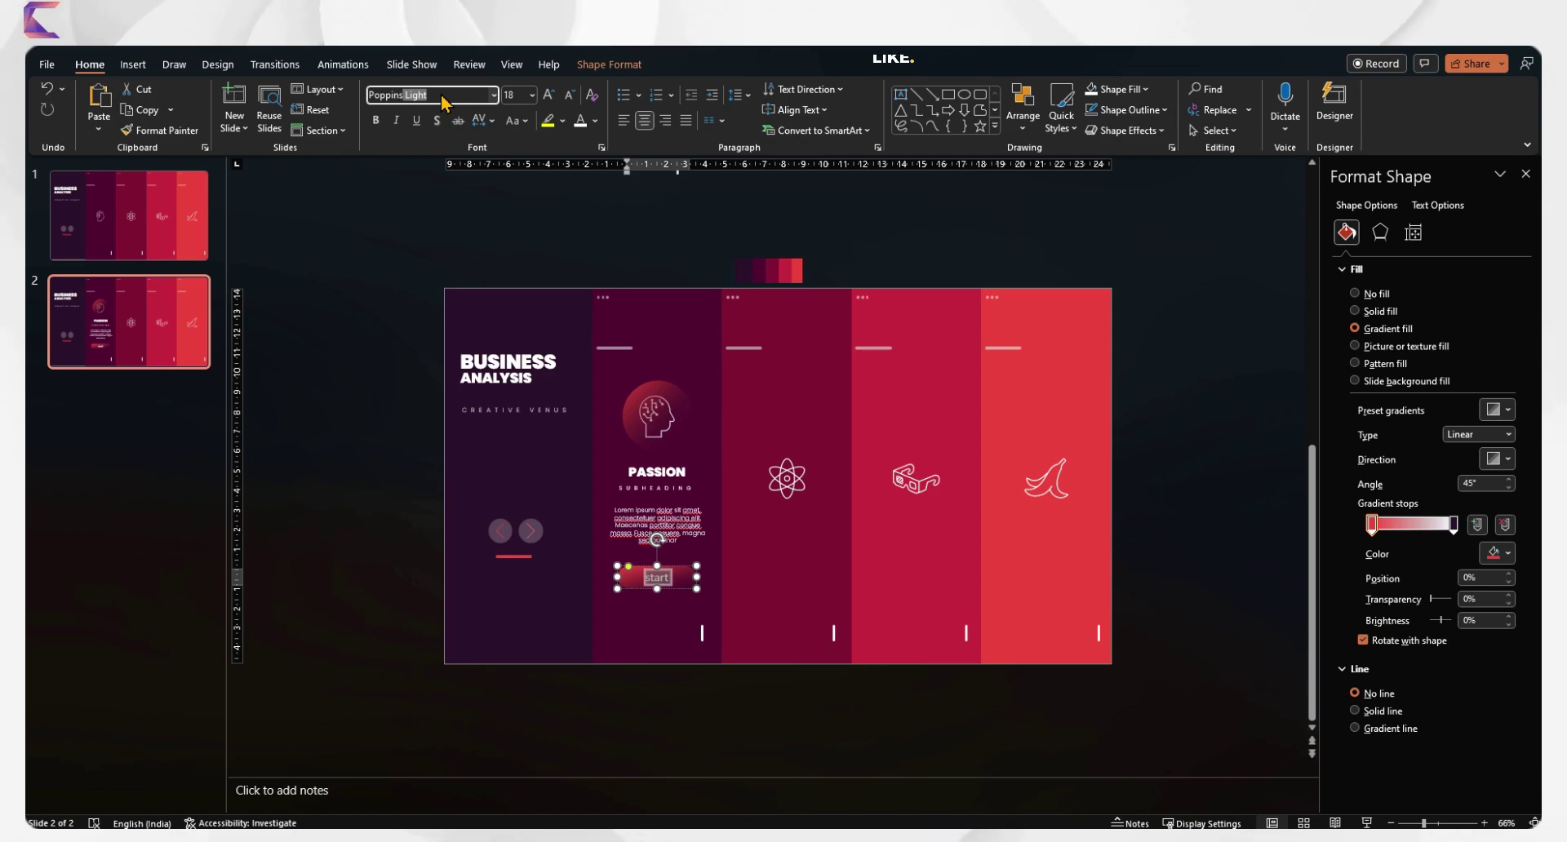
pyautogui.press('BackSpace')
pyautogui.write('SemiBol')
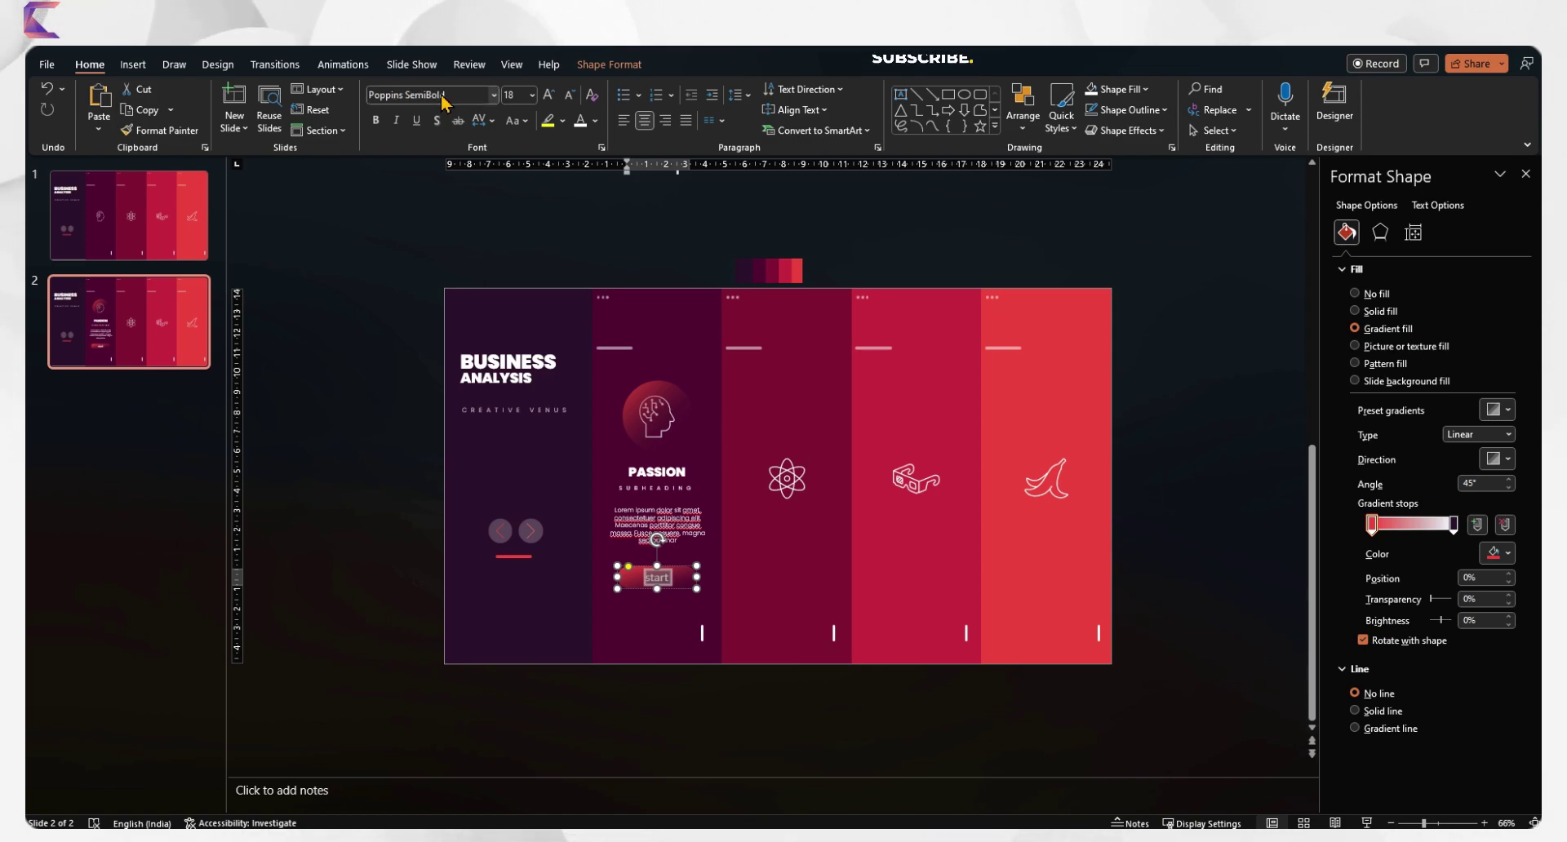
pyautogui.write('d')
pyautogui.press('Return')
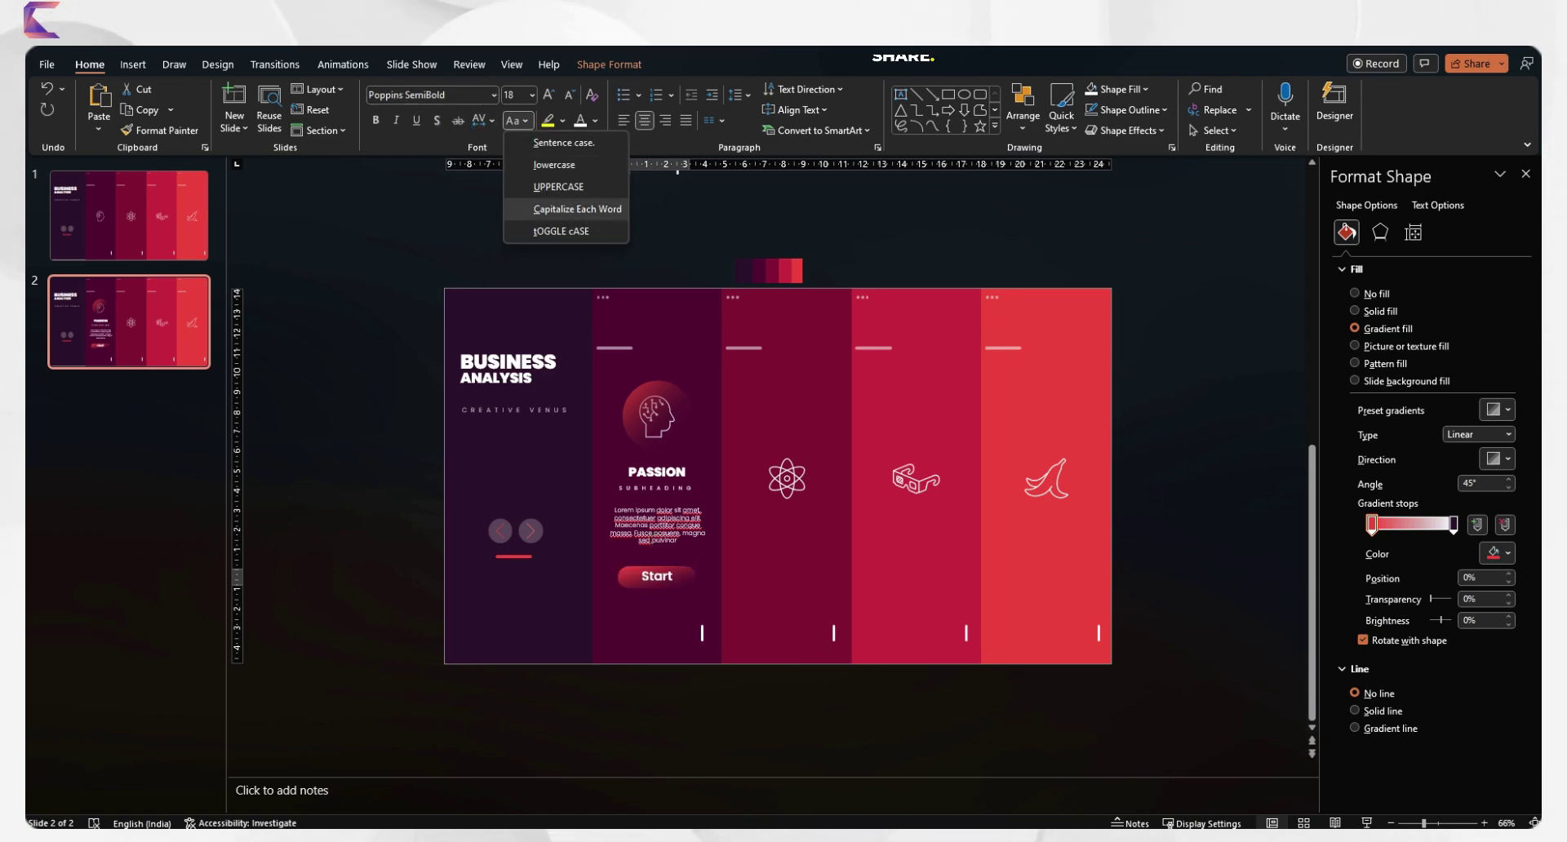
# Format the button's start label in uppercase with very loose character spacing and a font size of 10.
pyautogui.click(558, 186)
pyautogui.click(484, 120)
pyautogui.click(502, 231)
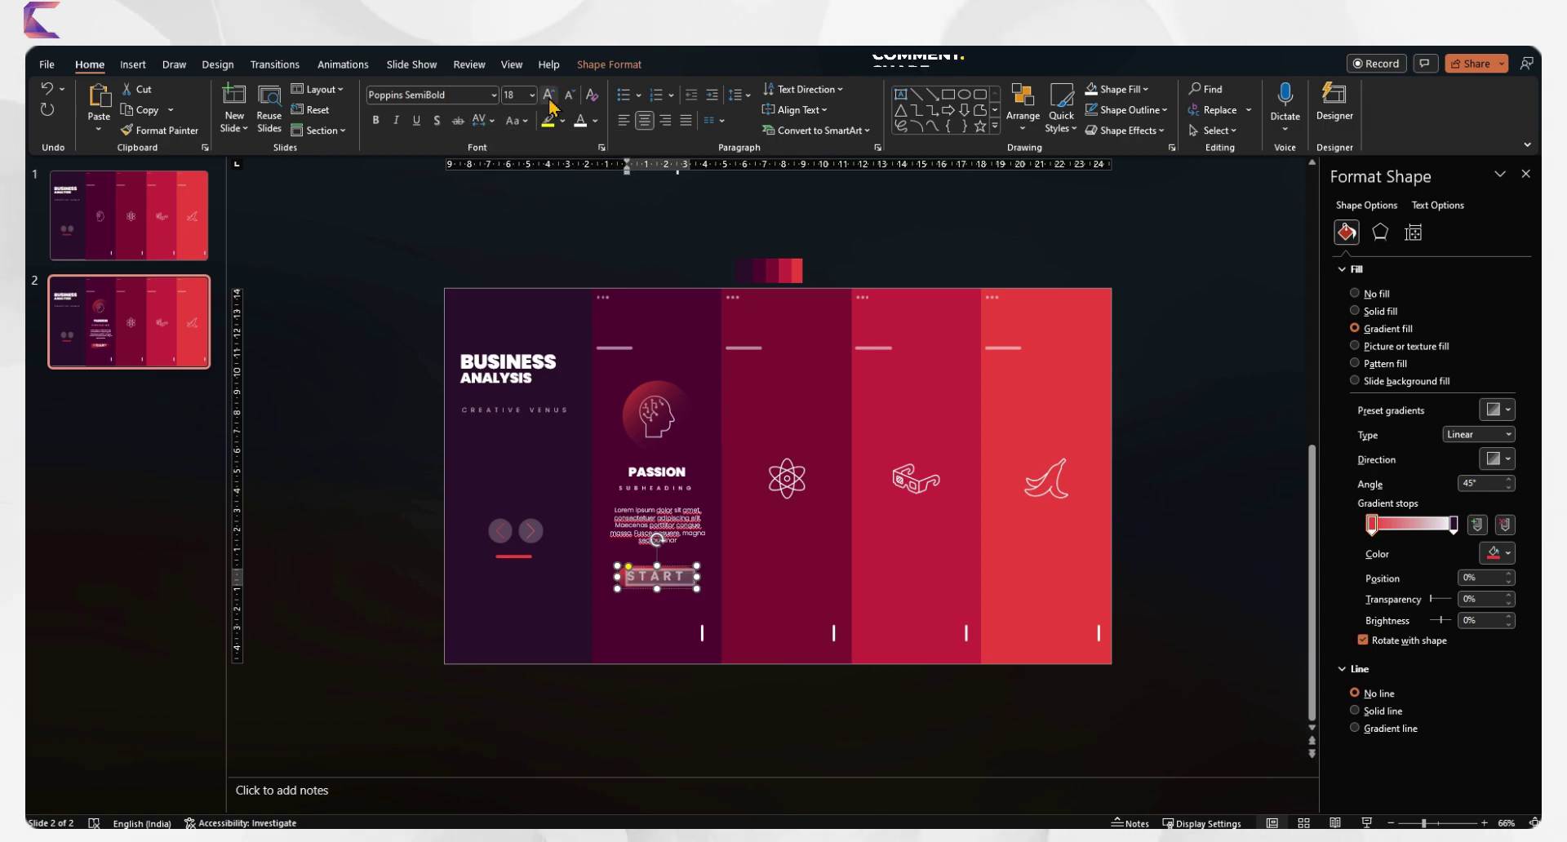
pyautogui.click(568, 97)
pyautogui.click(569, 97)
pyautogui.click(570, 98)
pyautogui.click(570, 99)
pyautogui.click(569, 98)
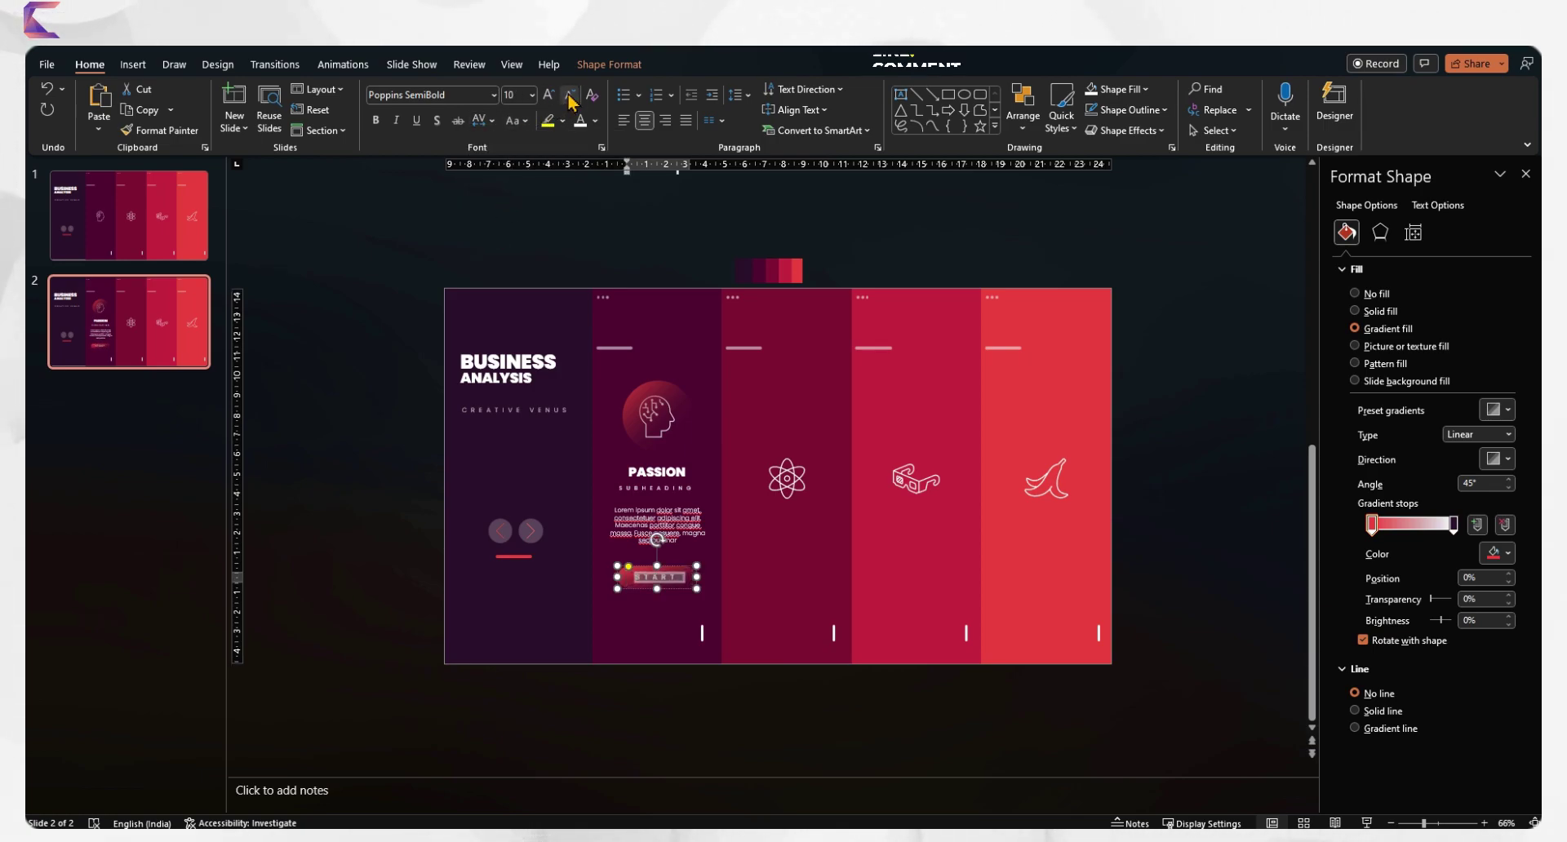
pyautogui.click(639, 724)
# Duplicate slide 2 to create slide 3.
pyautogui.click(150, 356)
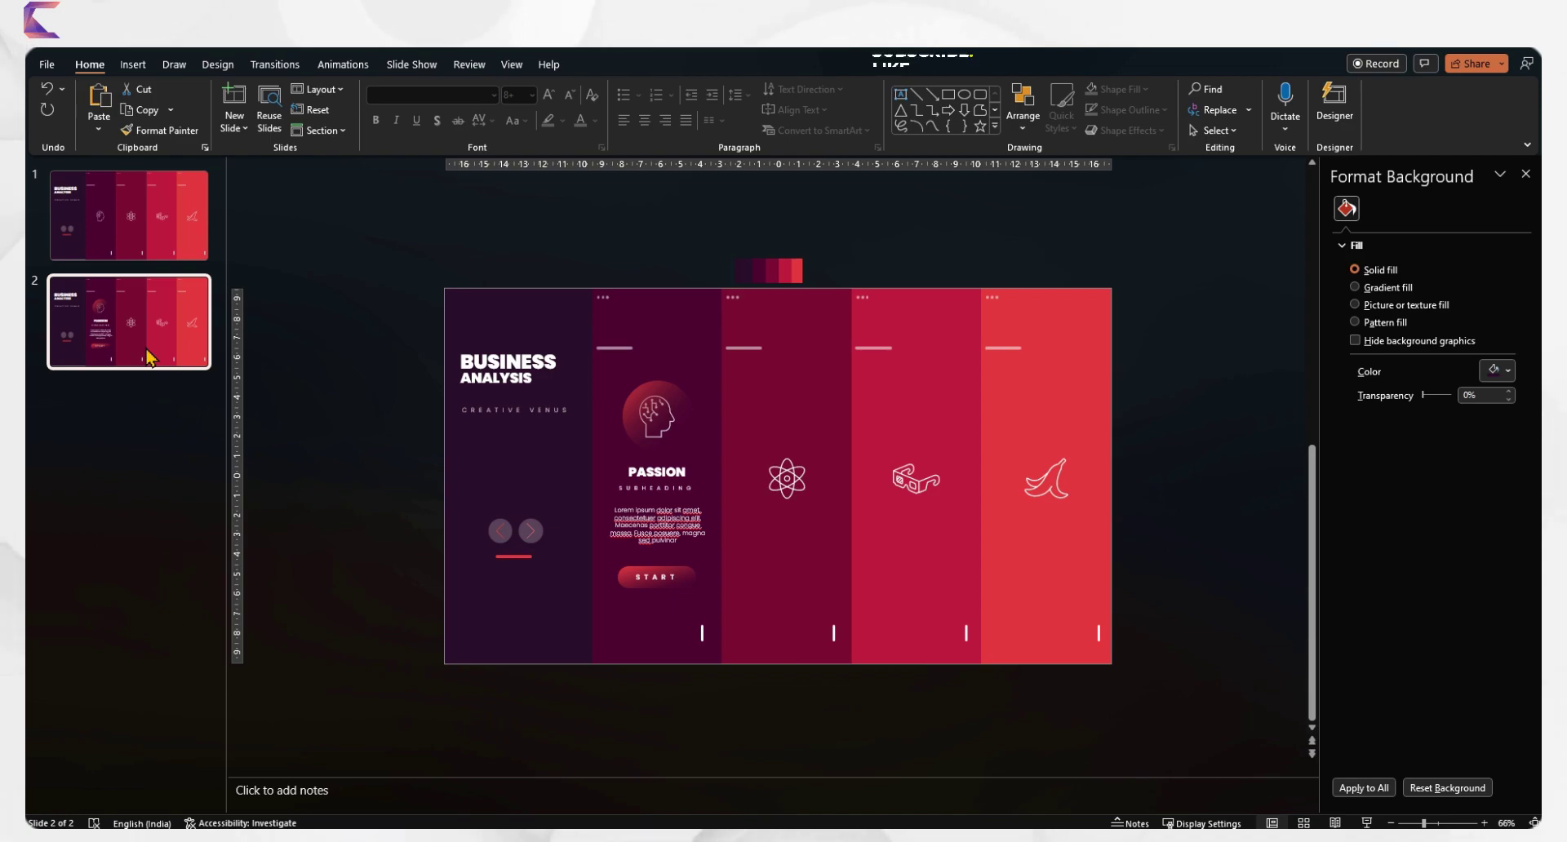
pyautogui.hotkey('ctrl', 'd')
pyautogui.click(110, 547)
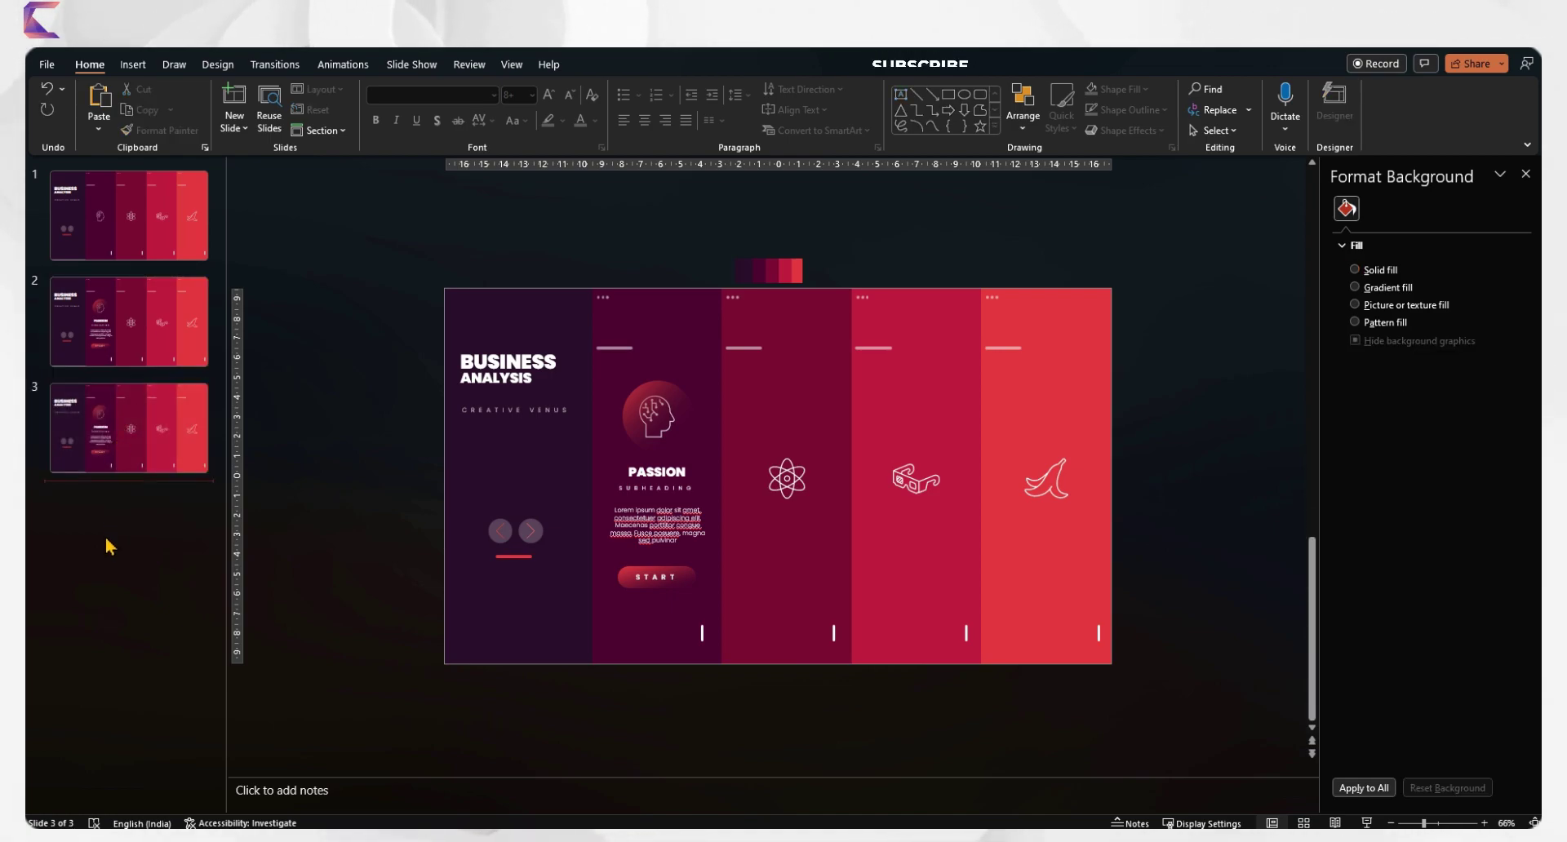
# Move the head icon, gradient circle, PASSION texts and START button together from the second column to the third column on slide 3.
pyautogui.click(639, 719)
pyautogui.moveTo(579, 712); pyautogui.dragTo(718, 367)
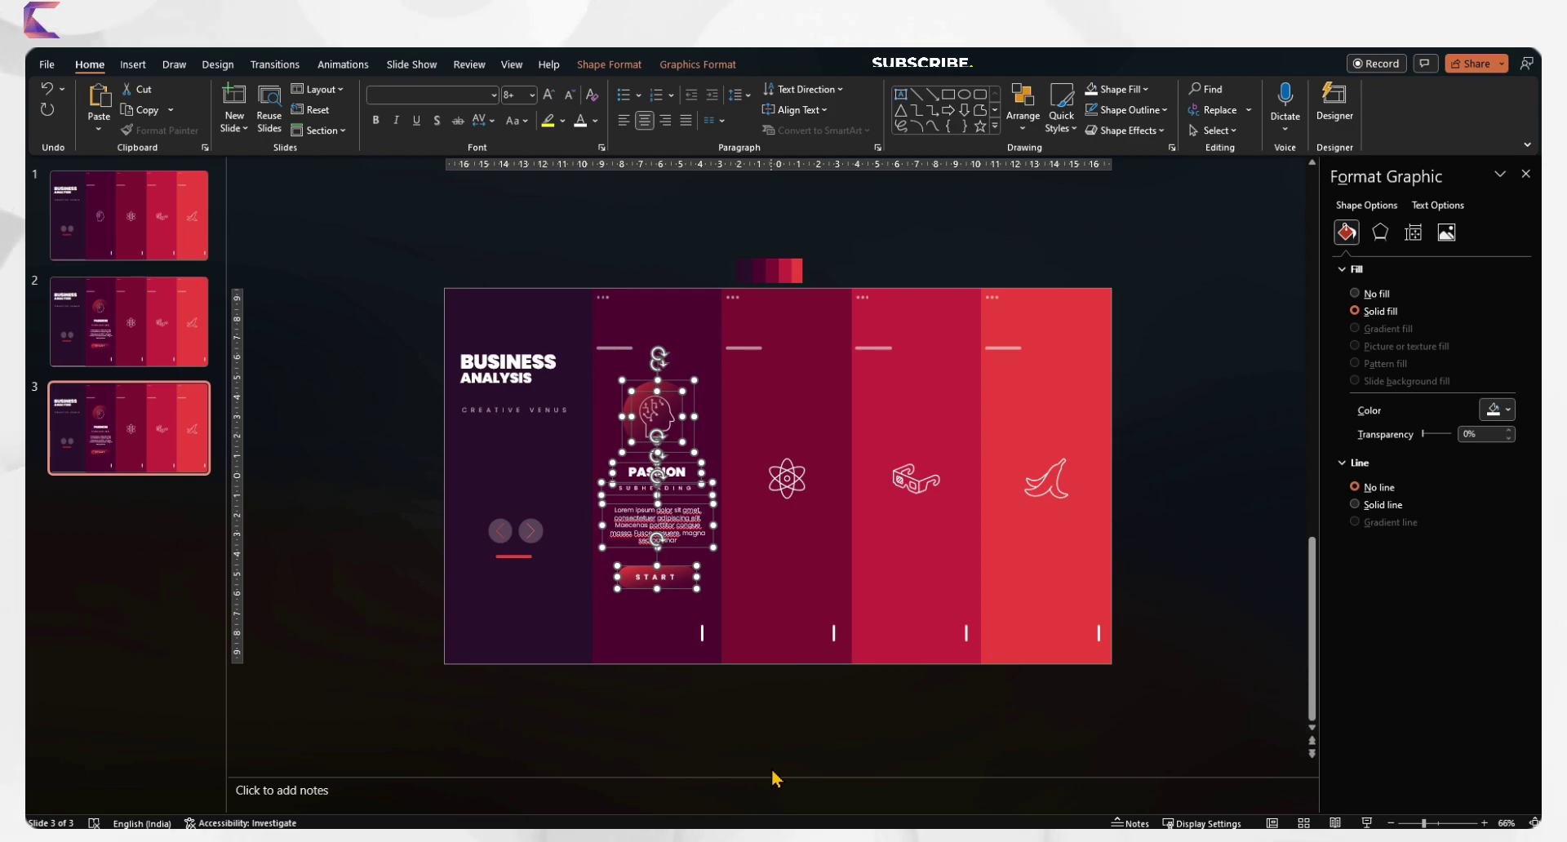
pyautogui.press('Right')
pyautogui.press('Right')
pyautogui.press('Right')
pyautogui.press('Right')
pyautogui.press('Right')
pyautogui.press('Right')
pyautogui.press('Right')
pyautogui.press('Right')
pyautogui.press('Right')
pyautogui.press('Right')
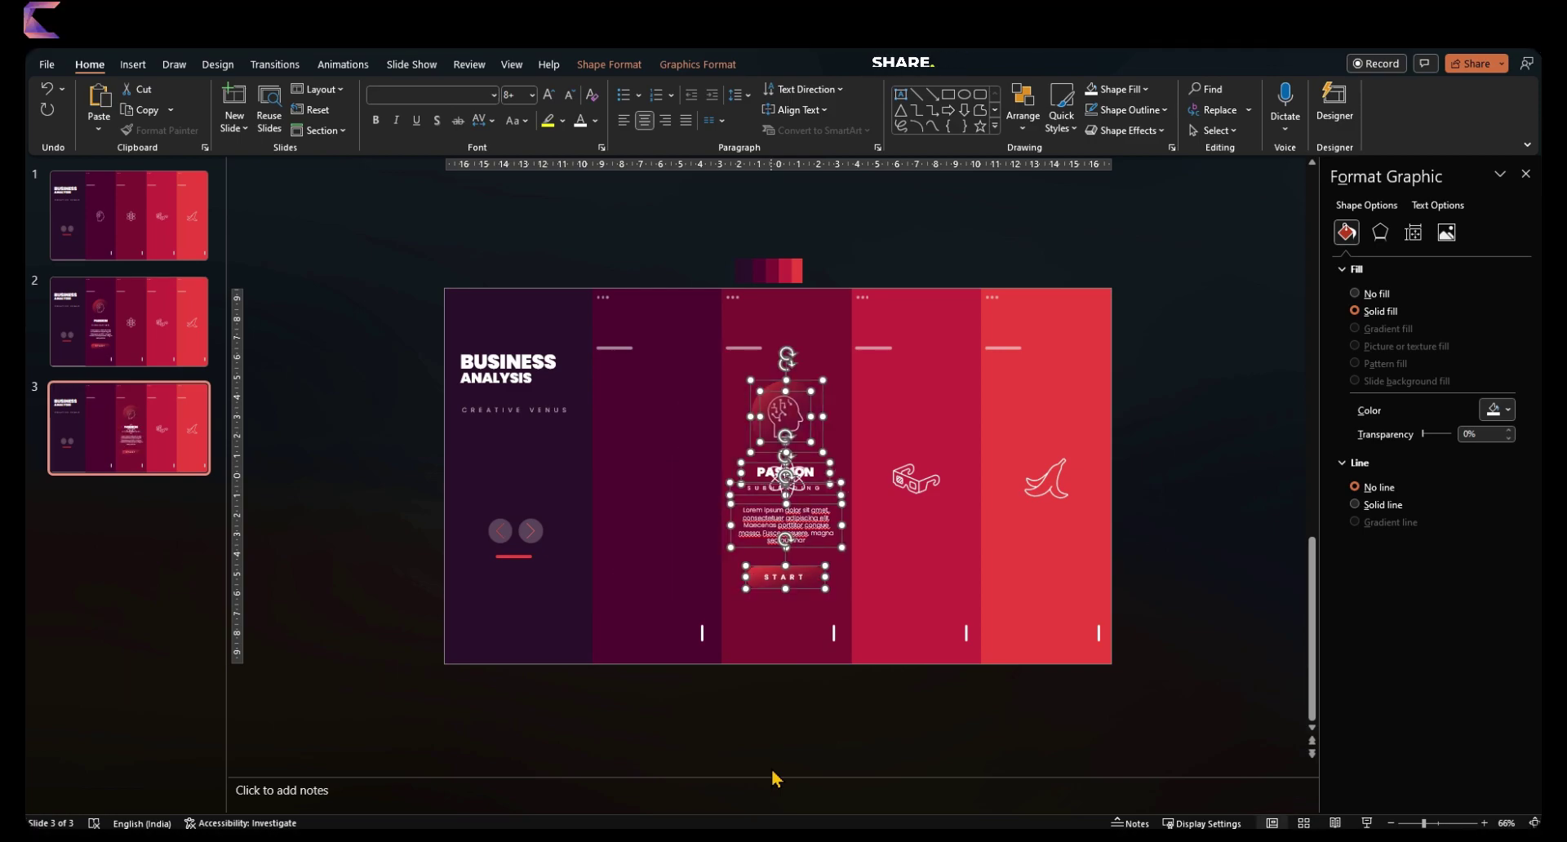
pyautogui.click(771, 773)
# Move the atom icon up into the gradient circle and delete Graphic 11 from the overlapping icons.
pyautogui.click(784, 493)
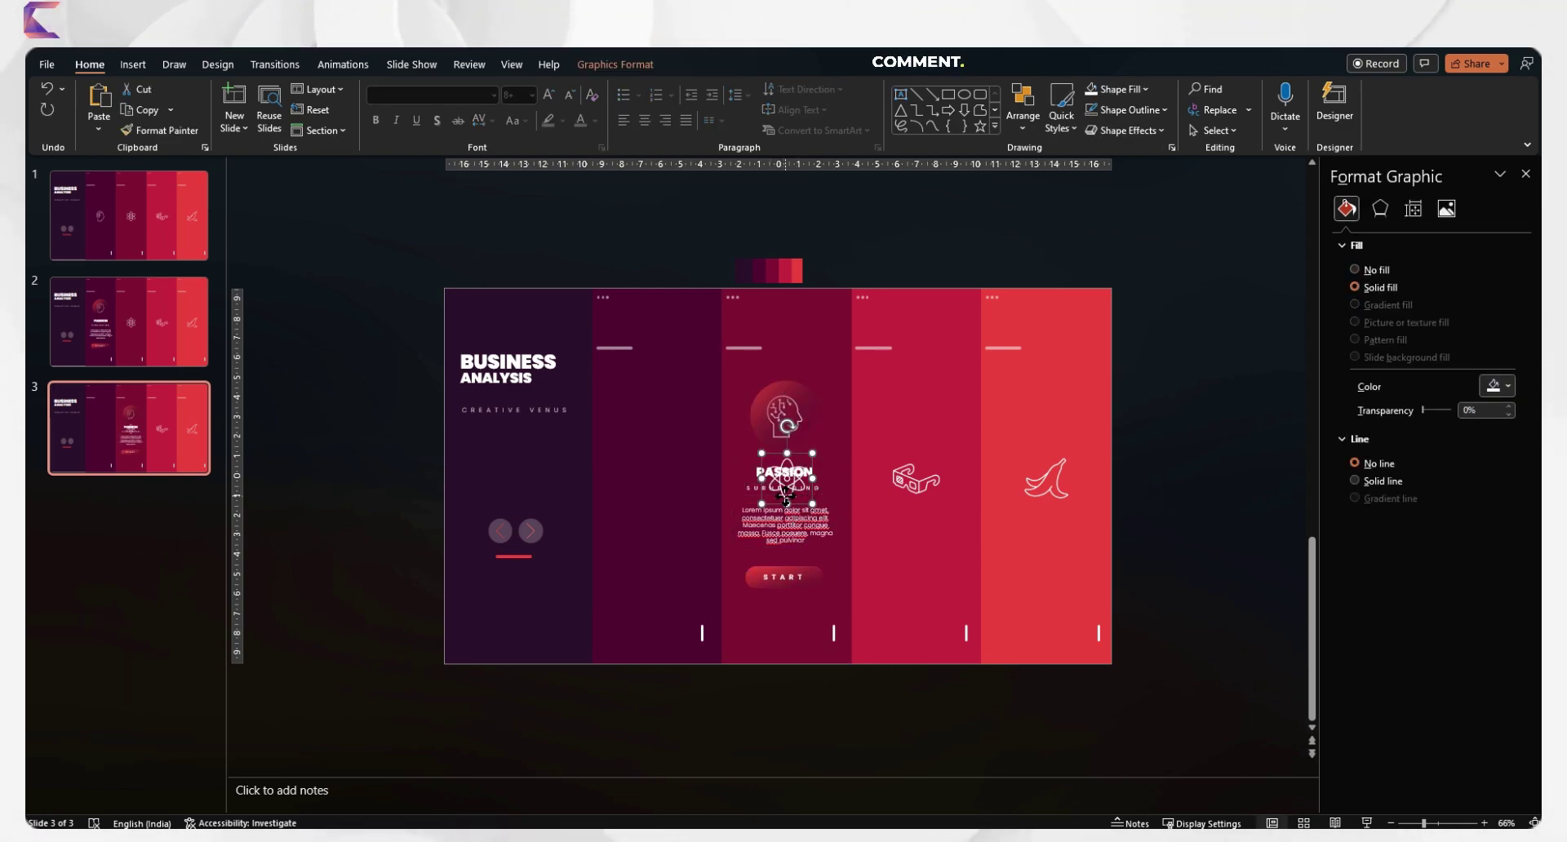
pyautogui.moveTo(785, 493); pyautogui.dragTo(788, 481)
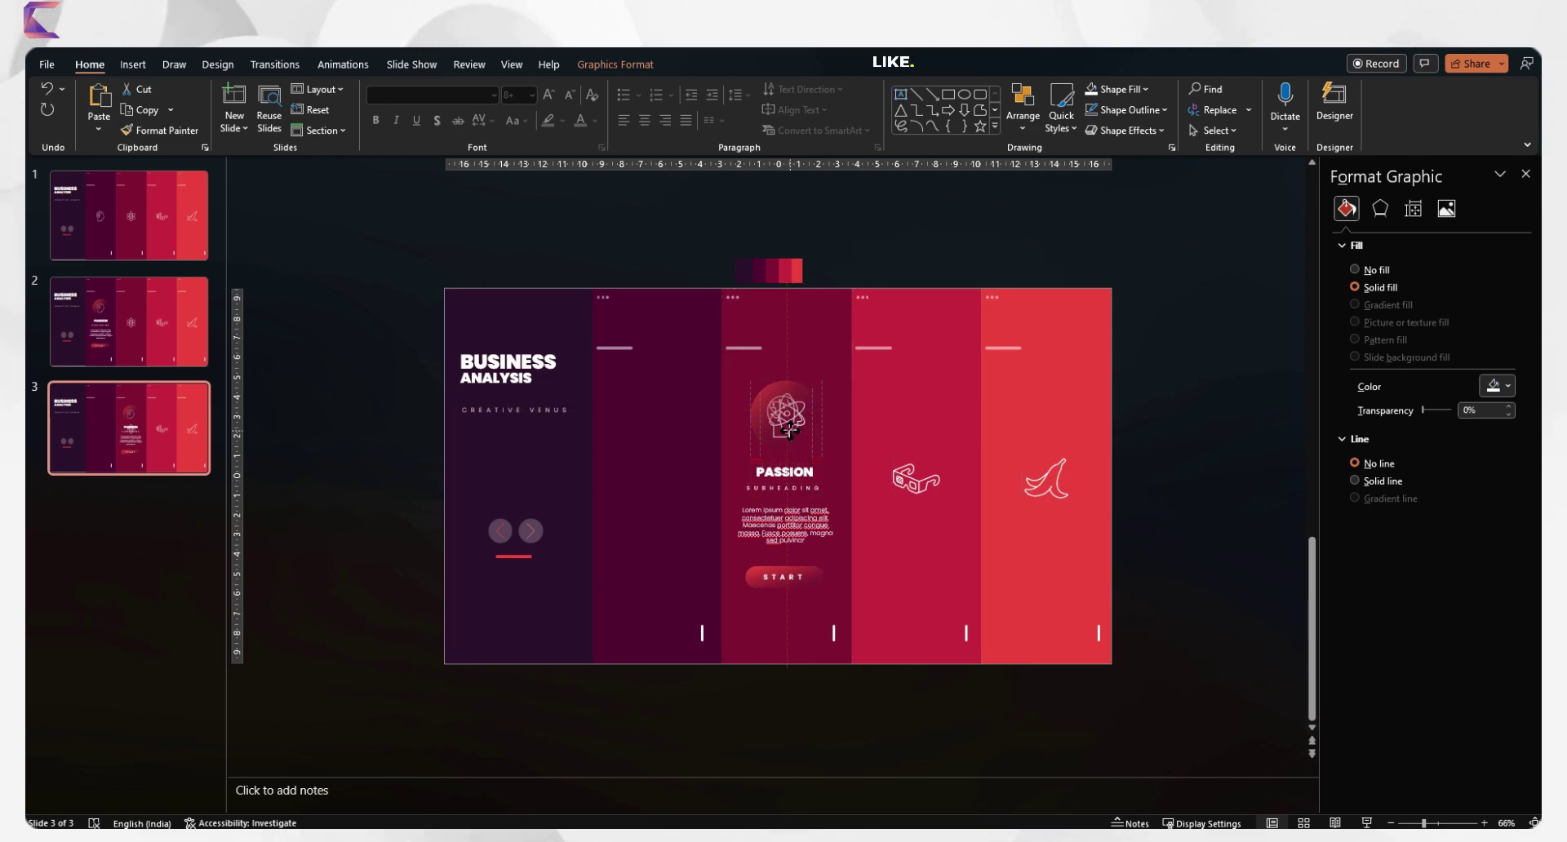
pyautogui.moveTo(788, 430); pyautogui.dragTo(777, 436)
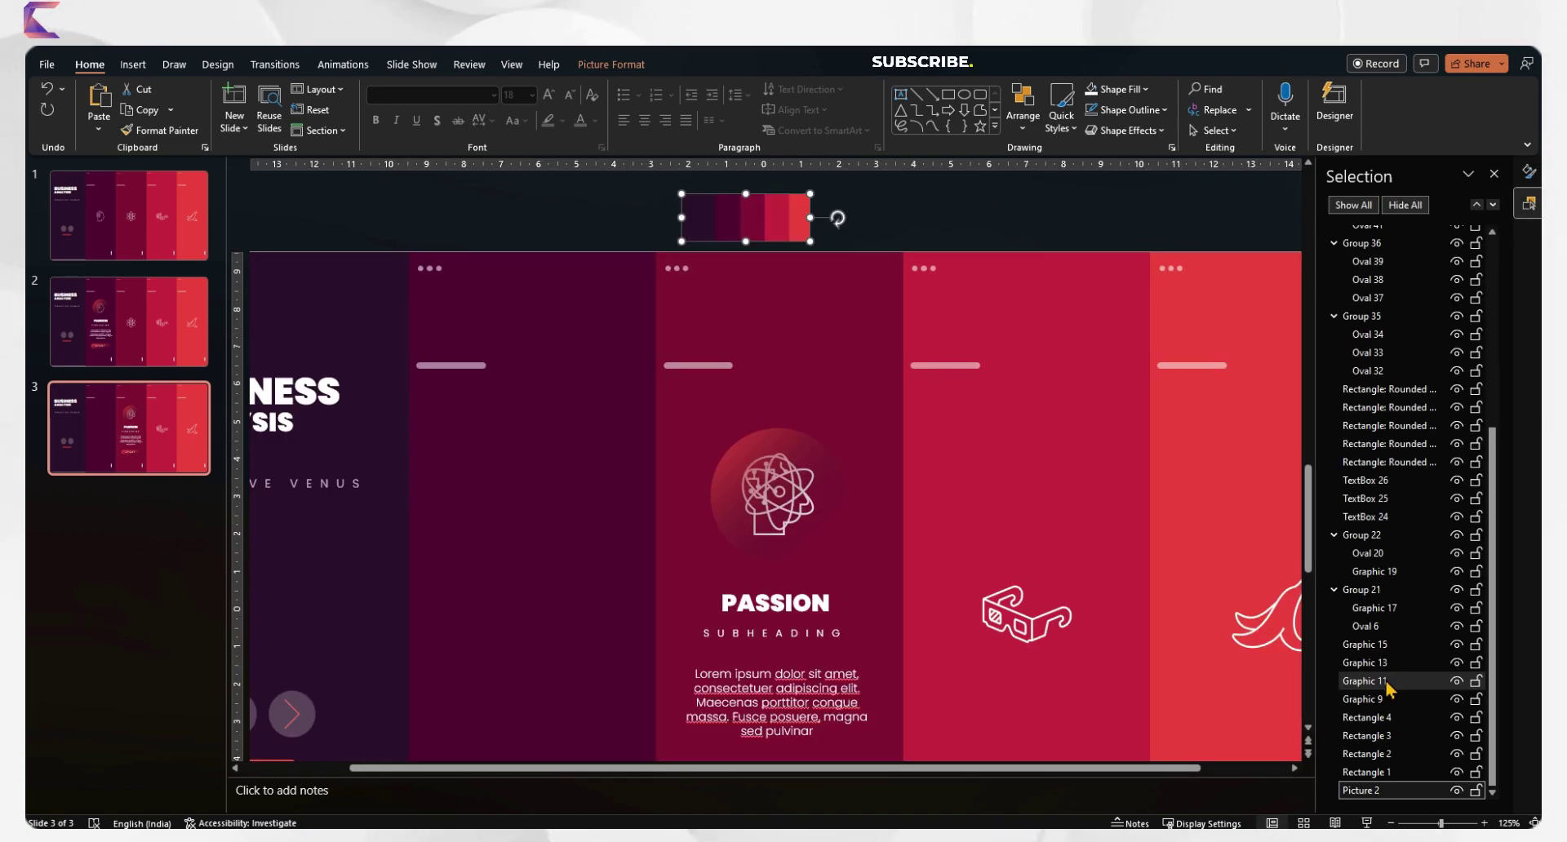
pyautogui.click(1380, 682)
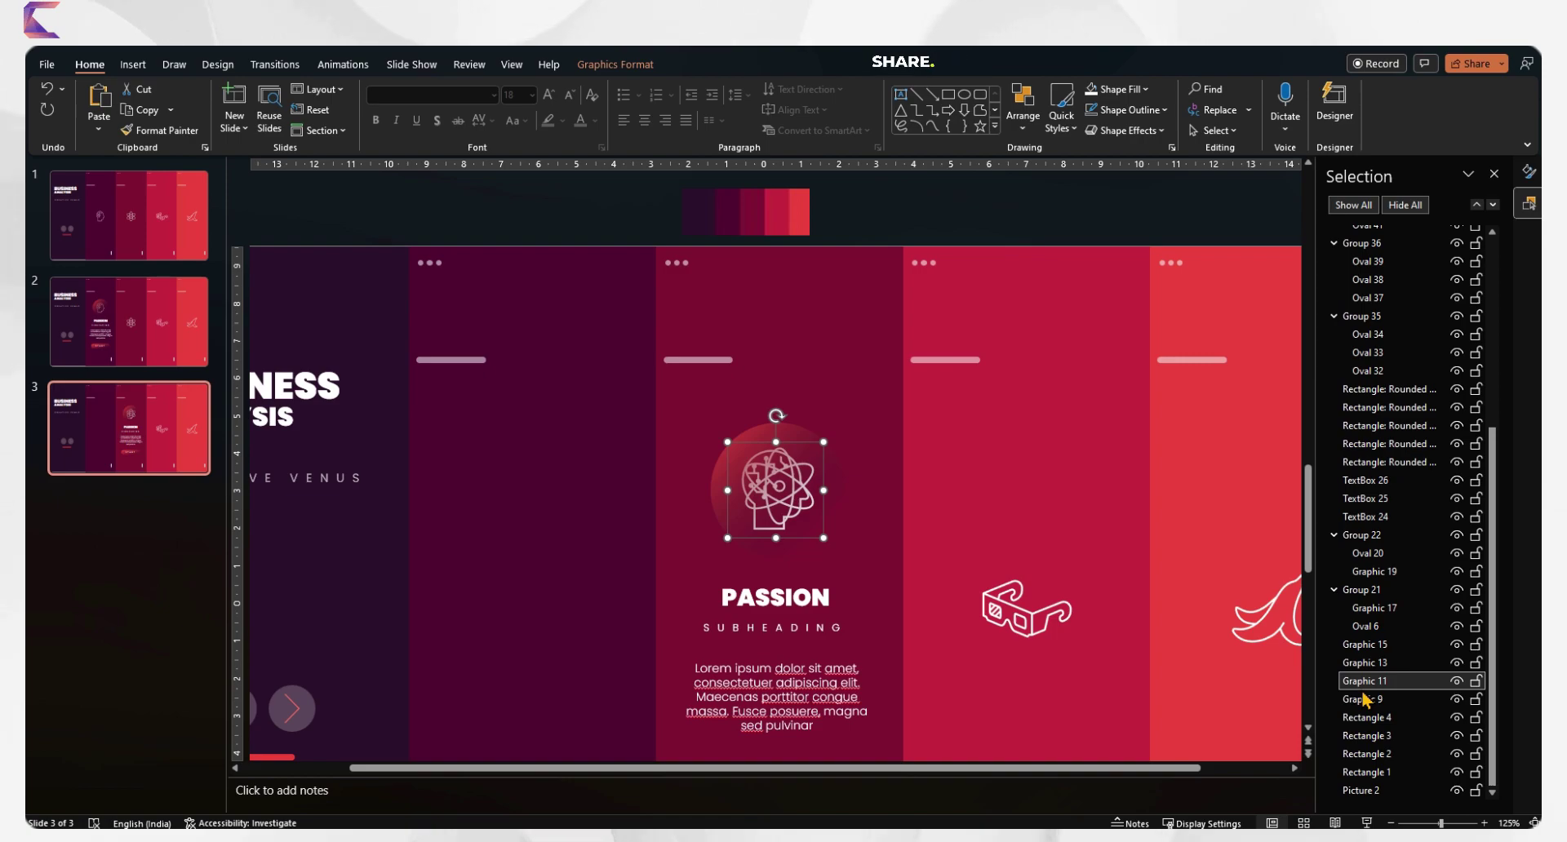
pyautogui.press('Delete')
pyautogui.scroll(-5, 816, 608)
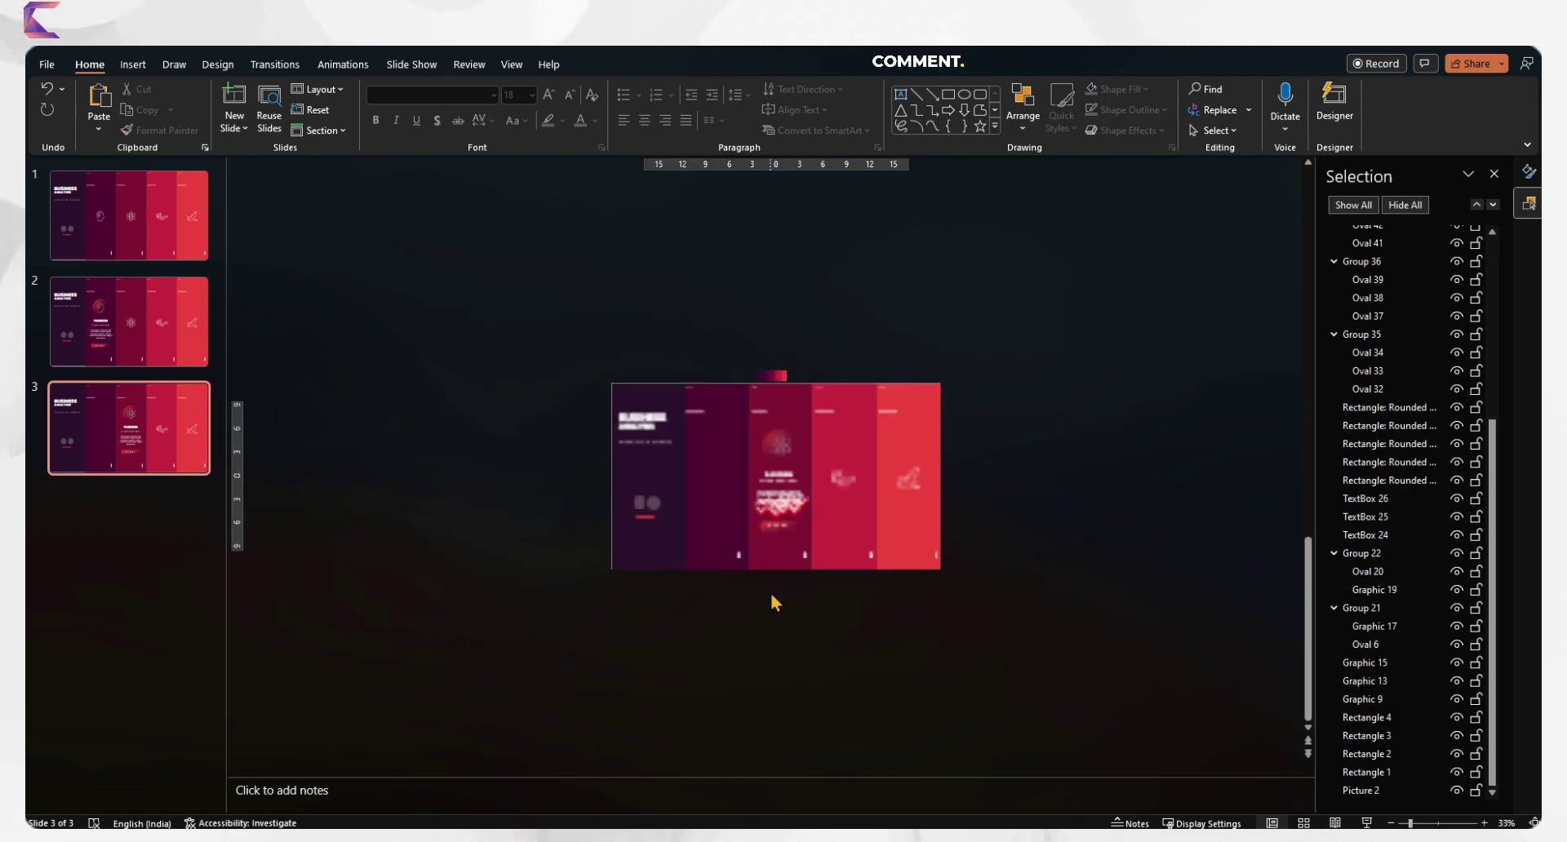
pyautogui.scroll(5, 773, 600)
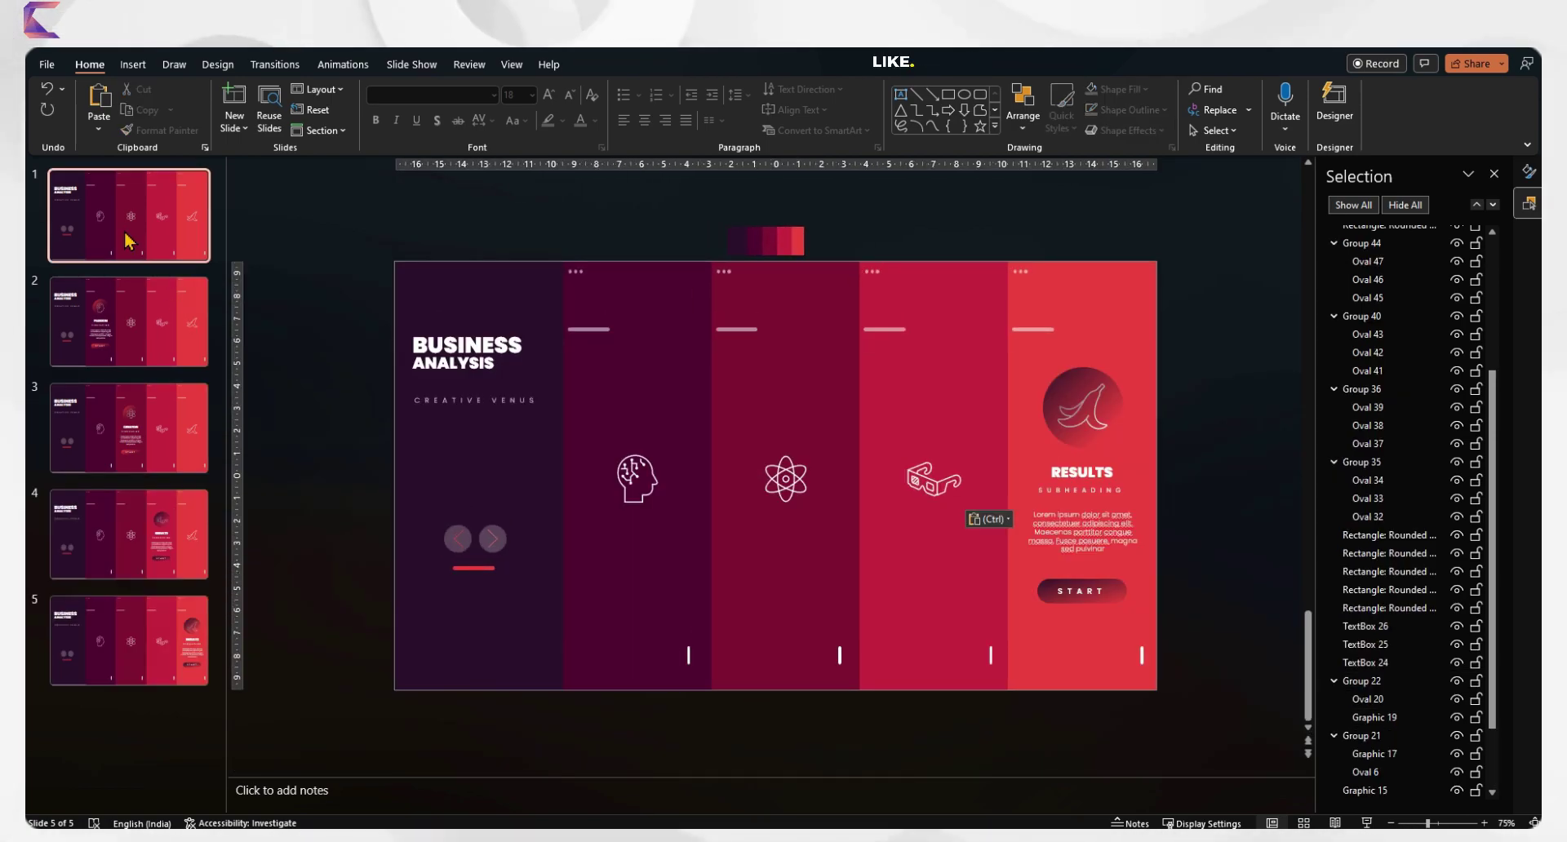
# Duplicate slide 1 as the last slide and rotate the four icons on the copy slightly clockwise.
pyautogui.hotkey('ctrl', 'd')
pyautogui.moveTo(144, 354); pyautogui.dragTo(135, 746)
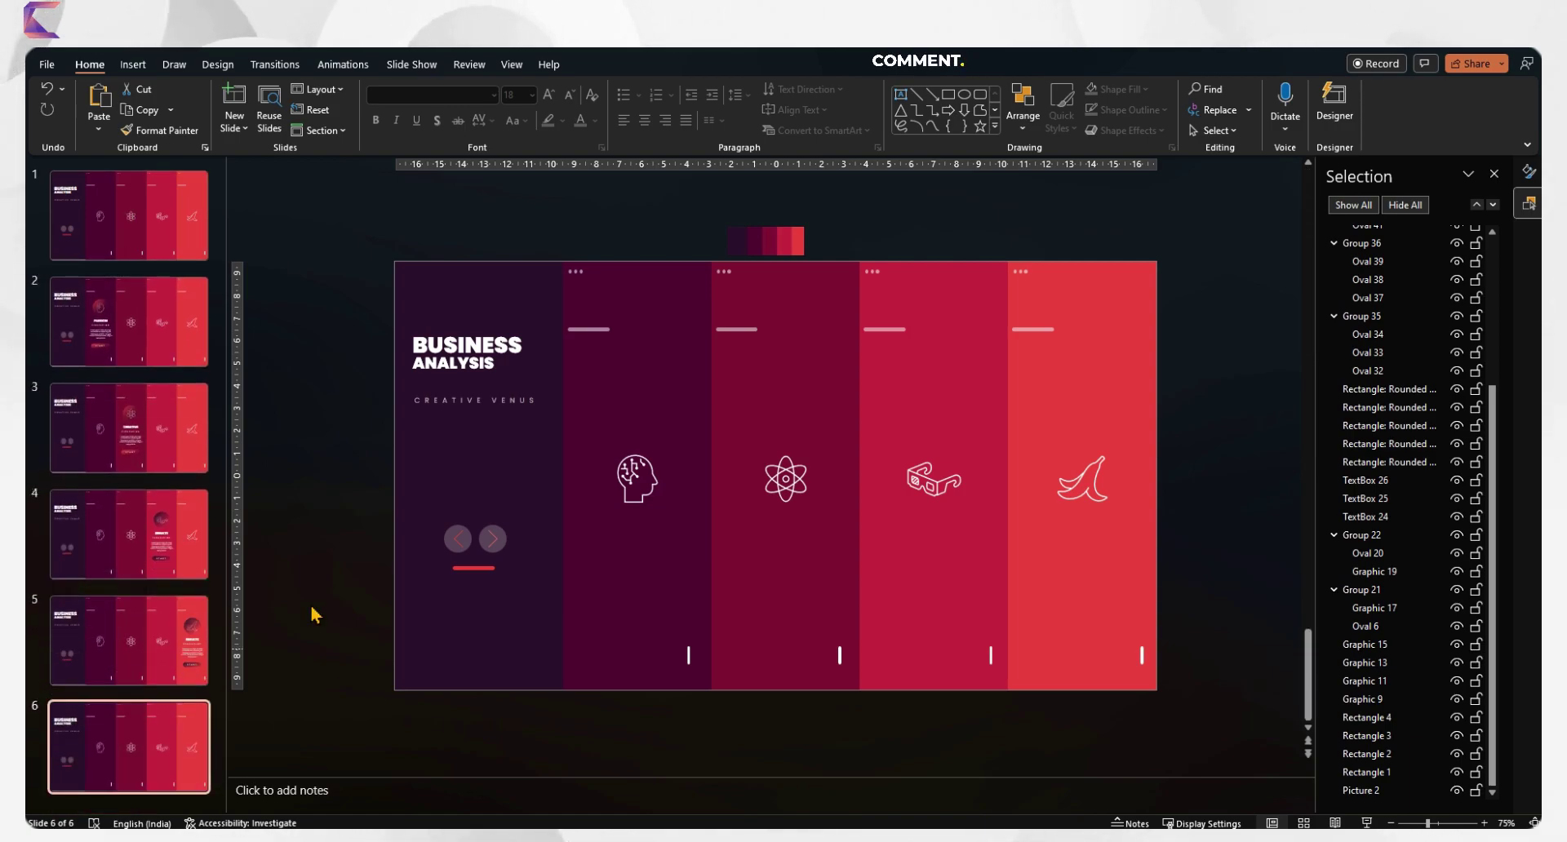
pyautogui.click(639, 481)
pyautogui.keyDown('shift'); pyautogui.click(784, 478); pyautogui.keyUp('shift')
pyautogui.keyDown('shift'); pyautogui.click(933, 478); pyautogui.keyUp('shift')
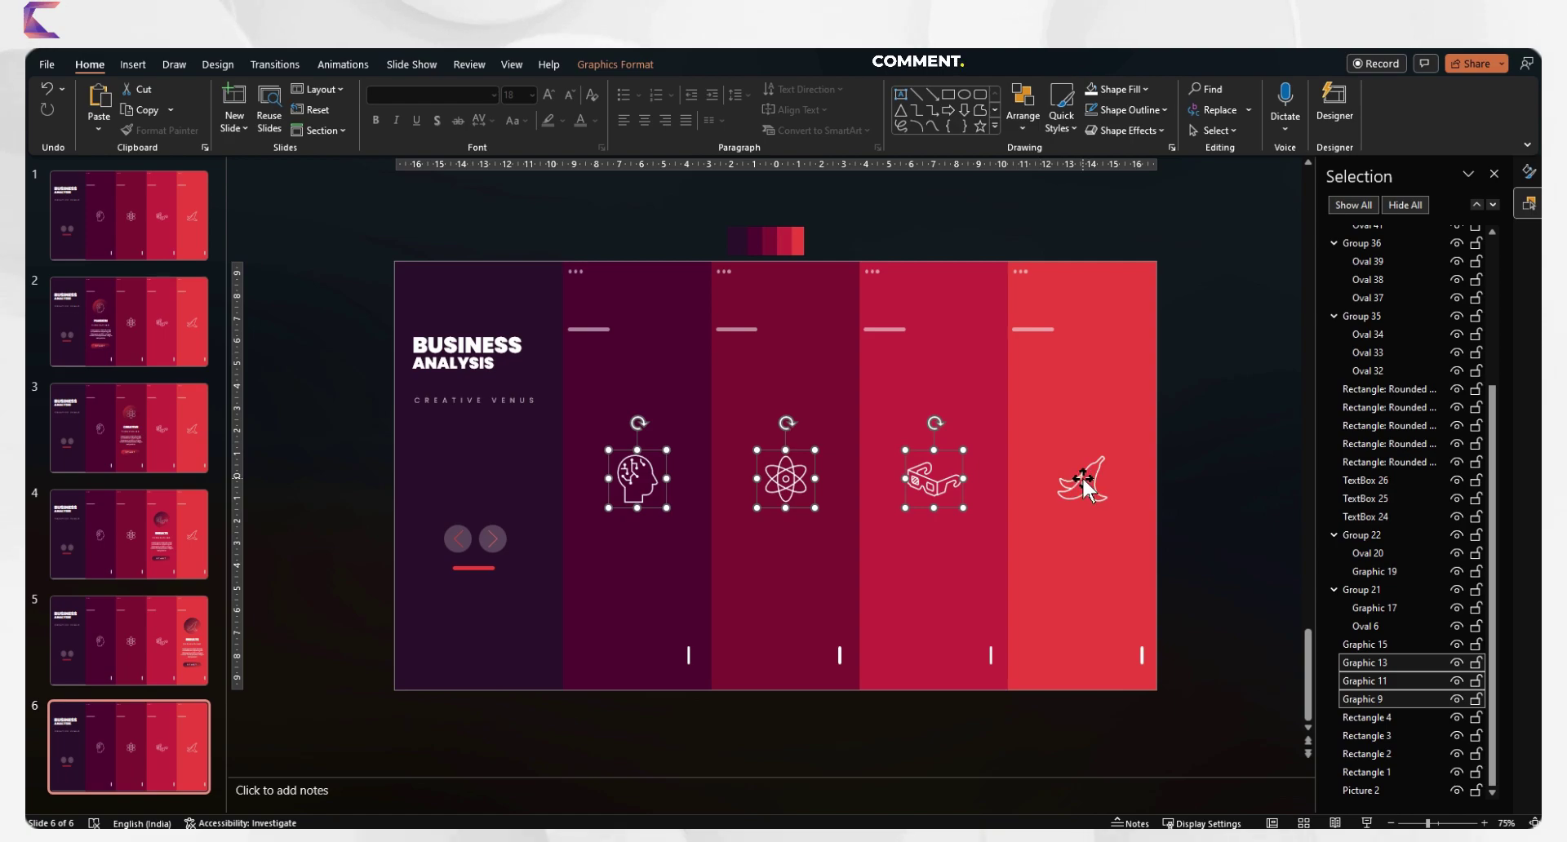
pyautogui.keyDown('shift'); pyautogui.click(1084, 483); pyautogui.keyUp('shift')
pyautogui.moveTo(639, 421); pyautogui.dragTo(663, 439)
pyautogui.click(671, 720)
# Add a wide text box below the icons on slide 6 reading "THANK YOU" in Poppins SemiBold.
pyautogui.click(133, 64)
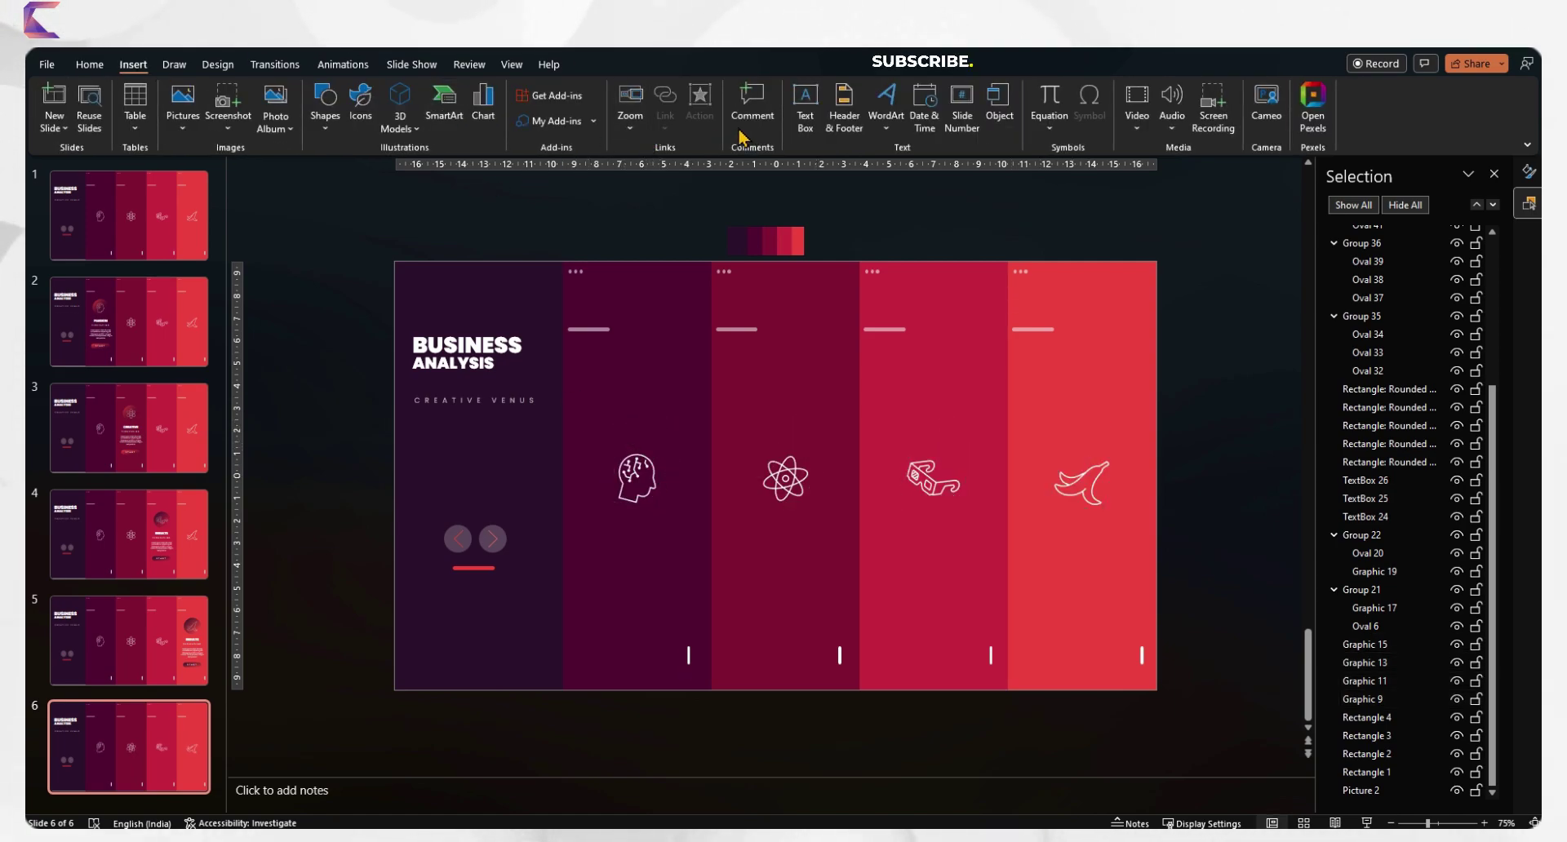
pyautogui.click(805, 123)
pyautogui.moveTo(623, 553); pyautogui.dragTo(1091, 586)
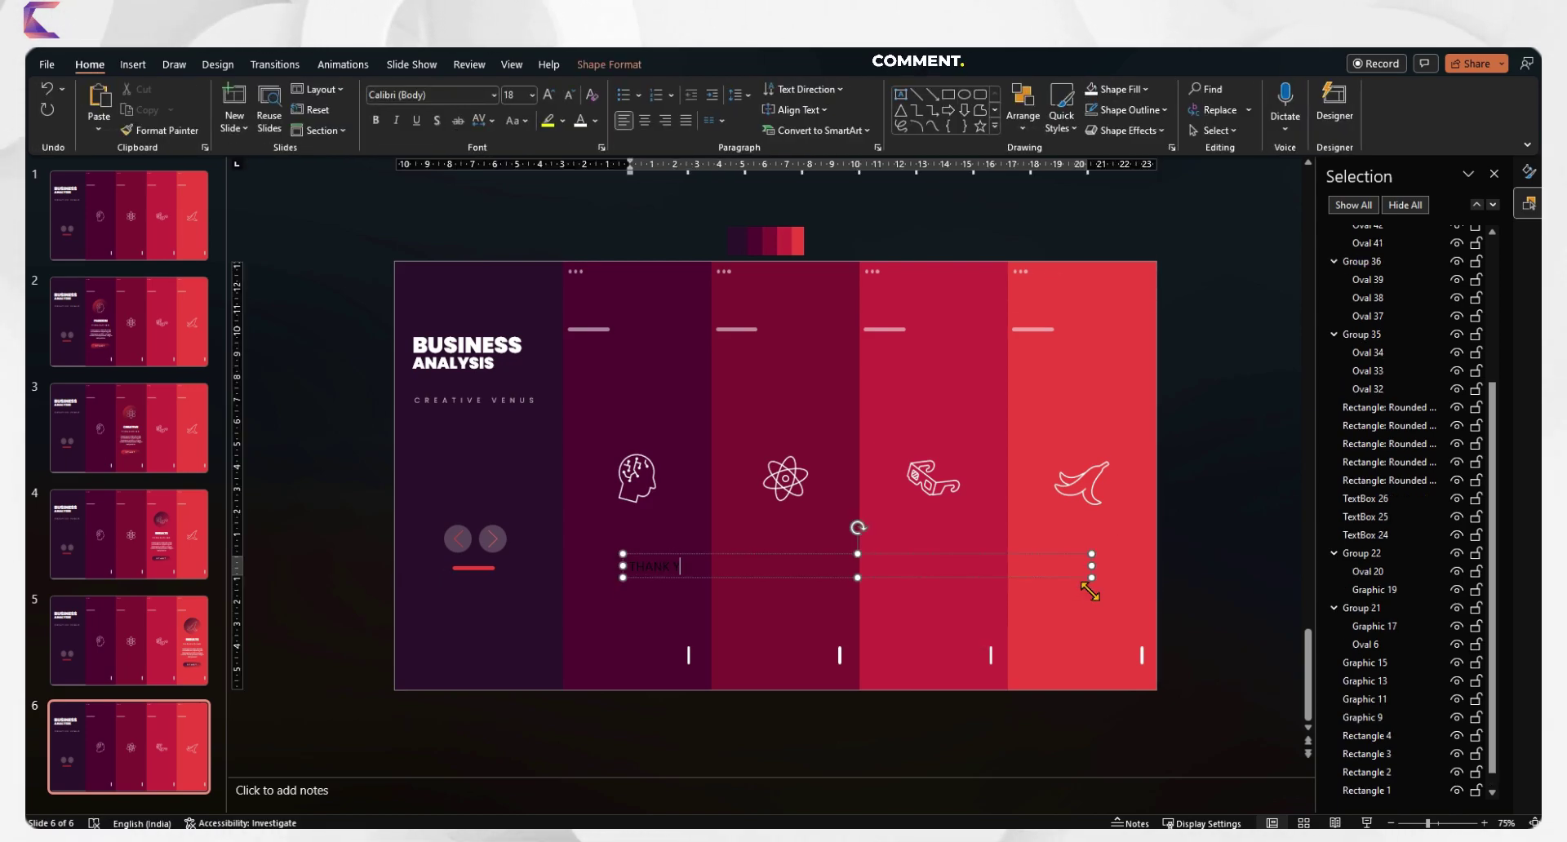
pyautogui.hotkey('ctrl', 'a')
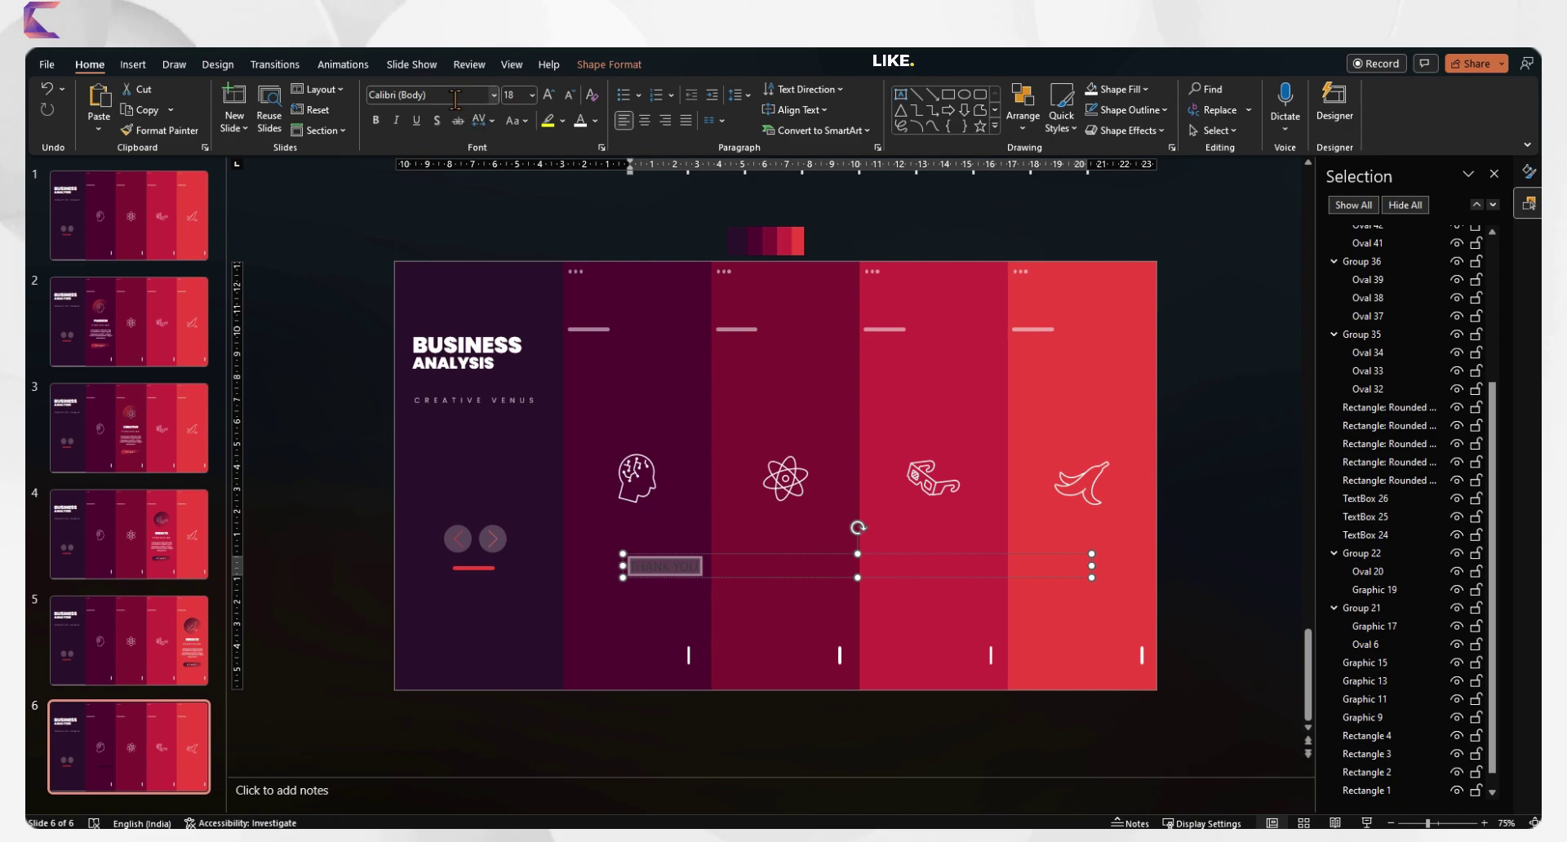
pyautogui.write('Poppins SemiBold')
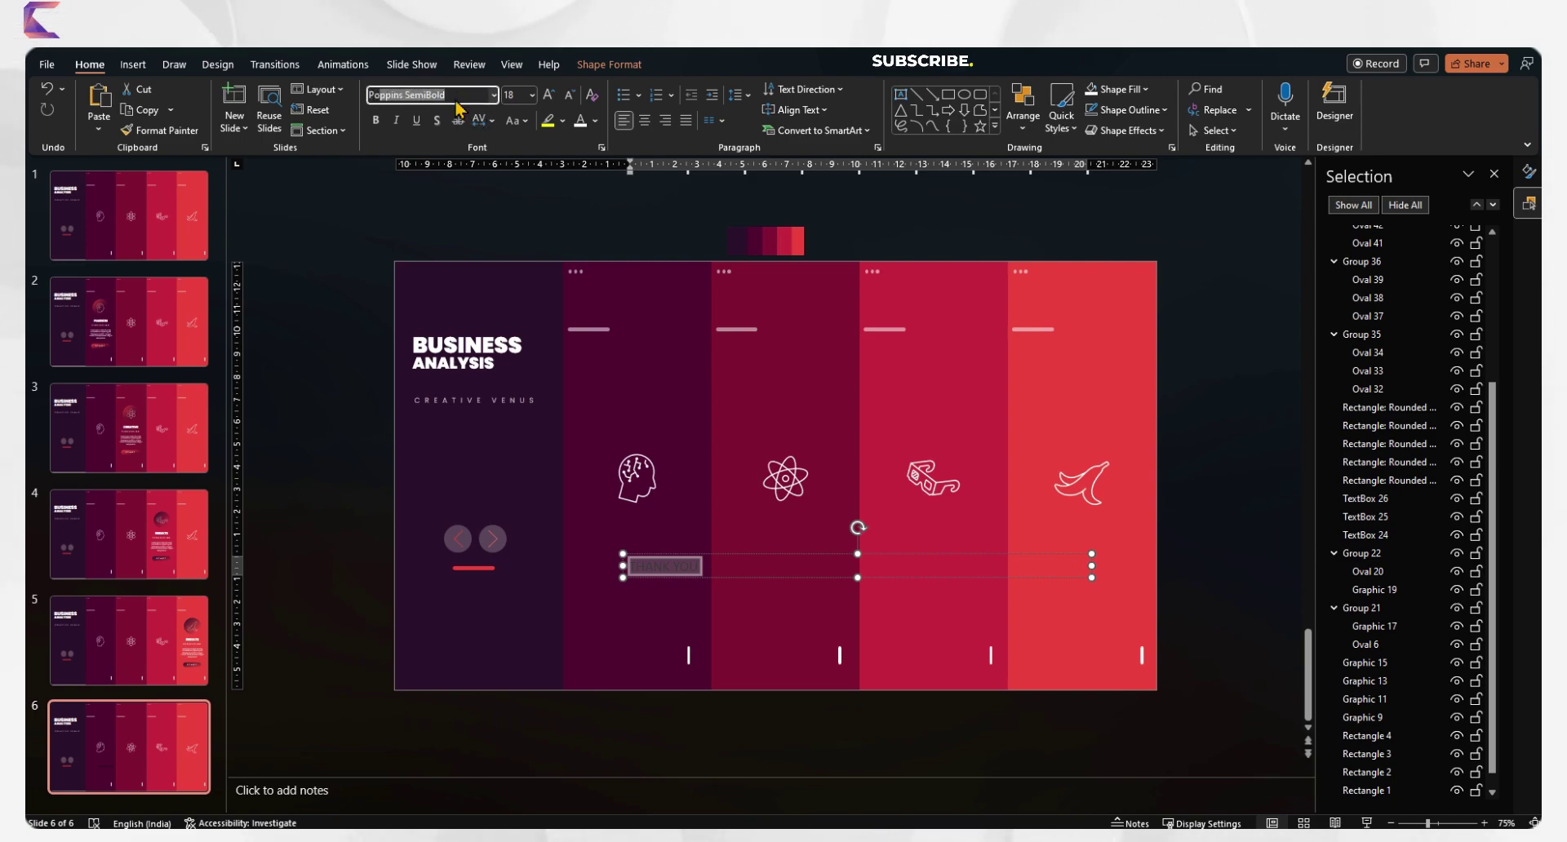
pyautogui.press('Return')
# Expand the character spacing of the THANK YOU text by 20 pt.
pyautogui.click(494, 120)
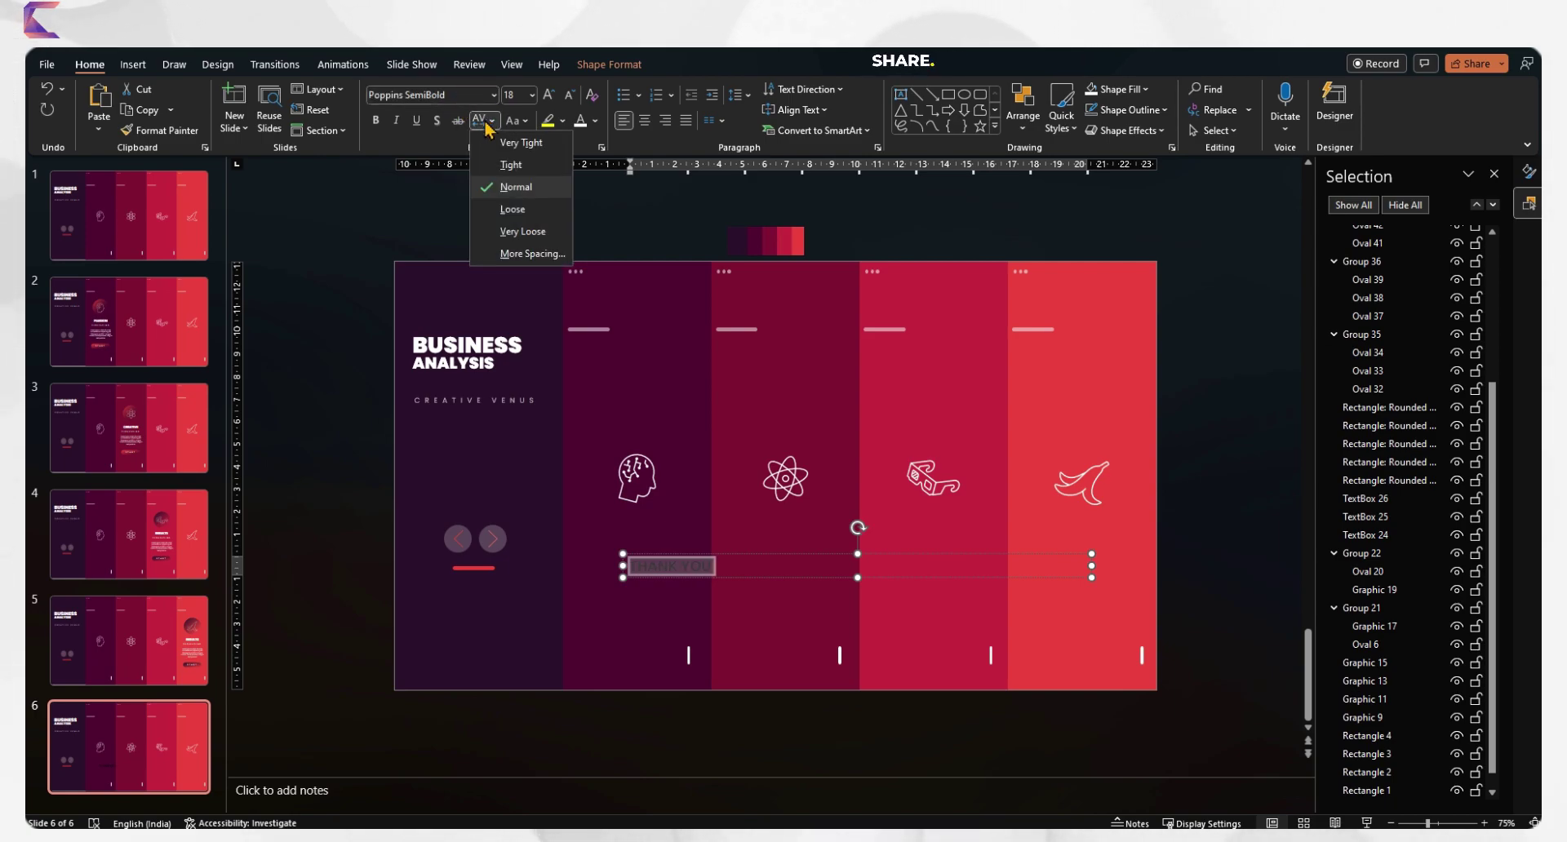
pyautogui.click(535, 253)
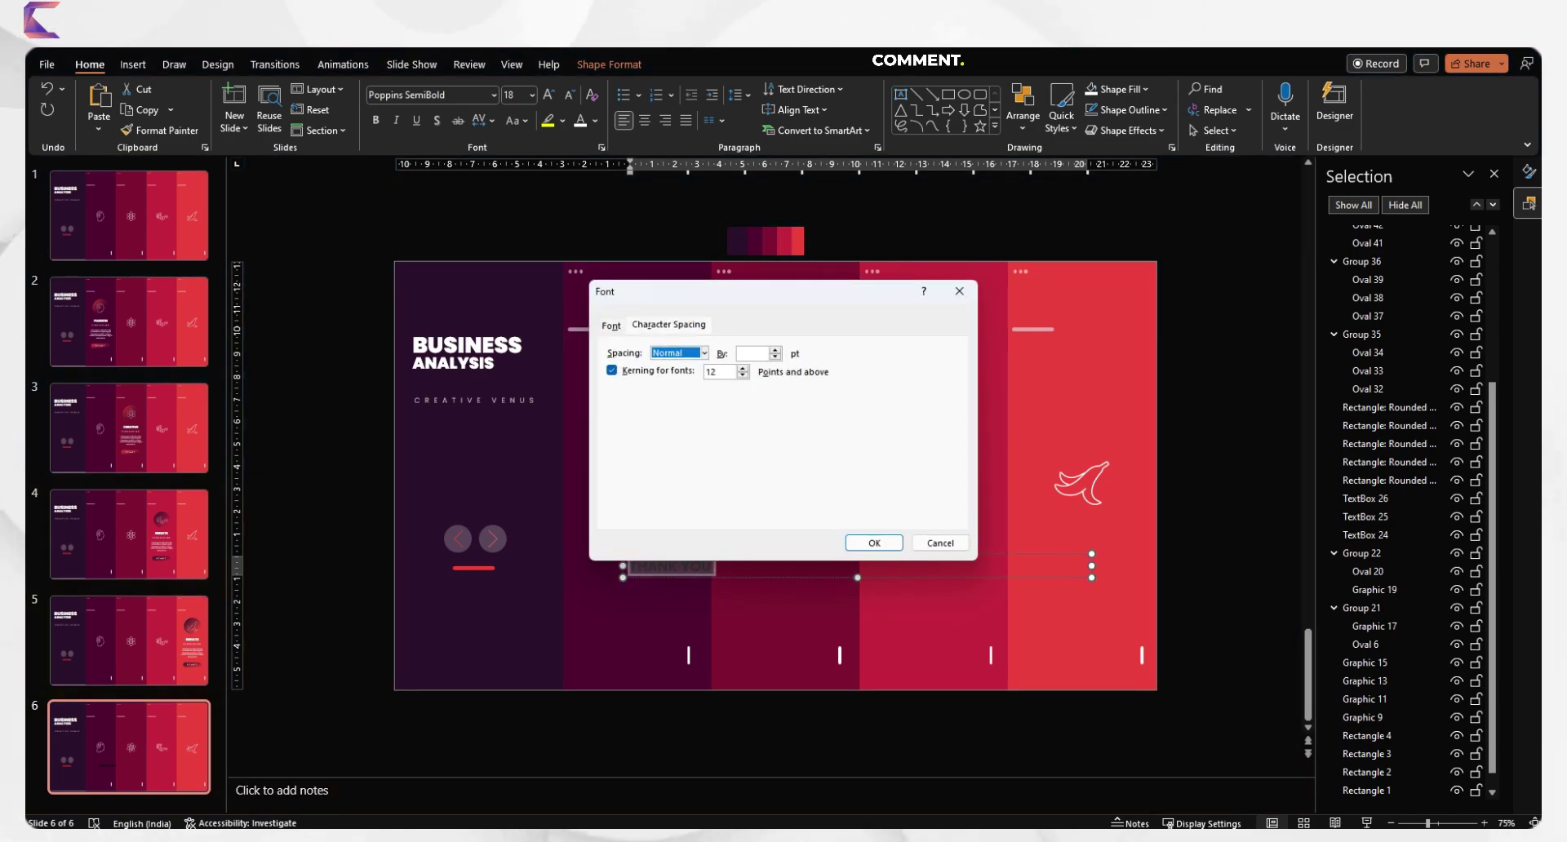
pyautogui.write('20')
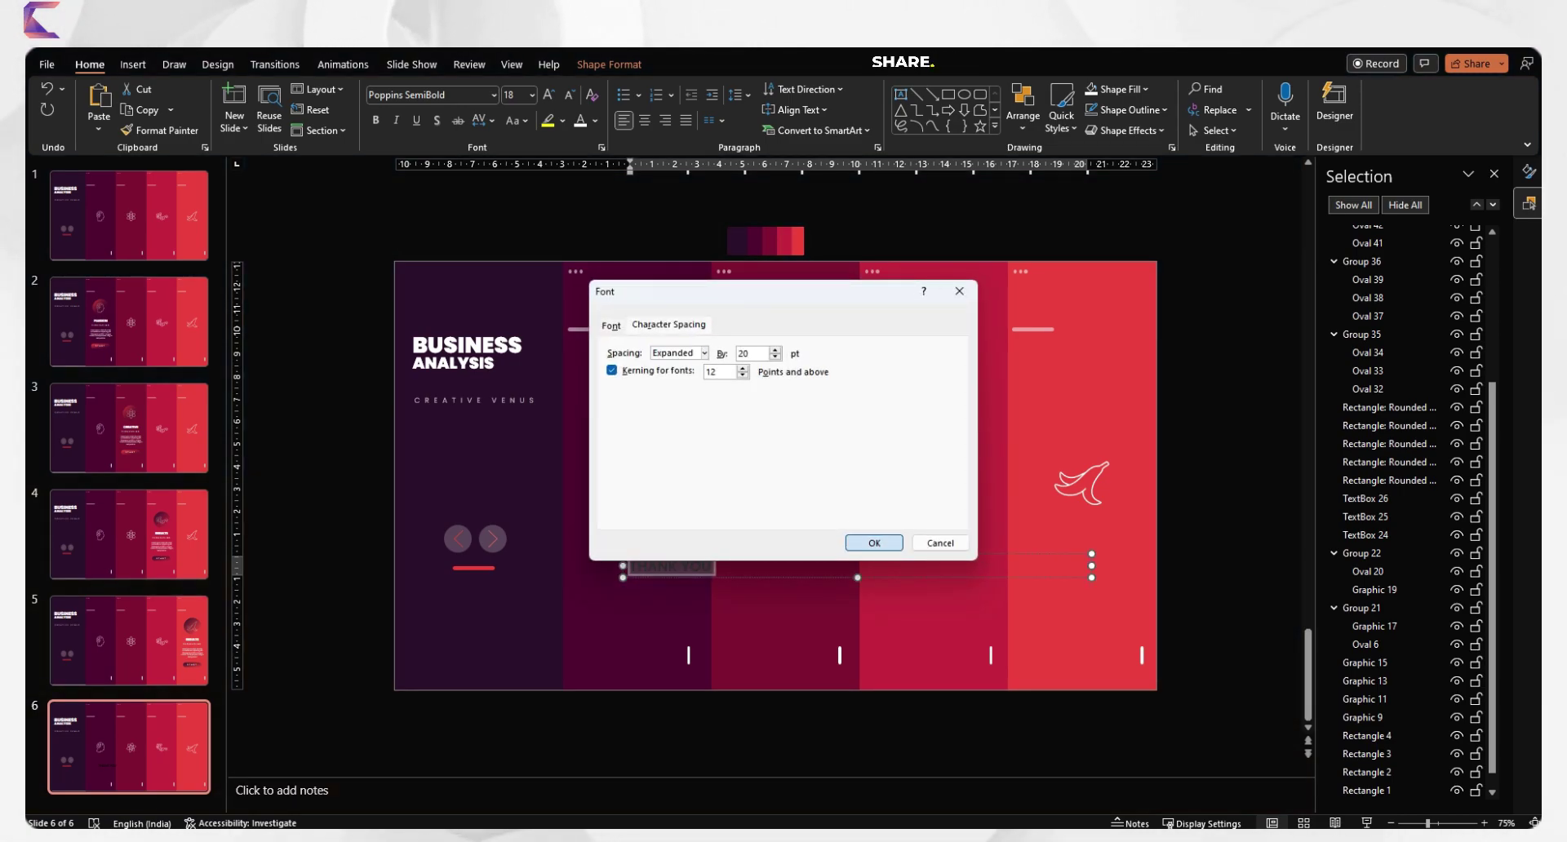
pyautogui.press('Return')
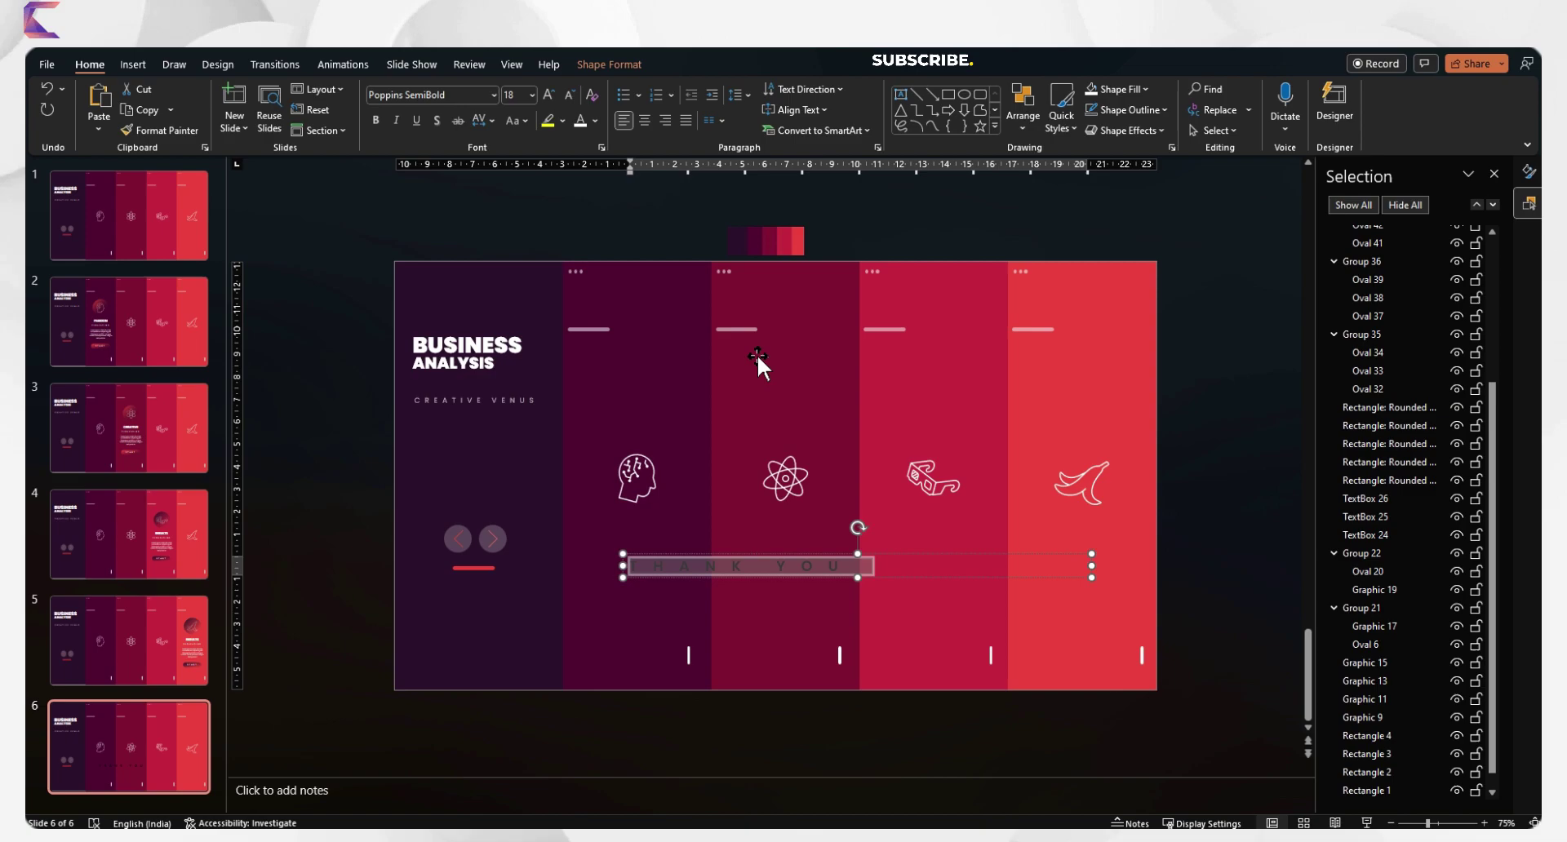
# Center the THANK YOU text in its box and expand its character spacing by 40 pt.
pyautogui.hotkey('ctrl', 'e')
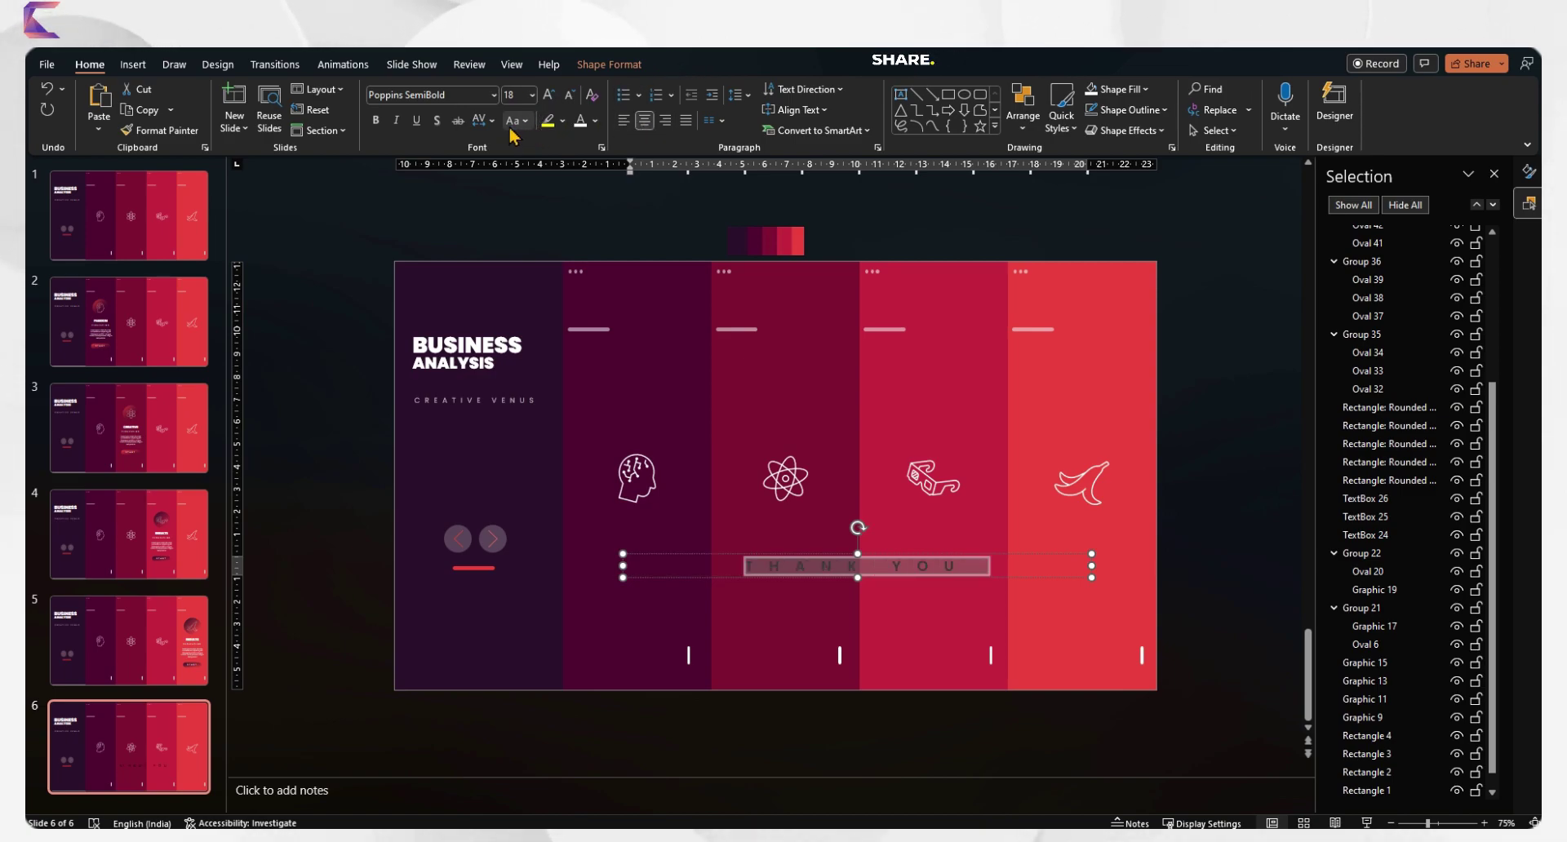
pyautogui.click(485, 120)
pyautogui.click(514, 252)
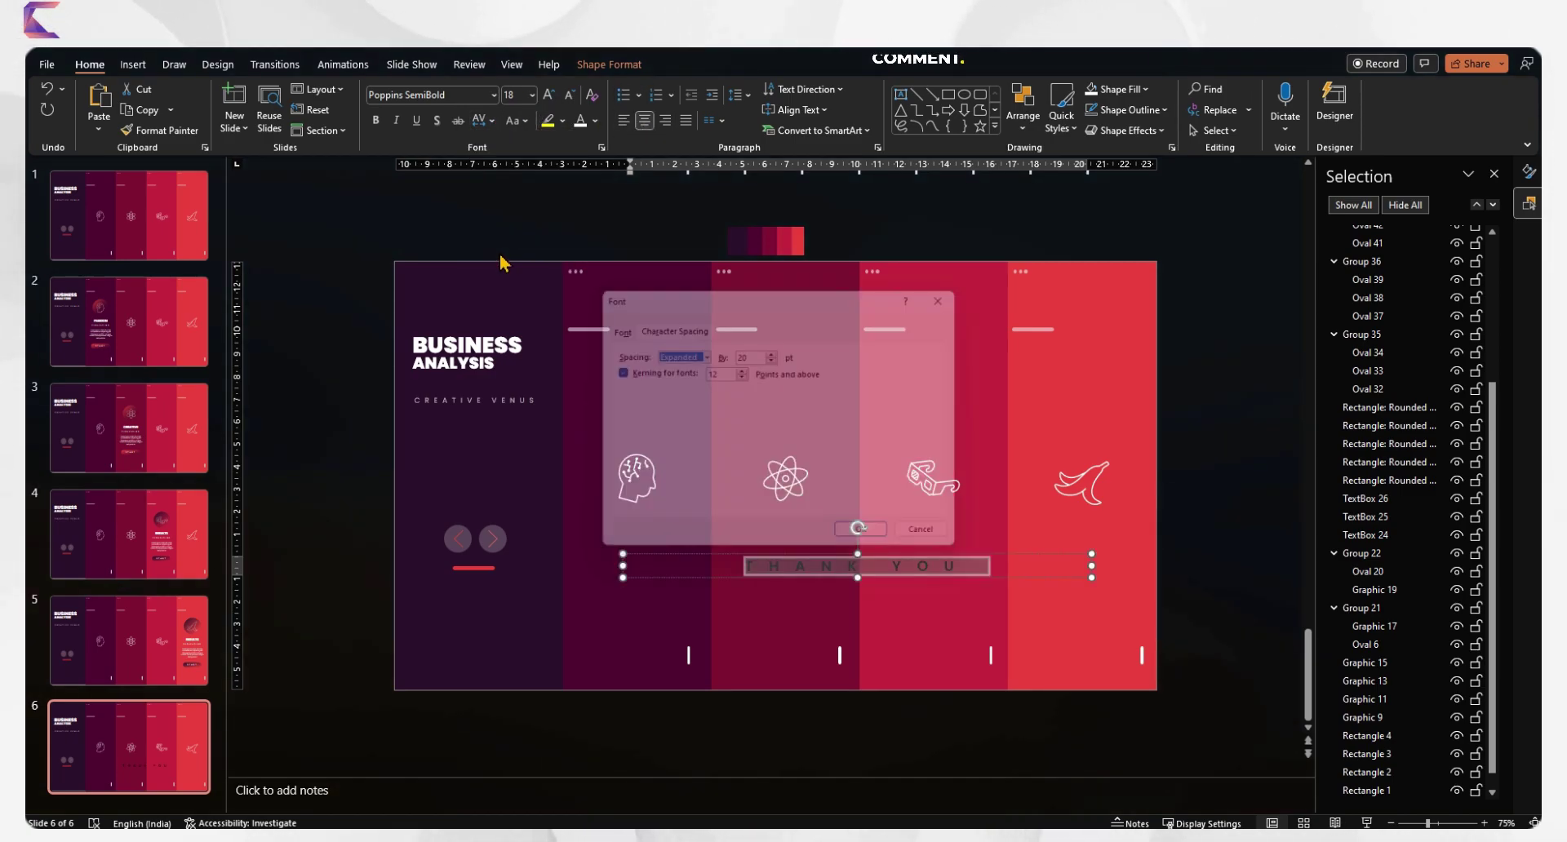
pyautogui.click(748, 353)
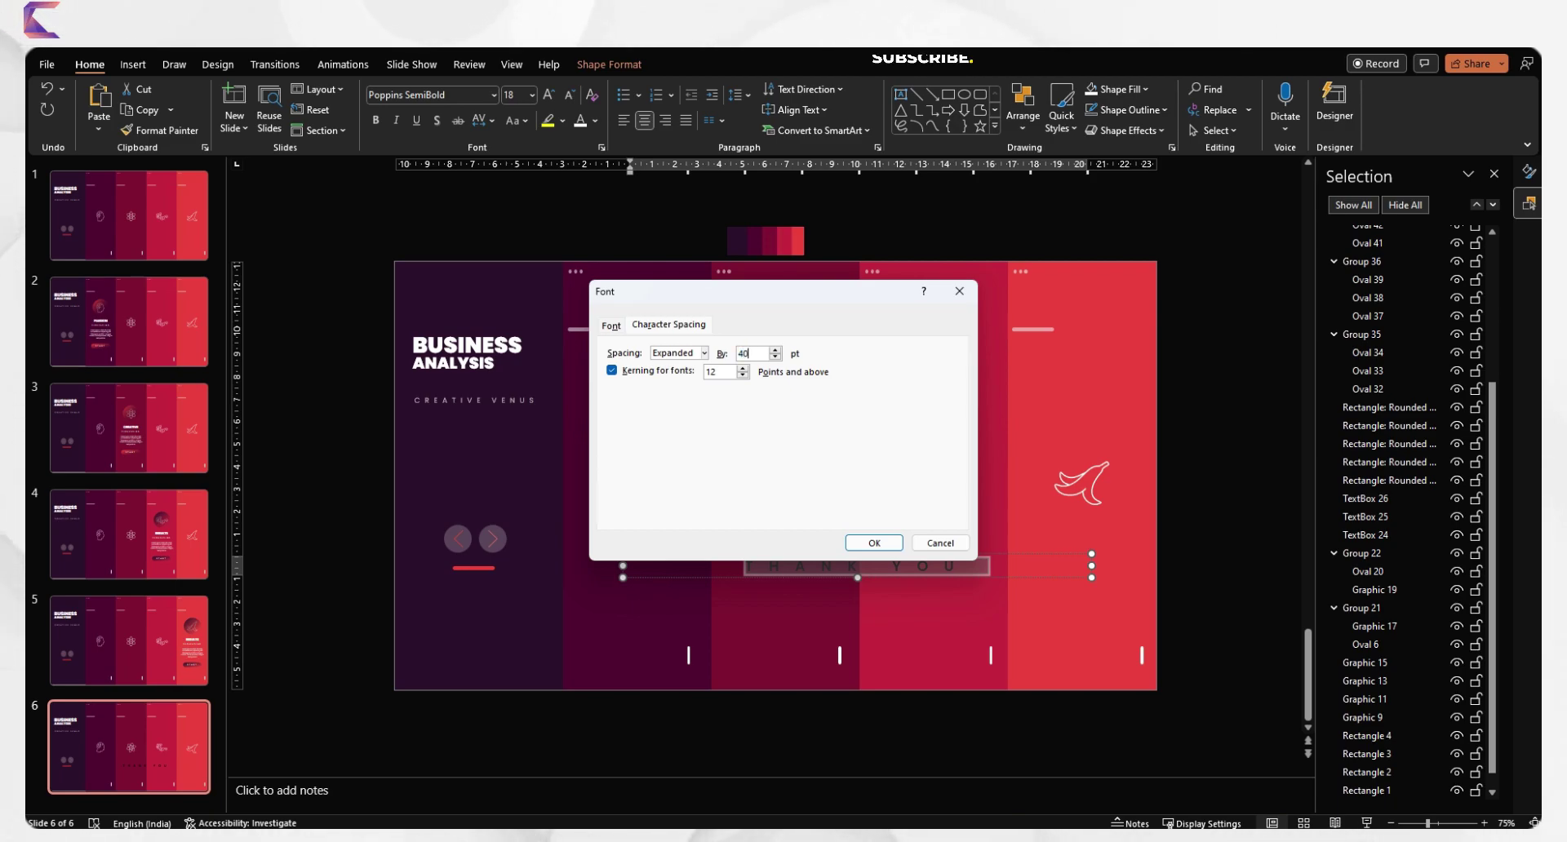
pyautogui.press('Return')
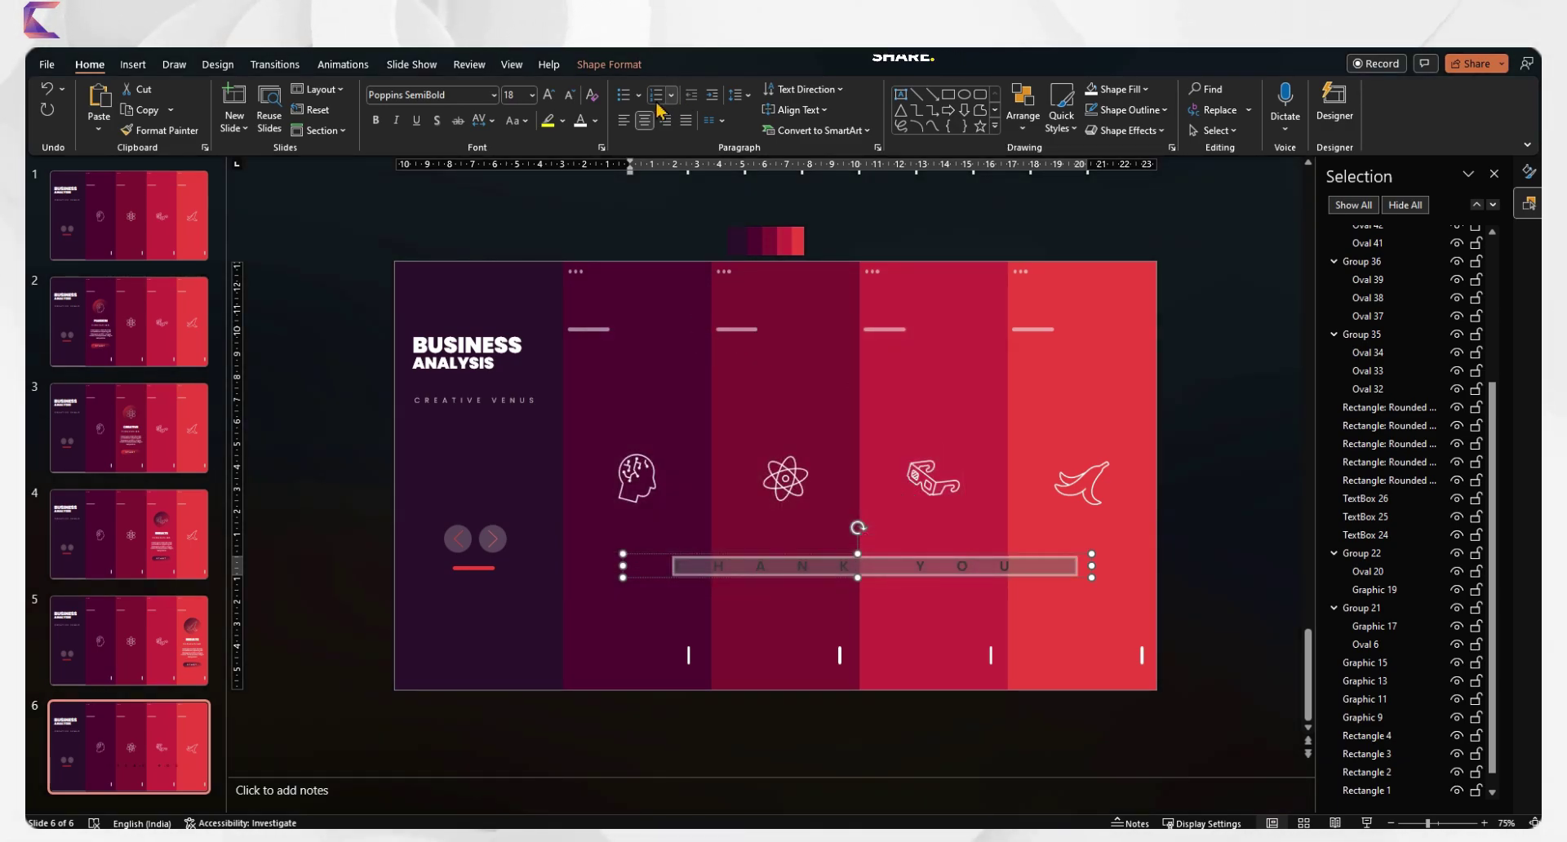
# Move the THANK YOU text slightly lower and rotate the four short white bars at the foot of the columns to horizontal.
pyautogui.moveTo(841, 552); pyautogui.dragTo(841, 585)
pyautogui.click(1190, 655)
pyautogui.moveTo(1183, 630); pyautogui.dragTo(682, 675)
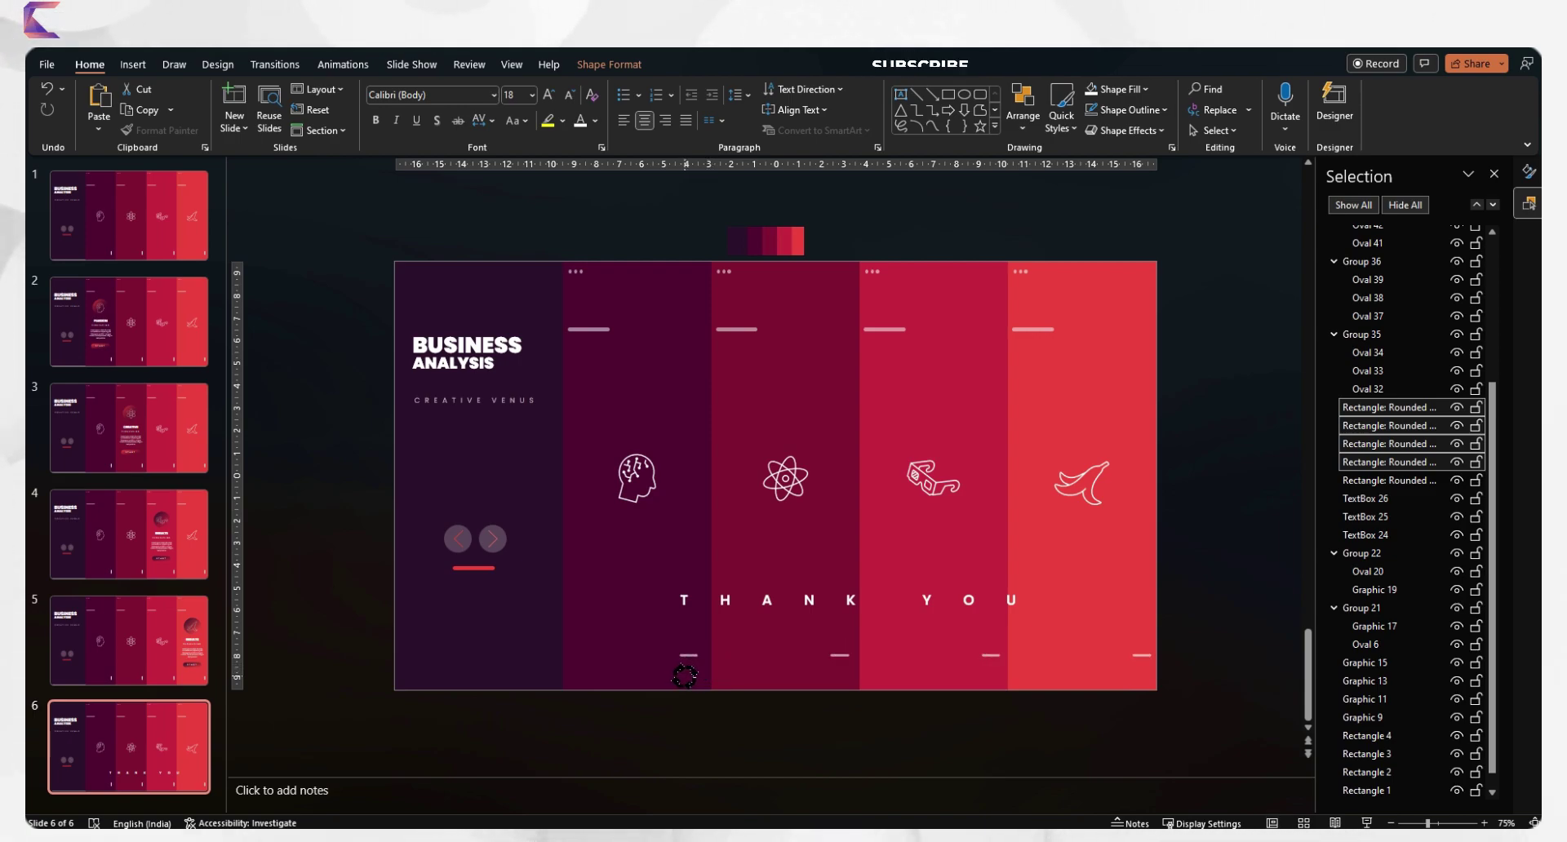
# Rotate the four upper bars on slide 6 to vertical and move the BUSINESS ANALYSIS title and its subtitle lower.
pyautogui.moveTo(1215, 389); pyautogui.dragTo(495, 287)
pyautogui.moveTo(590, 302); pyautogui.dragTo(564, 326)
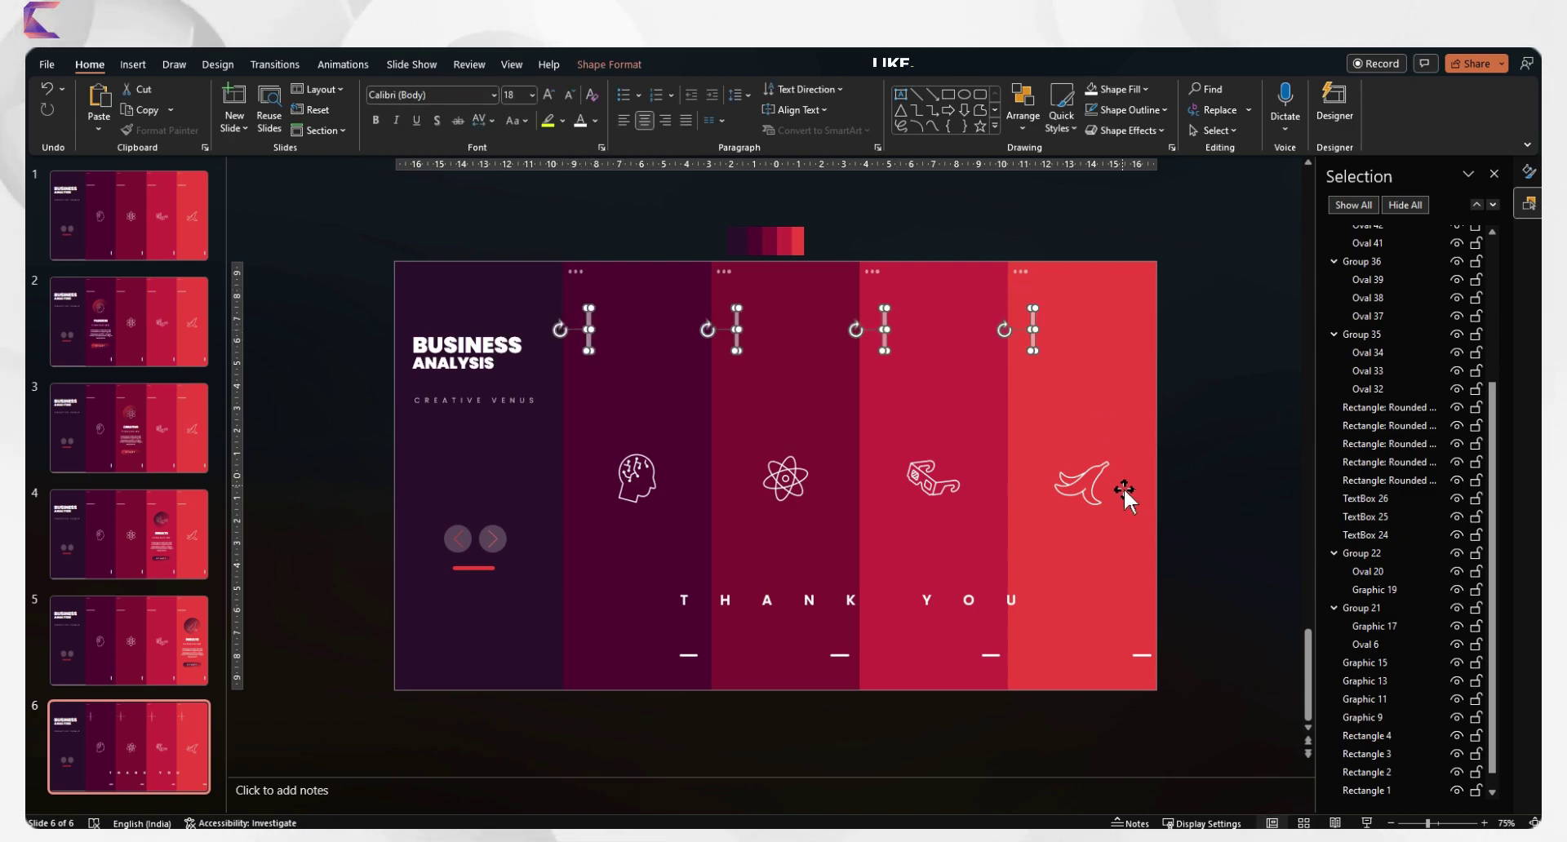
pyautogui.click(349, 464)
pyautogui.moveTo(349, 459); pyautogui.dragTo(504, 390)
pyautogui.click(322, 448)
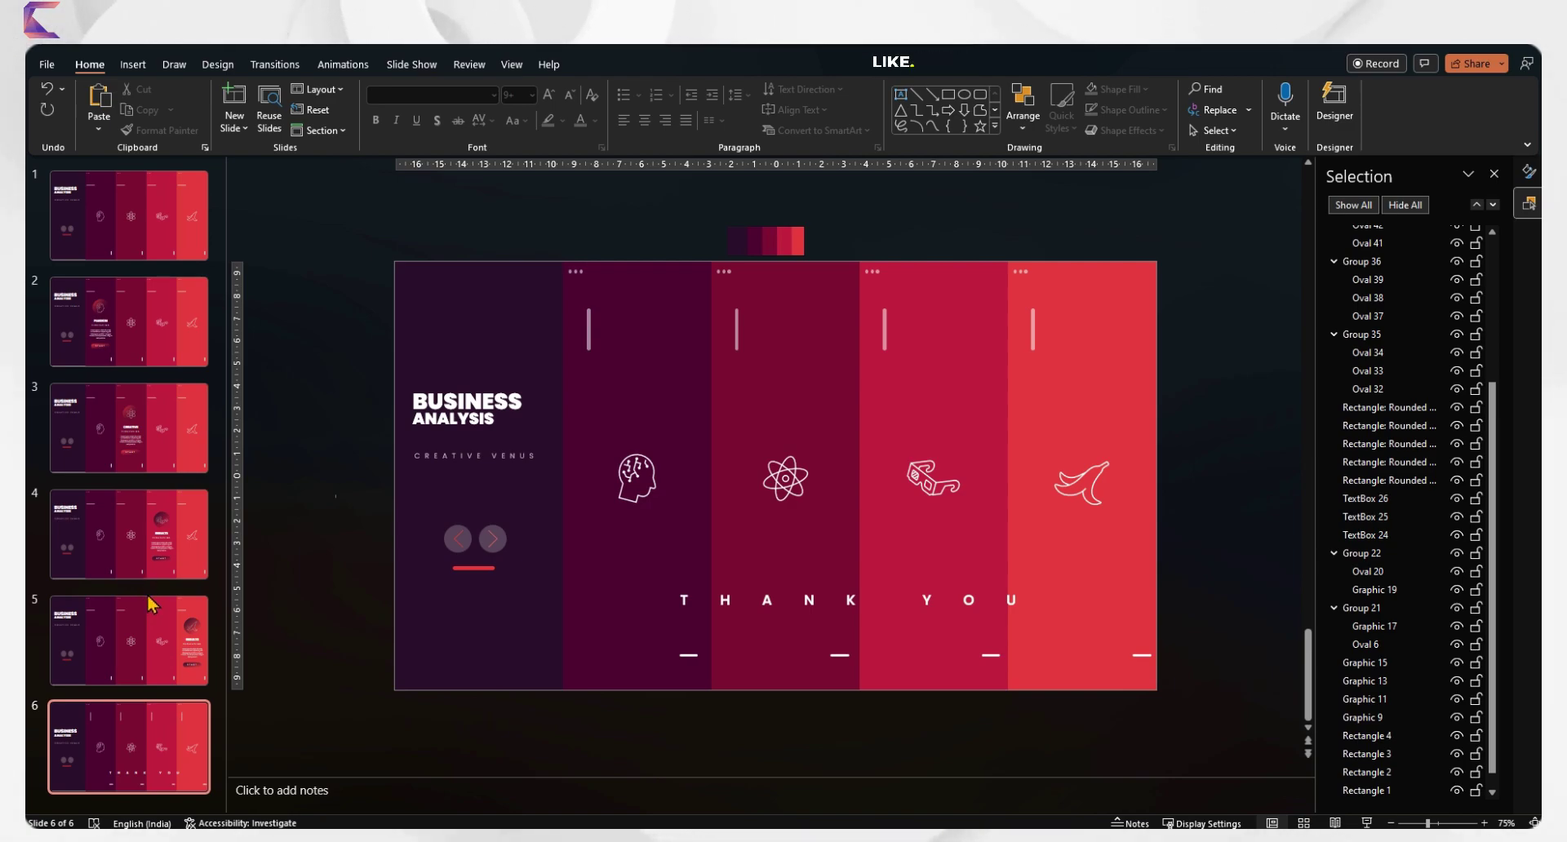
# Link the back arrow on slide 1 to Slide 1 of this presentation.
pyautogui.click(108, 239)
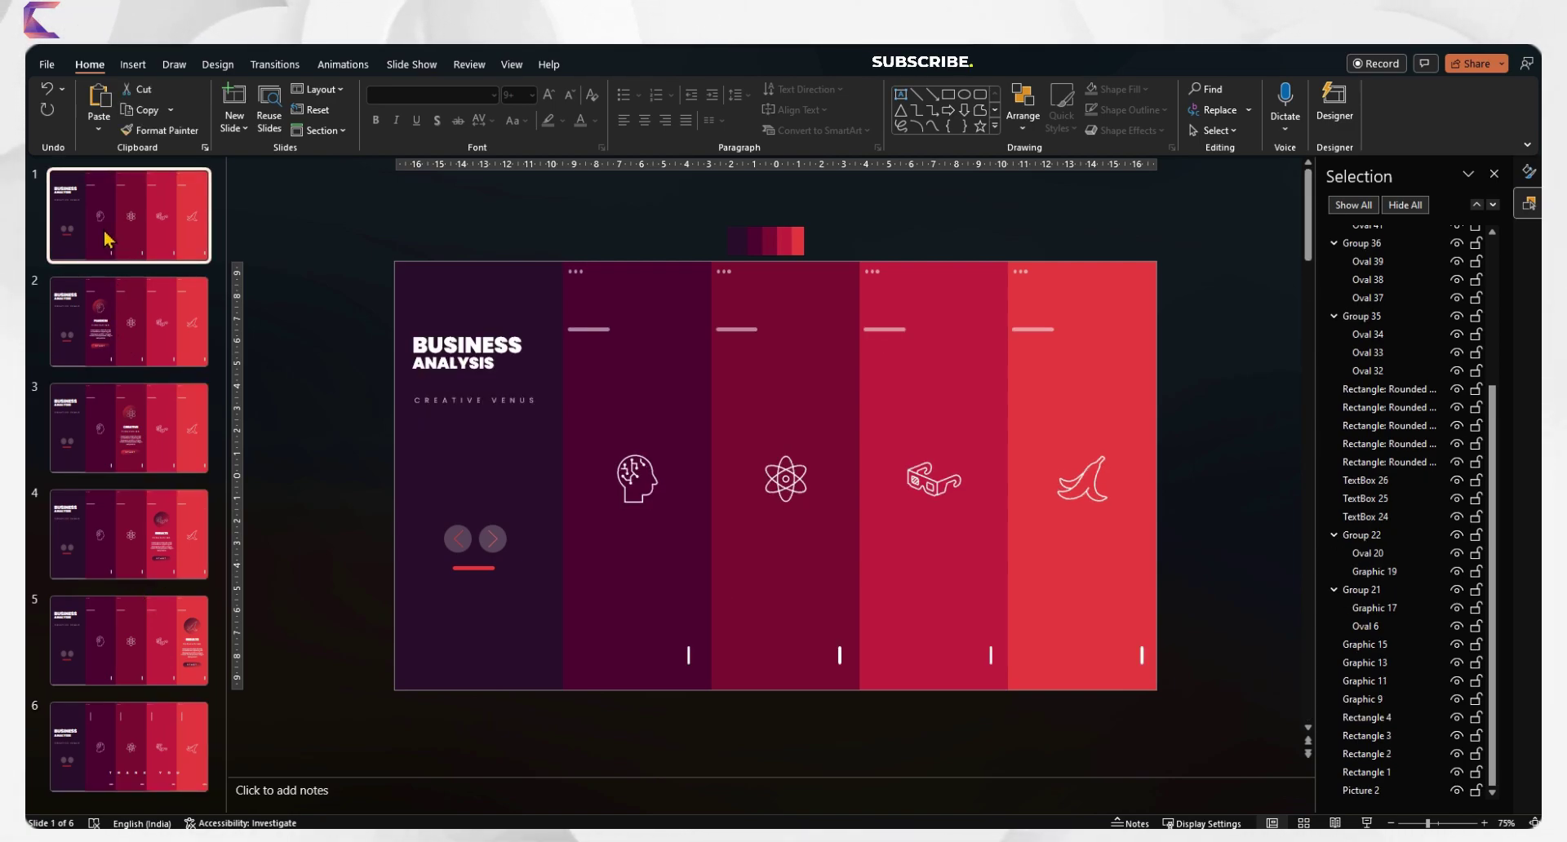
pyautogui.click(455, 539)
pyautogui.click(456, 535)
pyautogui.rightClick(459, 546)
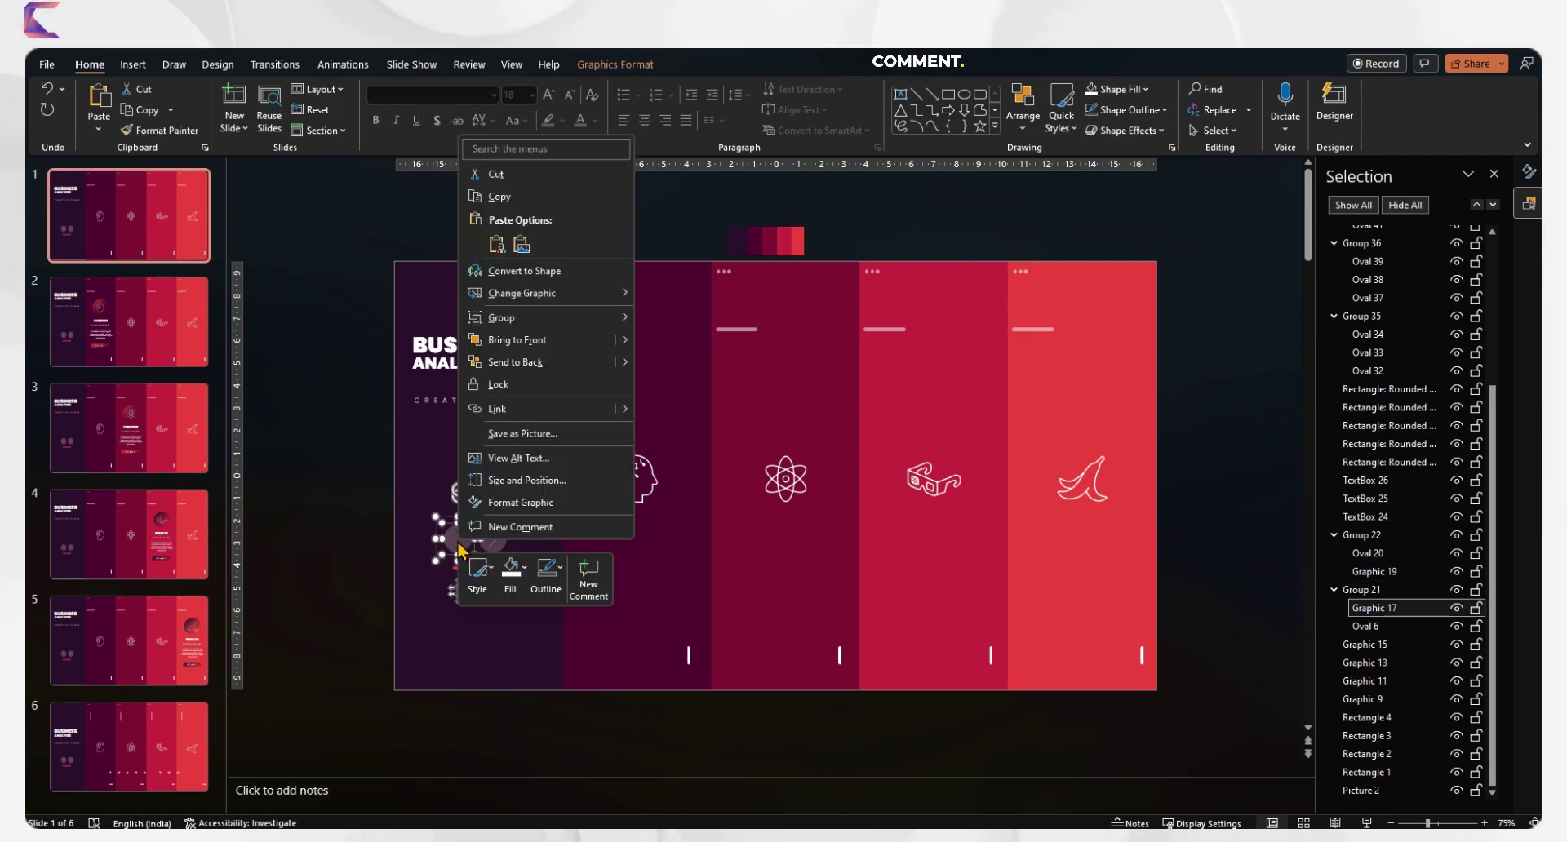
pyautogui.click(498, 408)
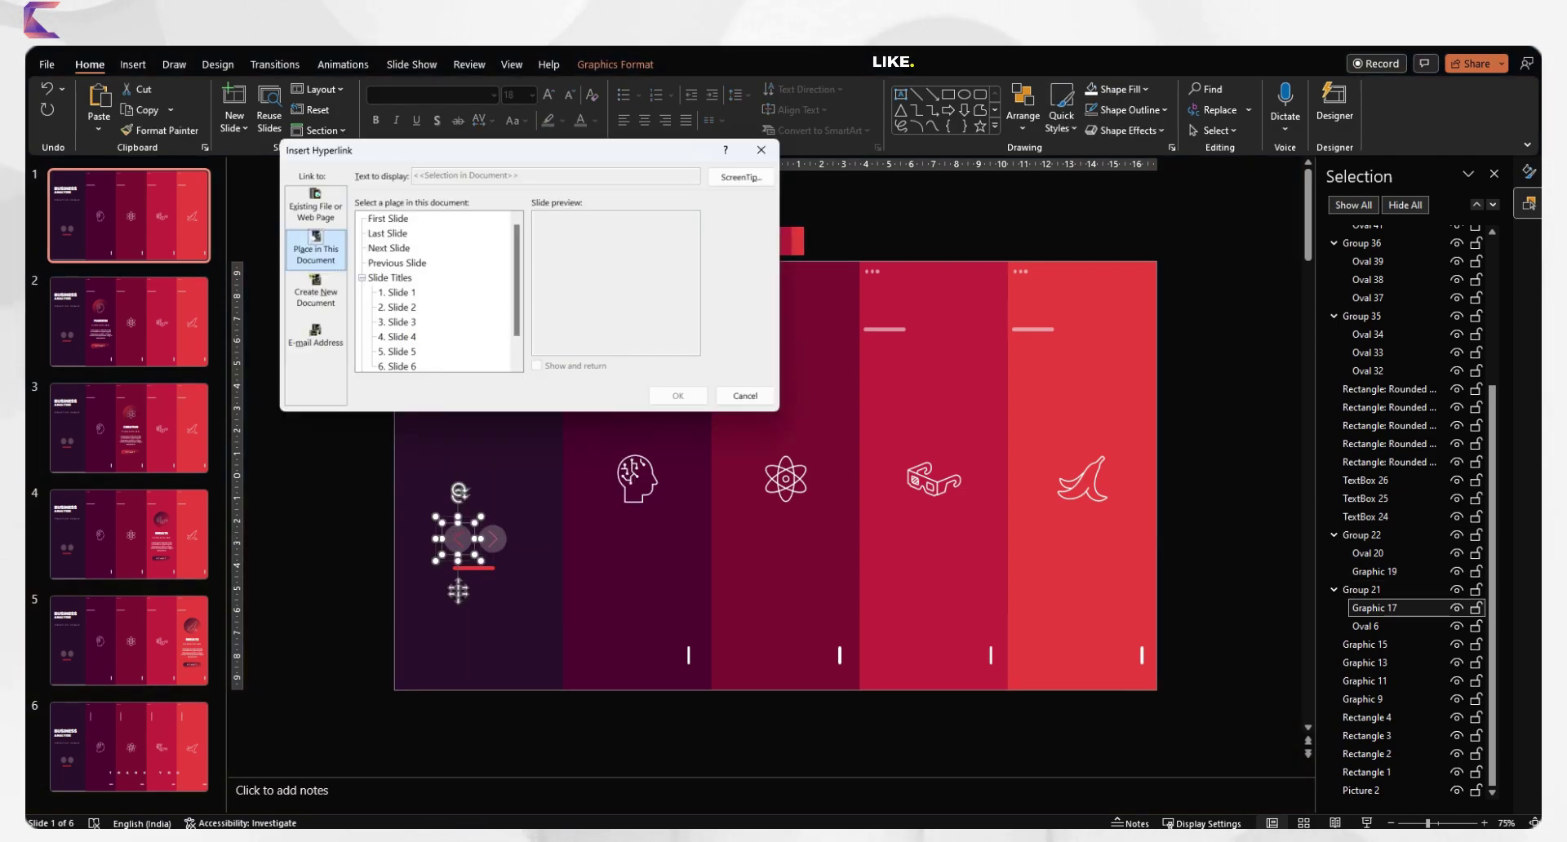
pyautogui.click(315, 205)
pyautogui.click(315, 248)
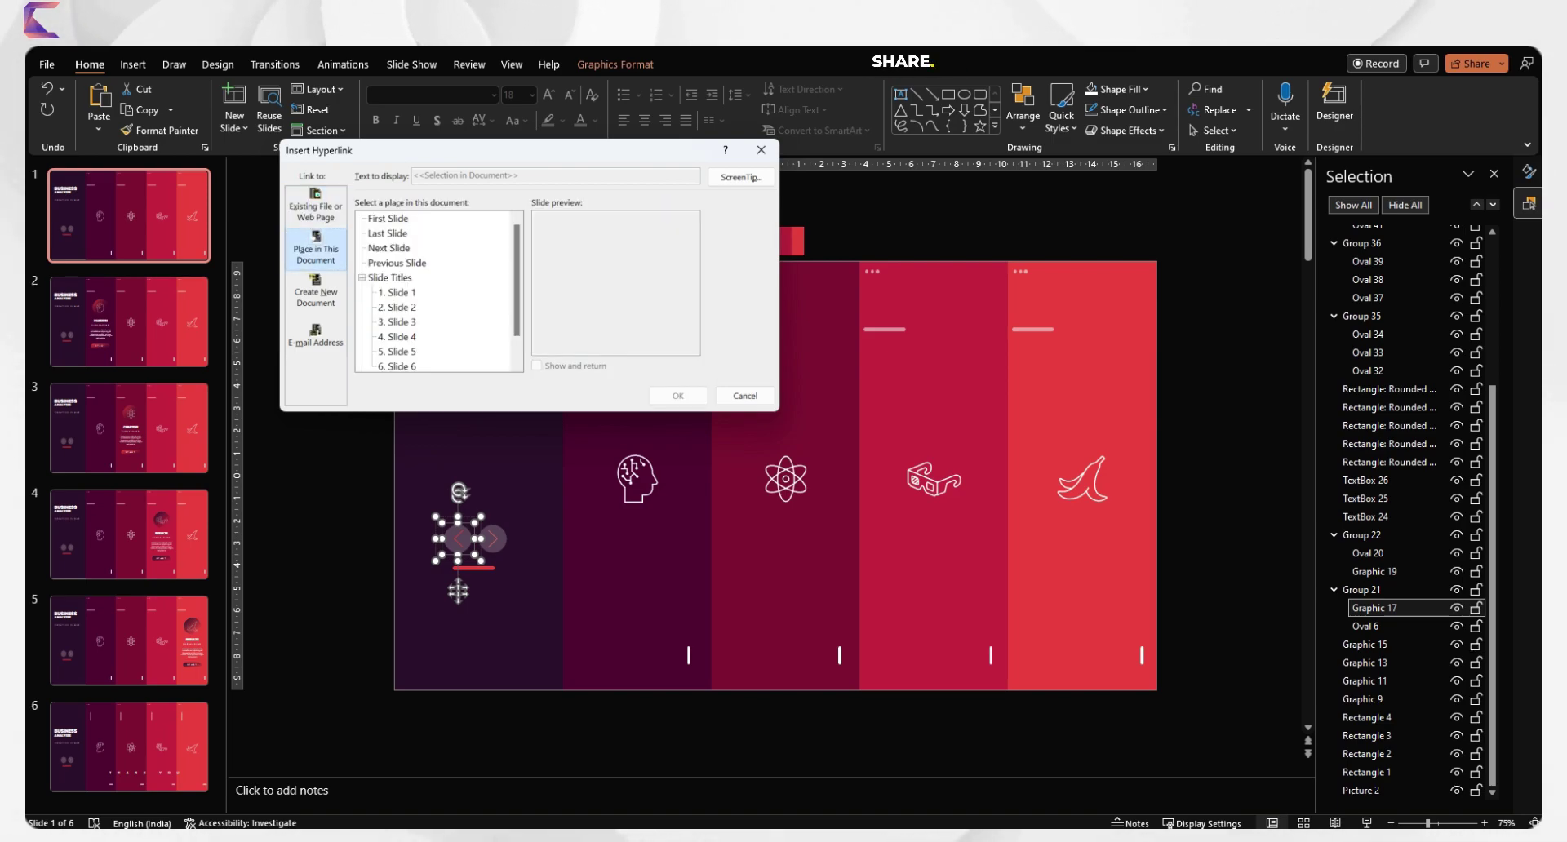
pyautogui.click(397, 293)
pyautogui.click(678, 396)
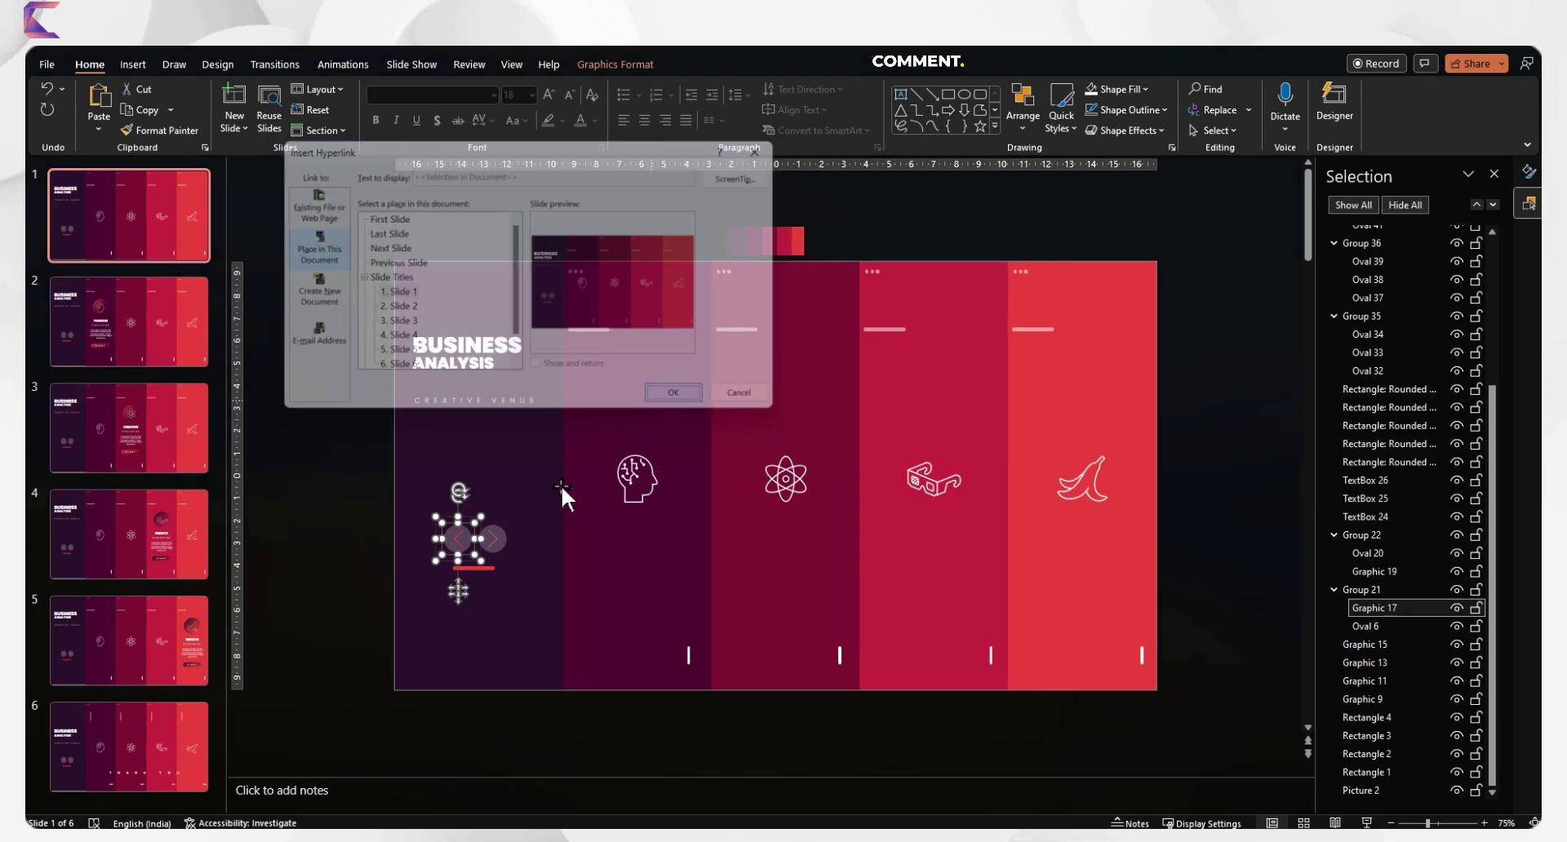
# Link the circle behind the forward arrow on slide 1 to Slide 2 of this presentation.
pyautogui.click(492, 541)
pyautogui.click(492, 541)
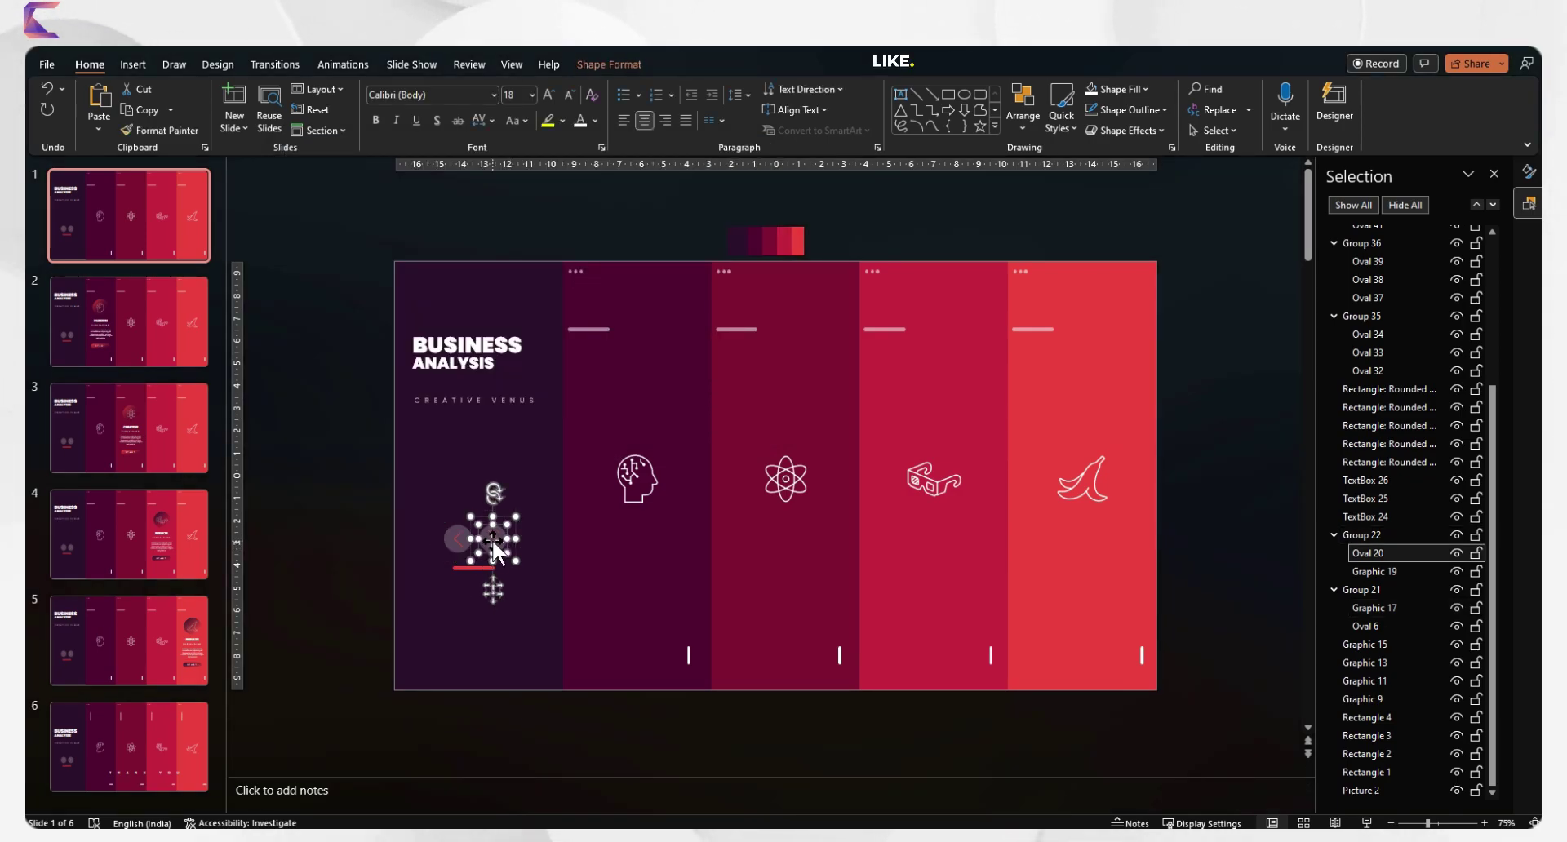
pyautogui.rightClick(495, 551)
pyautogui.click(531, 316)
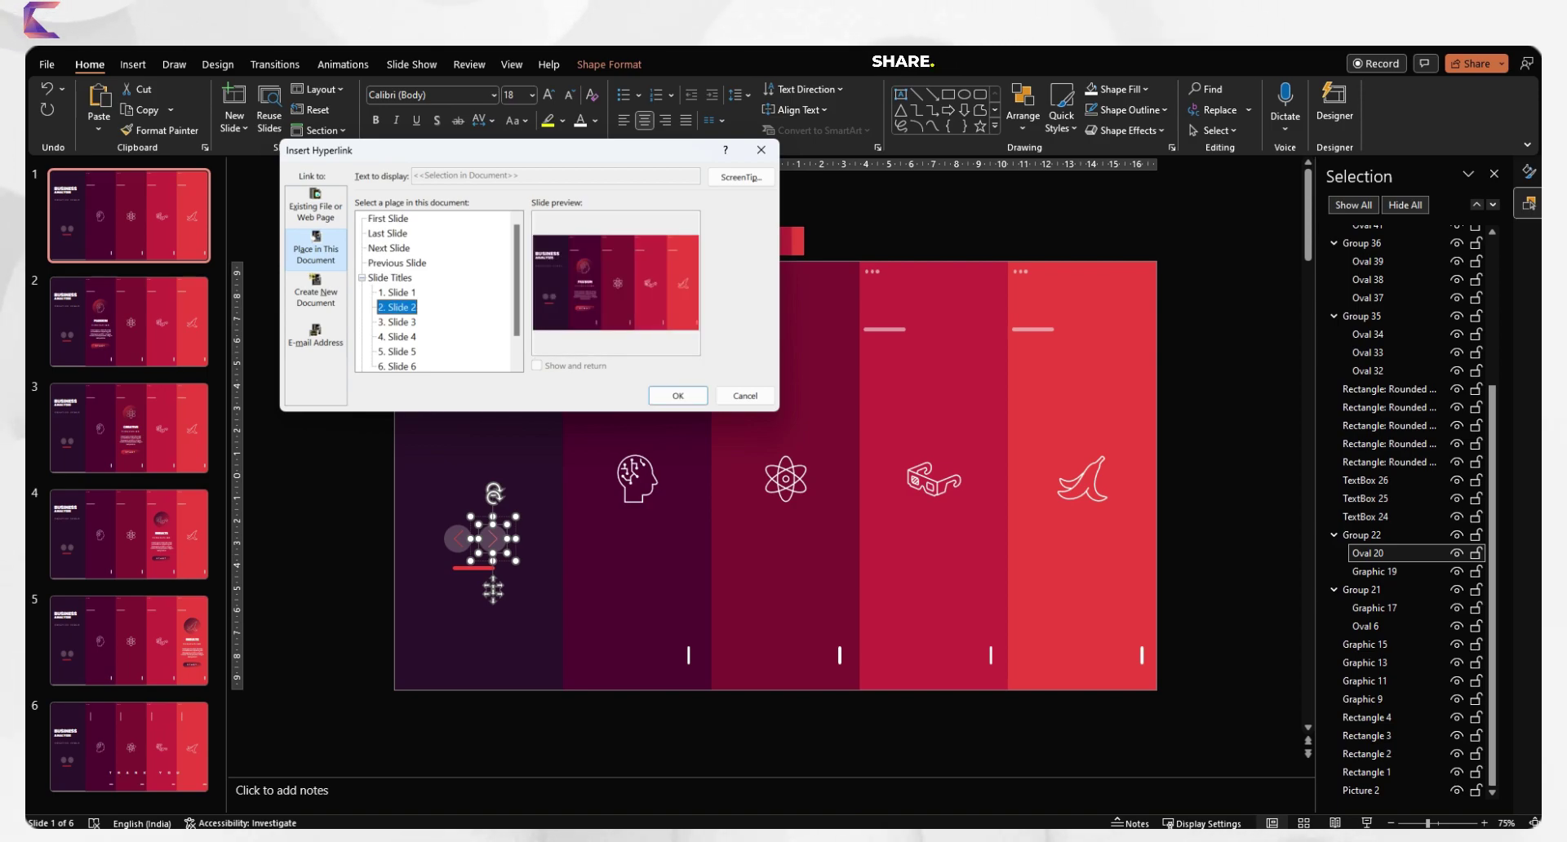
pyautogui.click(677, 396)
# Link the back arrow on slide 2 to Slide 1 of this presentation.
pyautogui.click(129, 324)
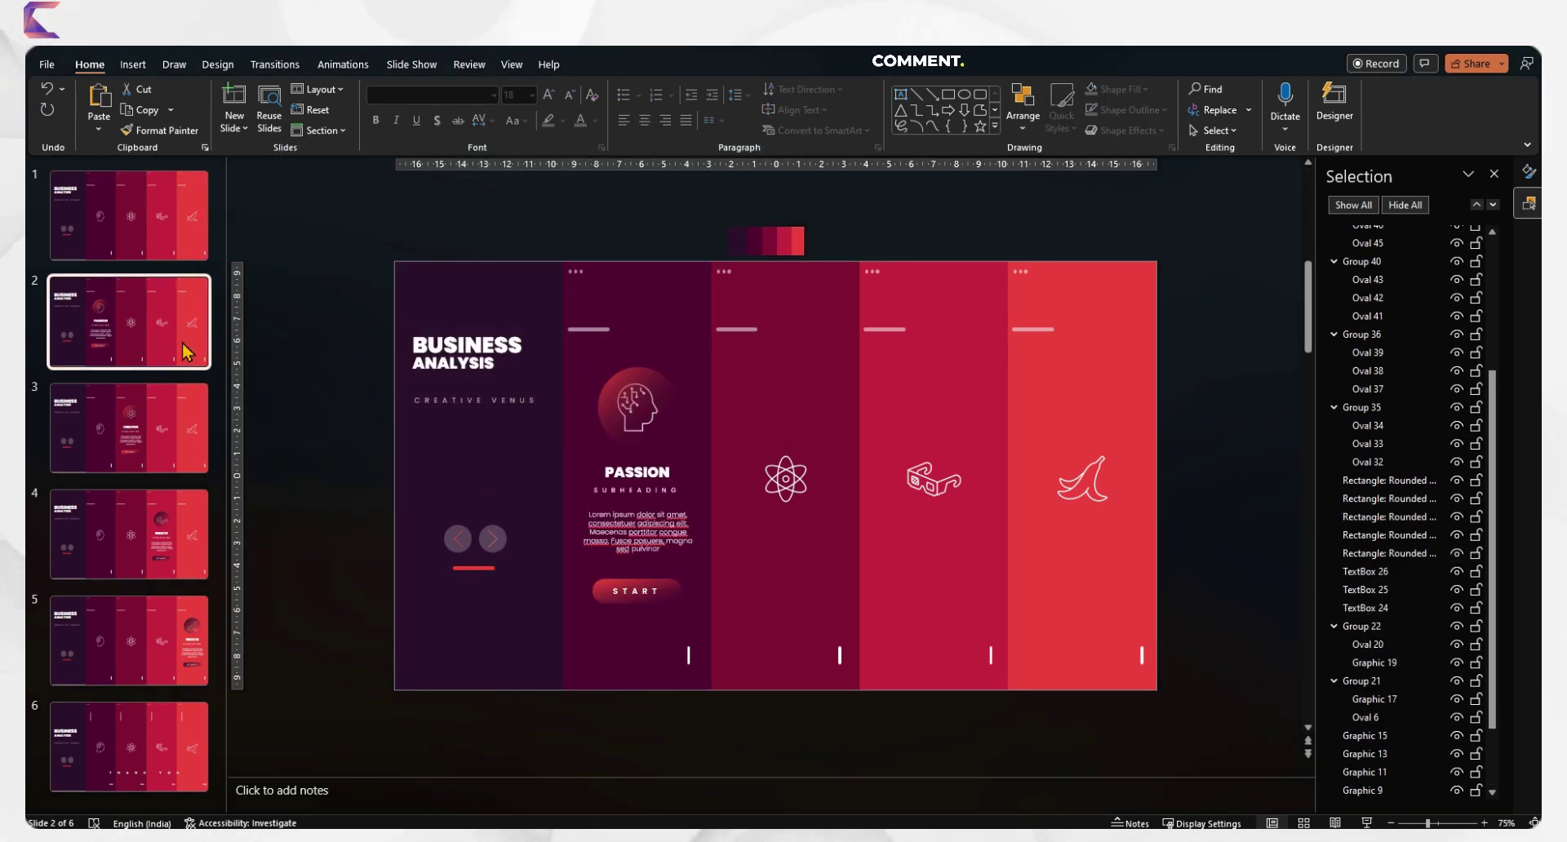
pyautogui.click(455, 540)
pyautogui.click(455, 540)
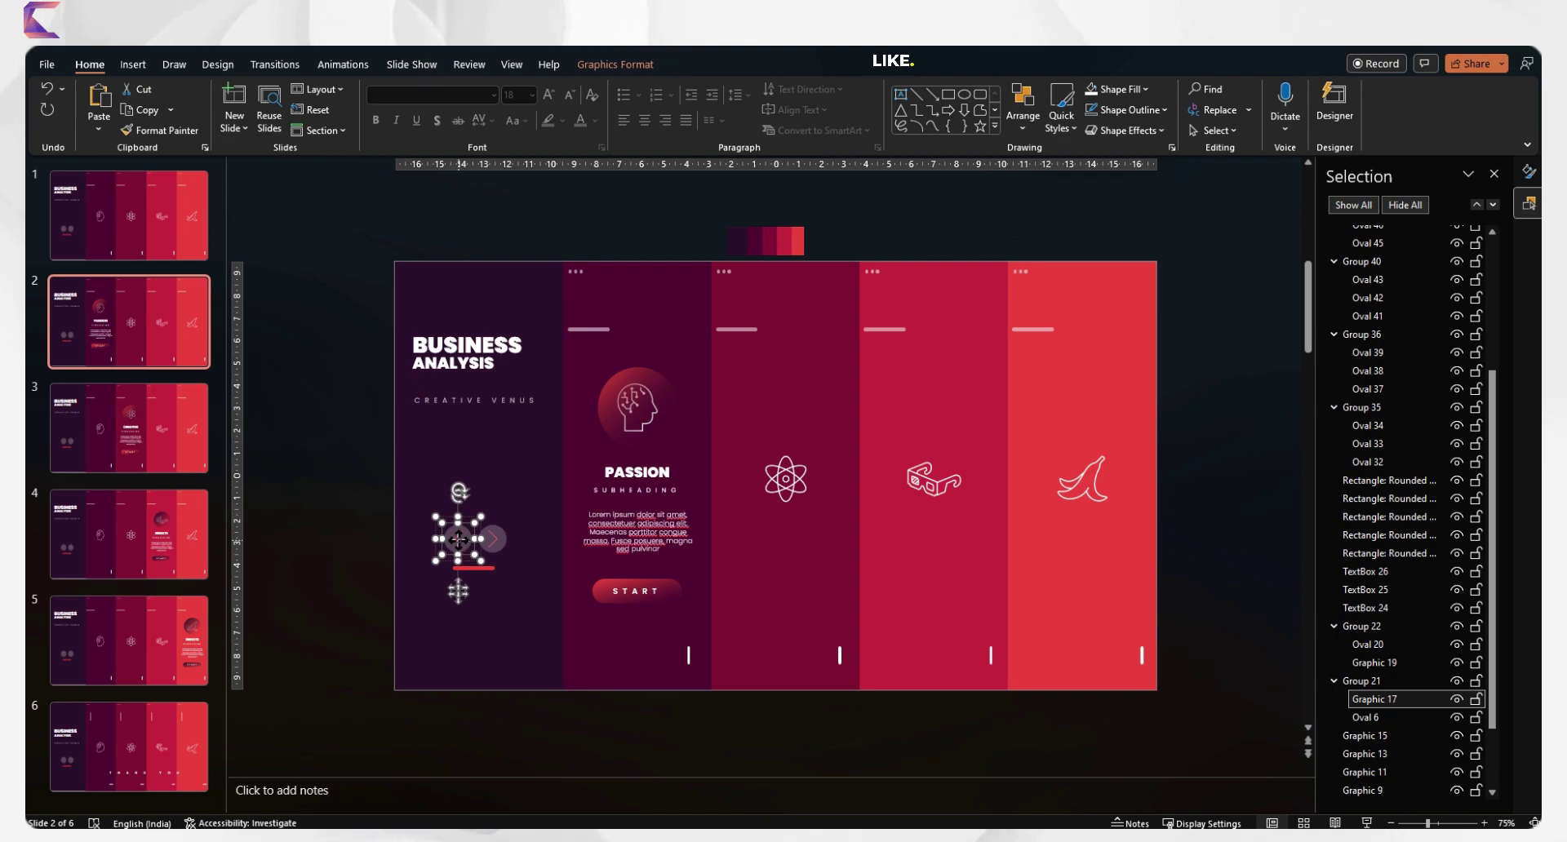
pyautogui.rightClick(455, 540)
pyautogui.click(497, 408)
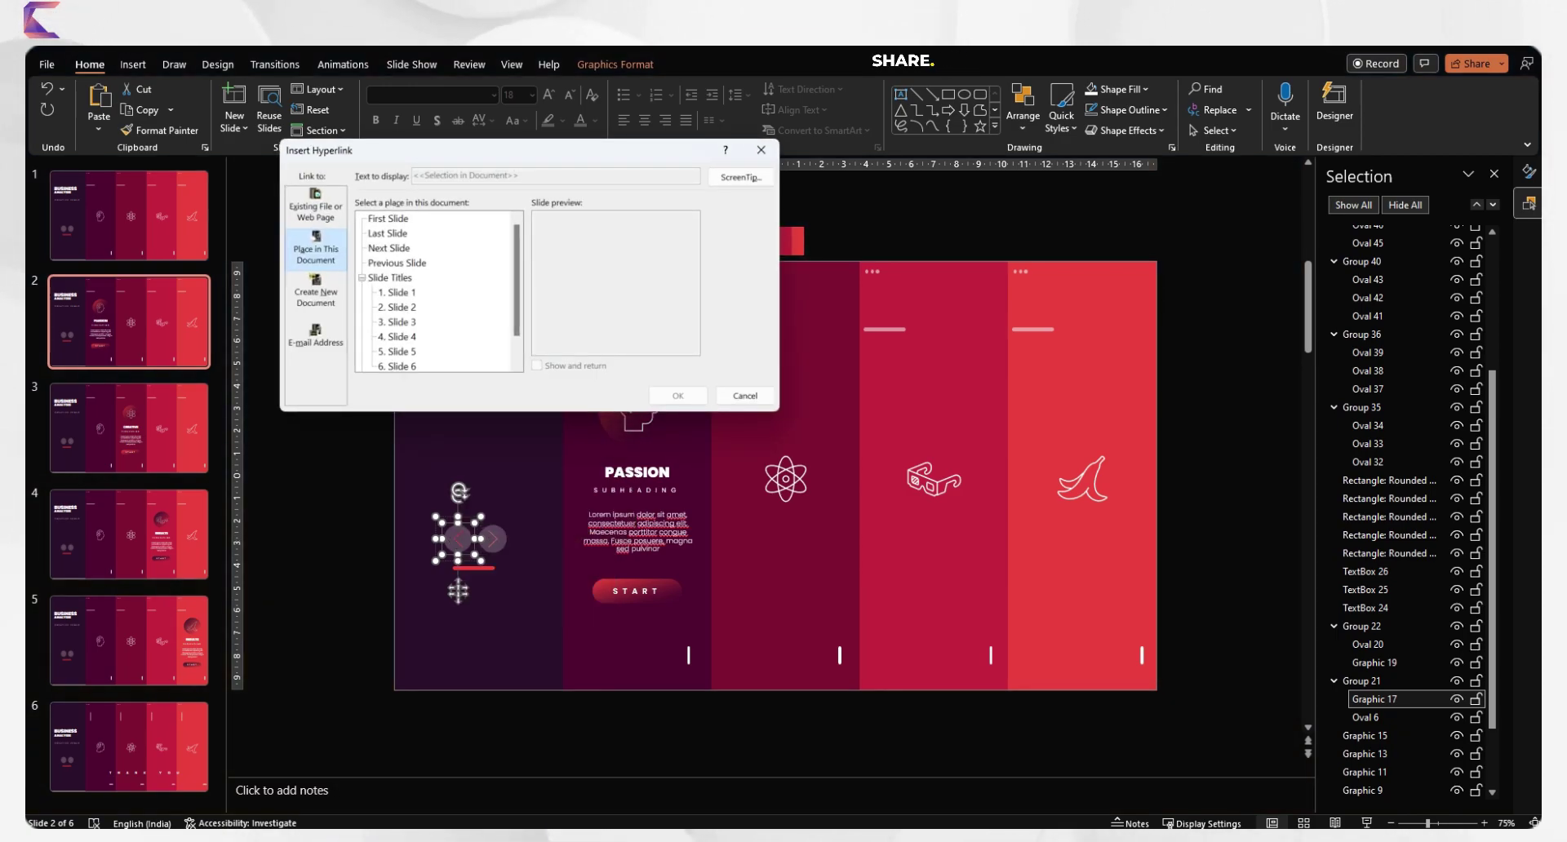
pyautogui.click(397, 292)
pyautogui.click(676, 396)
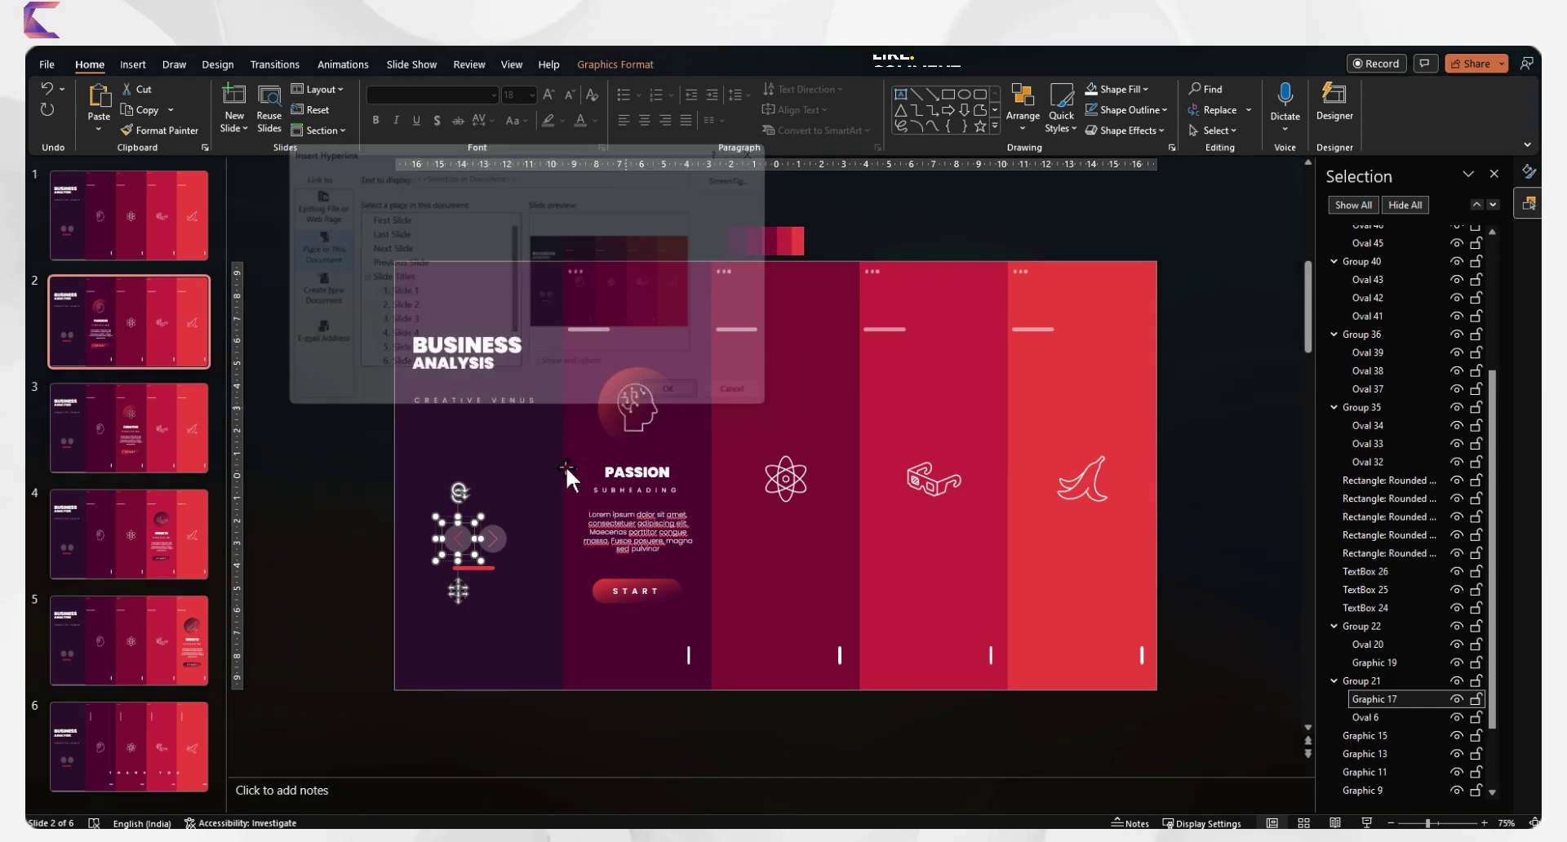
# Link the circle behind the forward arrow on slide 2 to another slide in this presentation.
pyautogui.click(491, 537)
pyautogui.click(492, 539)
pyautogui.rightClick(491, 537)
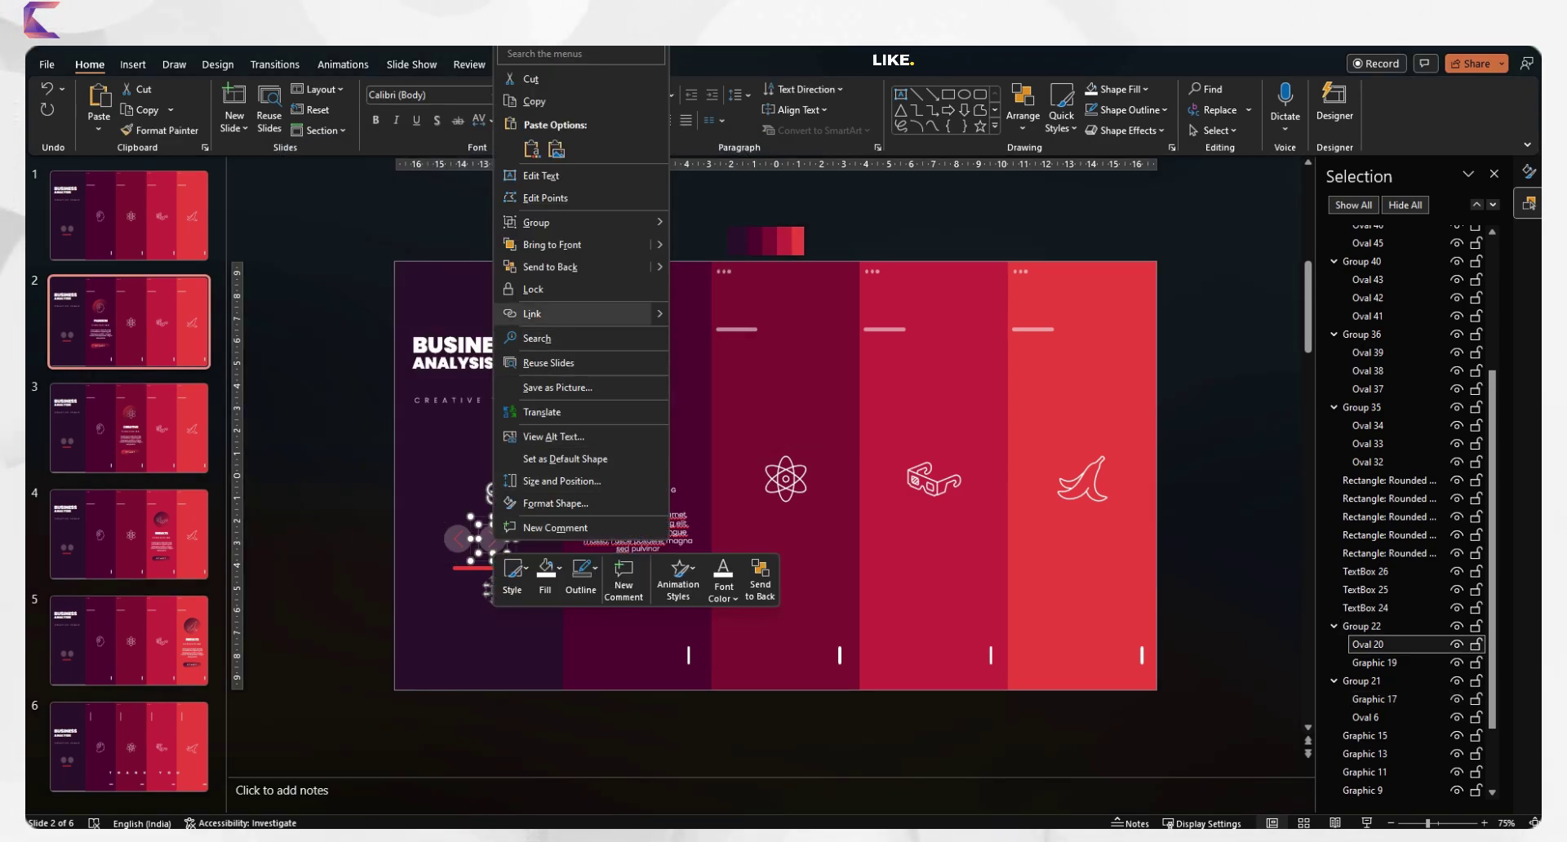
pyautogui.click(539, 314)
pyautogui.click(397, 365)
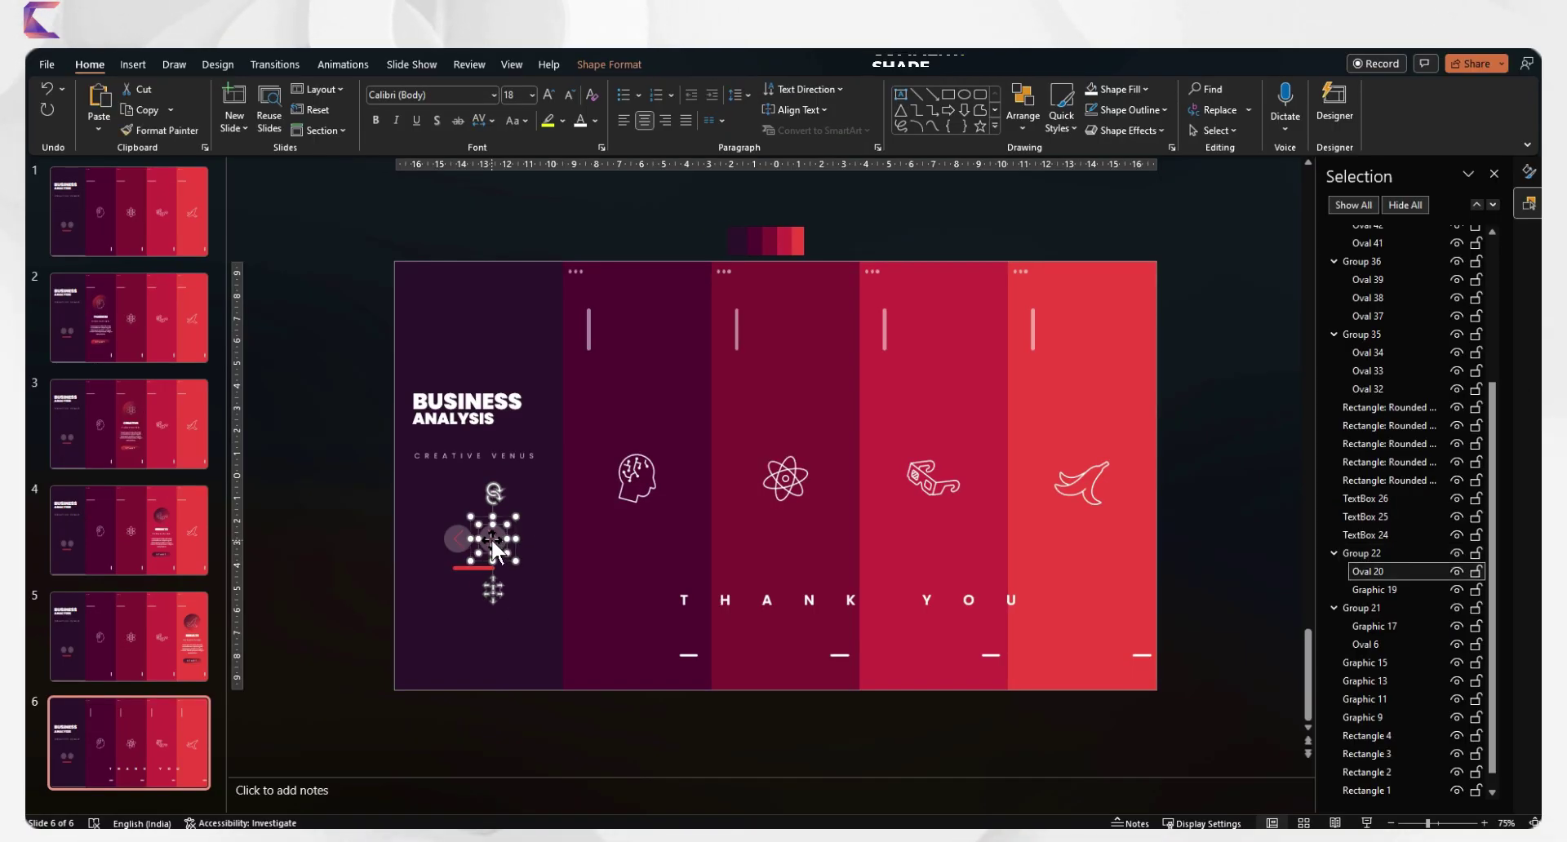
# Link the circle behind the forward arrow on slide 6 to Slide 1 of this presentation.
pyautogui.rightClick(493, 542)
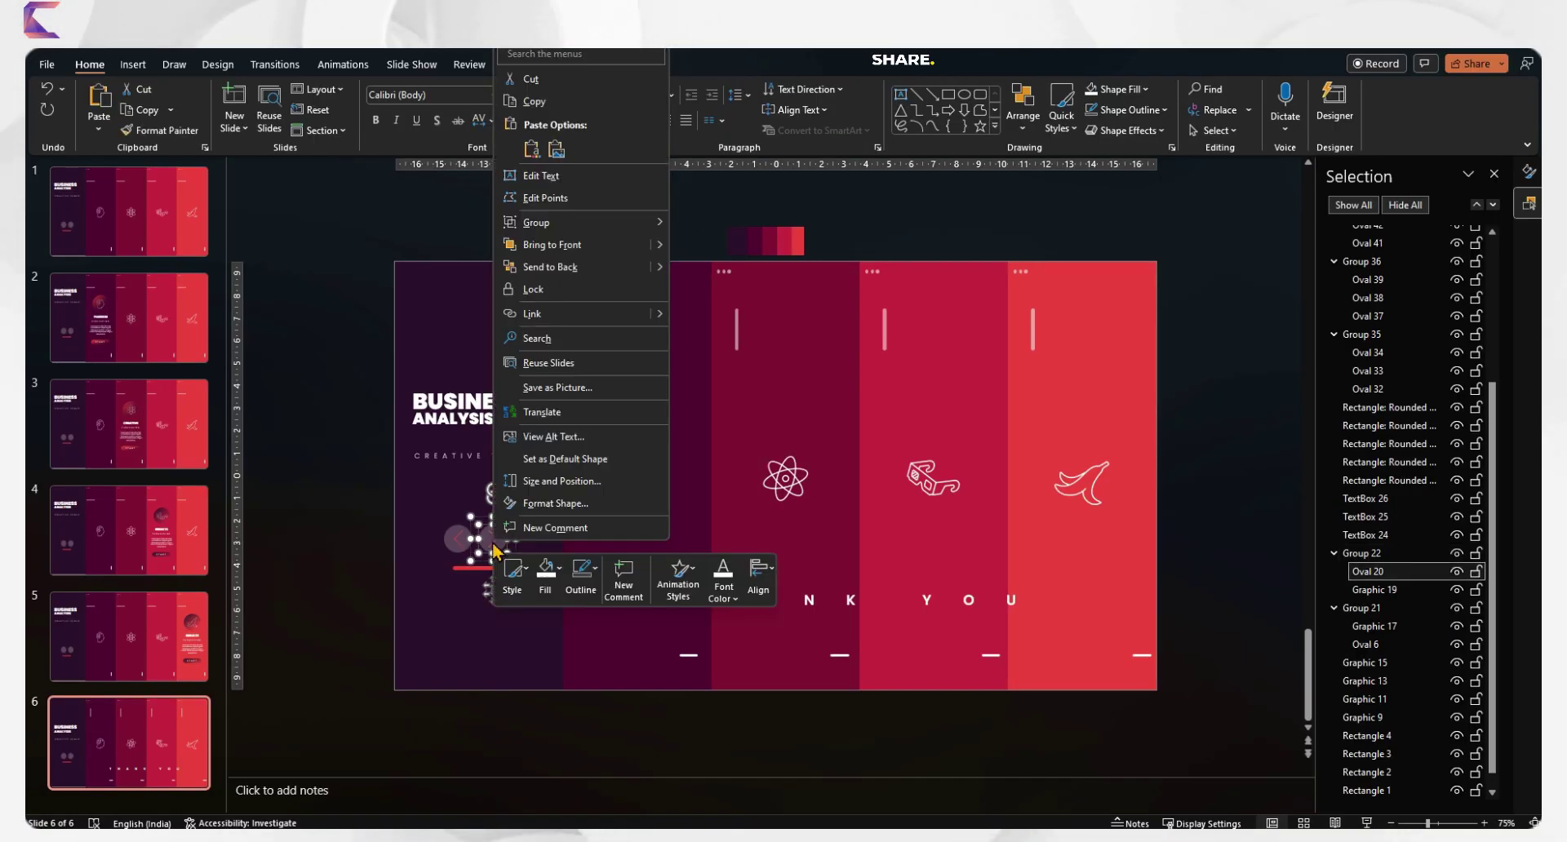
pyautogui.click(539, 314)
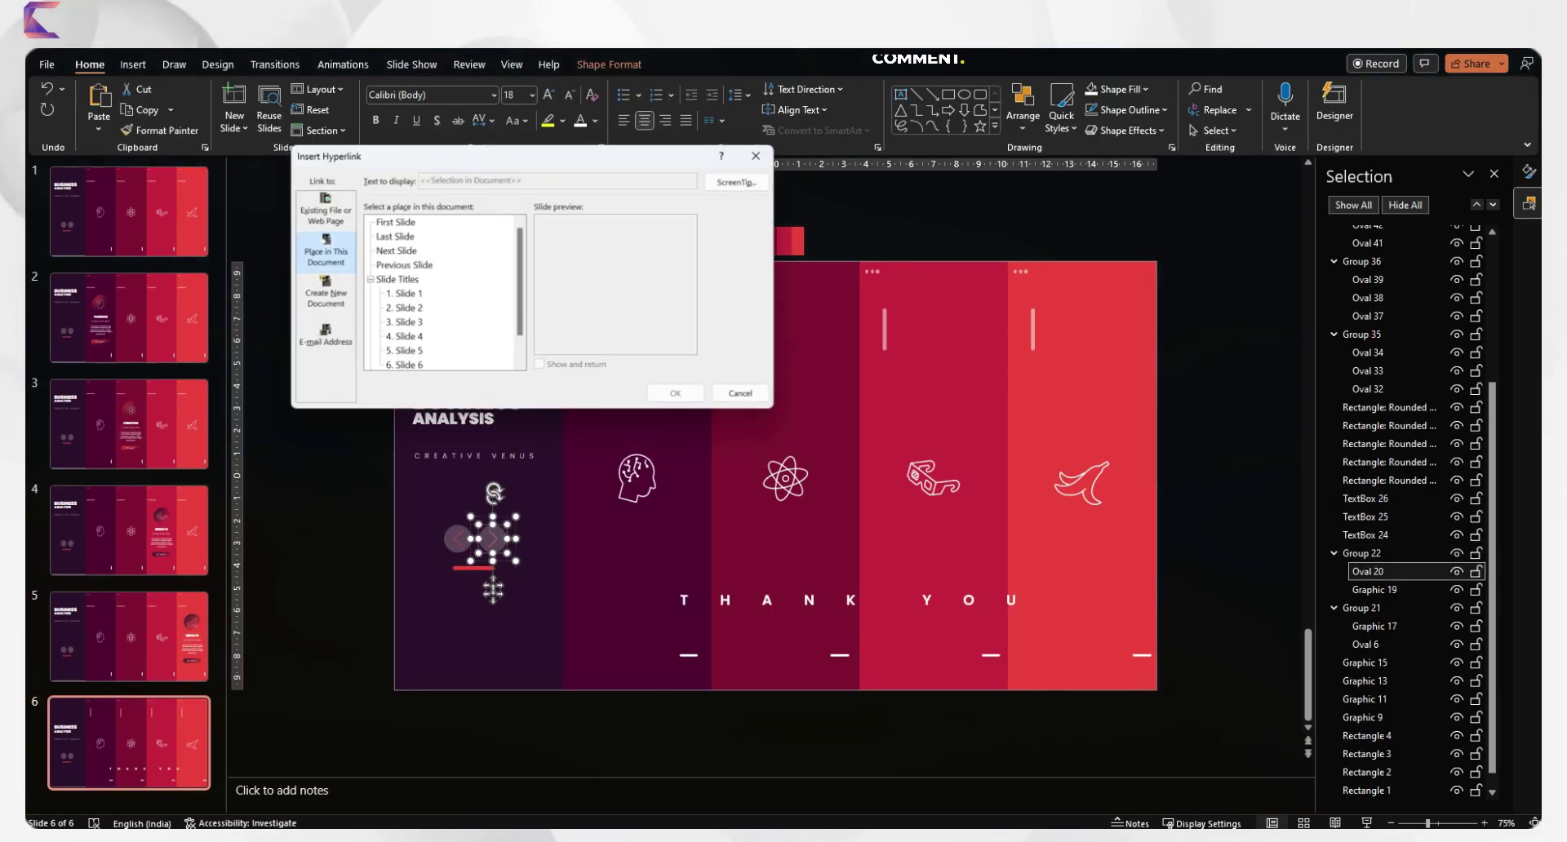
pyautogui.click(676, 395)
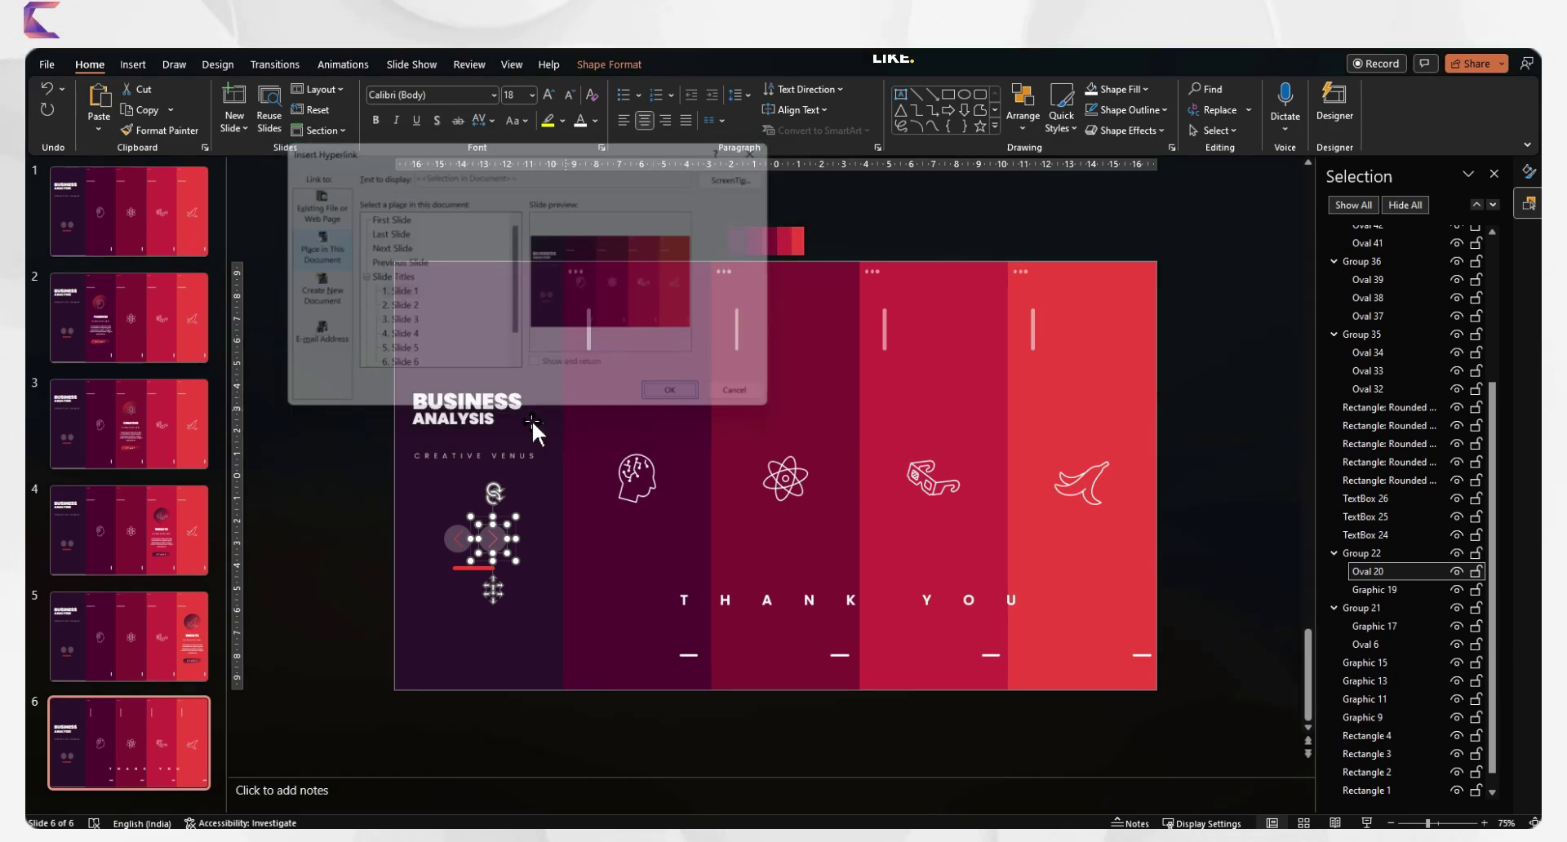
pyautogui.click(324, 510)
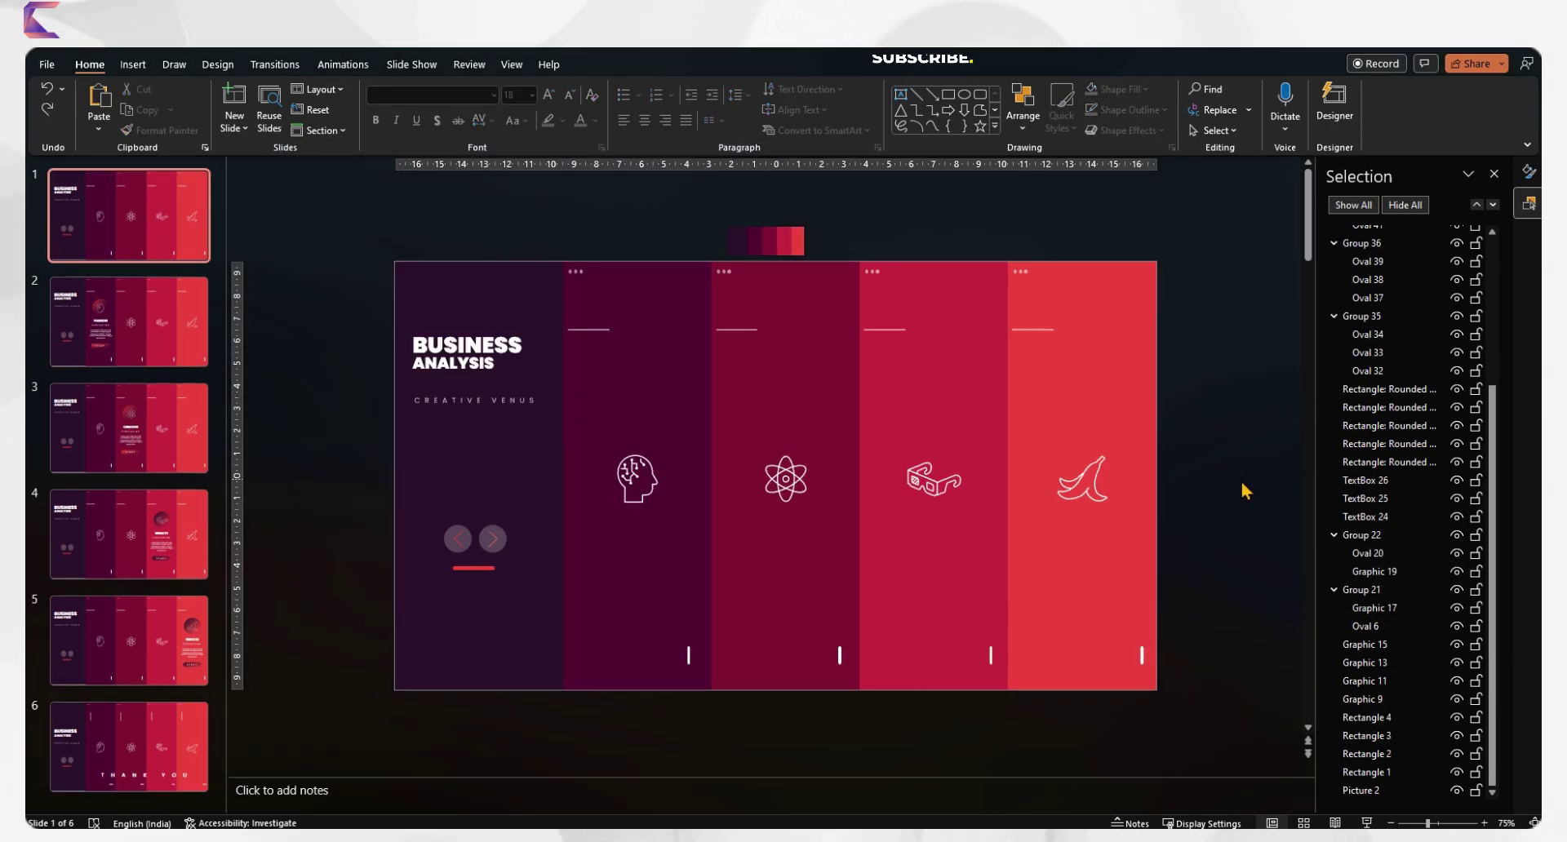
# On slide 1, raise the four short vertical bars to the red bar's level and lower the four thin horizontal lines slightly.
pyautogui.moveTo(1229, 545); pyautogui.dragTo(511, 738)
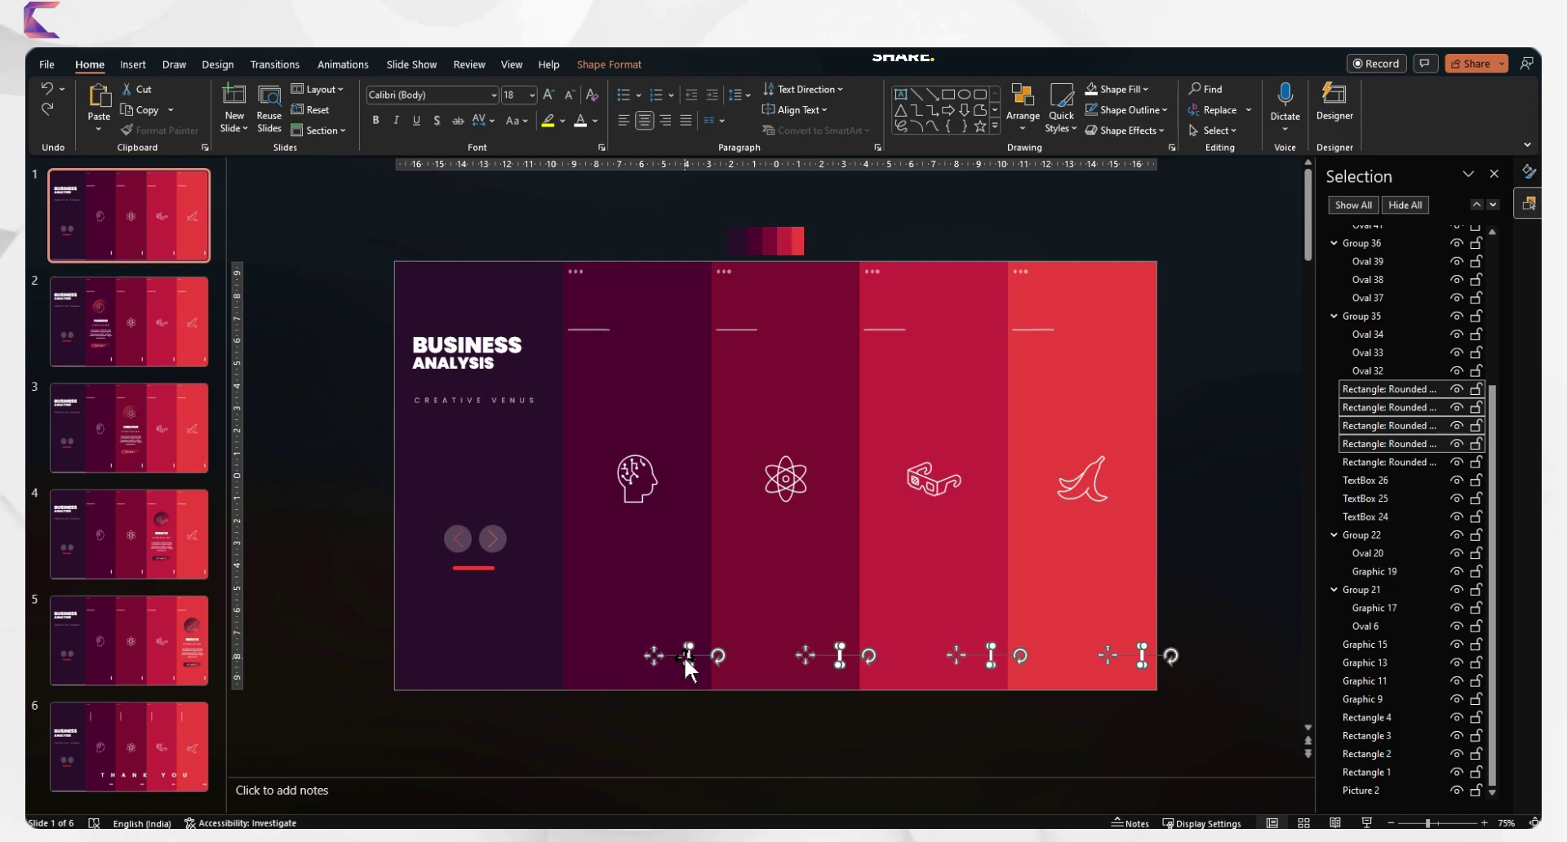
pyautogui.moveTo(687, 654); pyautogui.dragTo(687, 571)
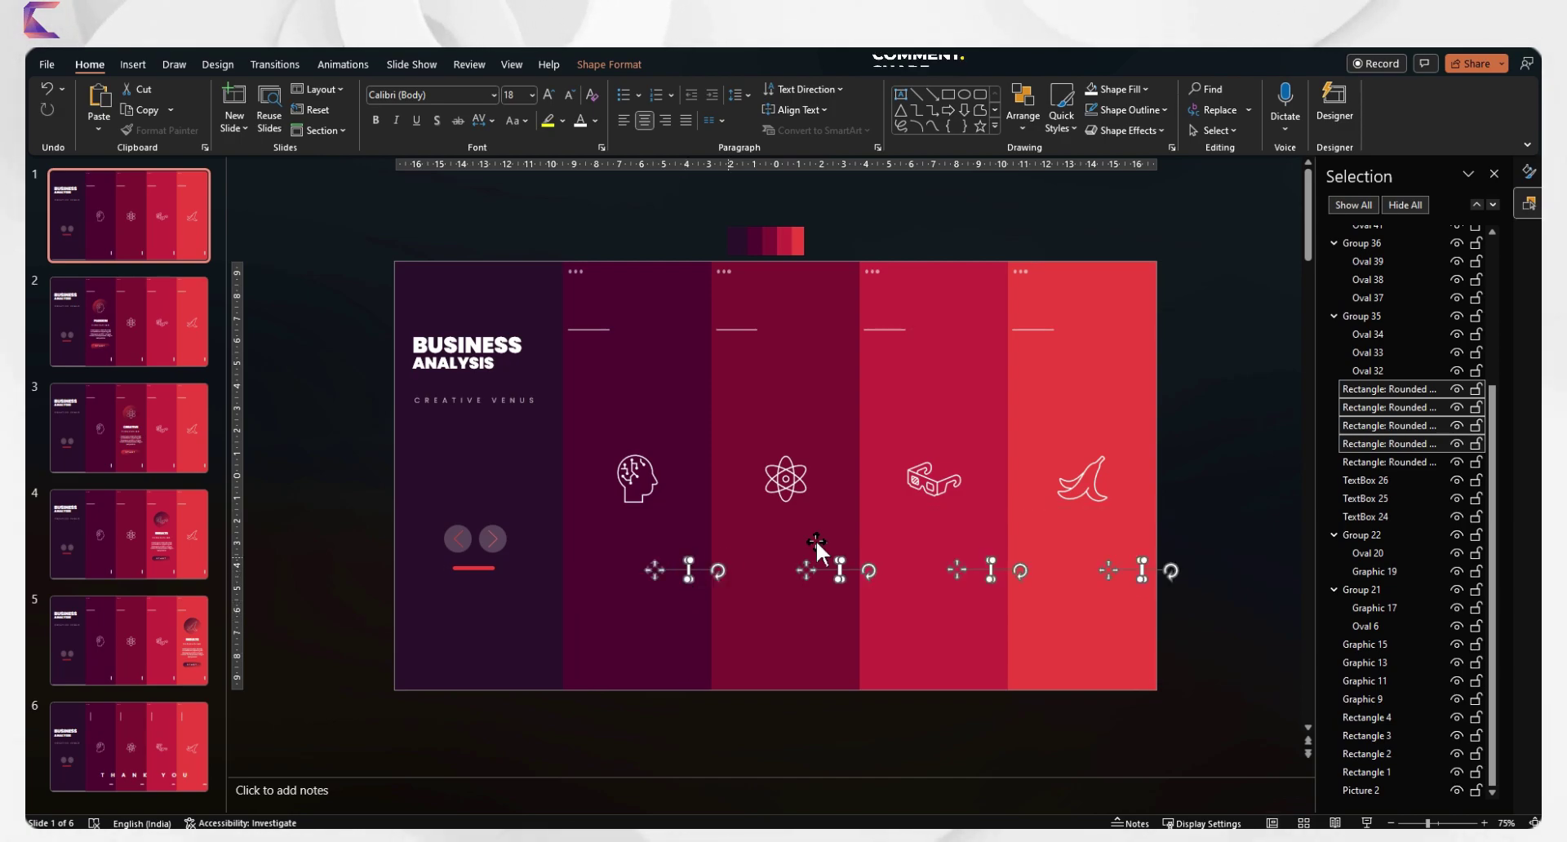
pyautogui.moveTo(1218, 383); pyautogui.dragTo(511, 303)
pyautogui.moveTo(598, 330); pyautogui.dragTo(598, 376)
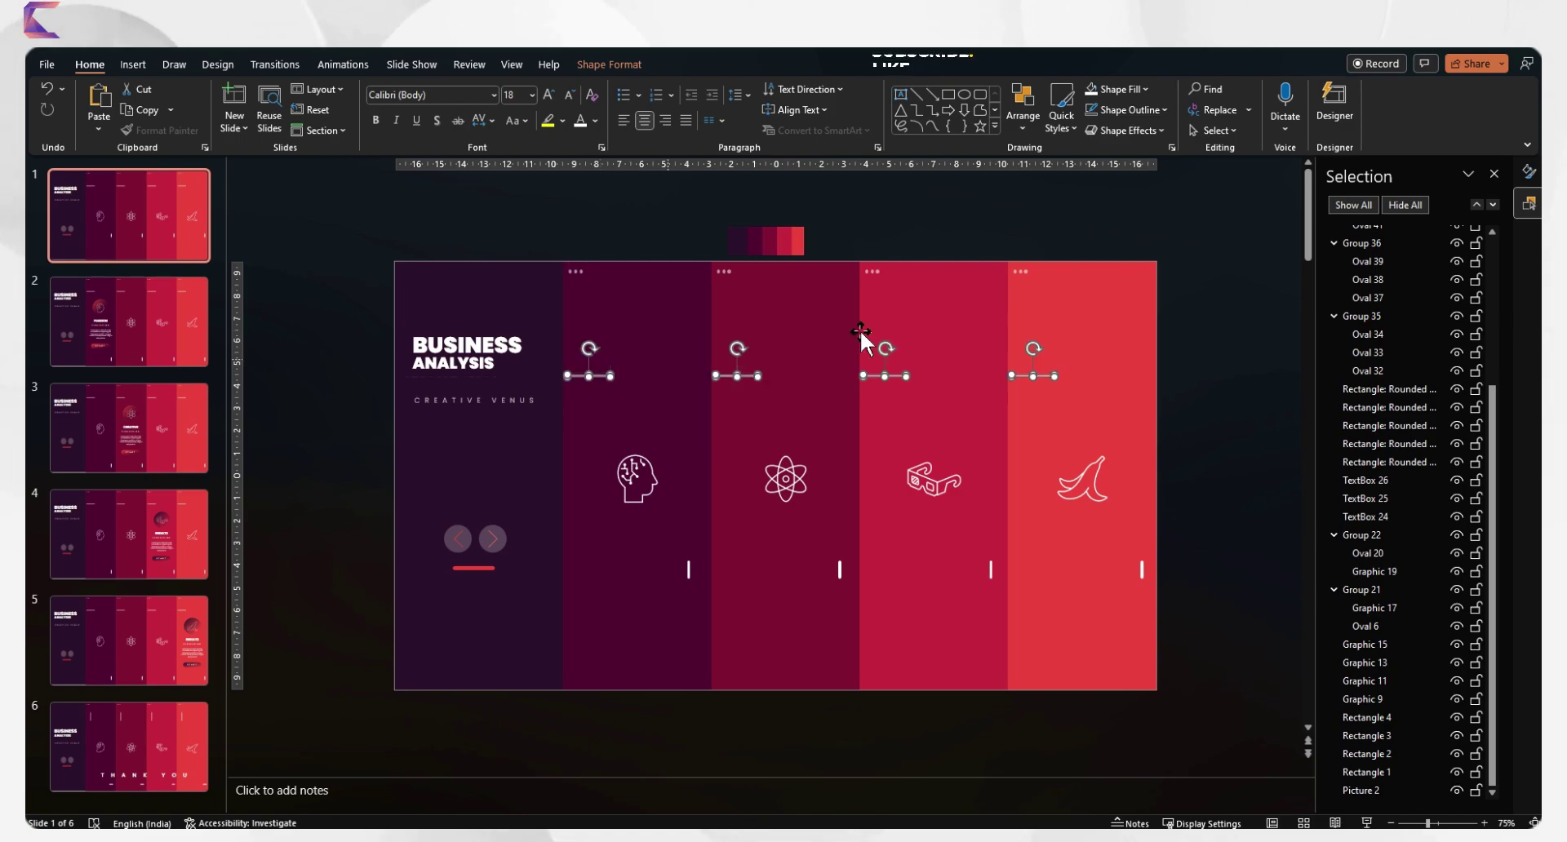
pyautogui.click(1214, 480)
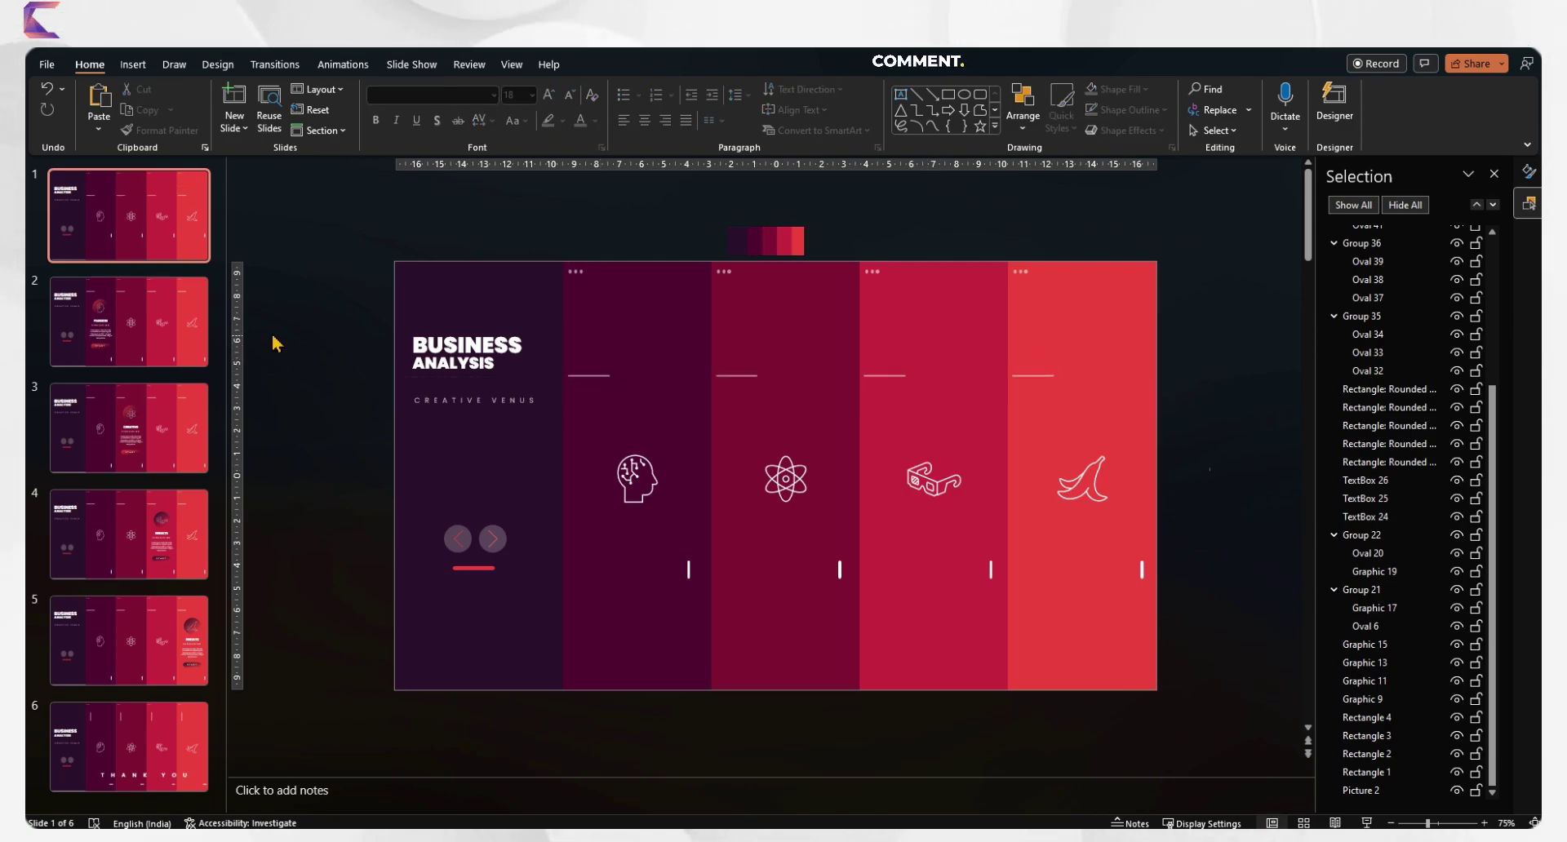
# Copy the PASSION circle, texts and START button from slide 2 to slide 1 and place them below the slide's bottom edge.
pyautogui.click(114, 332)
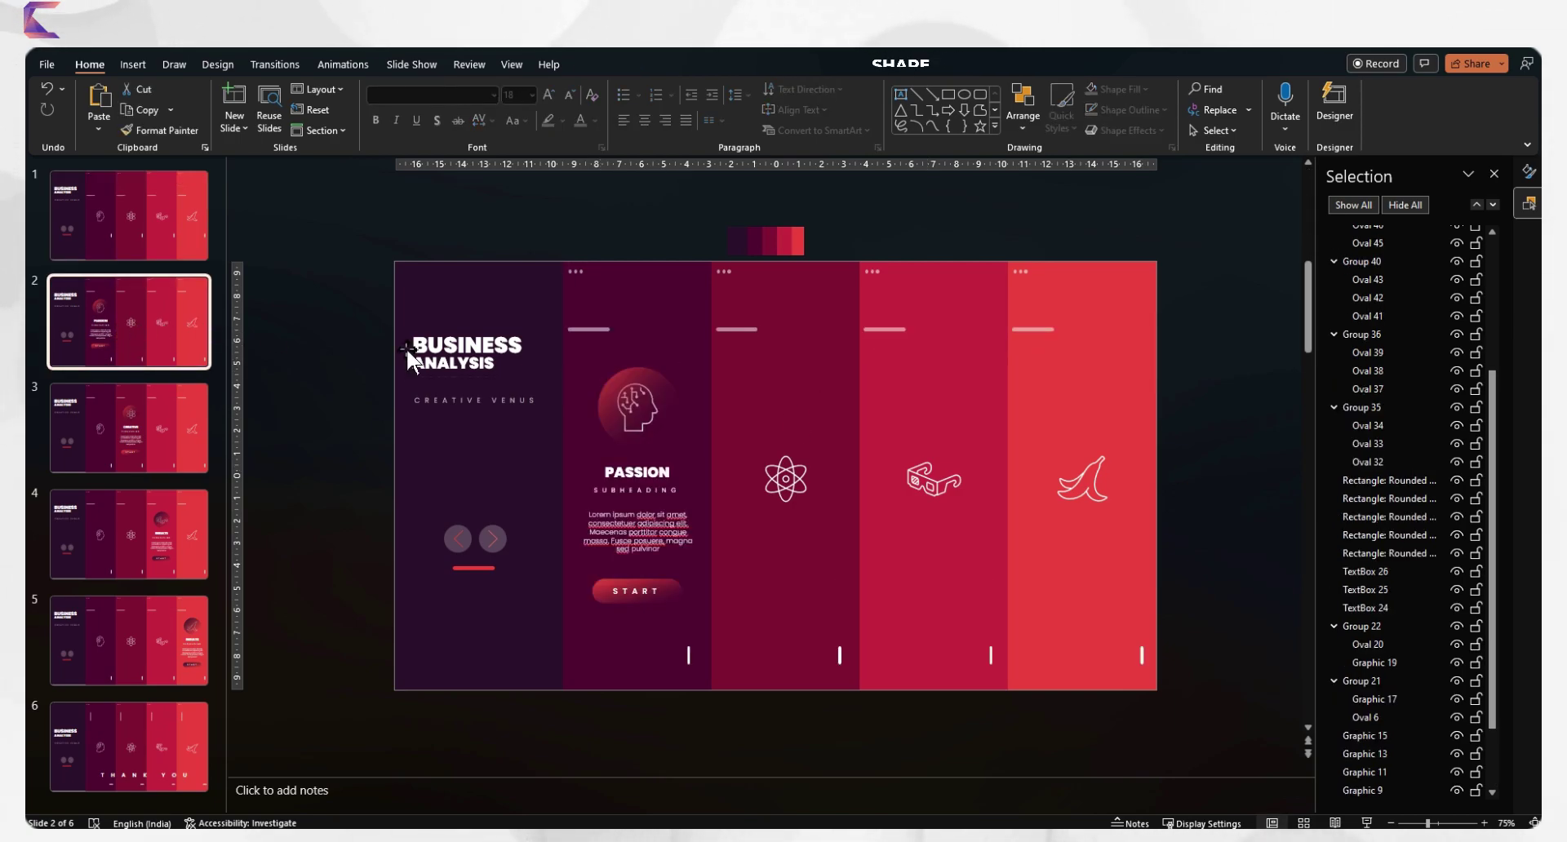
pyautogui.click(649, 596)
pyautogui.keyDown('shift'); pyautogui.click(668, 525); pyautogui.keyUp('shift')
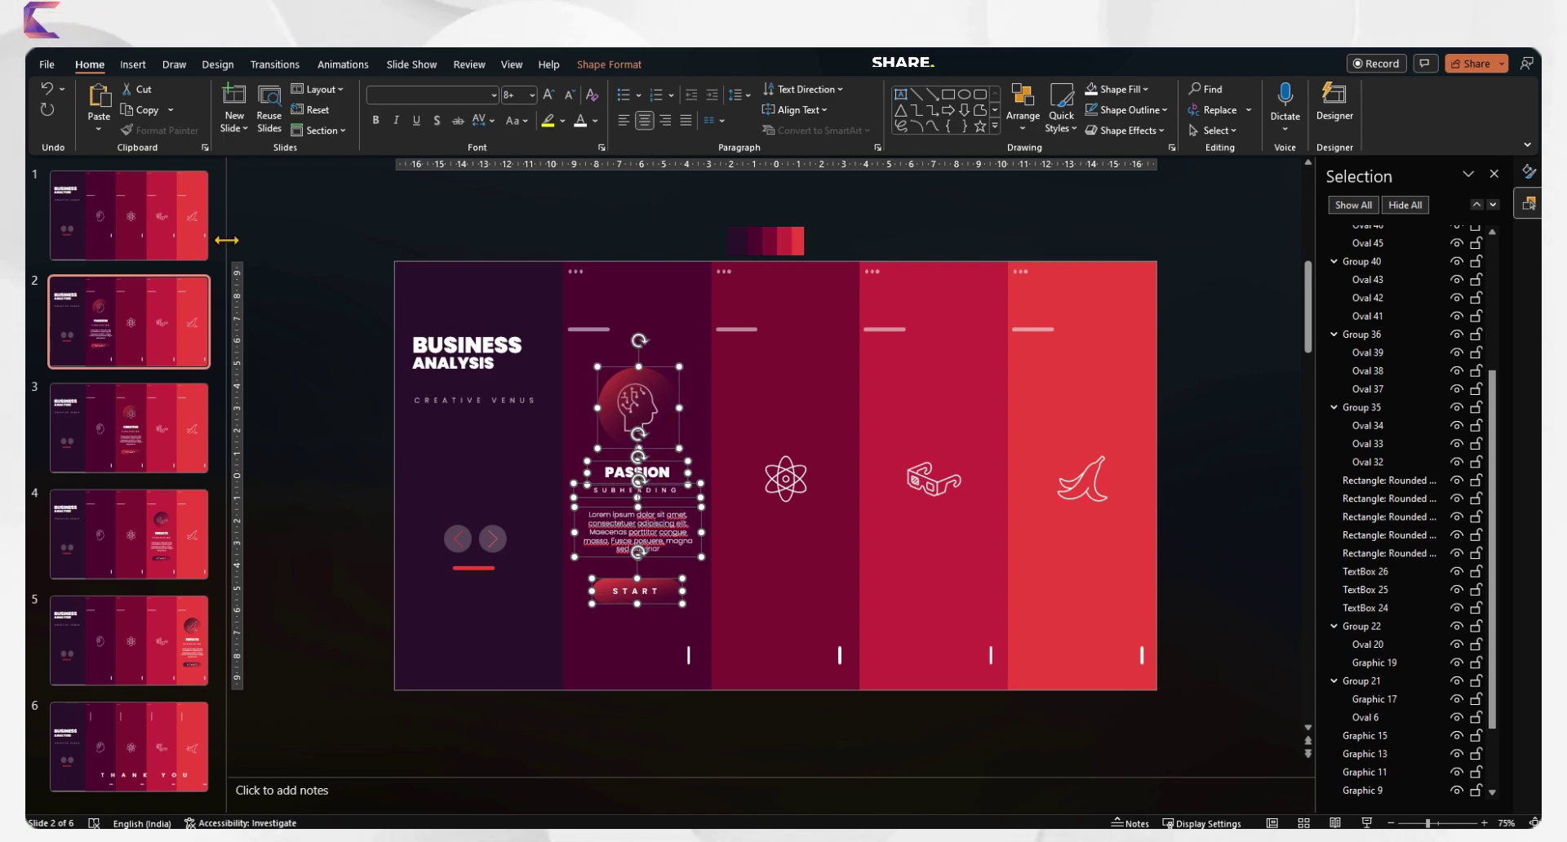
pyautogui.click(131, 216)
pyautogui.hotkey('ctrl', 'v')
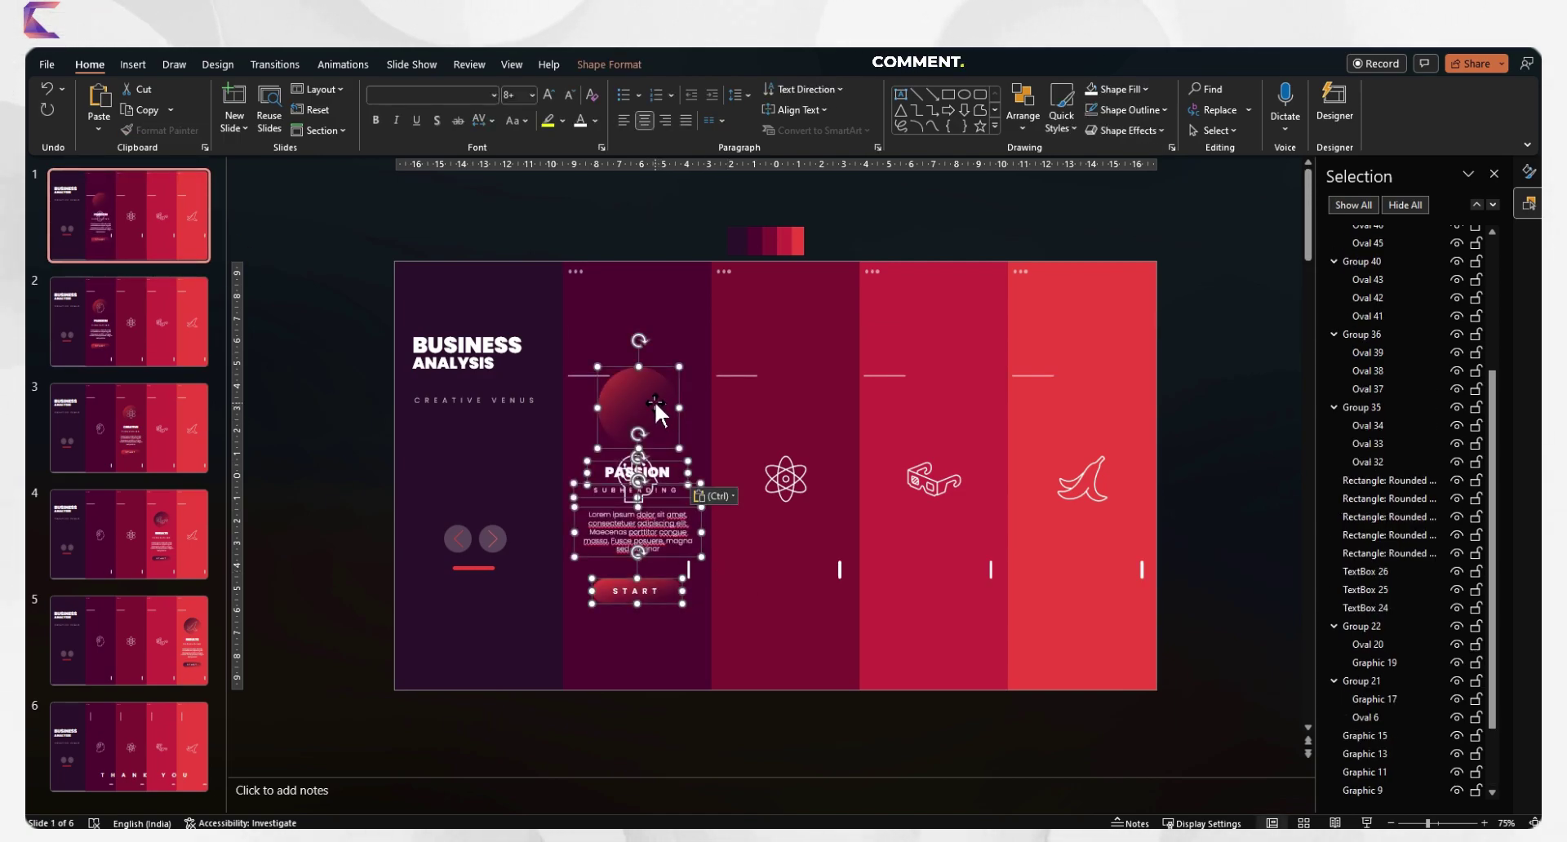
pyautogui.moveTo(654, 399); pyautogui.dragTo(655, 744)
pyautogui.scroll(-1, 731, 734)
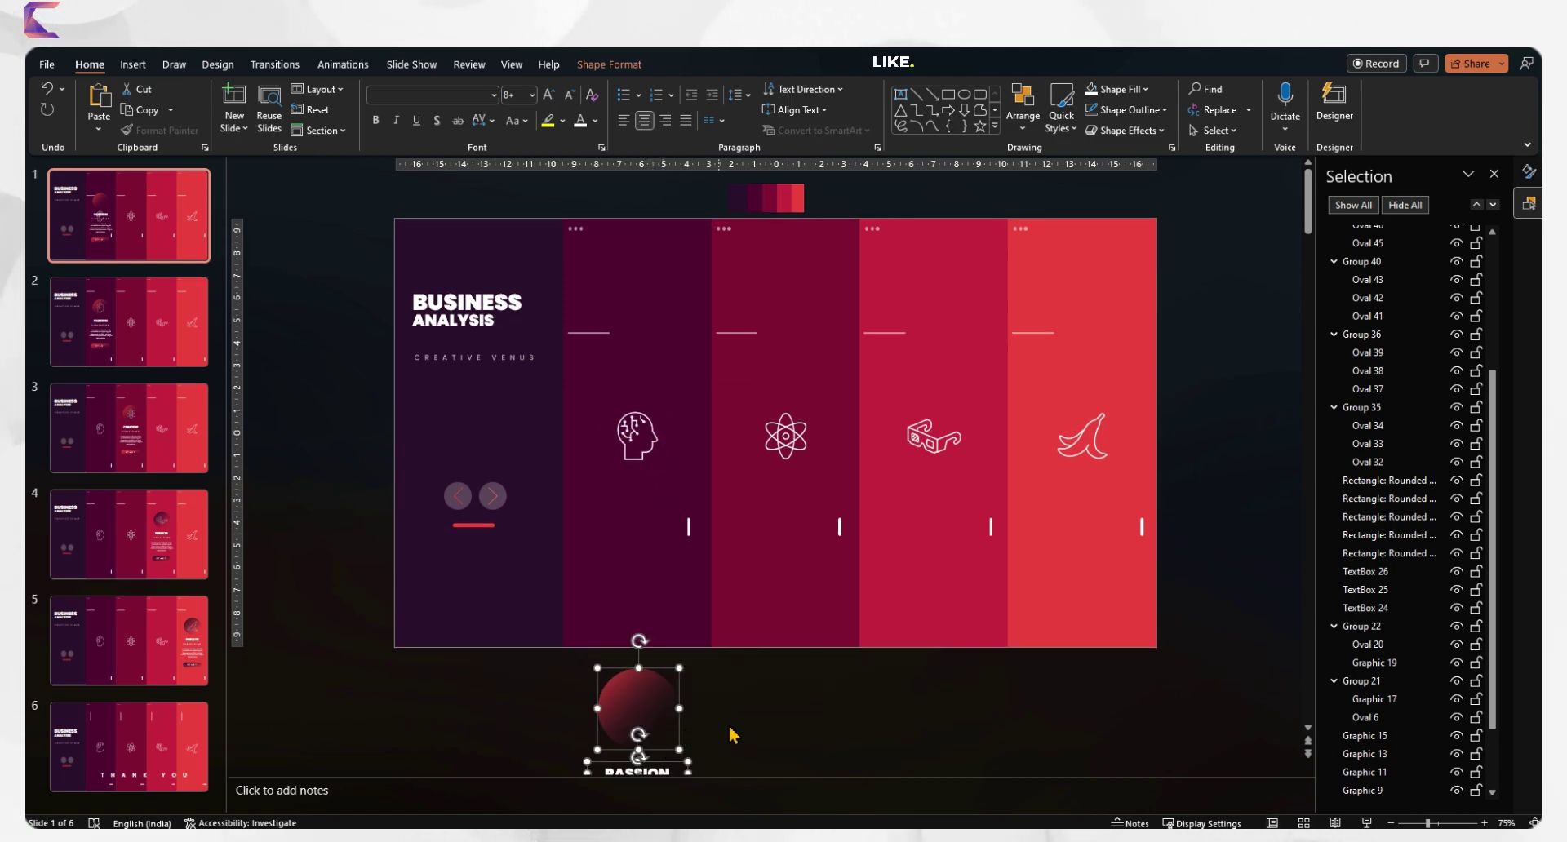
pyautogui.click(771, 729)
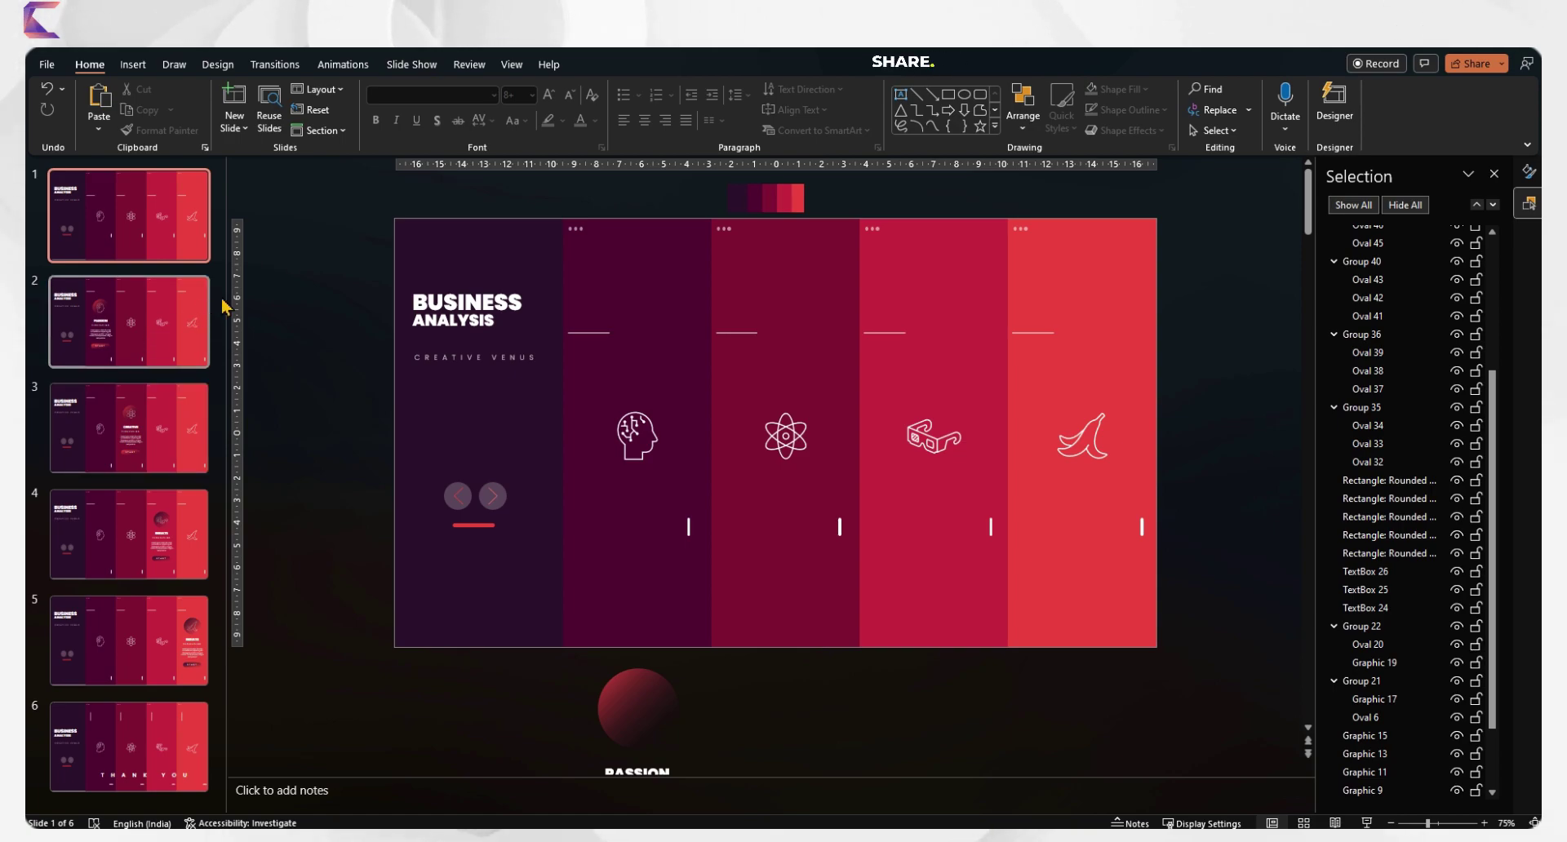
pyautogui.click(150, 335)
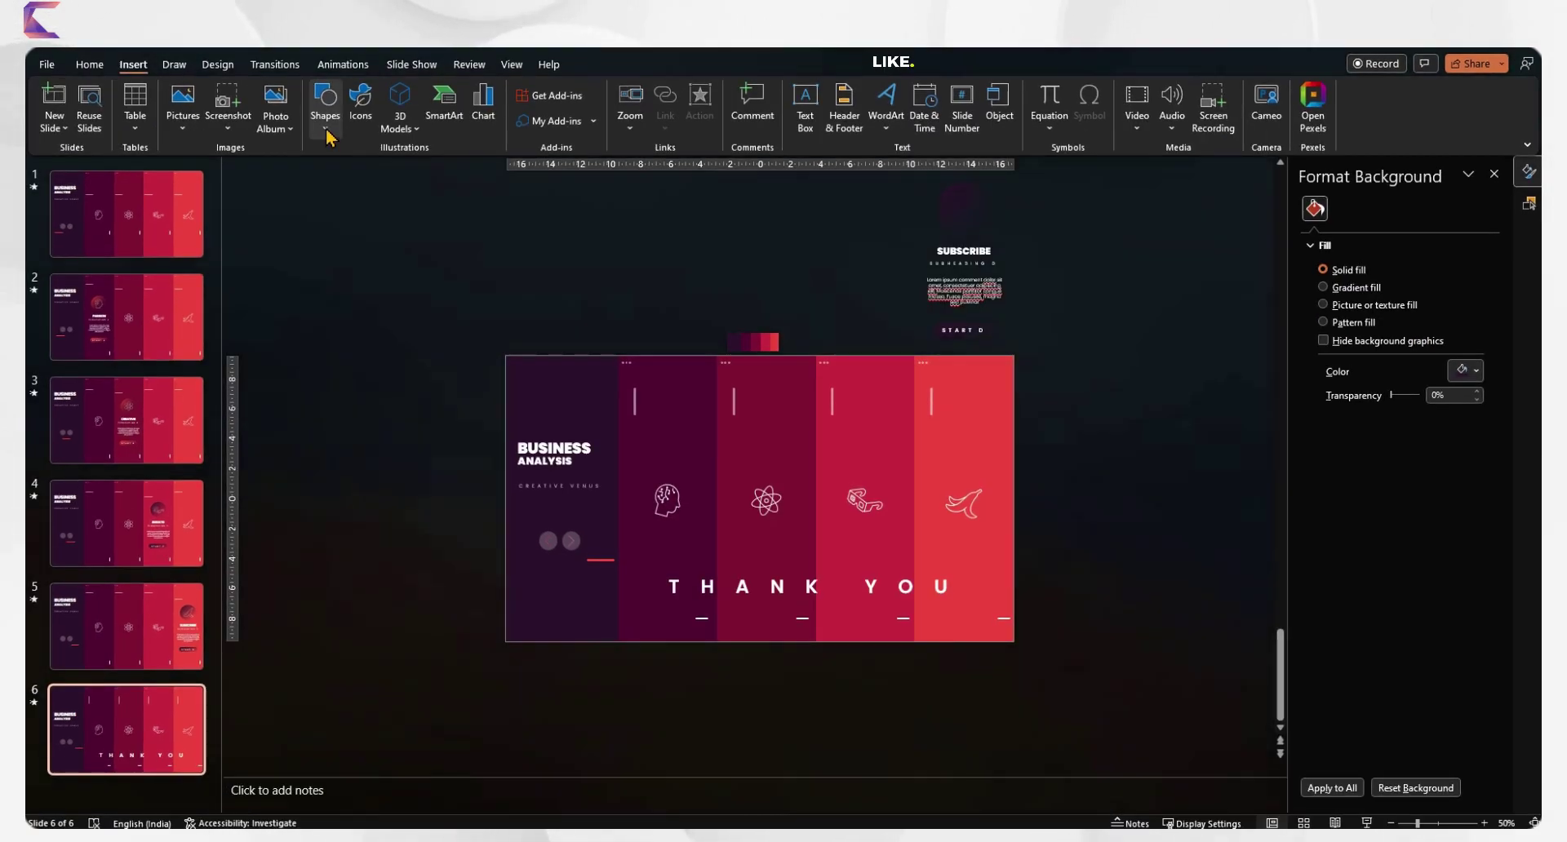
# Draw a hollow circle about 10.56 cm across over the upper-left corner of slide 6.
pyautogui.click(328, 133)
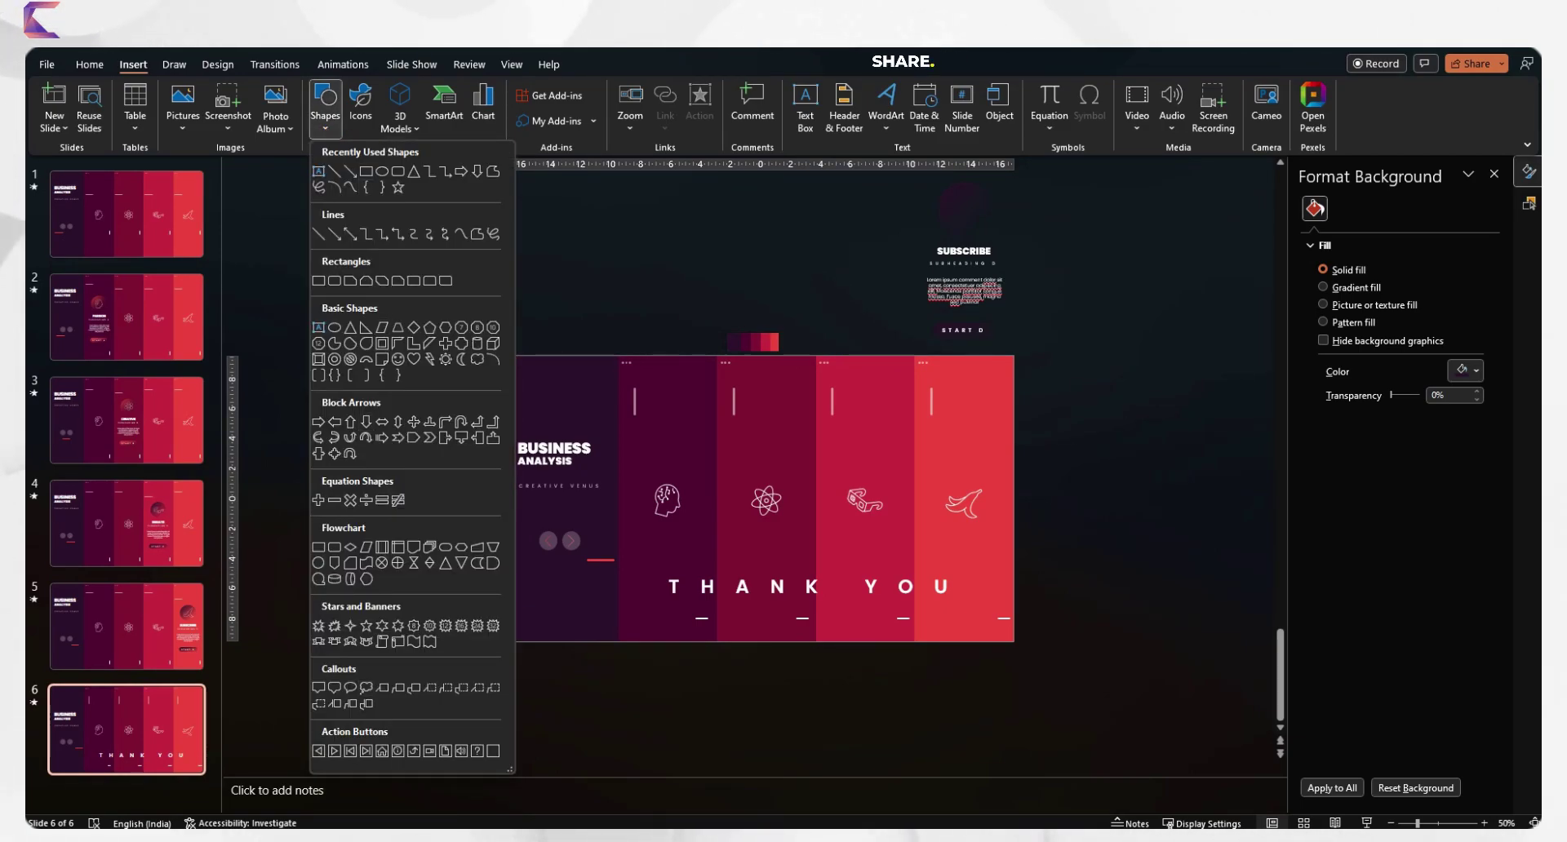
pyautogui.click(333, 359)
pyautogui.moveTo(505, 322); pyautogui.dragTo(578, 380)
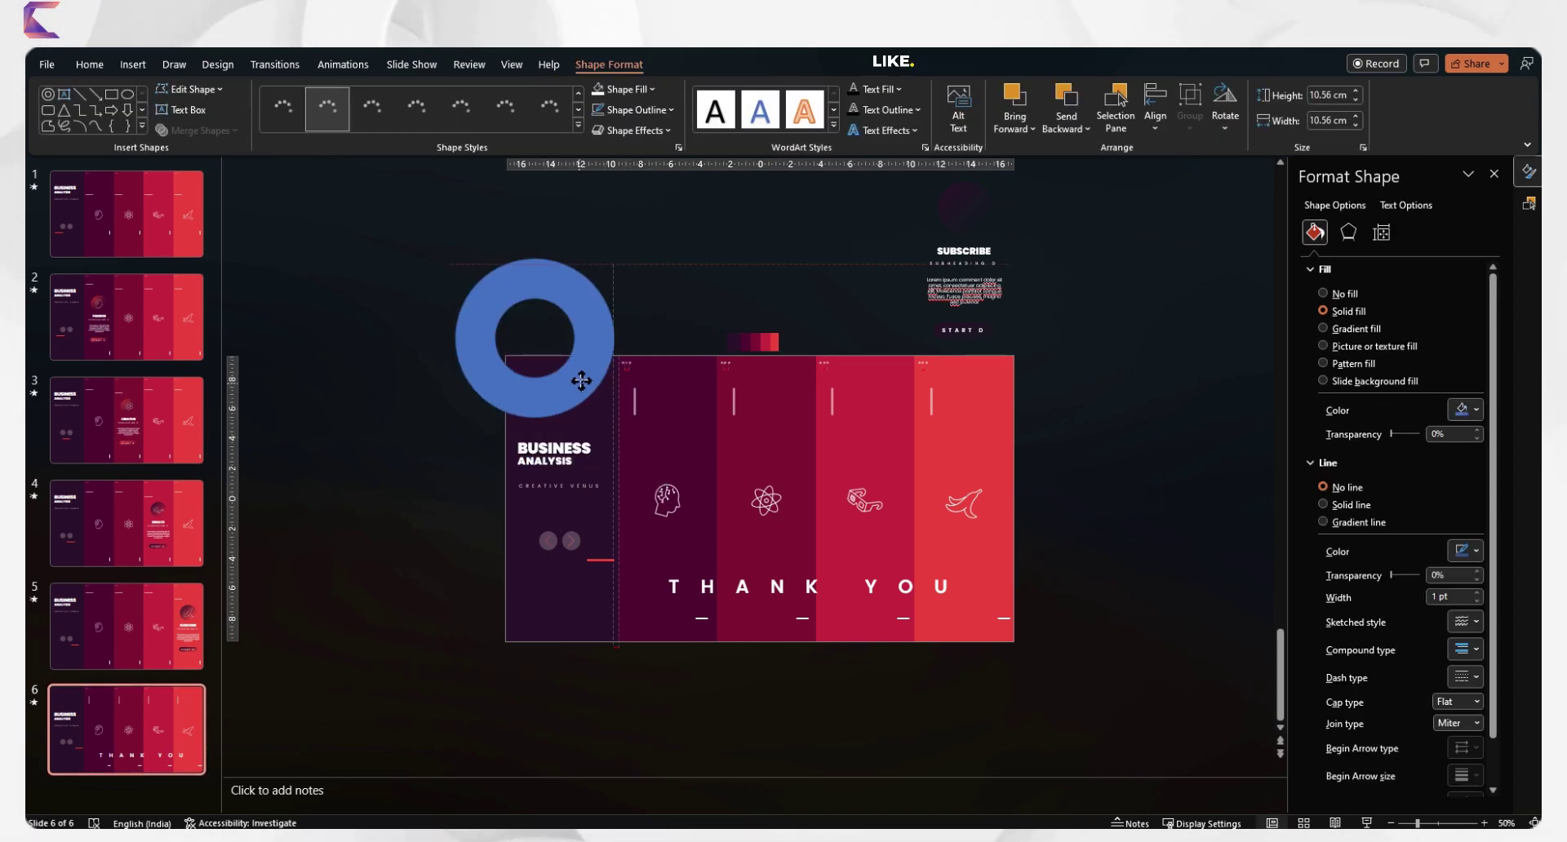
# Give the hollow circle no outline and a solid white fill with 92% transparency.
pyautogui.click(1338, 487)
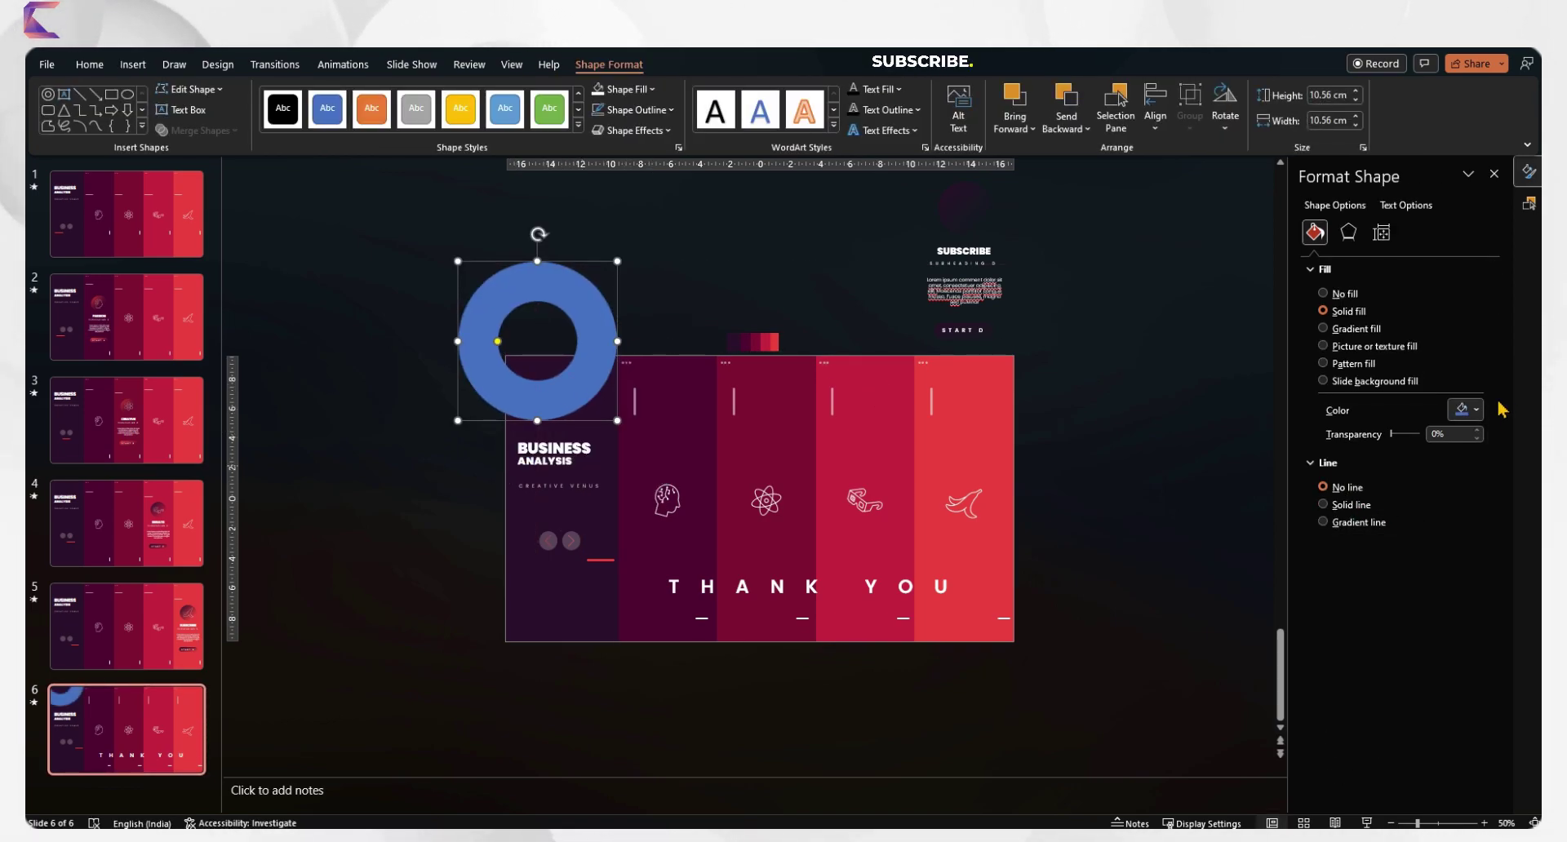
pyautogui.click(1461, 410)
pyautogui.click(1412, 451)
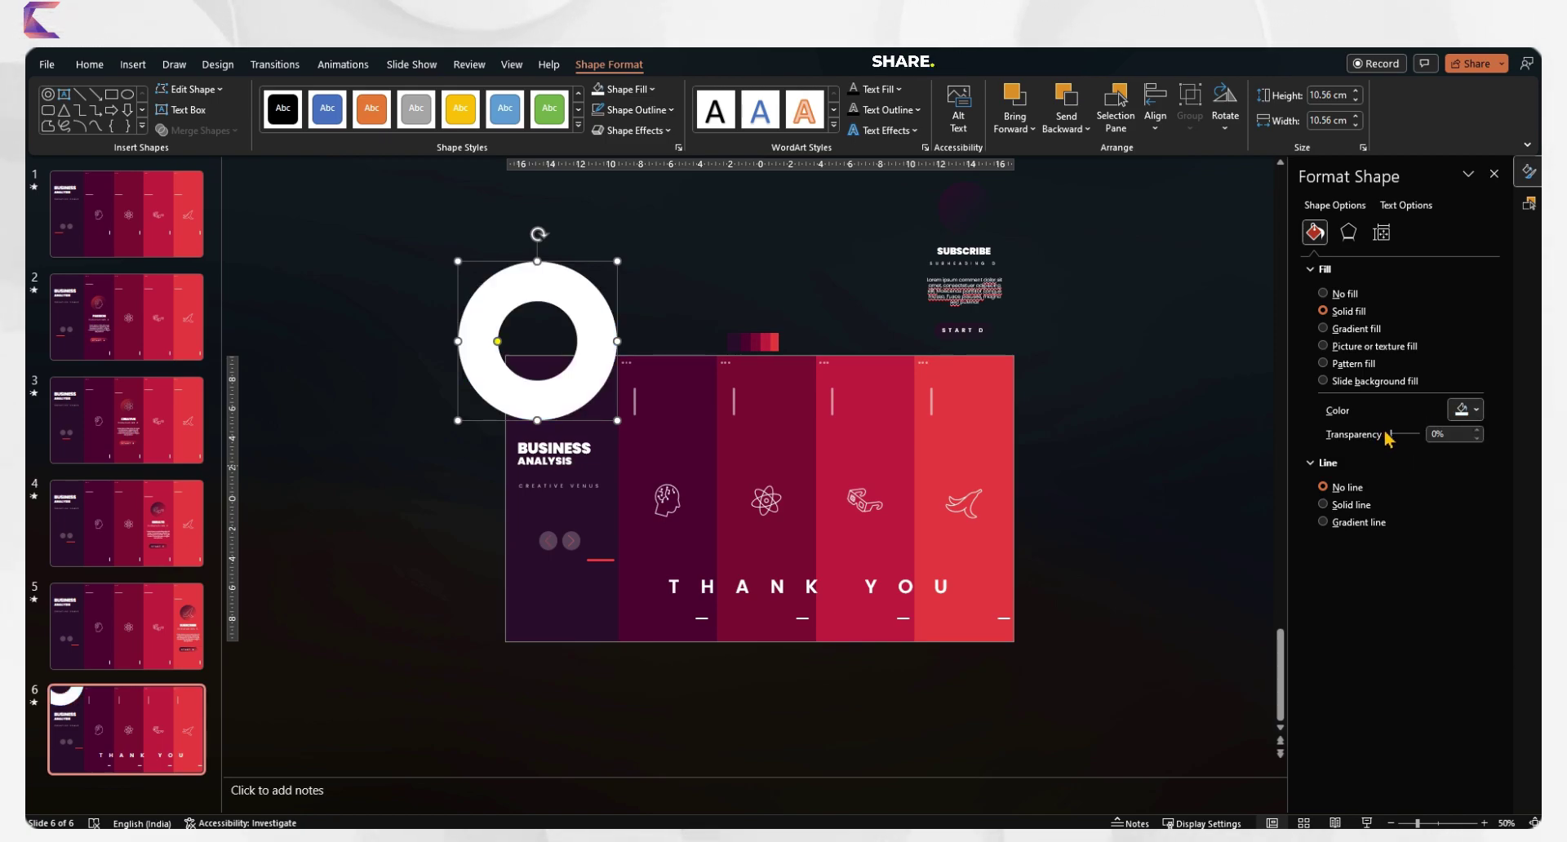
pyautogui.moveTo(1393, 439); pyautogui.dragTo(1418, 440)
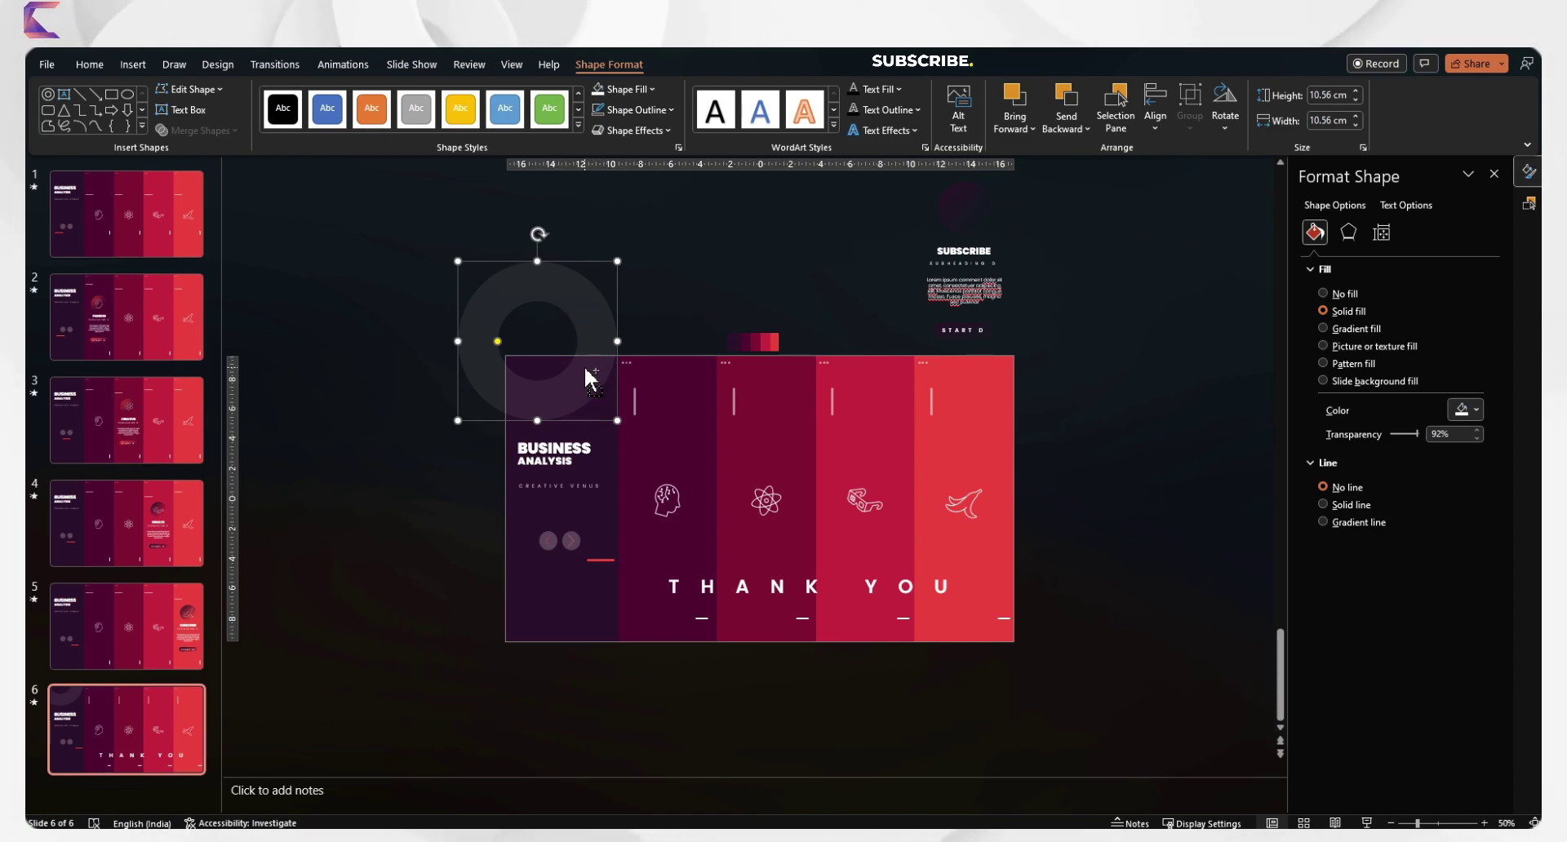
# Paste the hollow circle onto slide 1 over its lower-left corner and onto slide 2 over the top edge near the PASSION column.
pyautogui.click(89, 208)
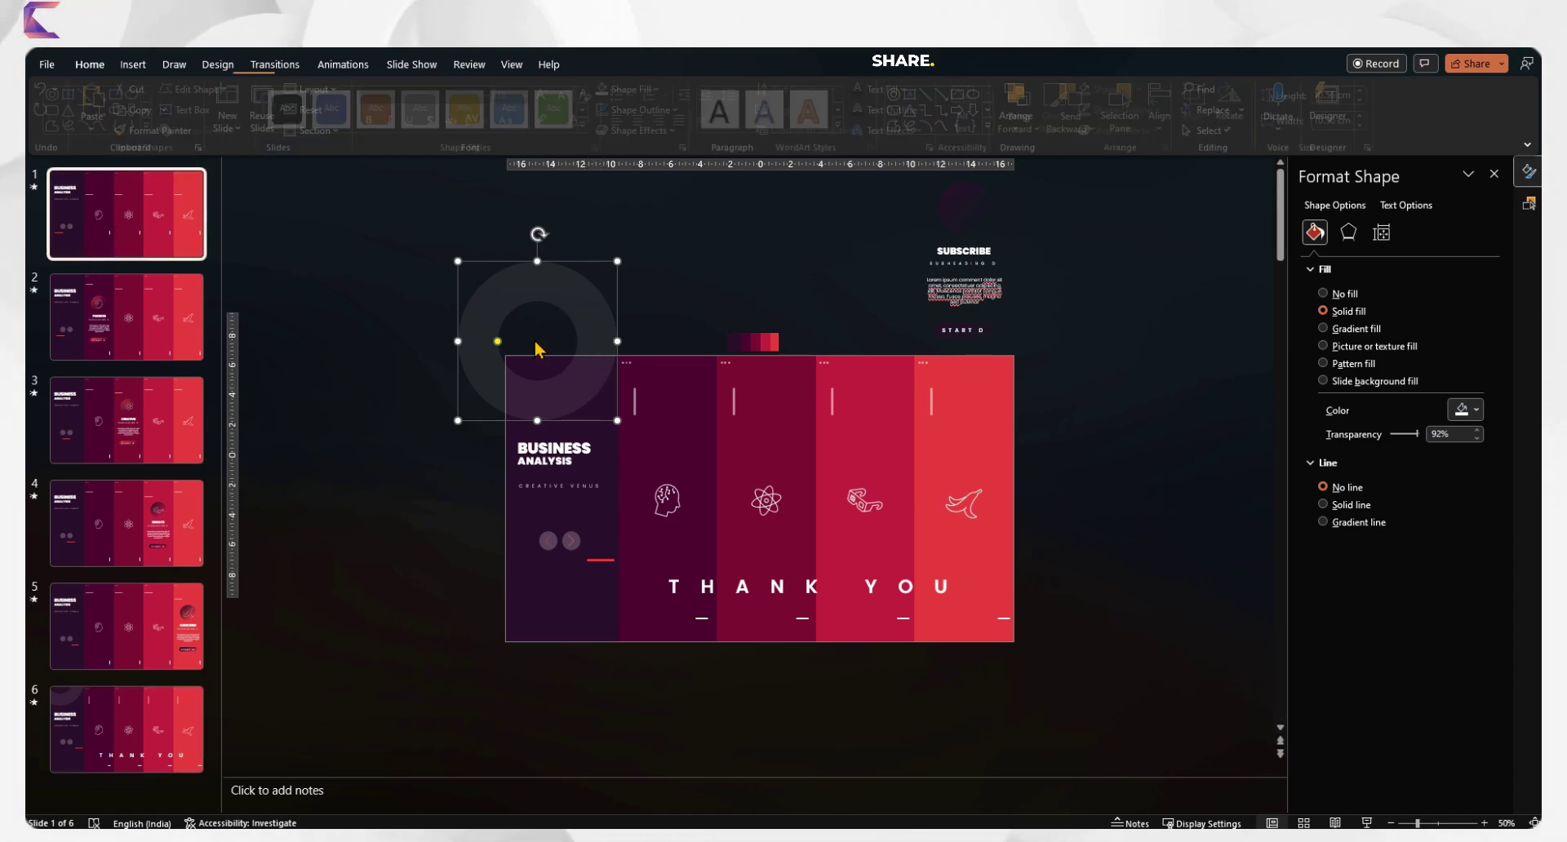
pyautogui.hotkey('ctrl', 'v')
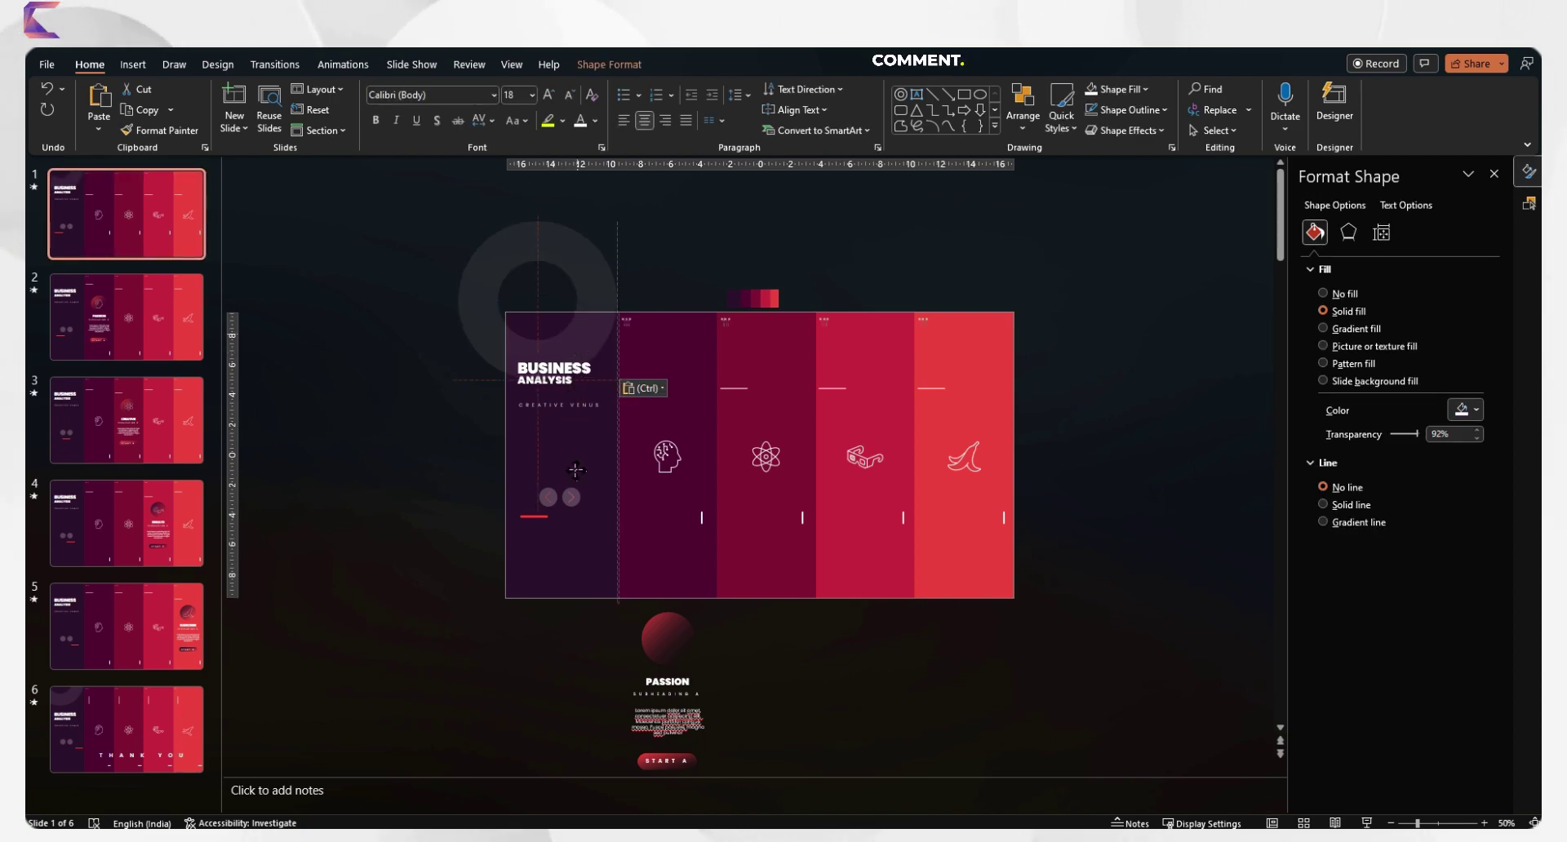
pyautogui.moveTo(566, 359); pyautogui.dragTo(584, 634)
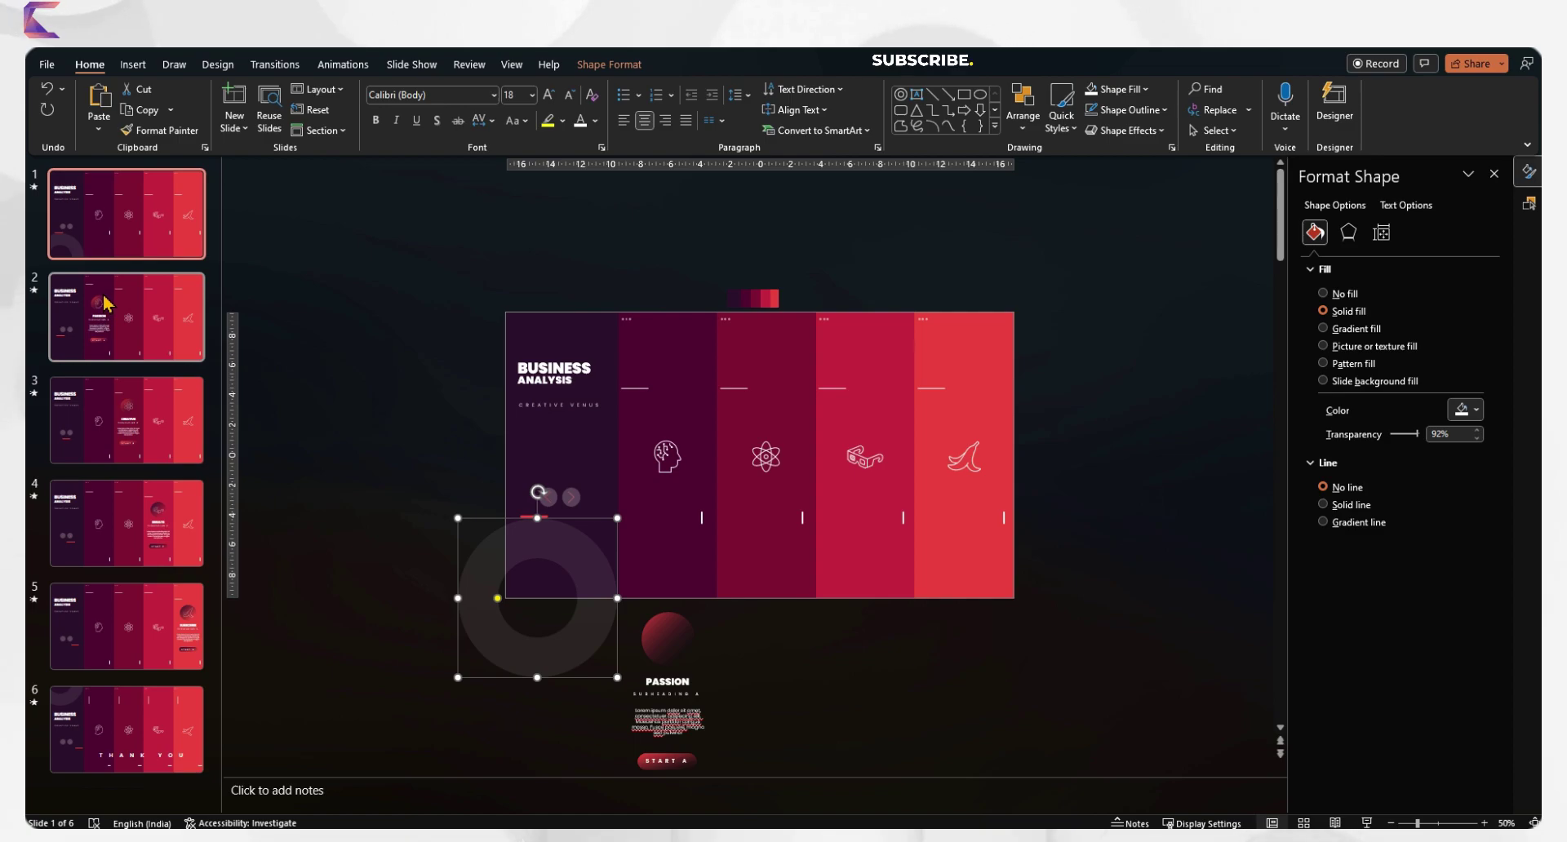
pyautogui.press('pagedown')
pyautogui.hotkey('ctrl', 'v')
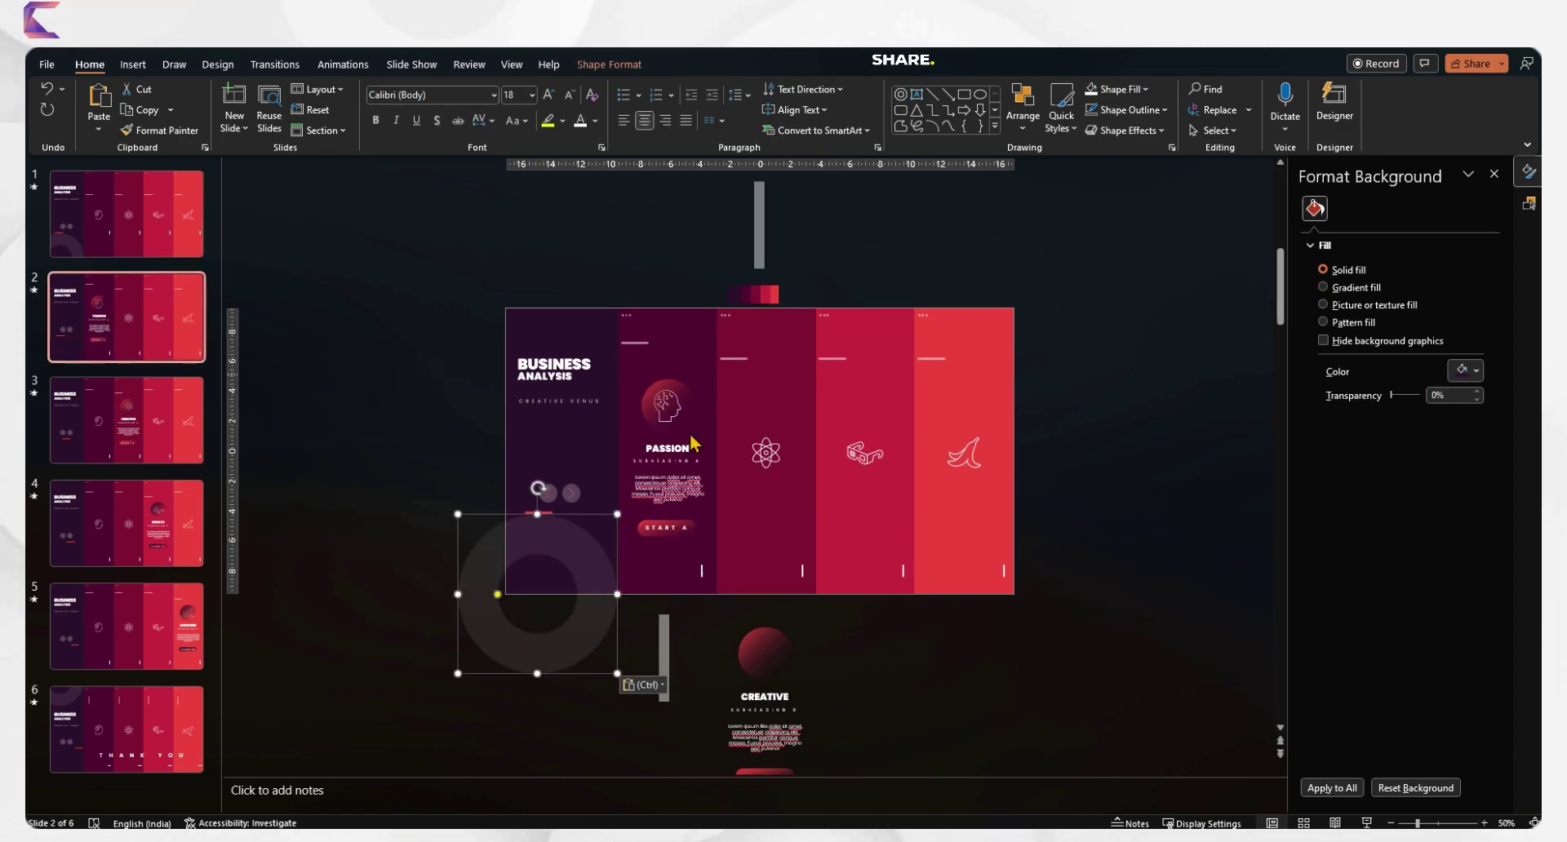
pyautogui.moveTo(603, 604); pyautogui.dragTo(707, 364)
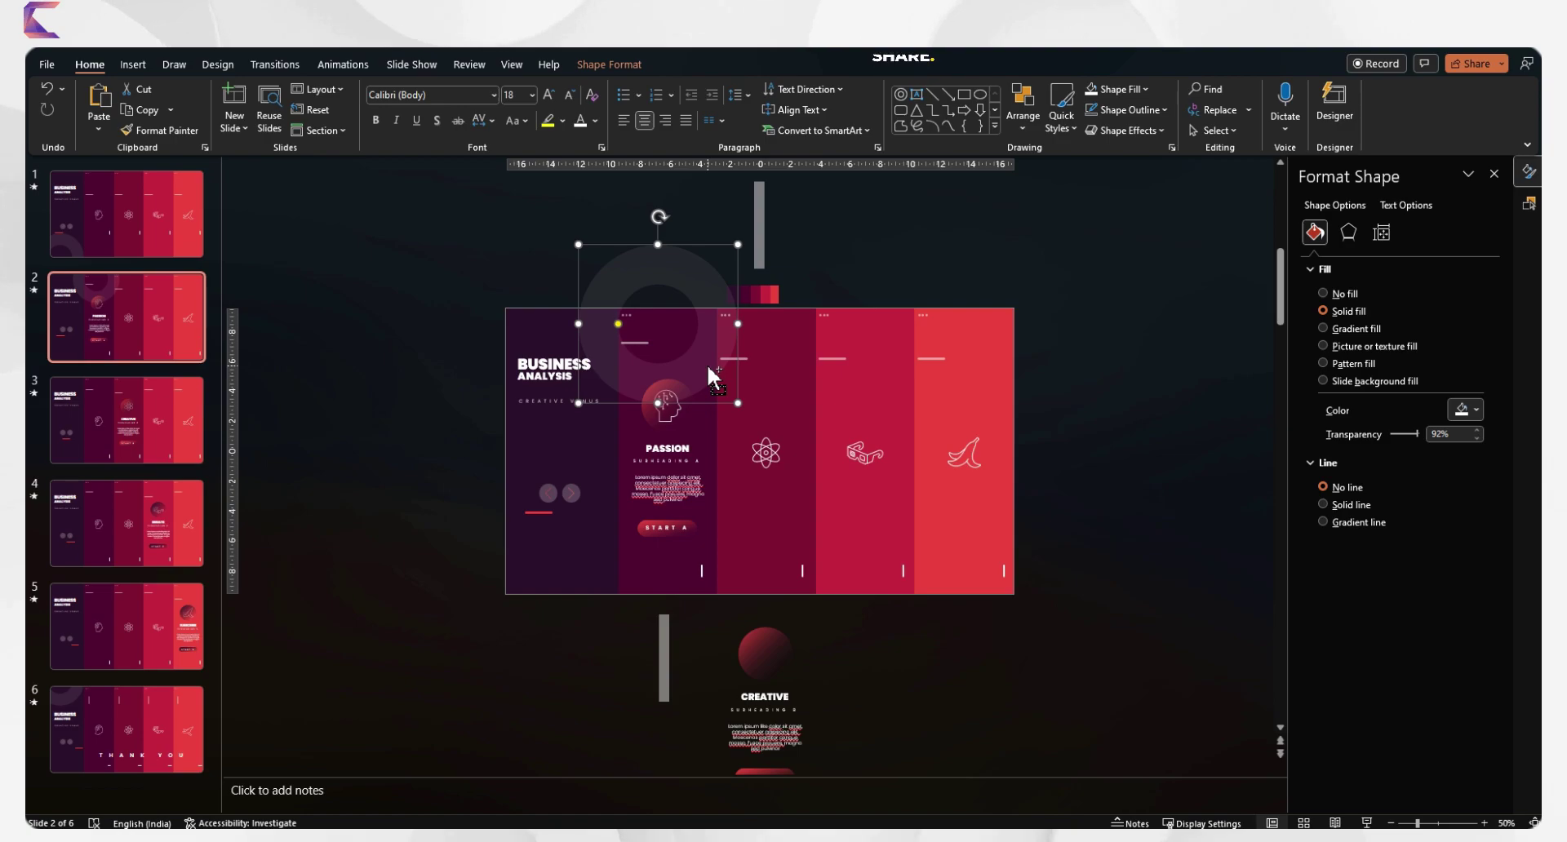
# Paste the hollow circle onto slide 3 around the START B button and onto slide 4 around the RESULTS icon.
pyautogui.click(147, 420)
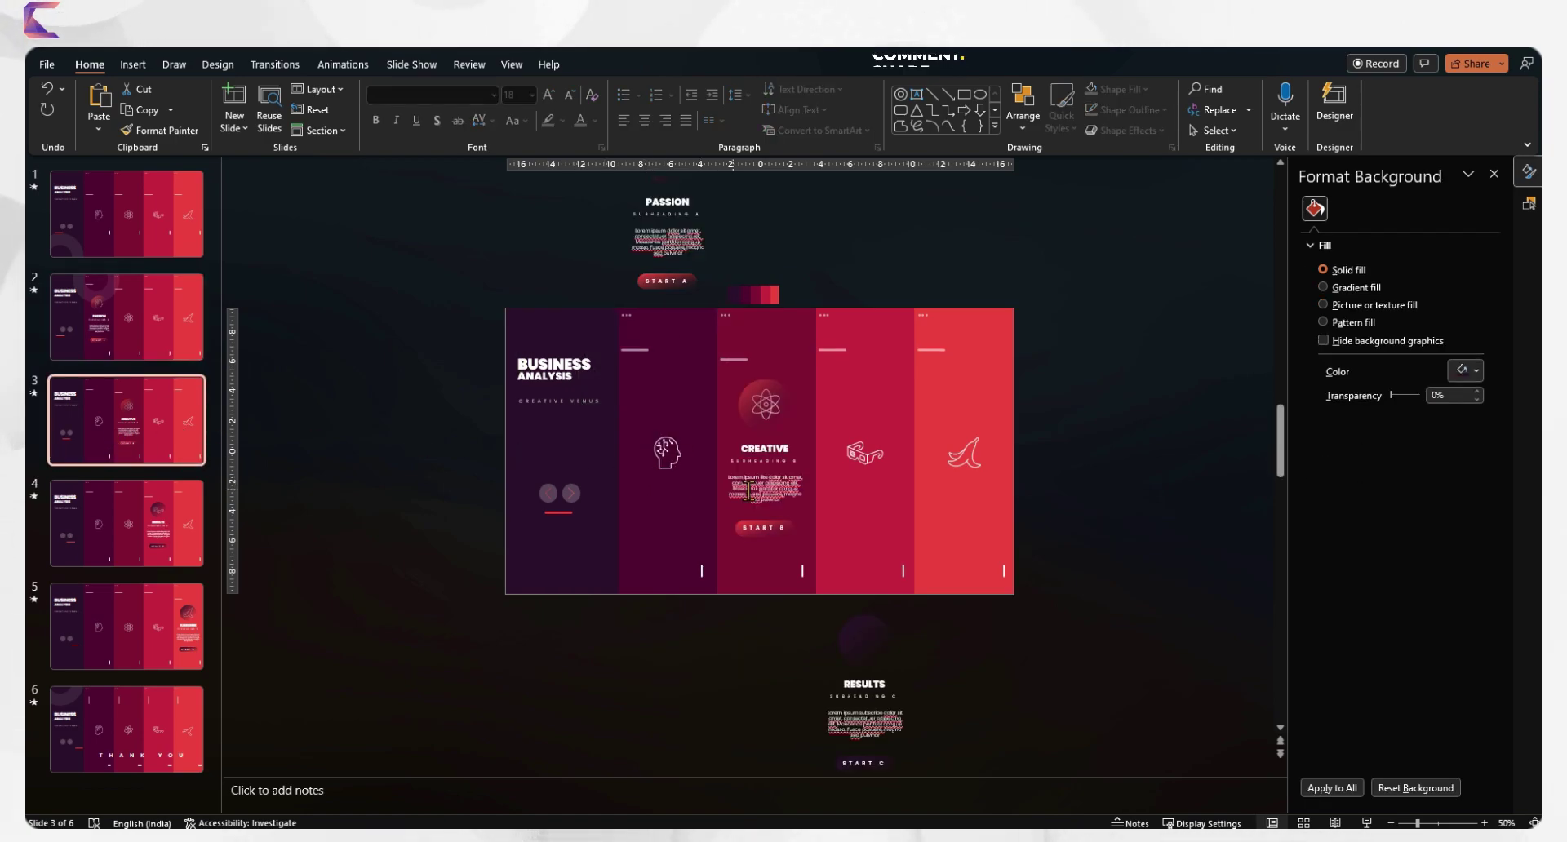
pyautogui.hotkey('ctrl', 'v')
pyautogui.moveTo(772, 449); pyautogui.dragTo(794, 569)
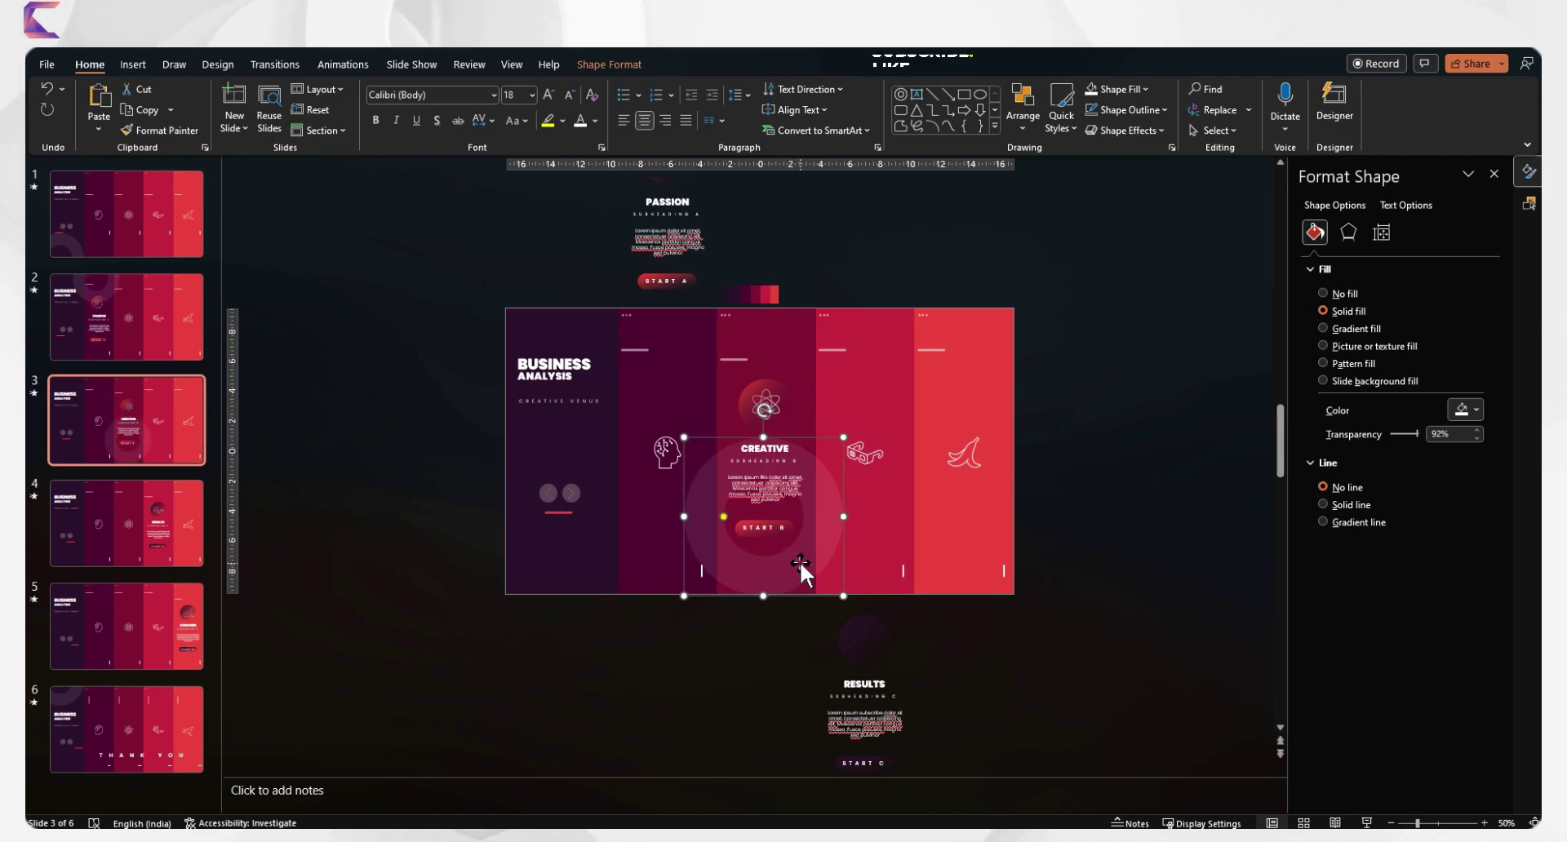
pyautogui.click(110, 527)
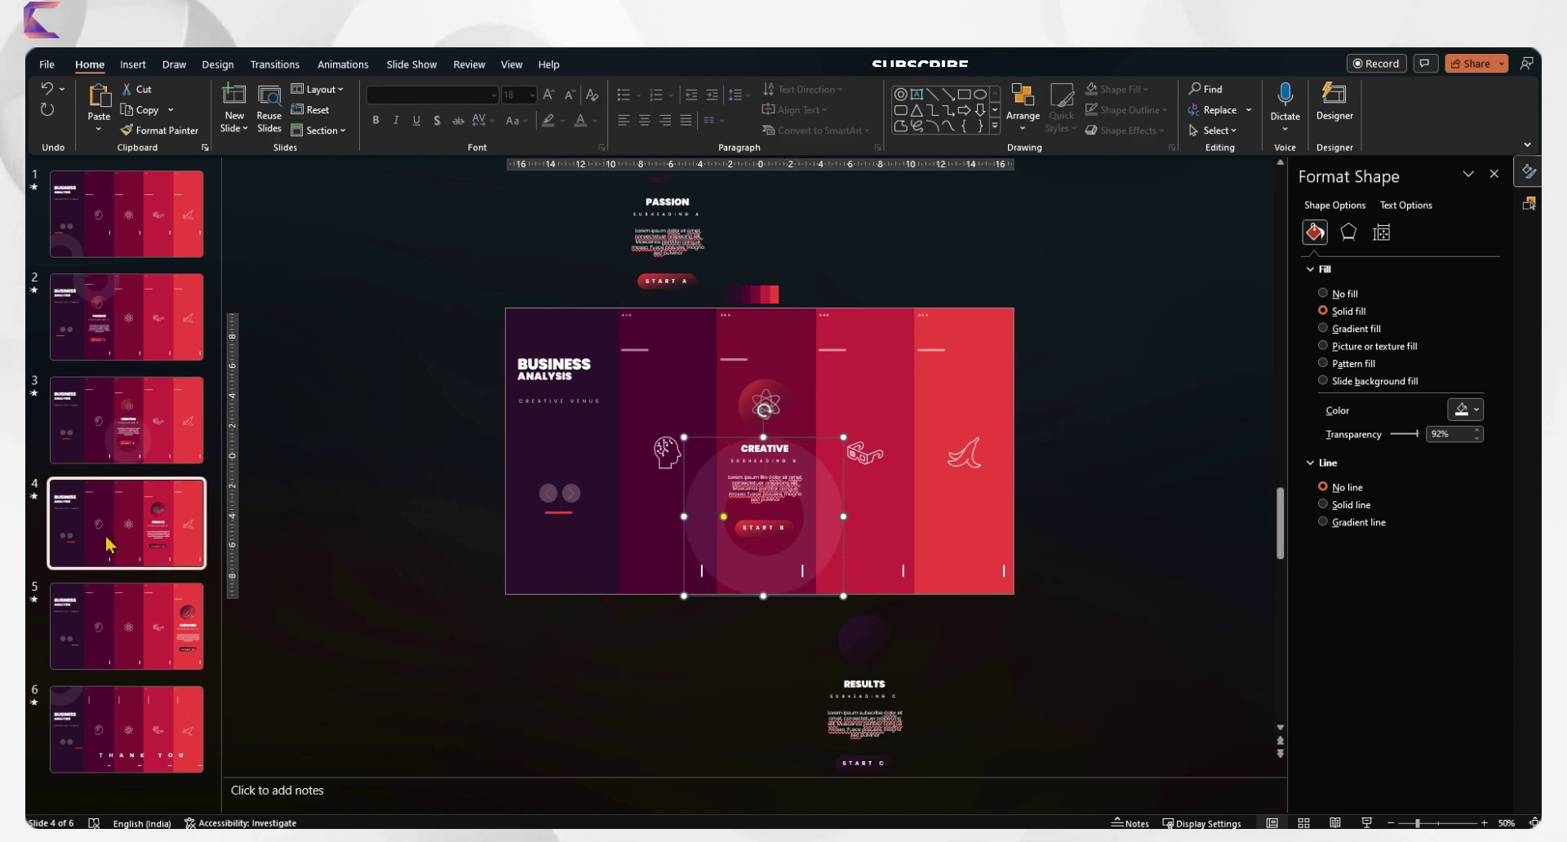
pyautogui.hotkey('ctrl', 'v')
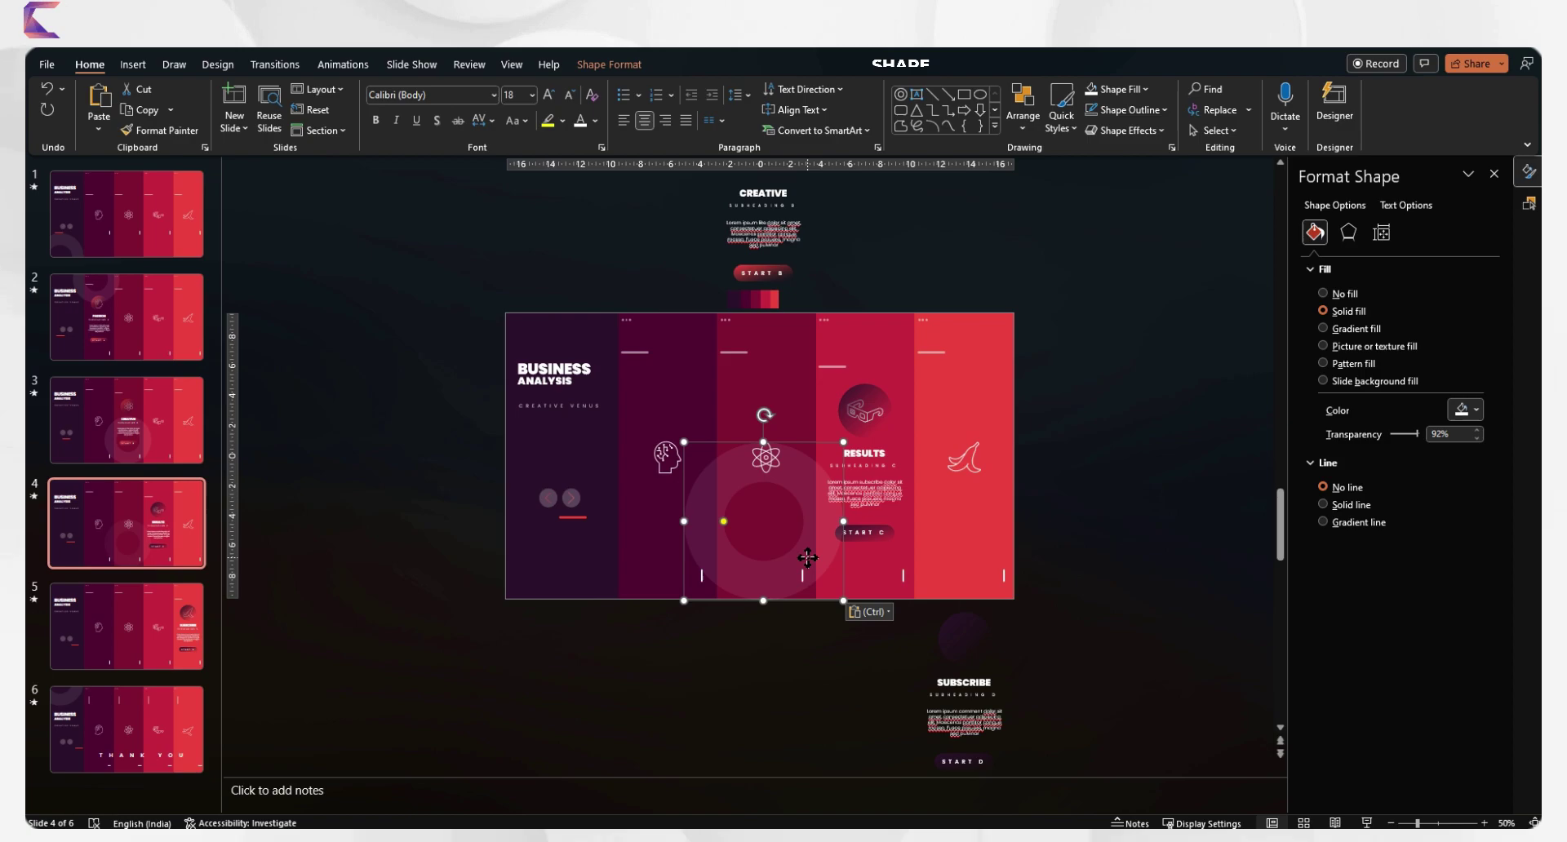
pyautogui.moveTo(811, 522); pyautogui.dragTo(911, 446)
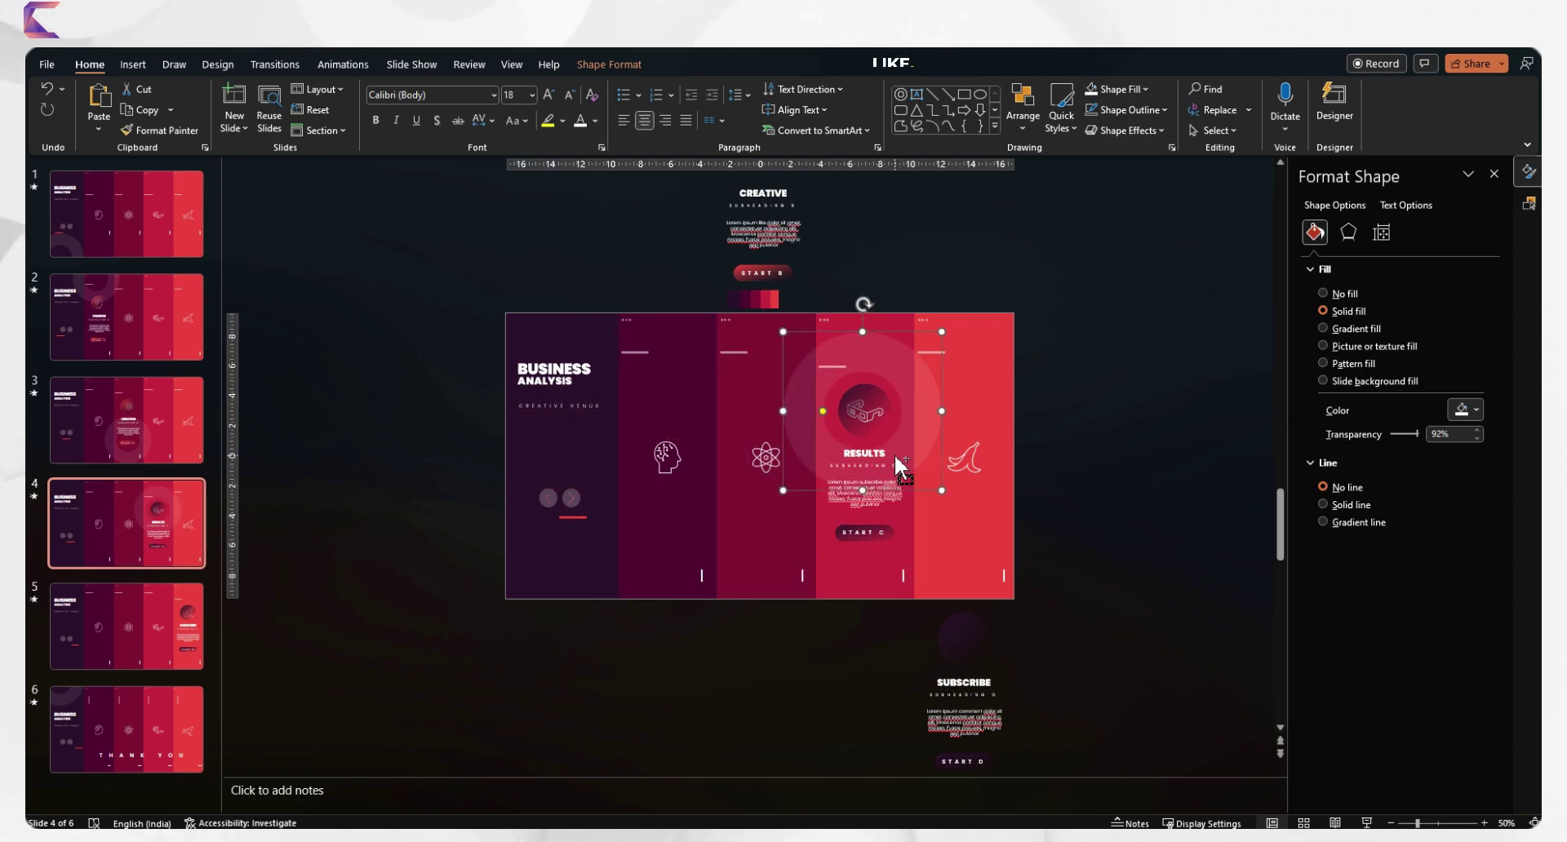
# Paste the hollow circle onto slide 5 and place it over the slide's lower-right corner, around the START D button.
pyautogui.click(124, 663)
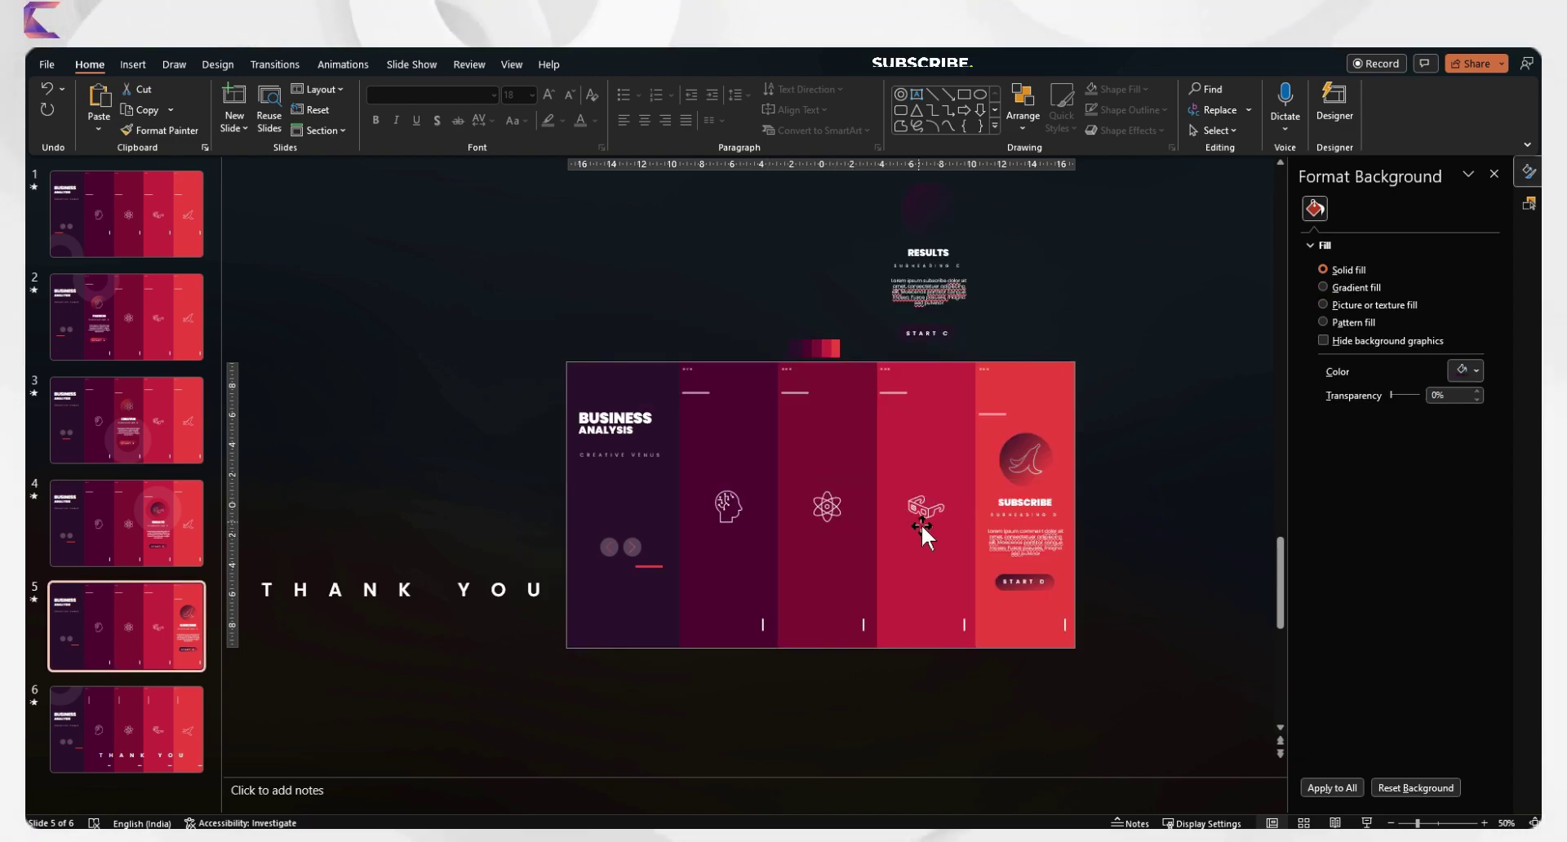
pyautogui.hotkey('ctrl', 'v')
pyautogui.moveTo(967, 575); pyautogui.dragTo(984, 558)
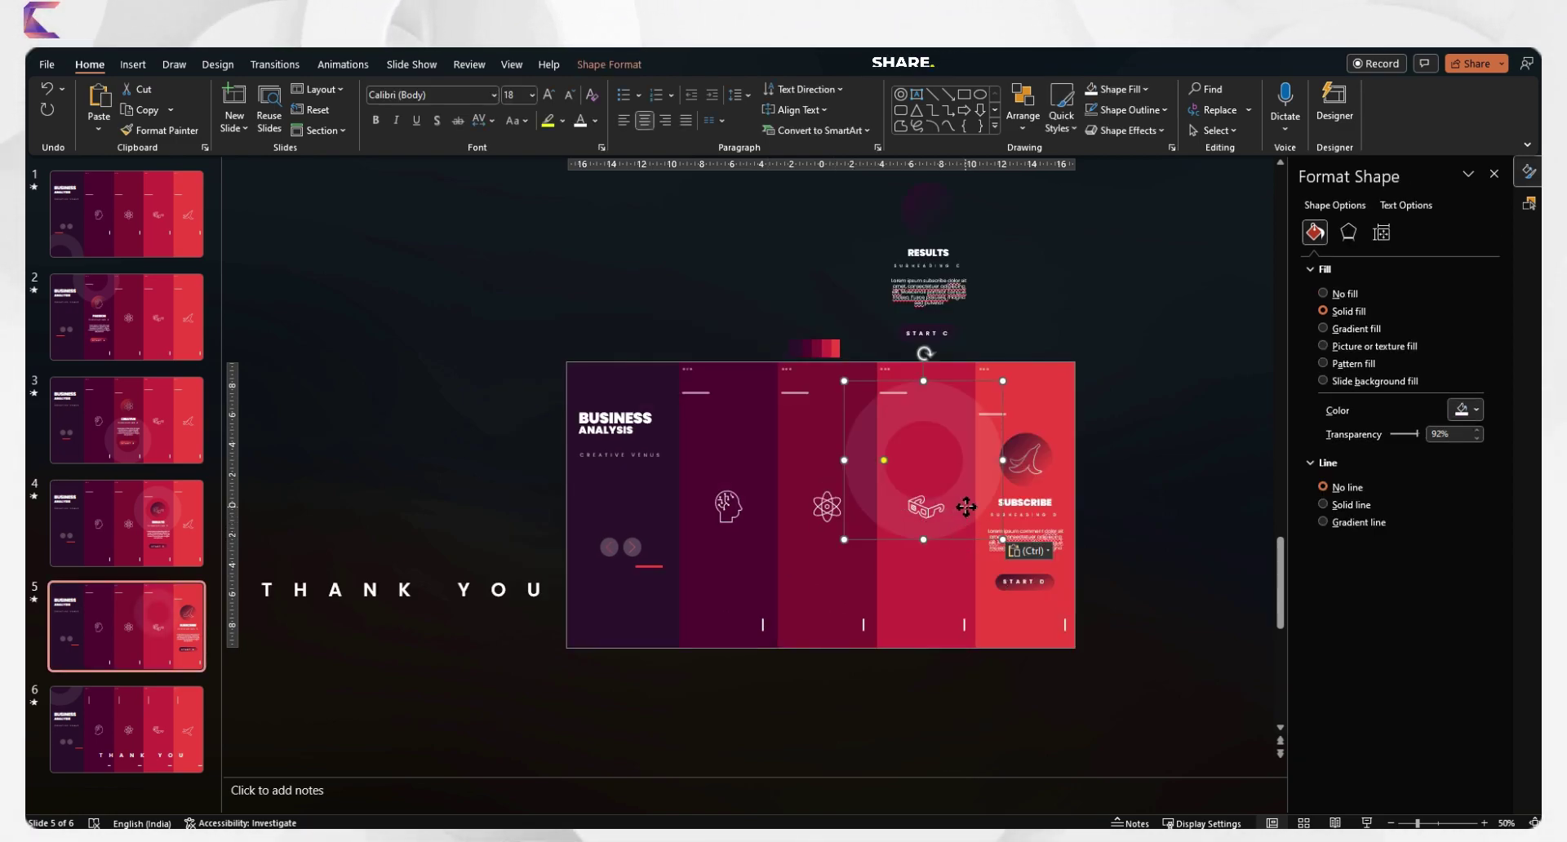
pyautogui.moveTo(950, 510); pyautogui.dragTo(1069, 648)
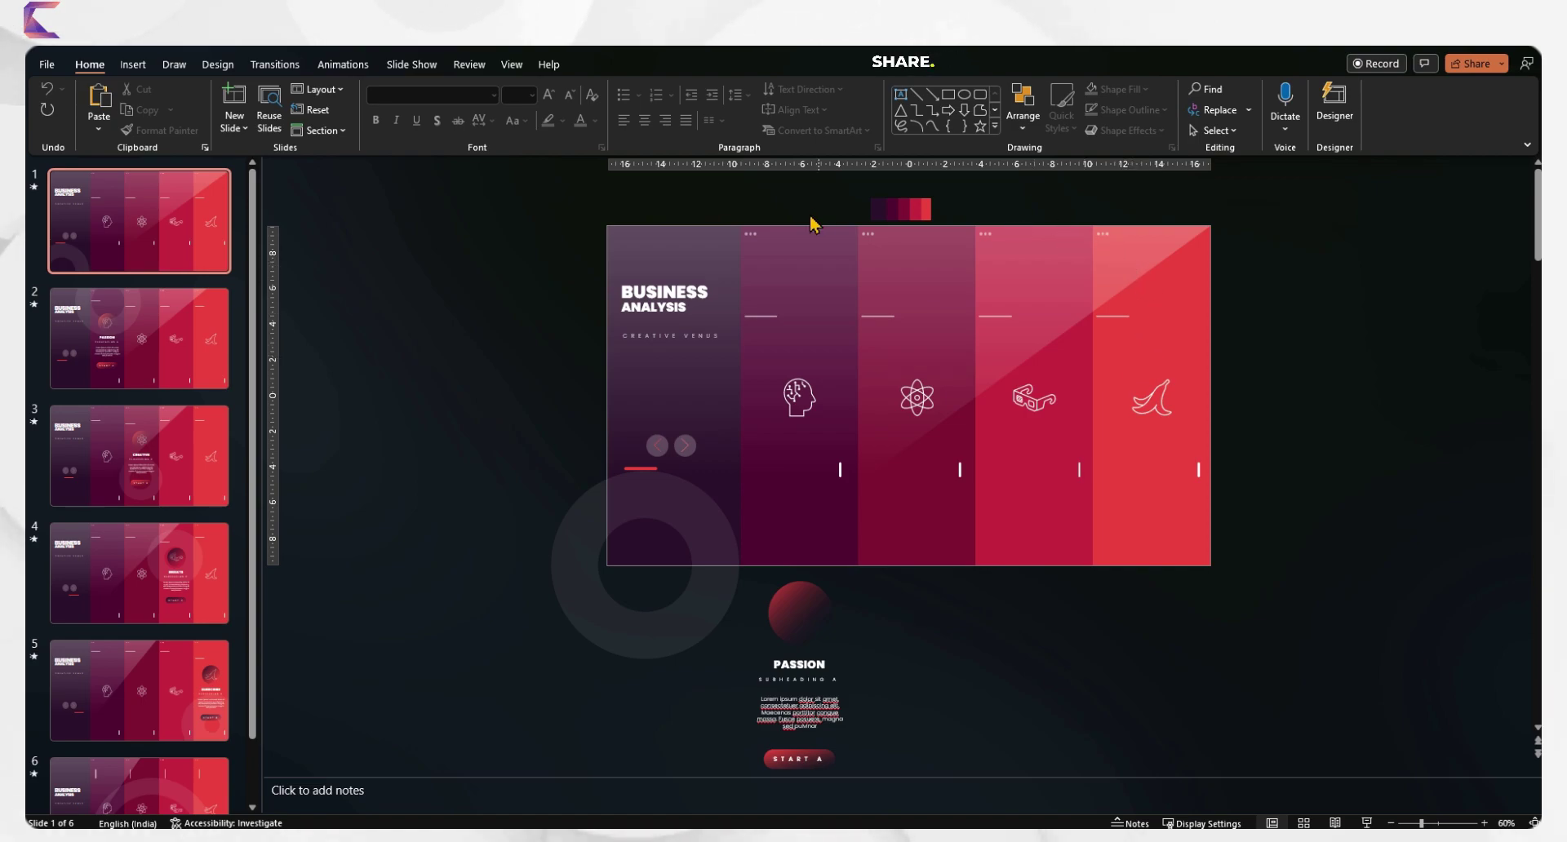
# Apply the Morph transition to slide 1.
pyautogui.click(287, 65)
pyautogui.click(193, 123)
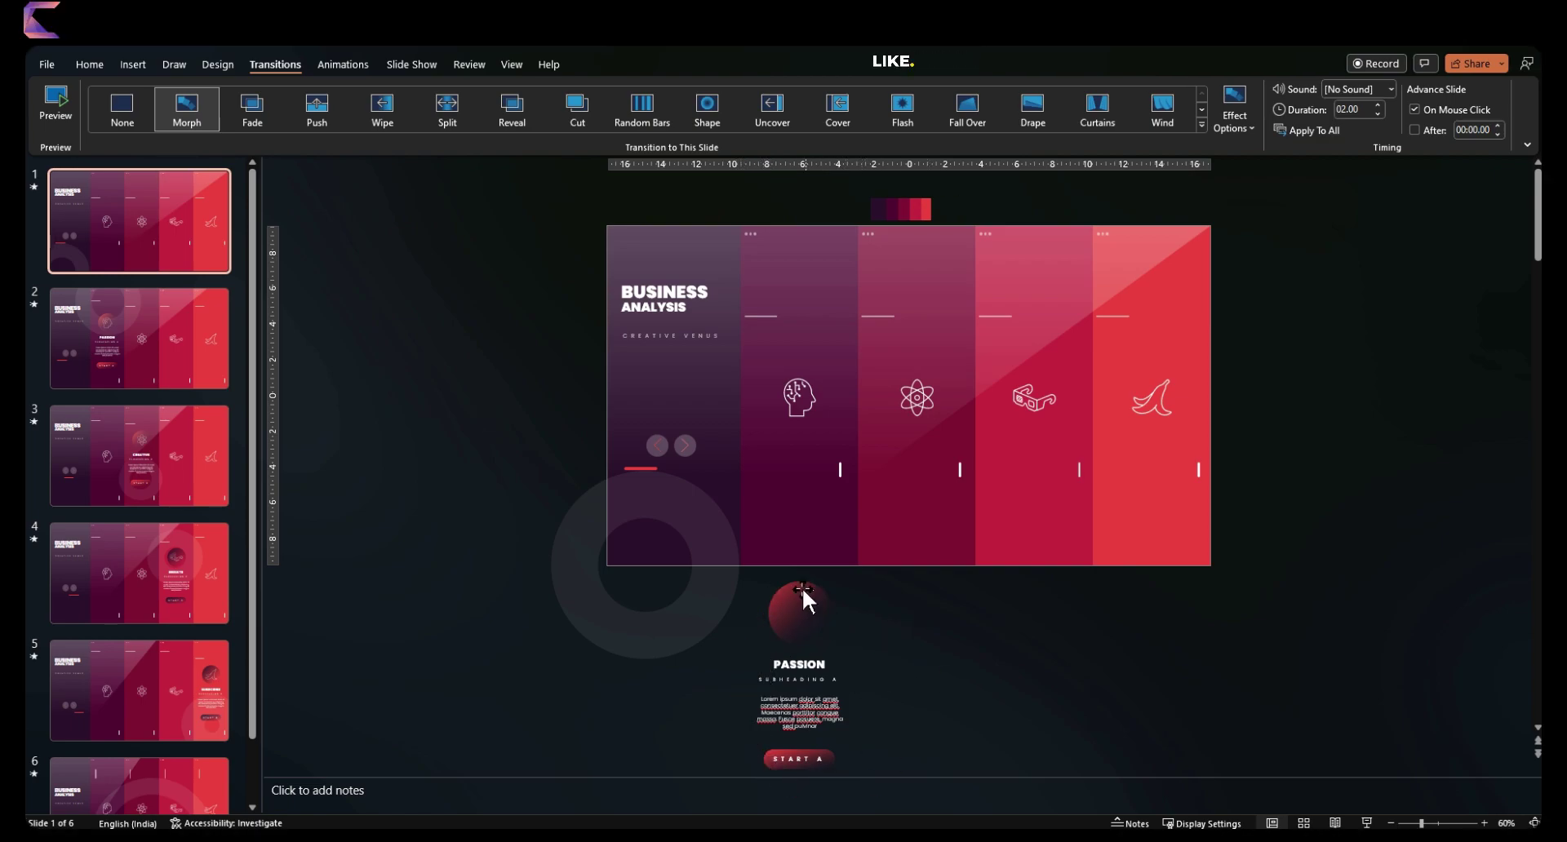
# Review slides 2 to 5 for the placement of the content, the hollow circle and the off-slide elements, including the THANK YOU text.
pyautogui.click(108, 338)
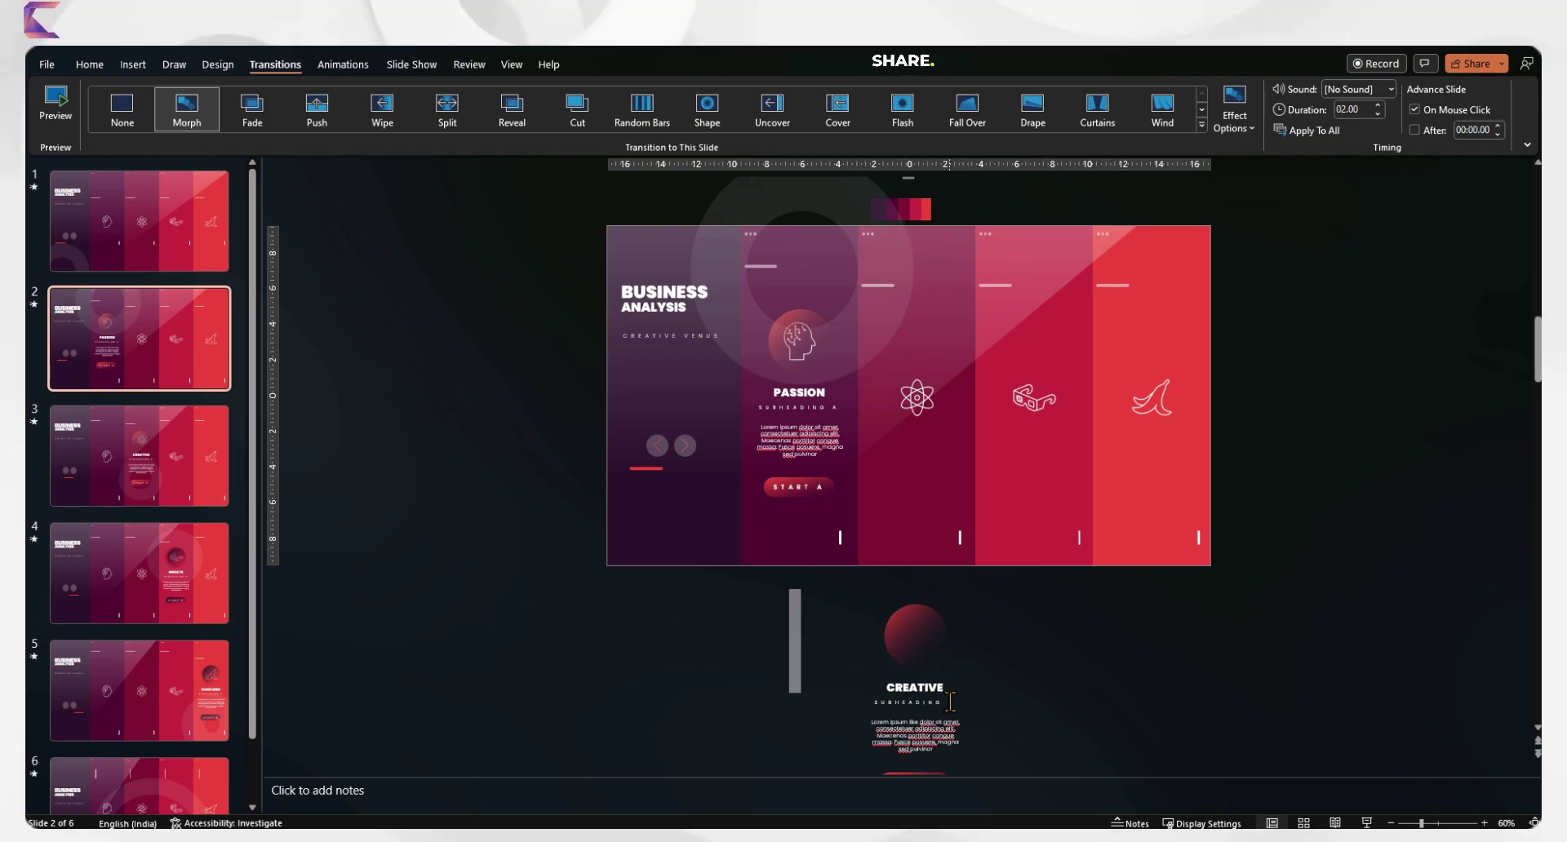
pyautogui.click(122, 457)
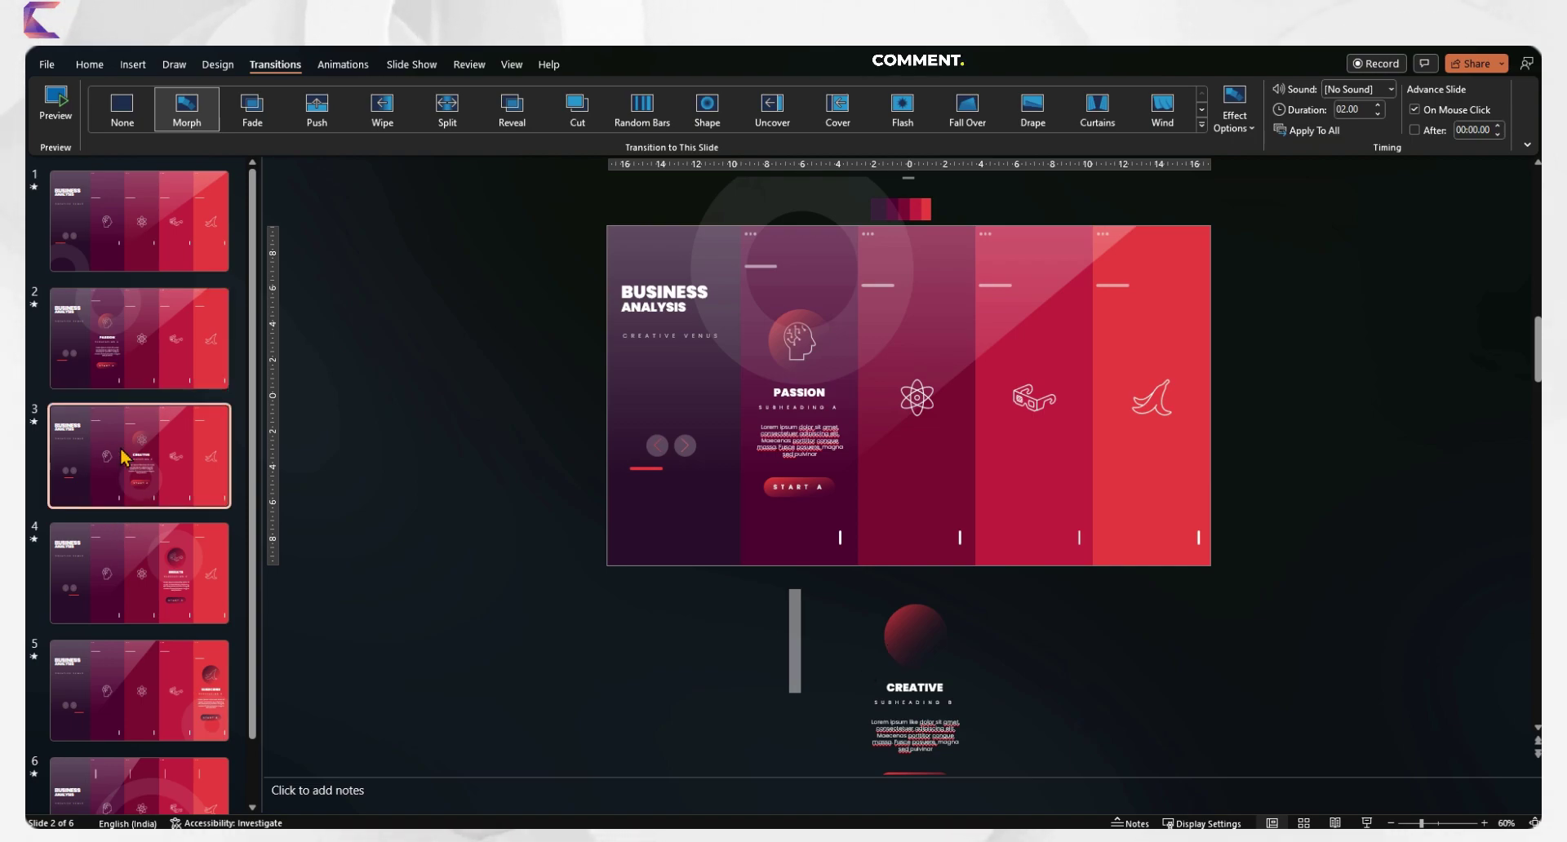
pyautogui.click(98, 356)
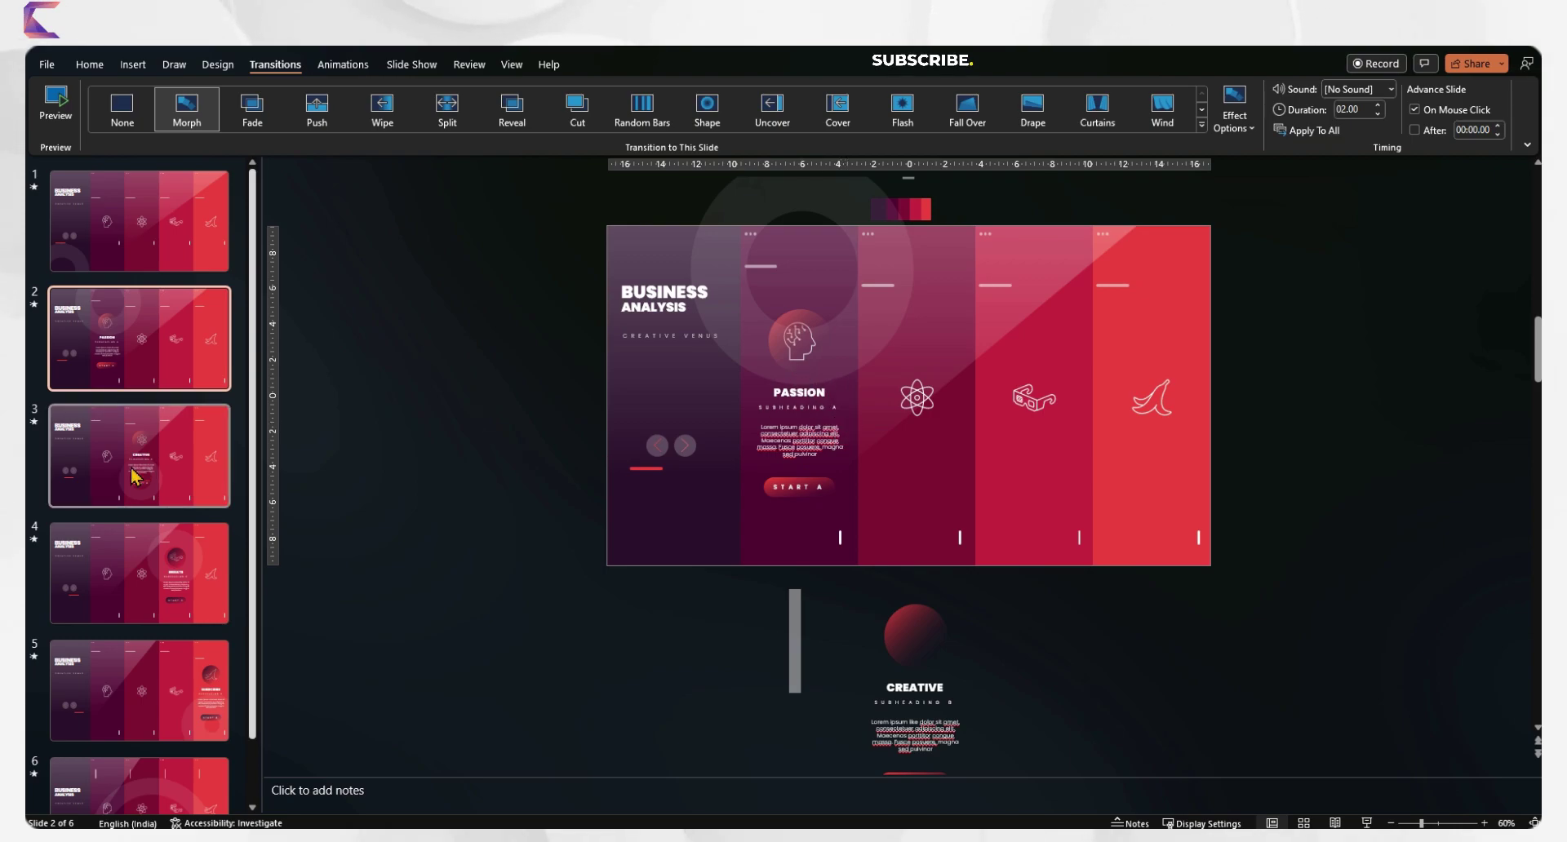
pyautogui.click(73, 449)
pyautogui.scroll(3, 810, 300)
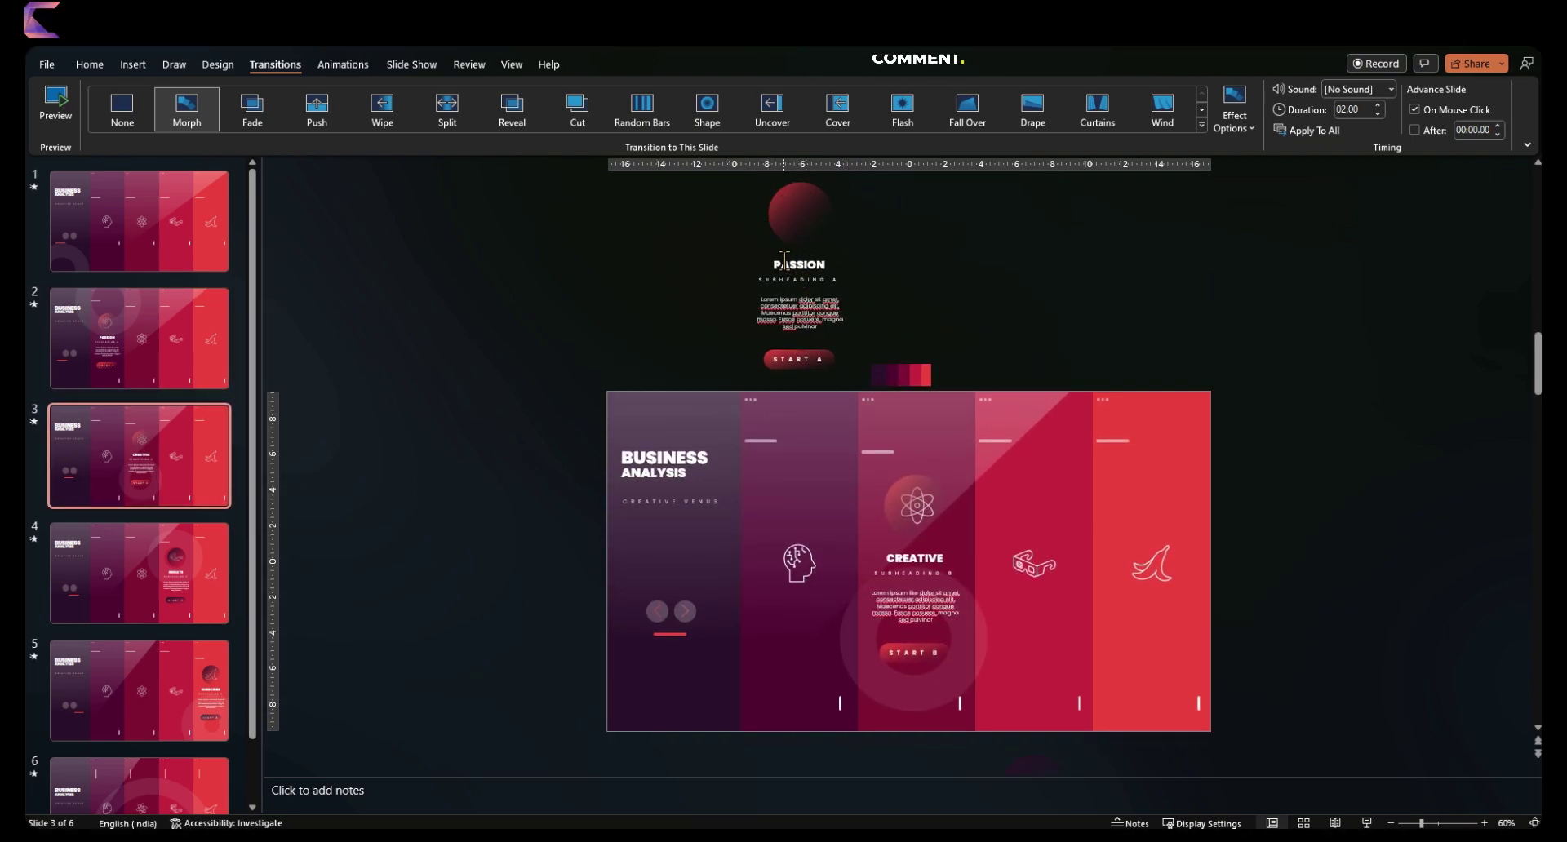
pyautogui.scroll(-2, 622, 351)
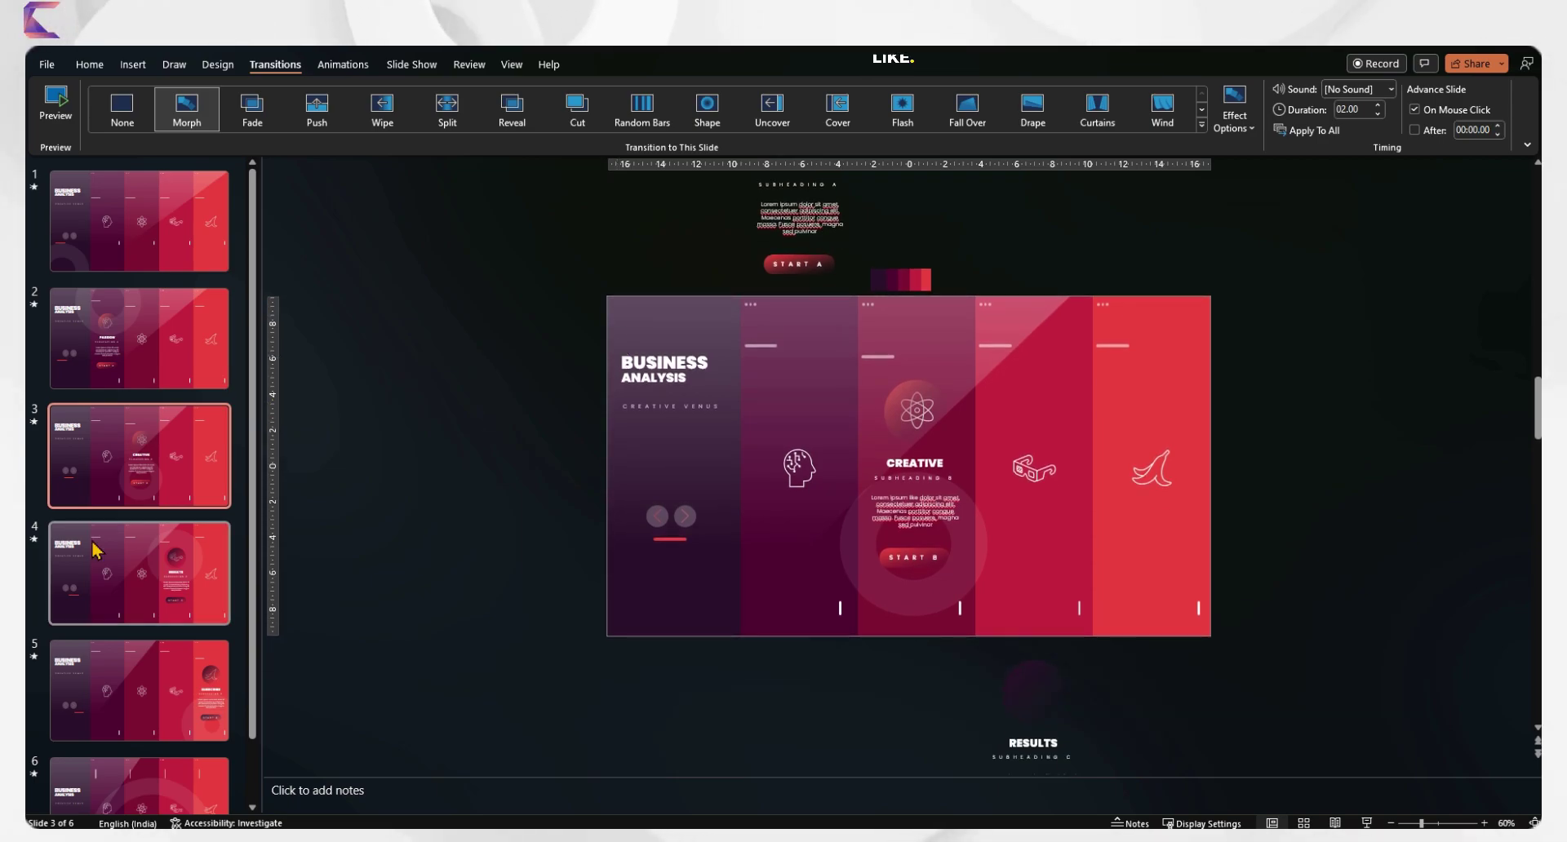
pyautogui.click(137, 612)
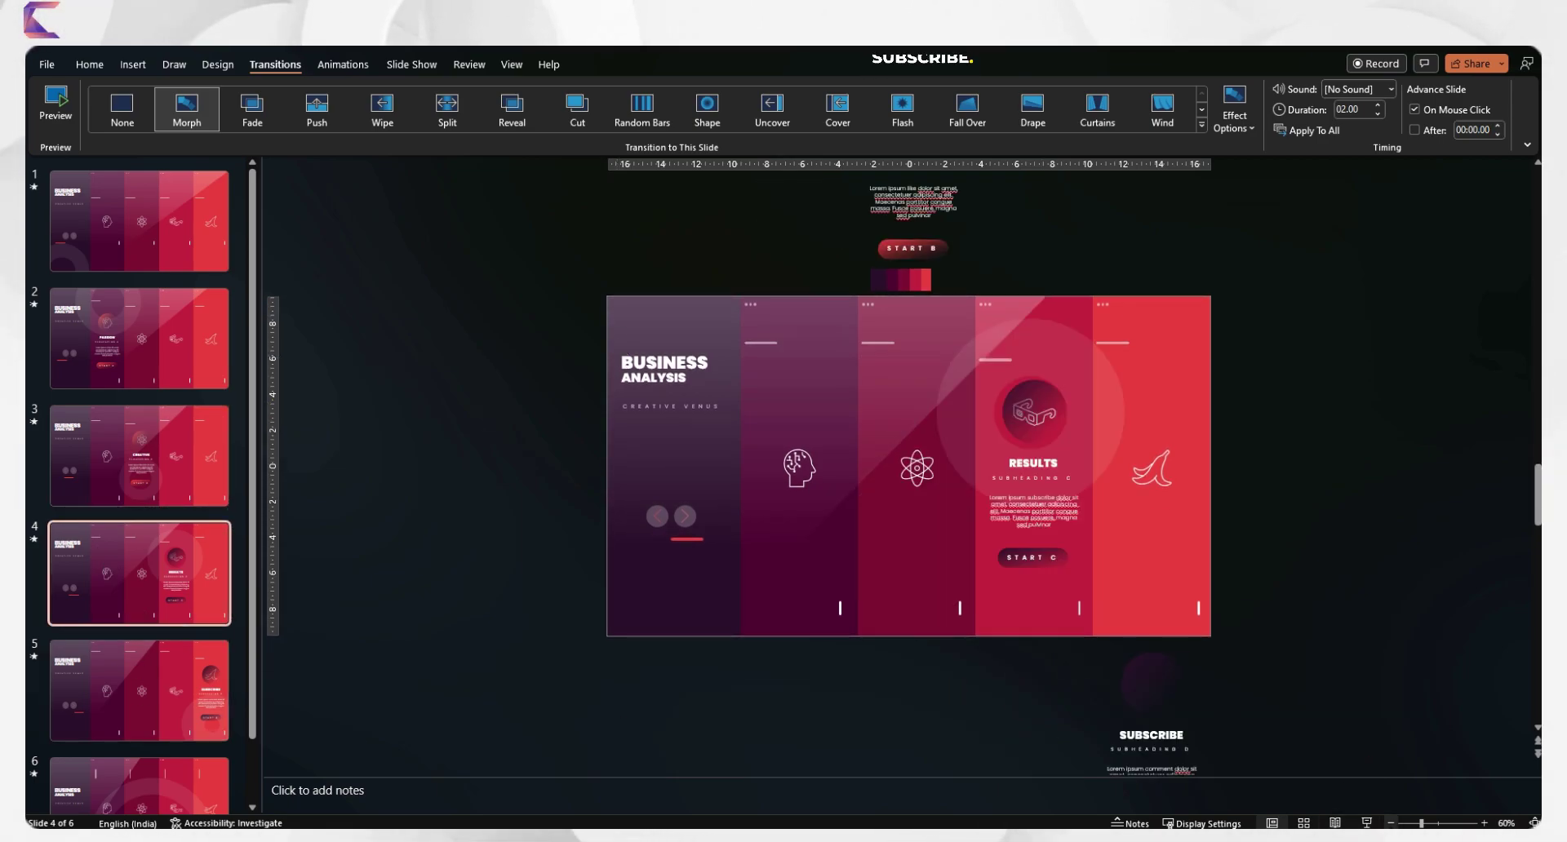
pyautogui.scroll(-2, 908, 465)
pyautogui.click(133, 687)
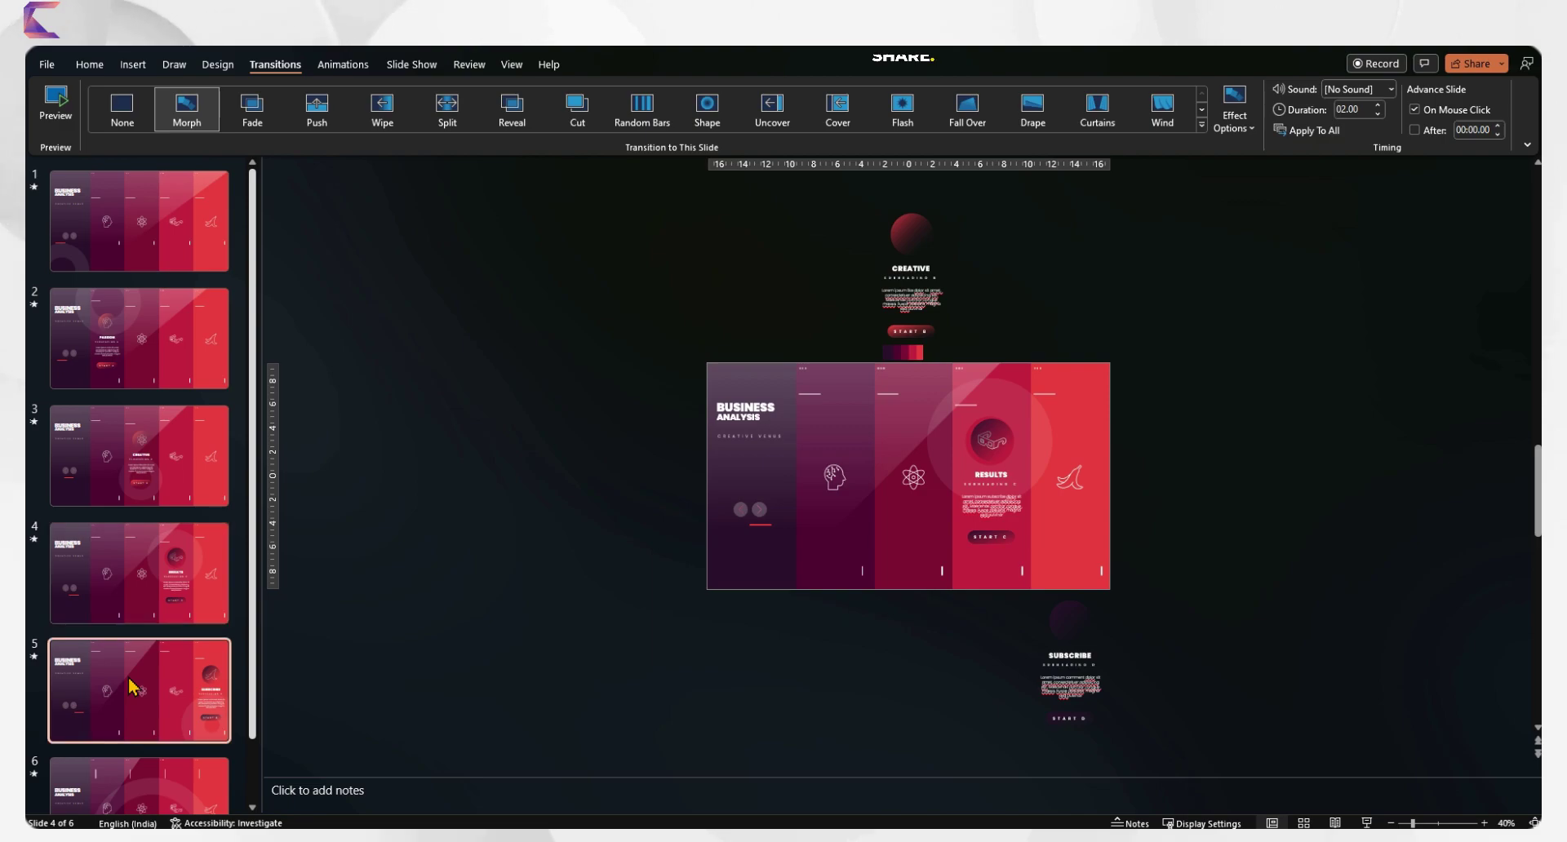
pyautogui.click(609, 555)
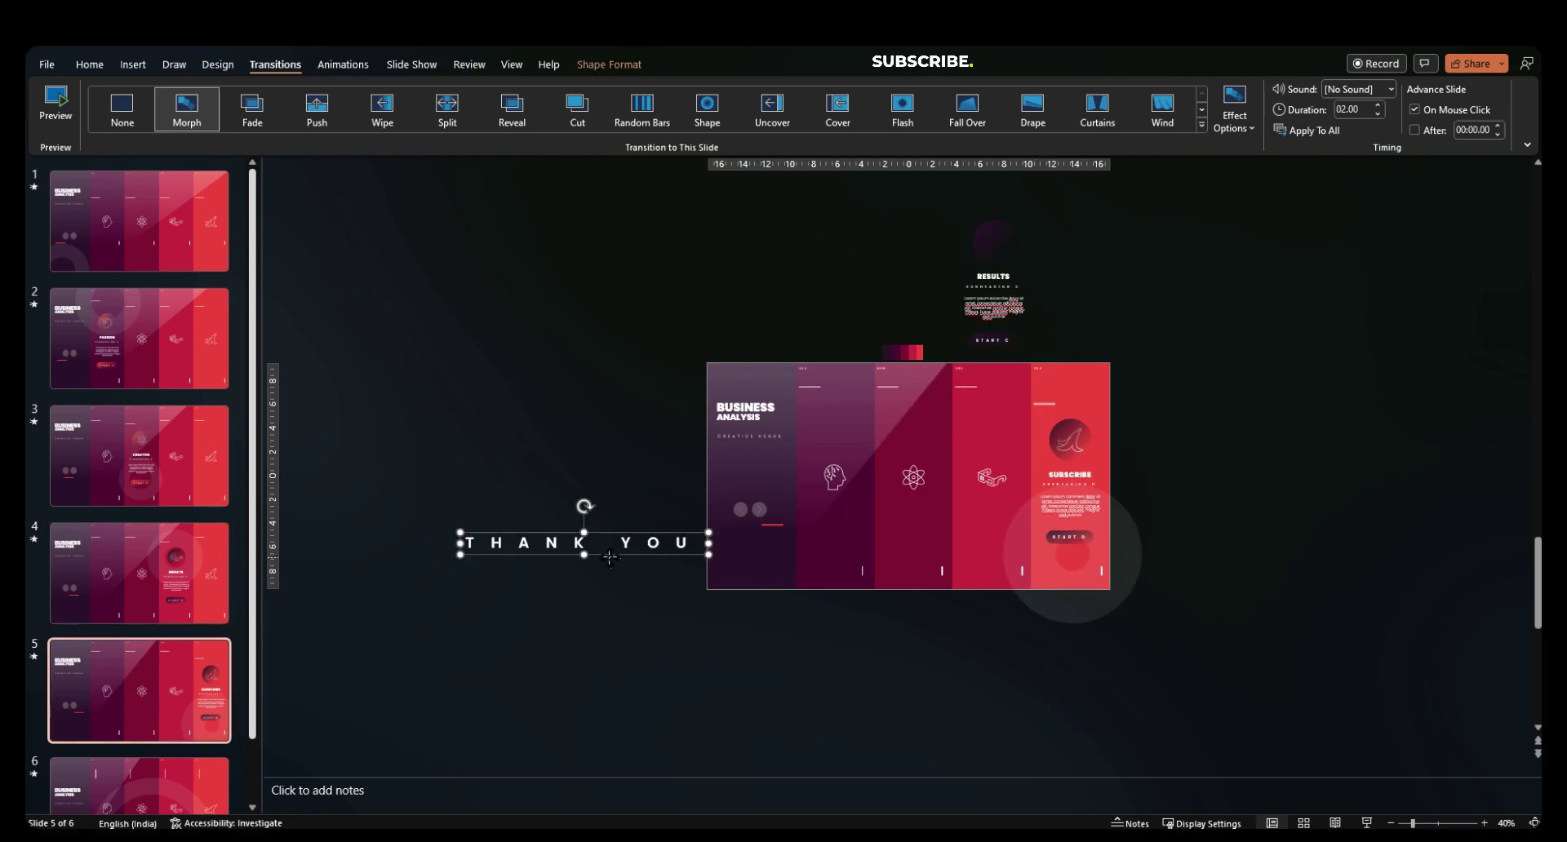